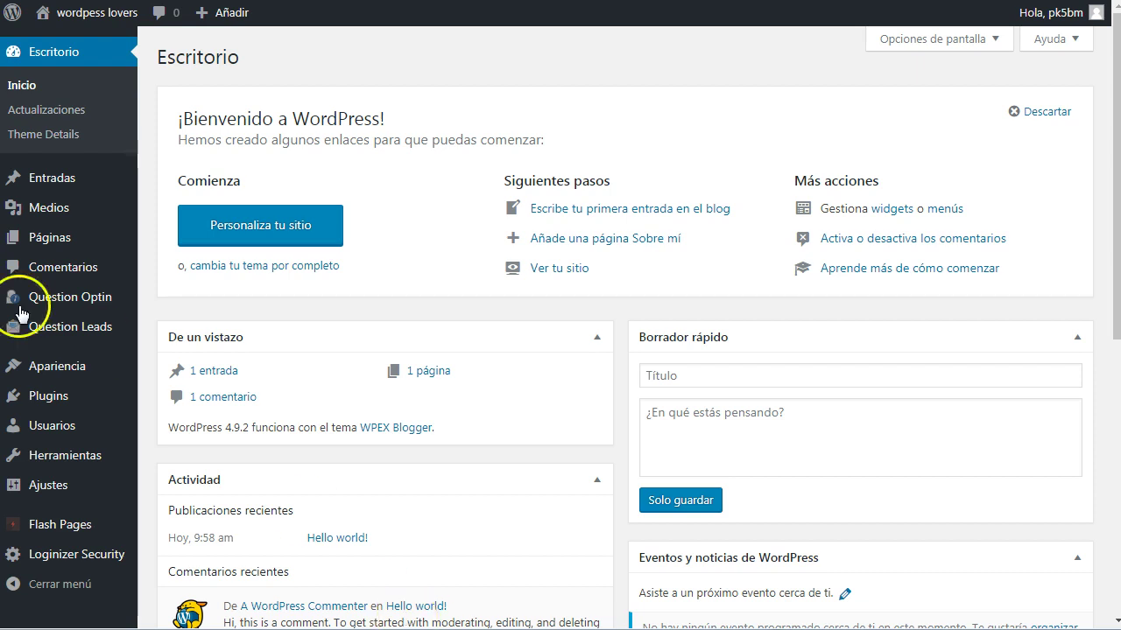
- Create a new Question Optin entry titled "Cuanto sabes de Criptomonedas"
mouse_move(63, 308)
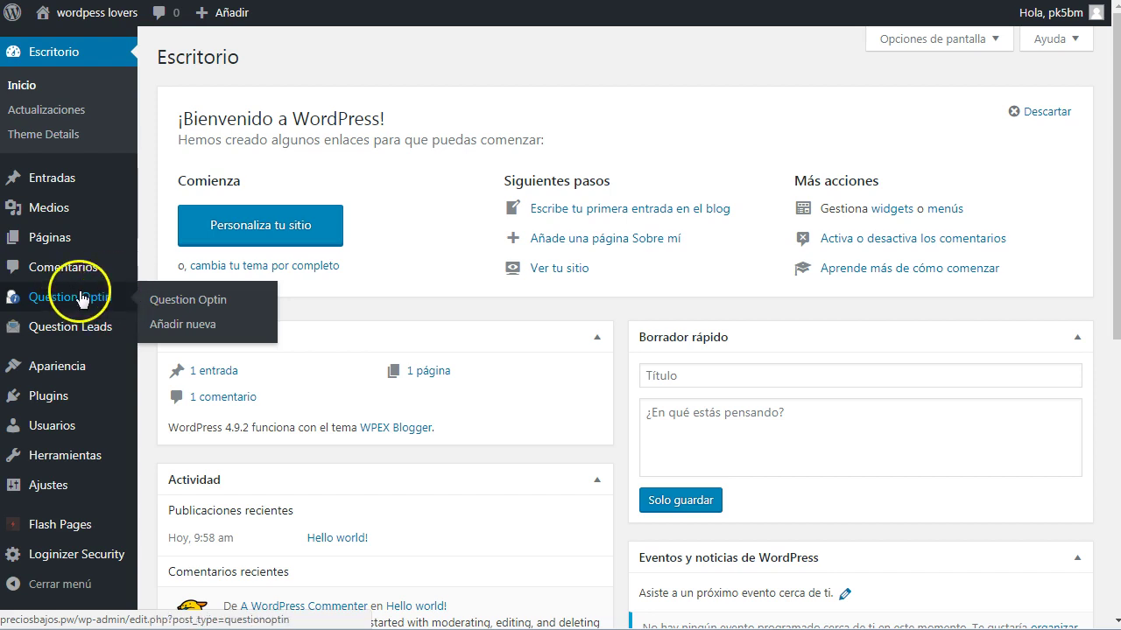
click(213, 300)
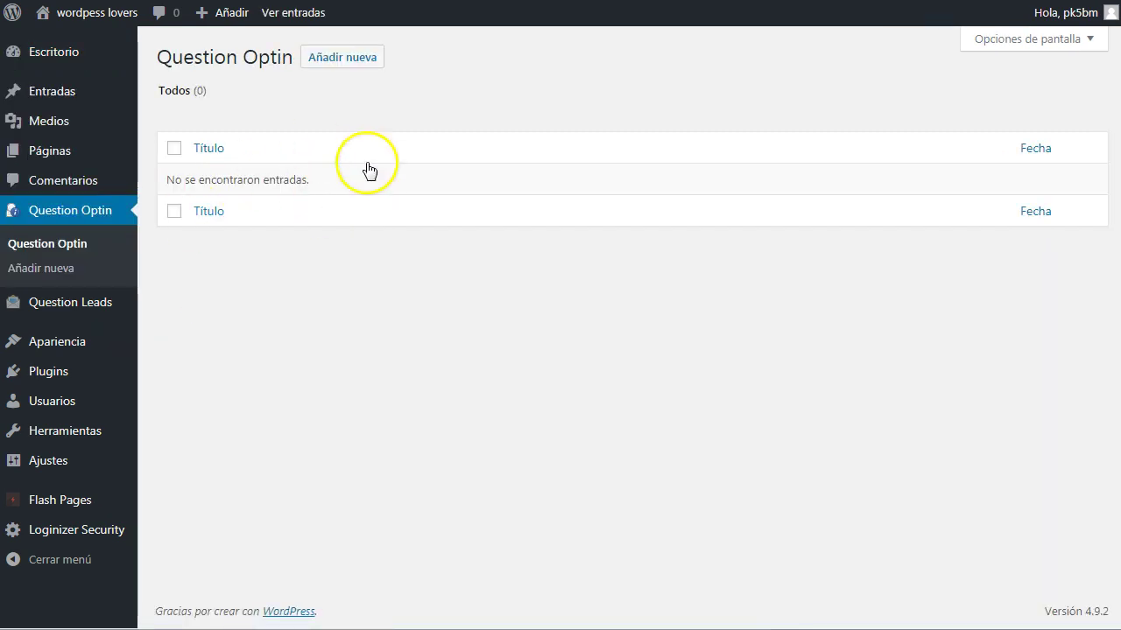
click(356, 58)
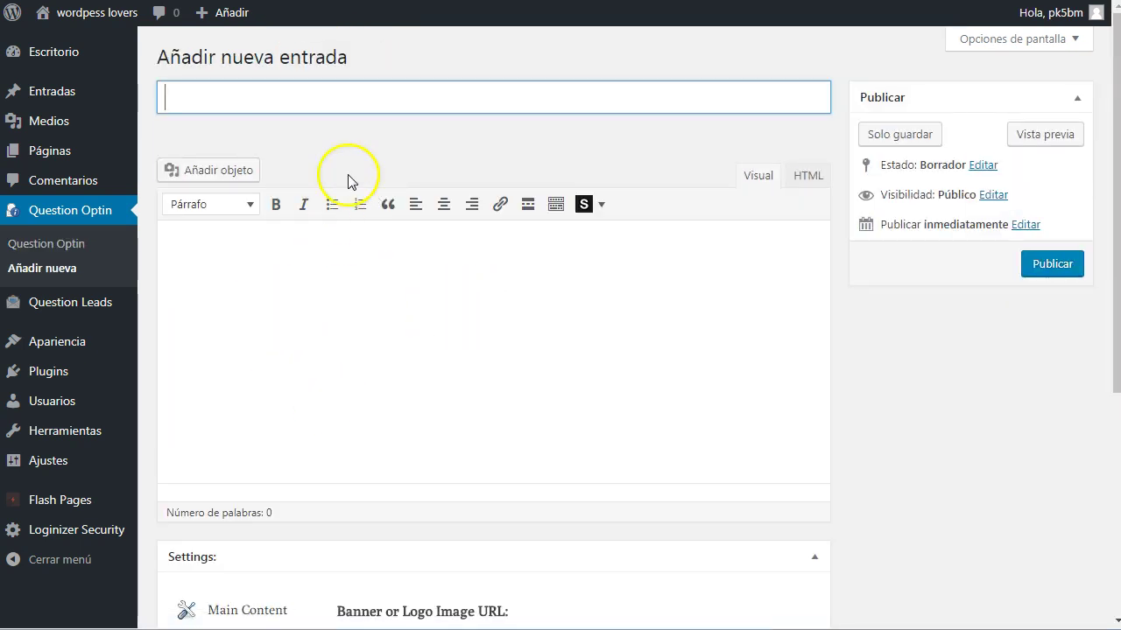
text(Cuanto sabes de )
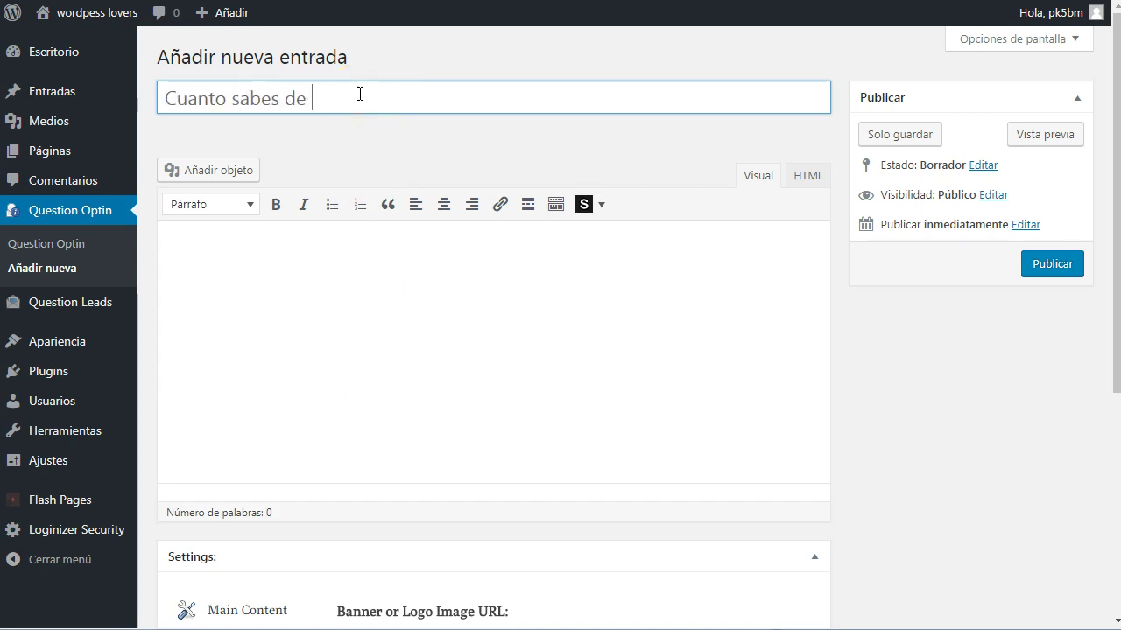
text(Criptomo)
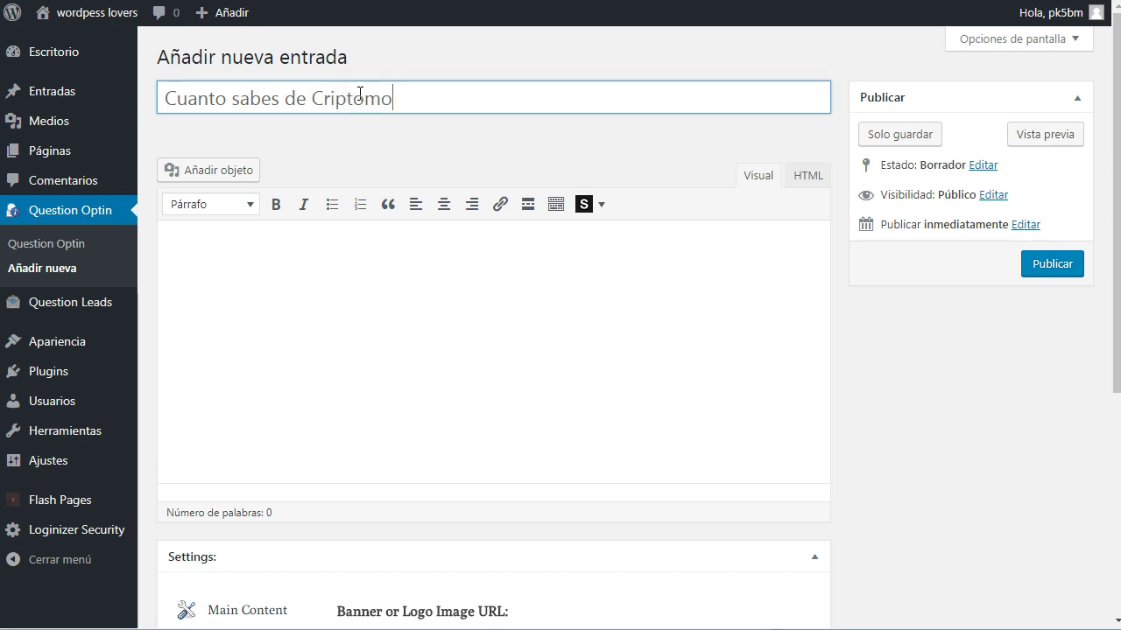
text(nedas)
click(338, 247)
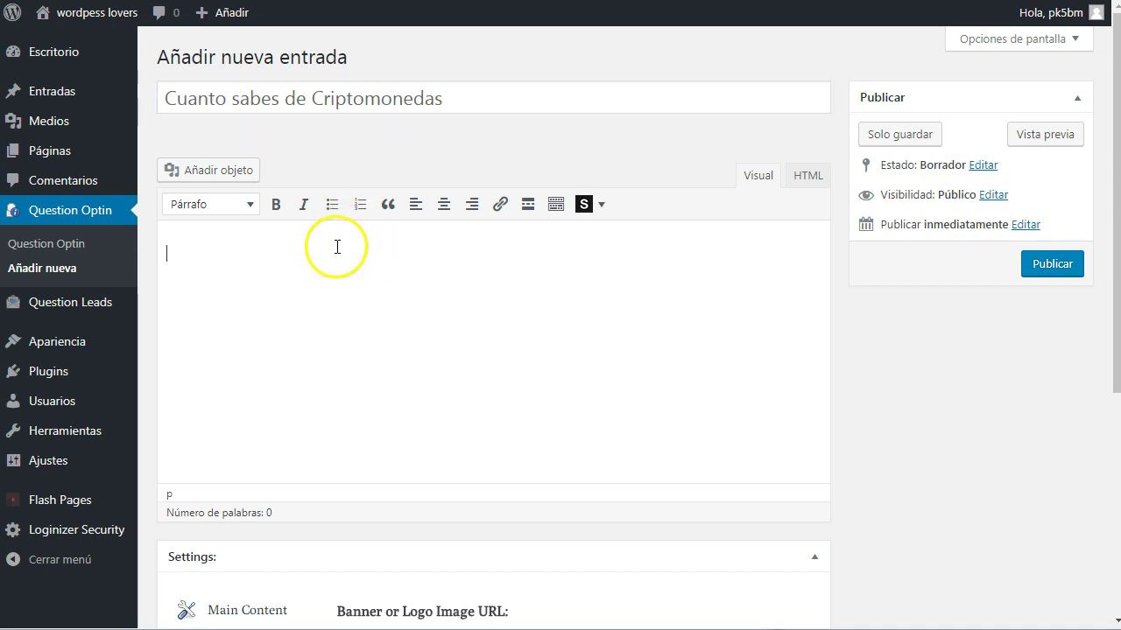
- Examine the entry's settings sections and the banner or logo image URL field in the main content
scroll(338, 255, down, 2)
scroll(338, 254, down, 2)
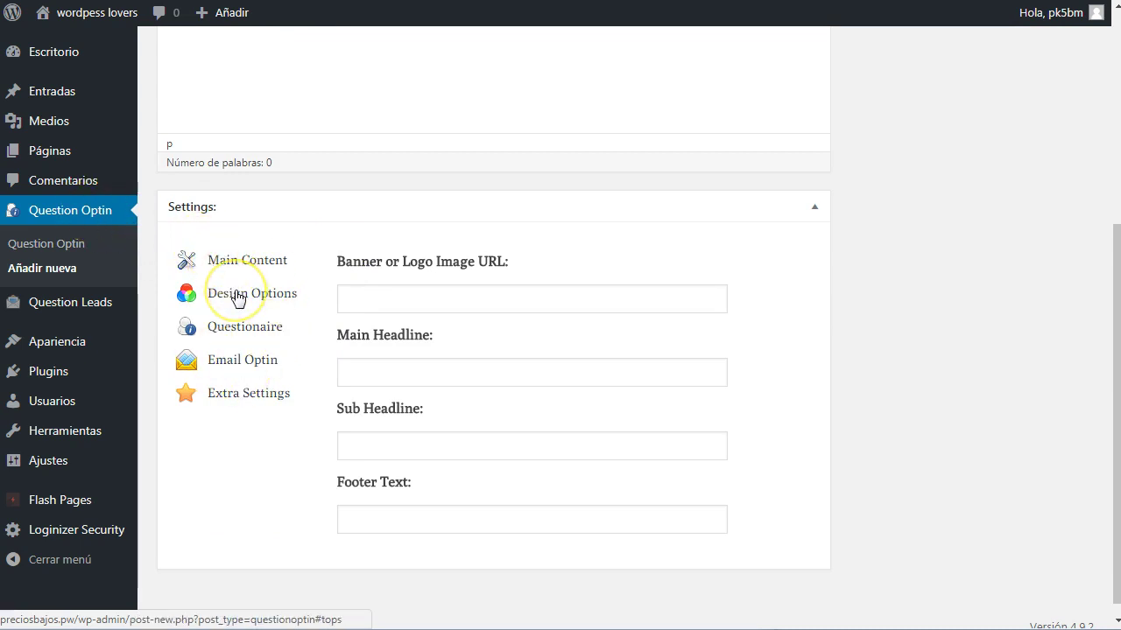
click(264, 400)
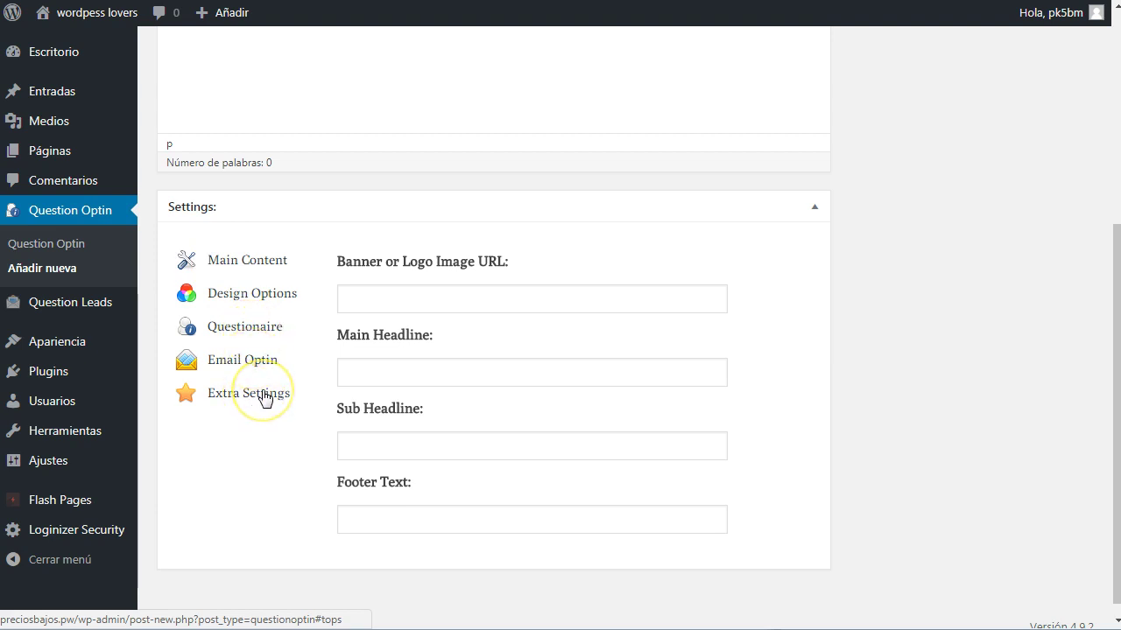
click(415, 292)
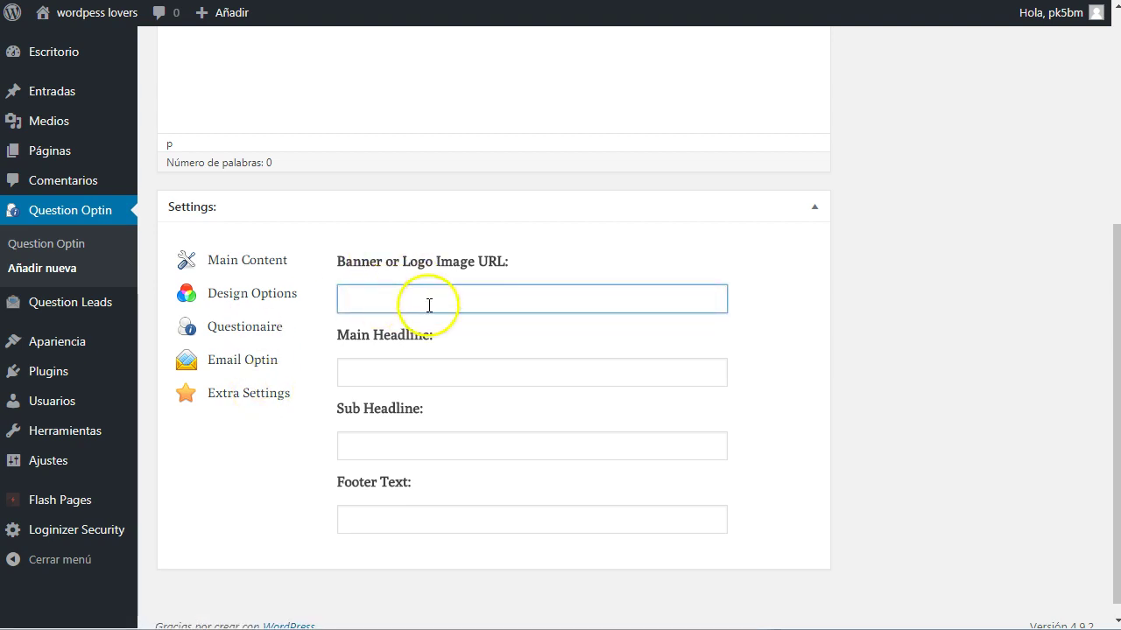
double_click(487, 260)
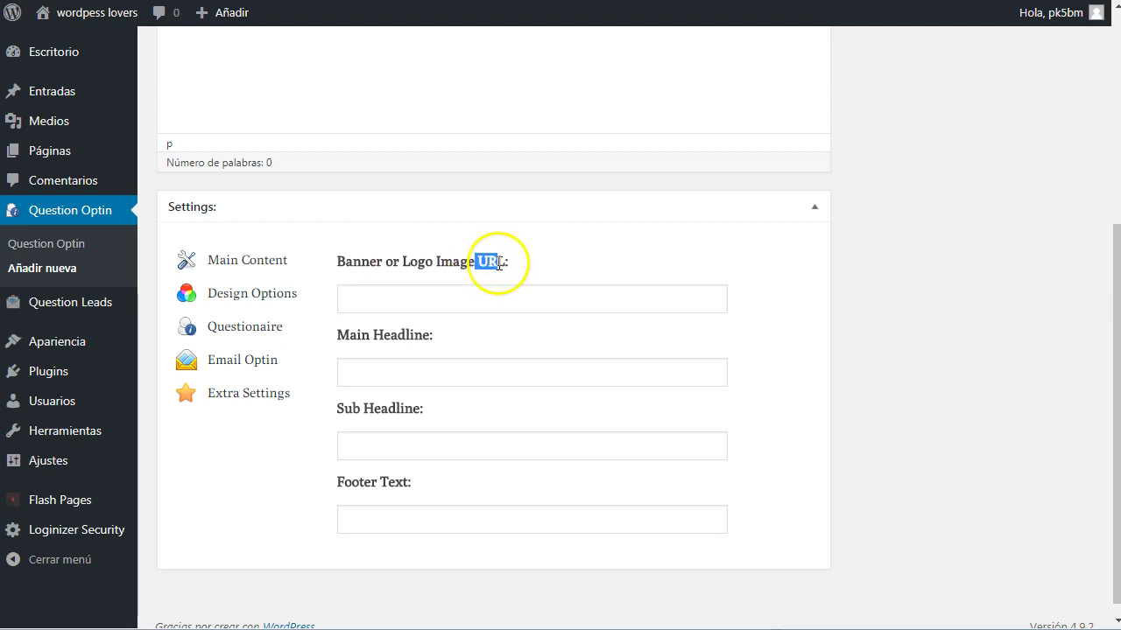
click(442, 294)
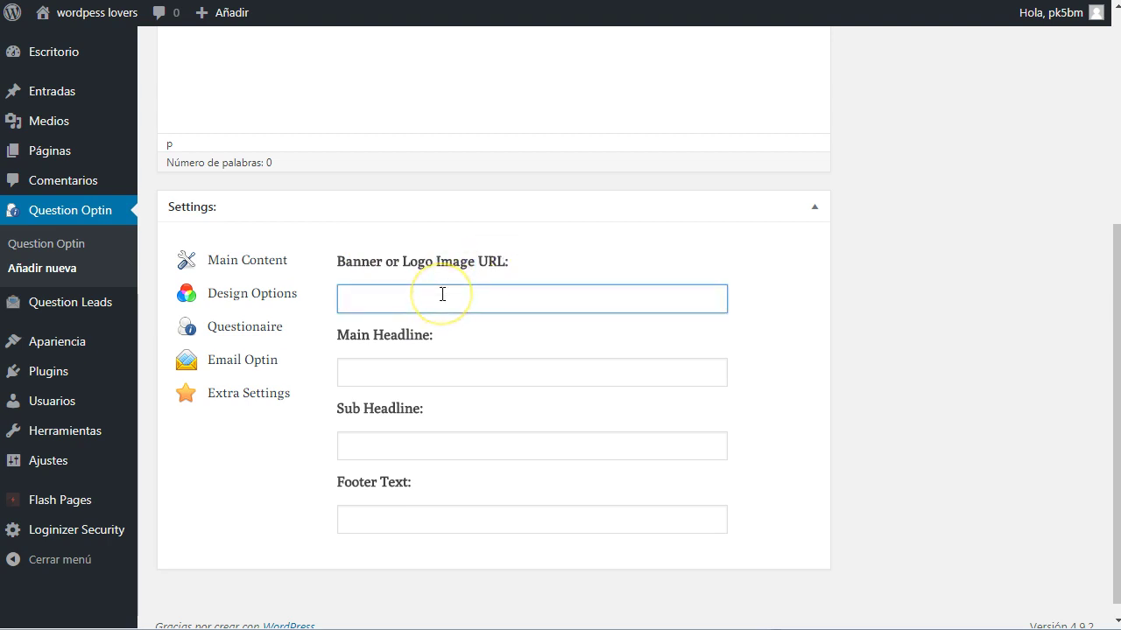
click(442, 295)
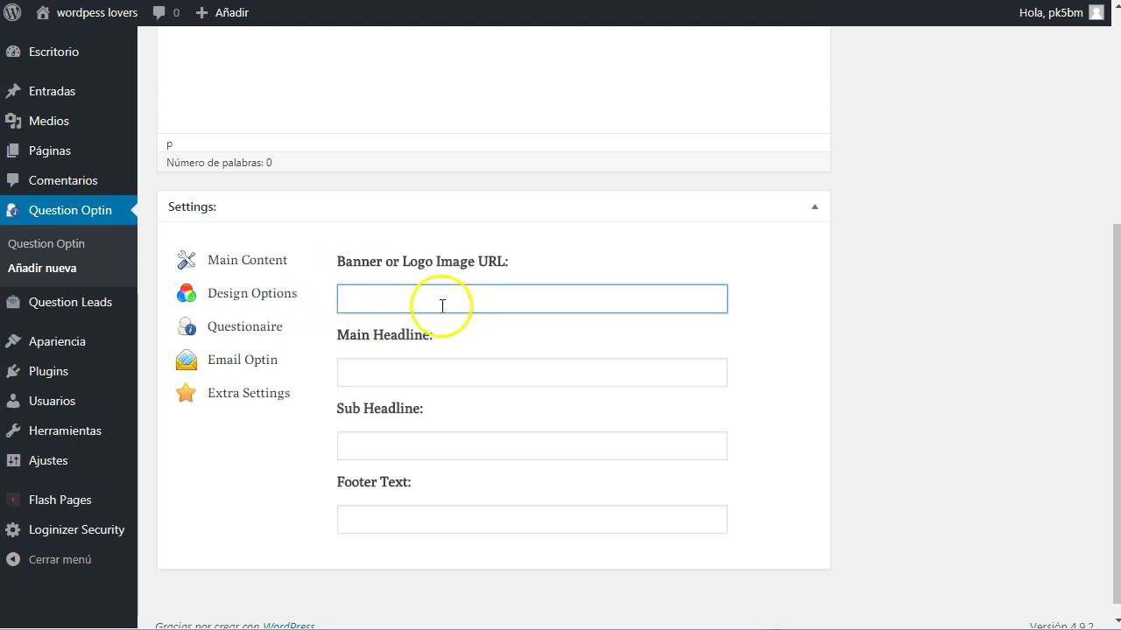
- Open the site's media library in a separate browser tab
right_click(38, 129)
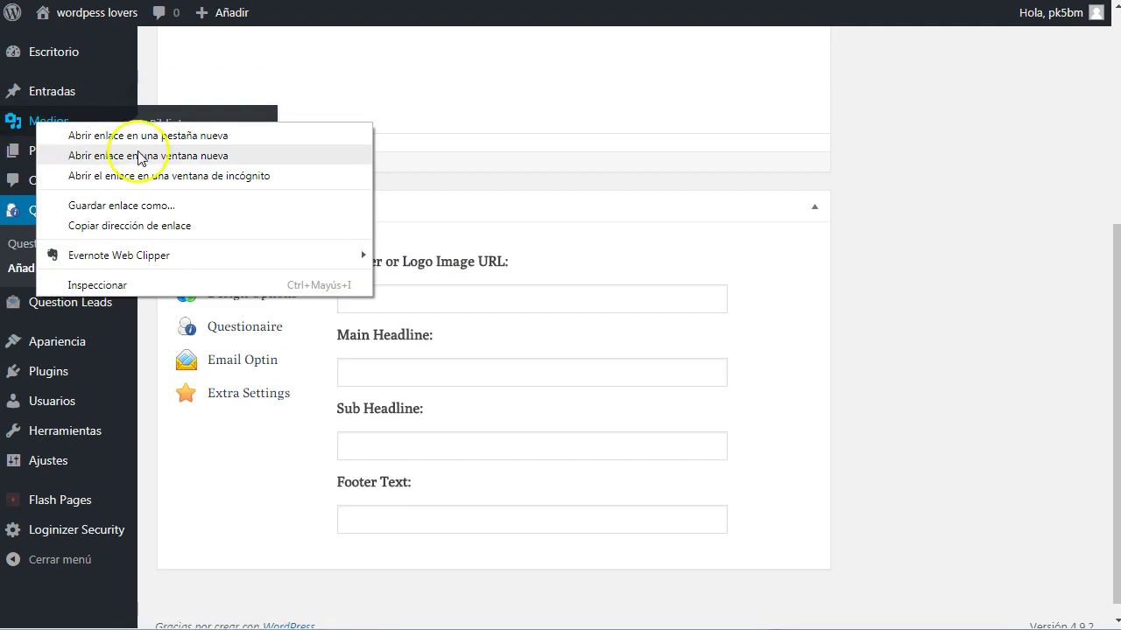
click(201, 136)
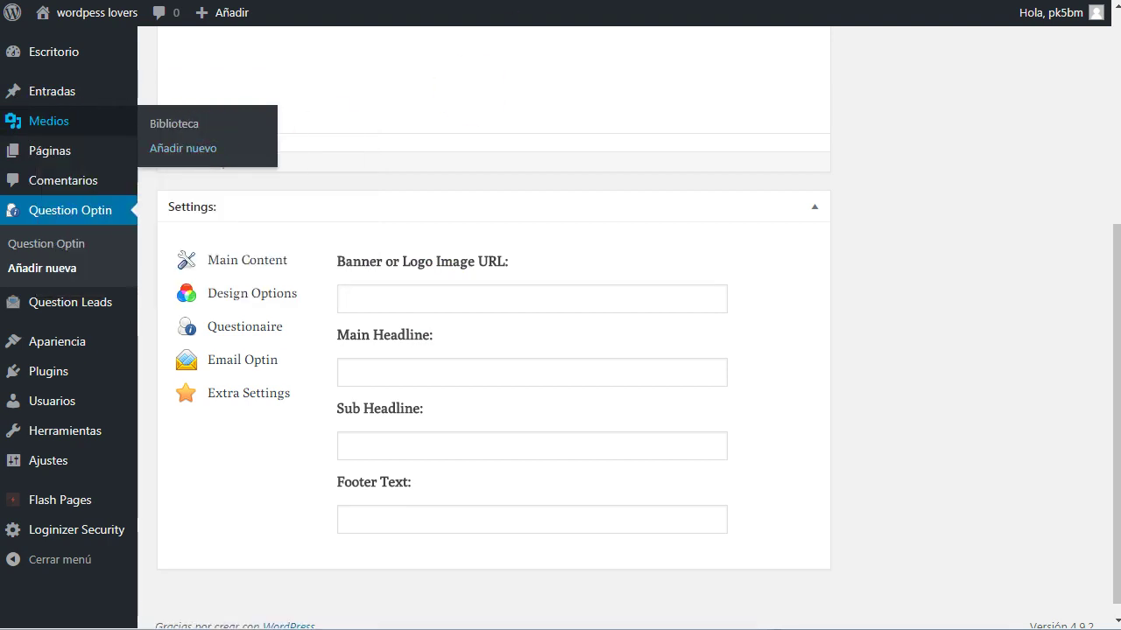
key(ctrl+Tab)
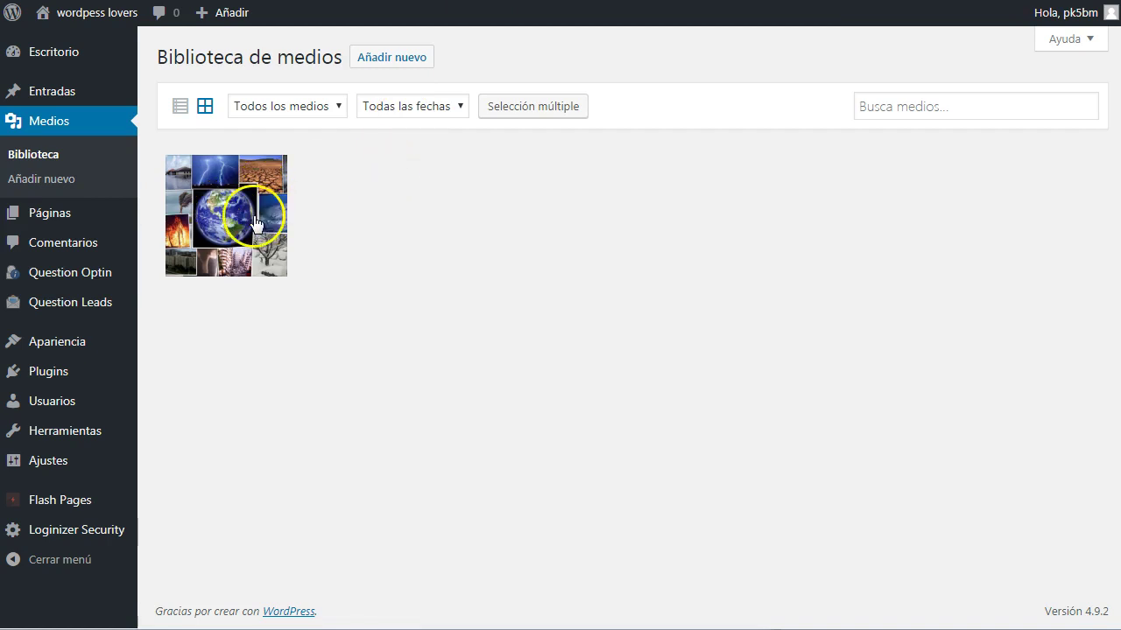
- Search Google Images for "criptomoneda" and save the picture of the row of Bitcoin and Ethereum coins to the computer
key(ctrl+t)
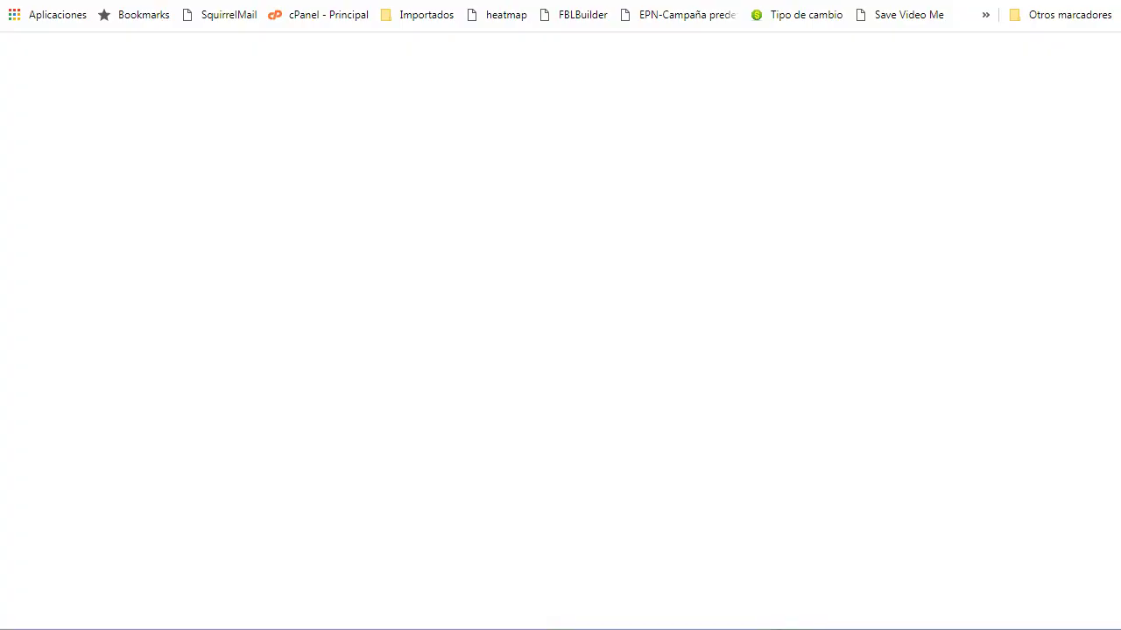
text(criptomoneda)
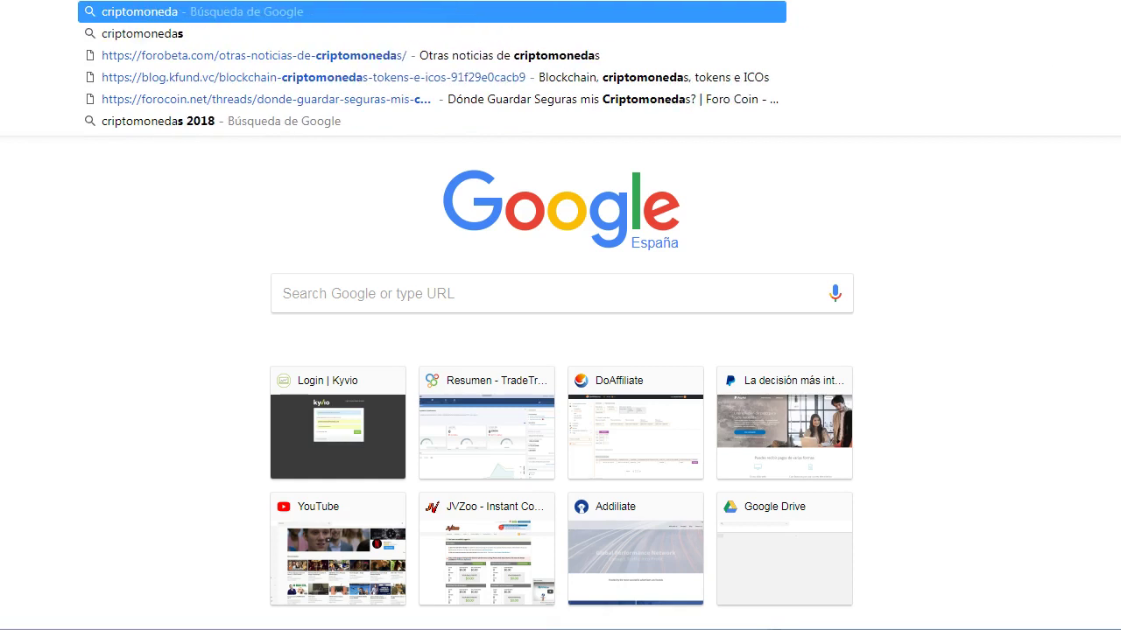
key(Return)
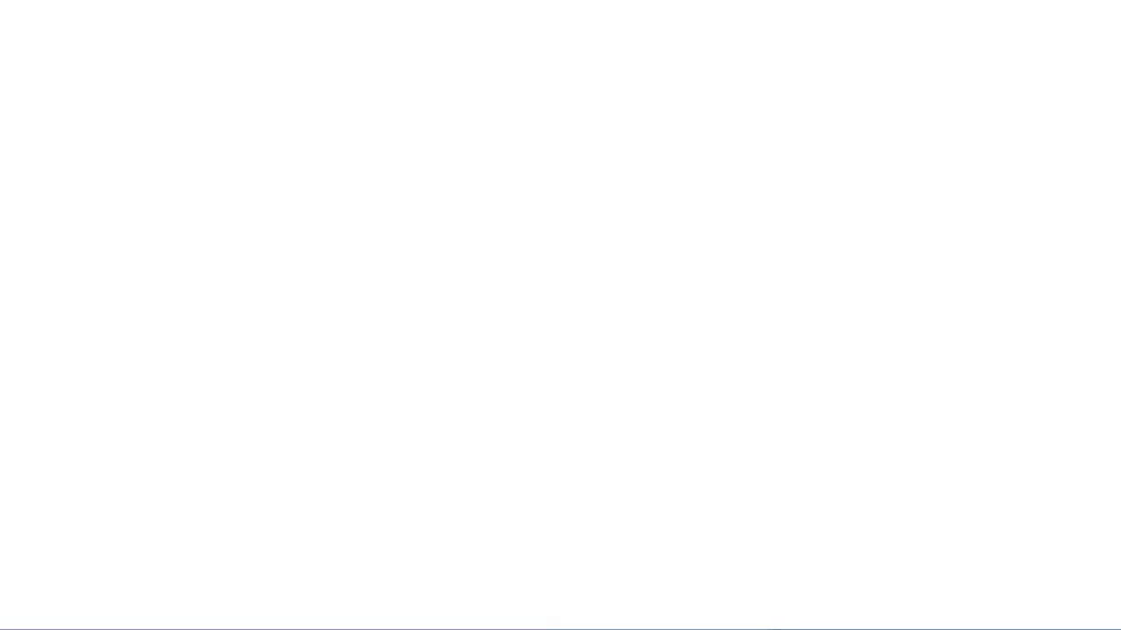
click(203, 85)
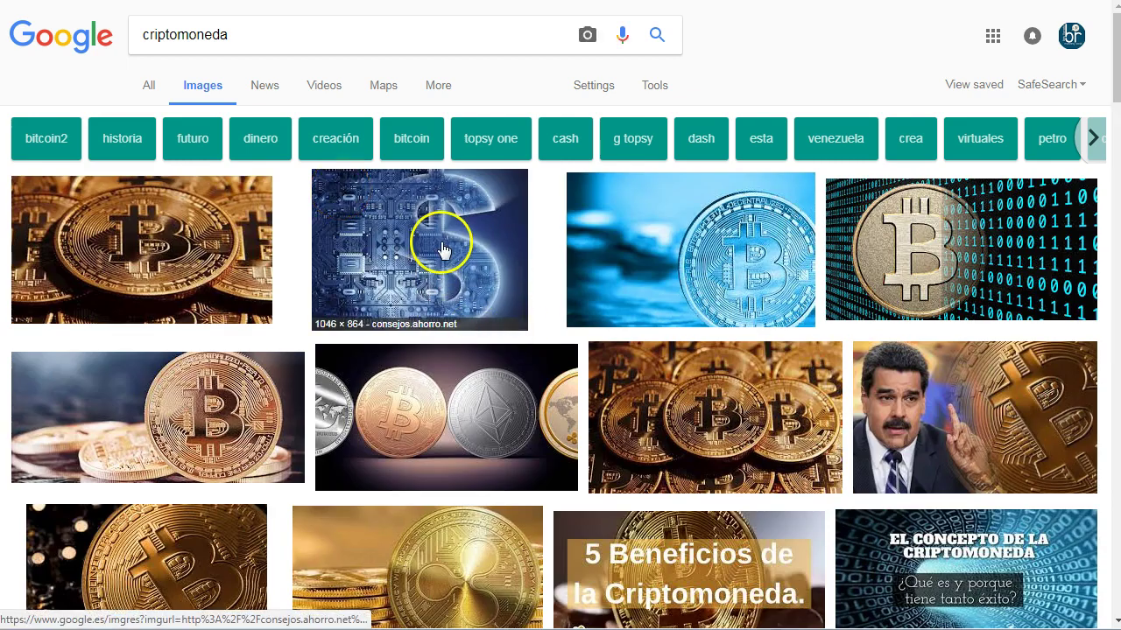
click(437, 396)
right_click(391, 310)
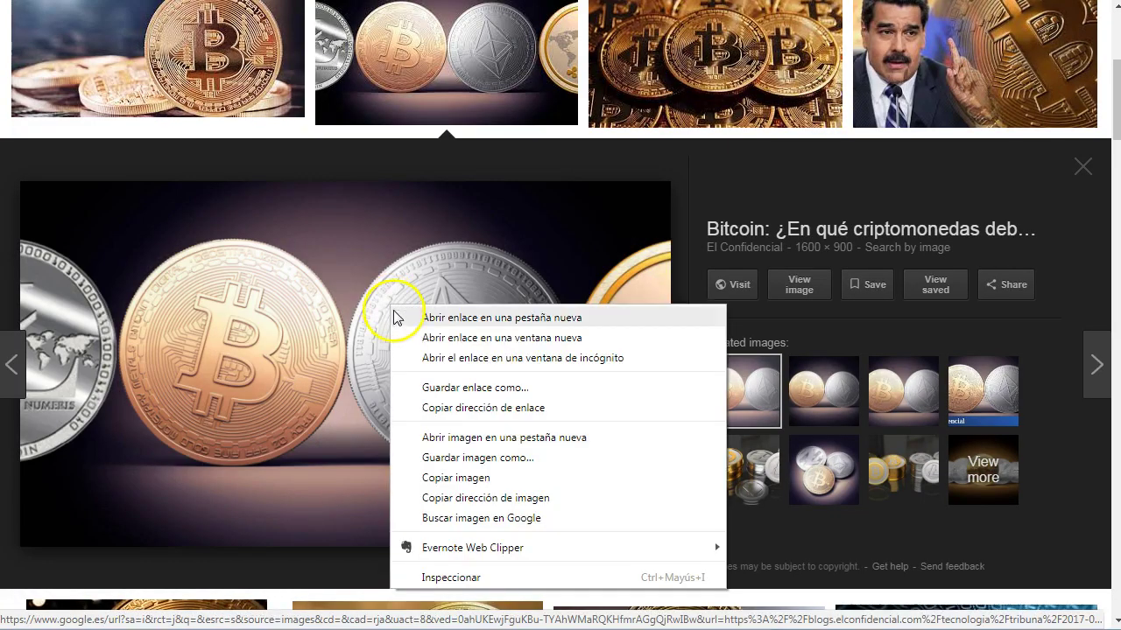
click(505, 459)
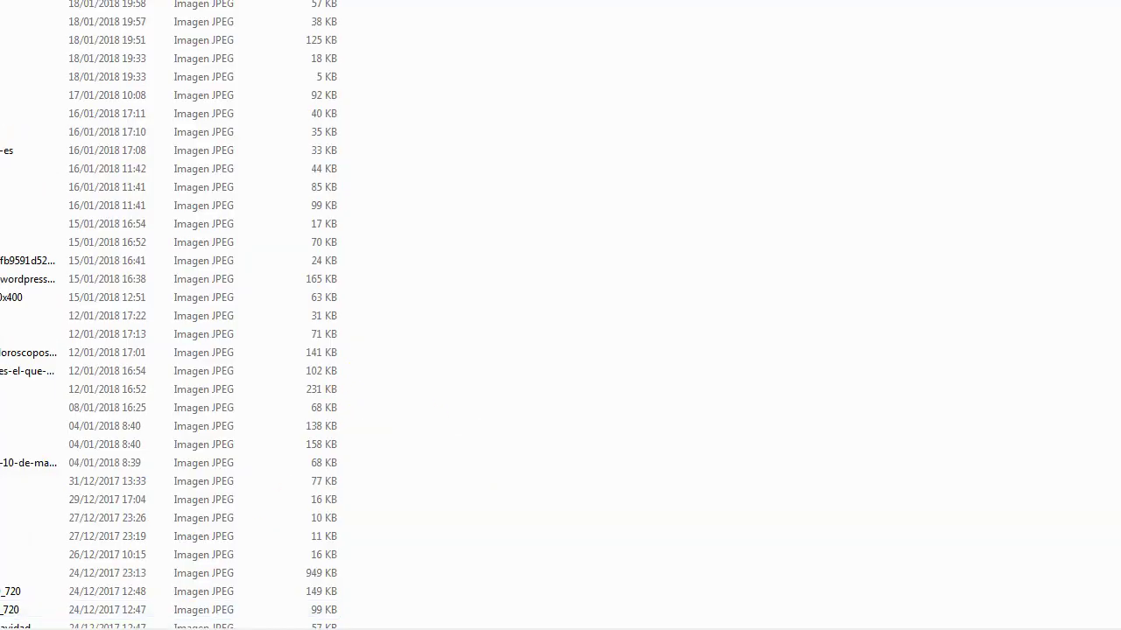
key(Return)
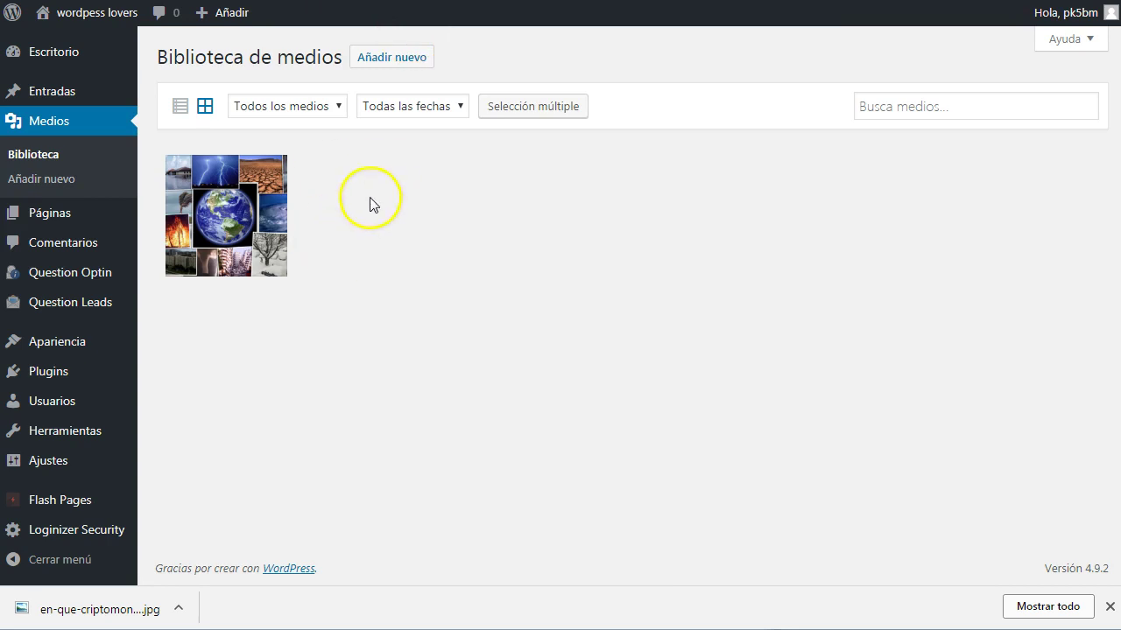
- Upload the downloaded coin image to the media library and copy its file URL from the attachment details
click(386, 58)
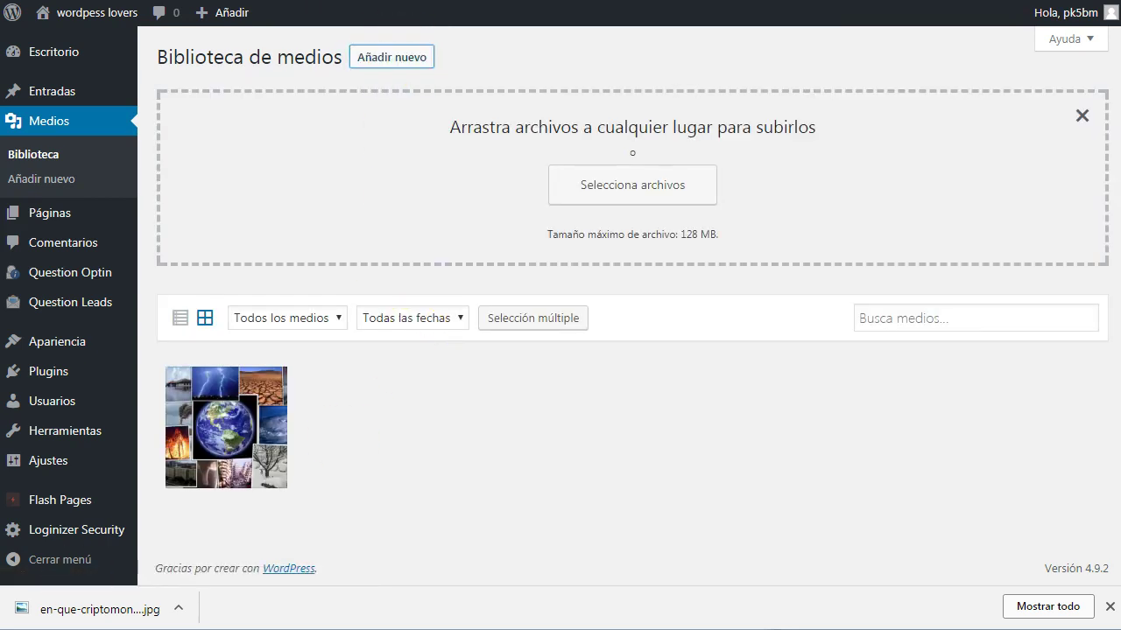
drag(88, 613, 457, 240)
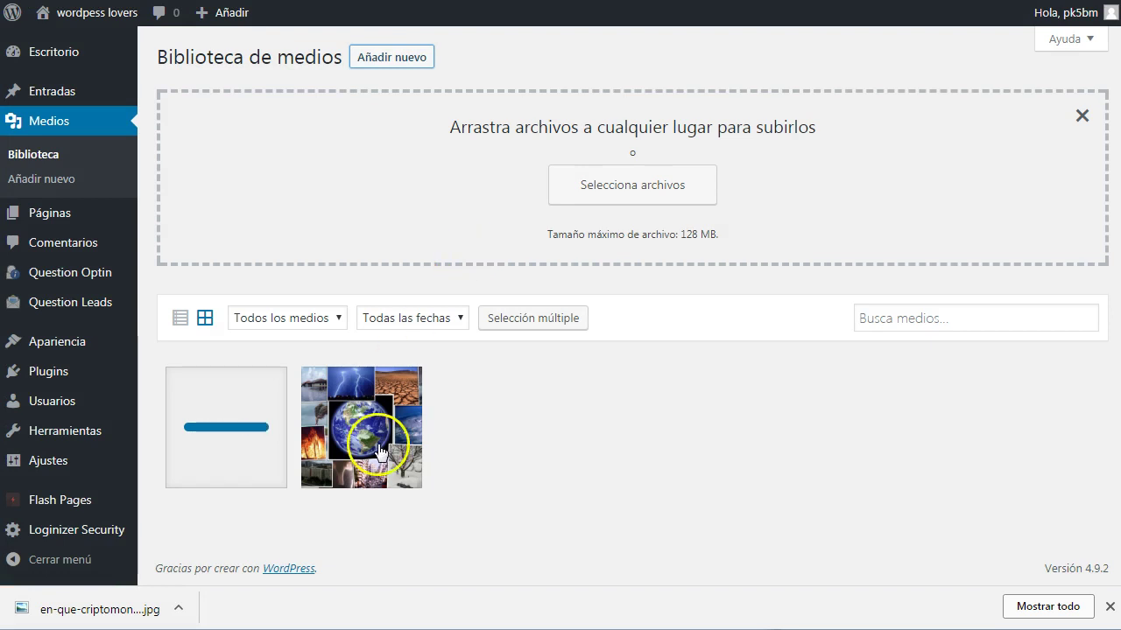
click(230, 429)
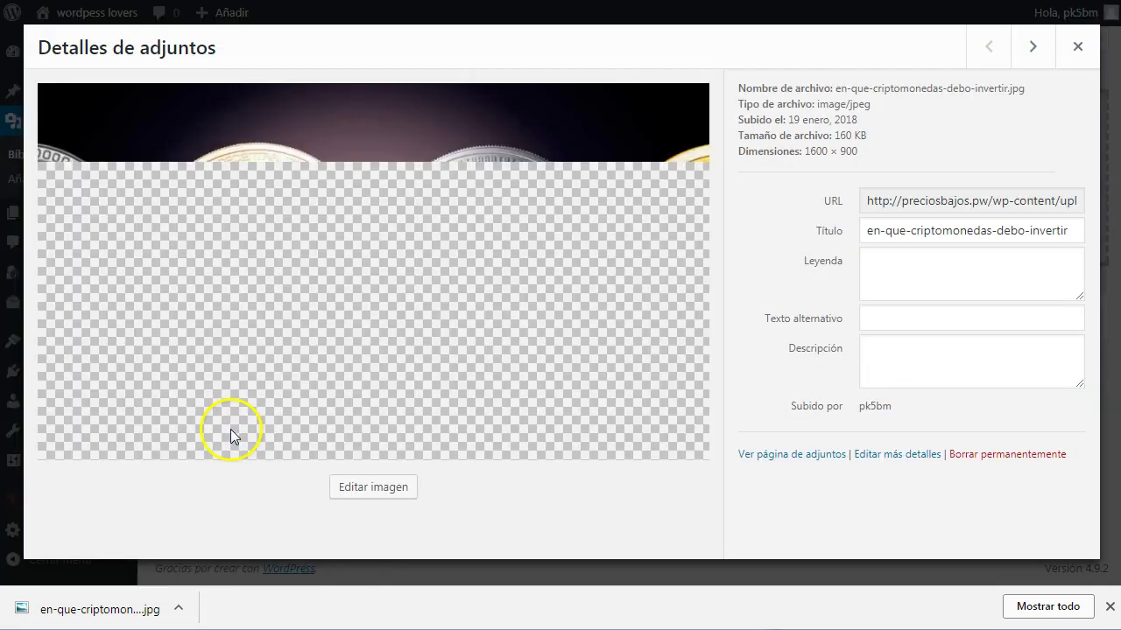
click(919, 201)
key(ctrl+c)
right_click(944, 202)
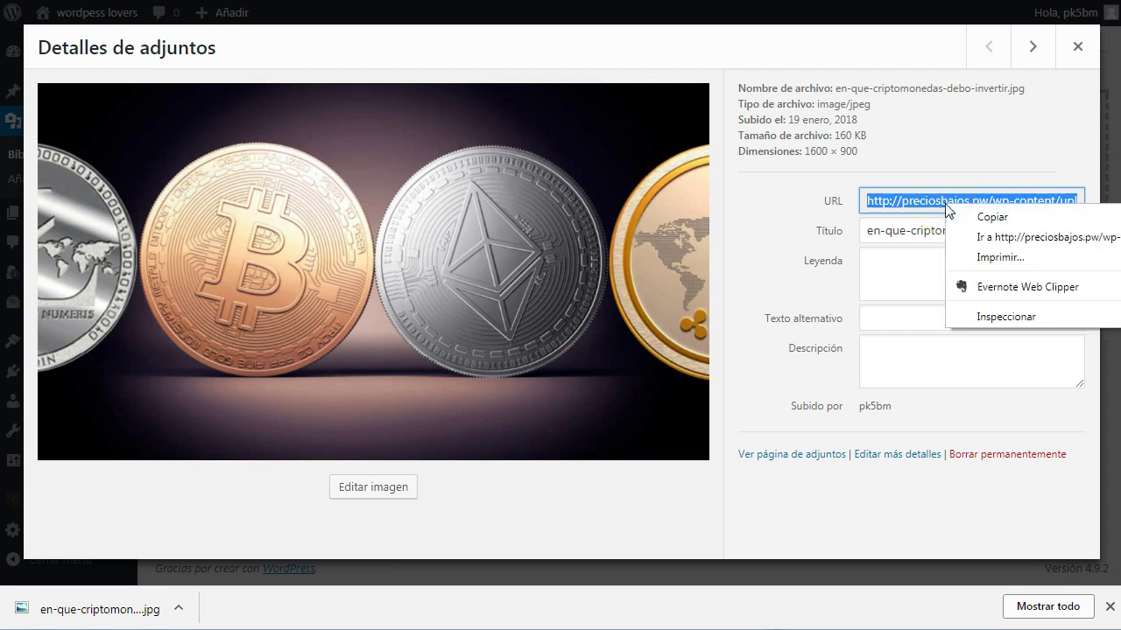
click(984, 218)
click(1079, 48)
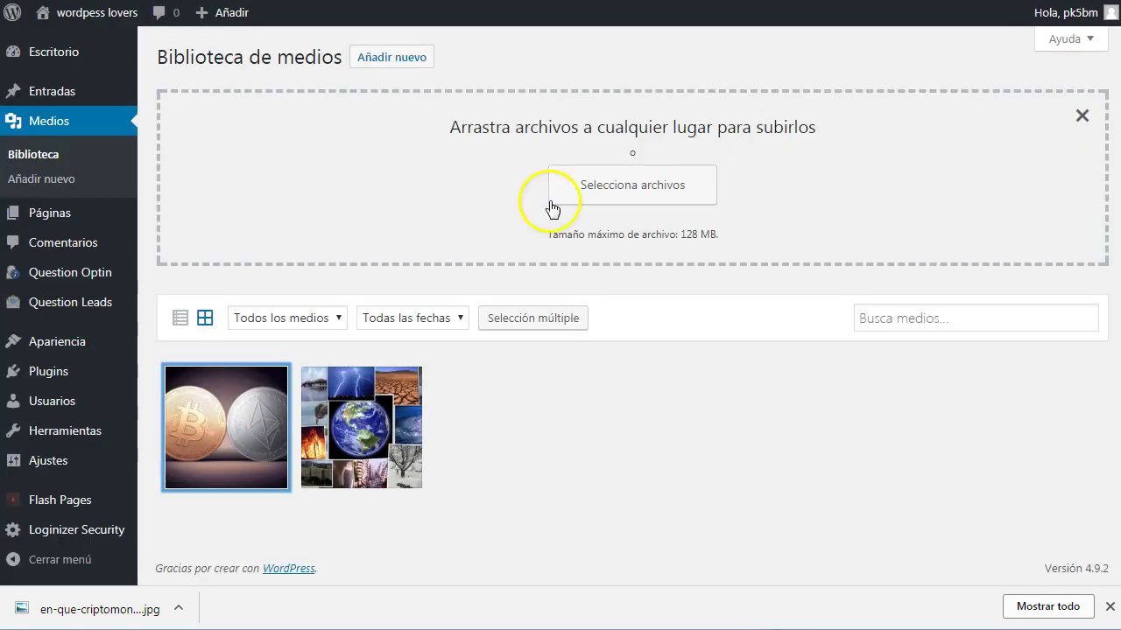
- Return to the Question Optin entry and paste the copied image address as the banner or logo image URL
click(179, 296)
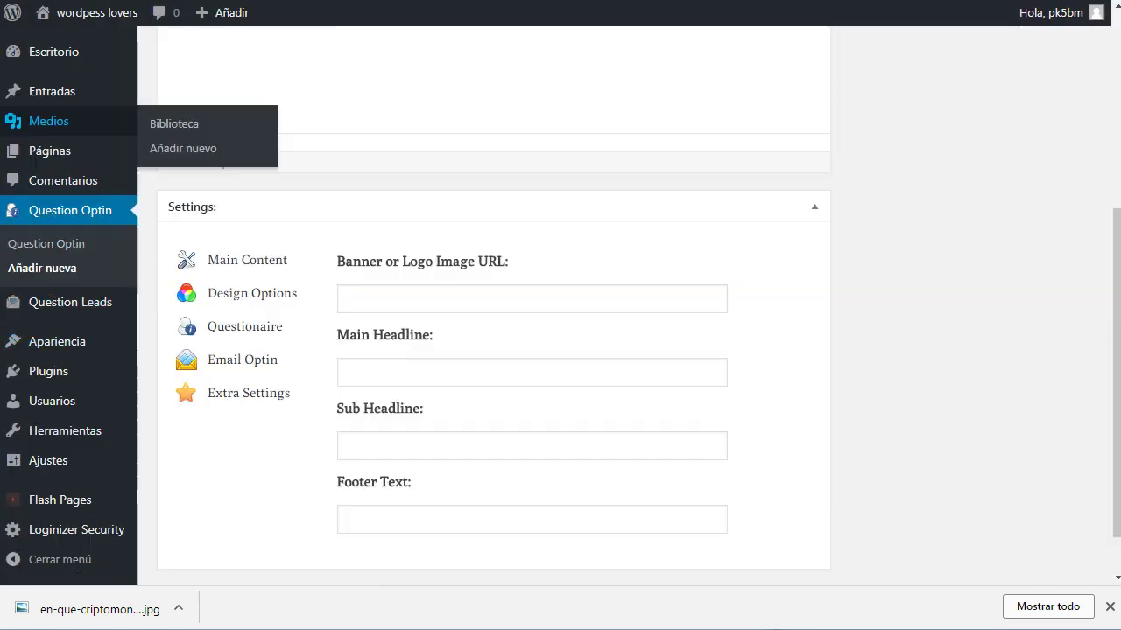
click(421, 294)
right_click(408, 299)
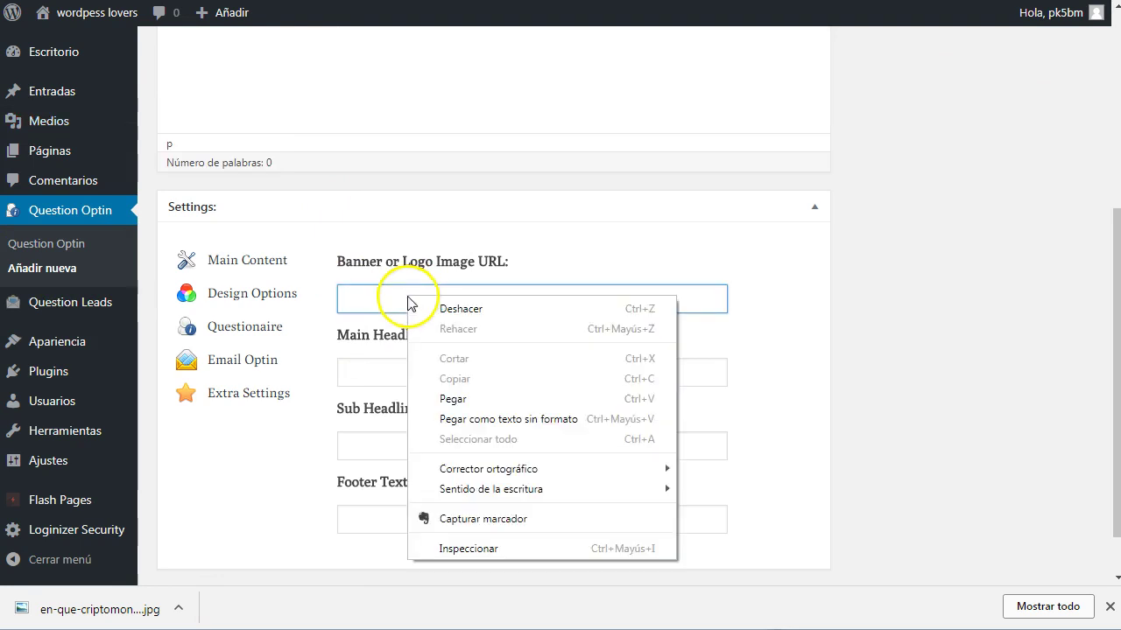
click(486, 403)
- Set the main headline to "¿Cuanto sabes de Criptomonedas?"
click(376, 380)
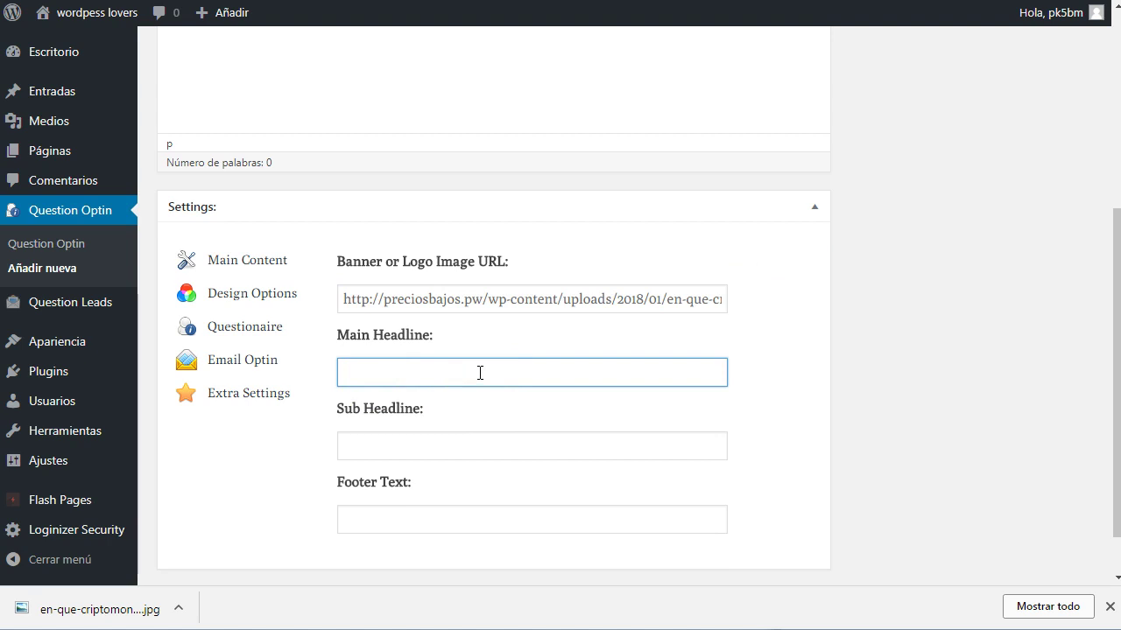
click(423, 374)
click(492, 369)
text(¿Cuanto sabes de Cr)
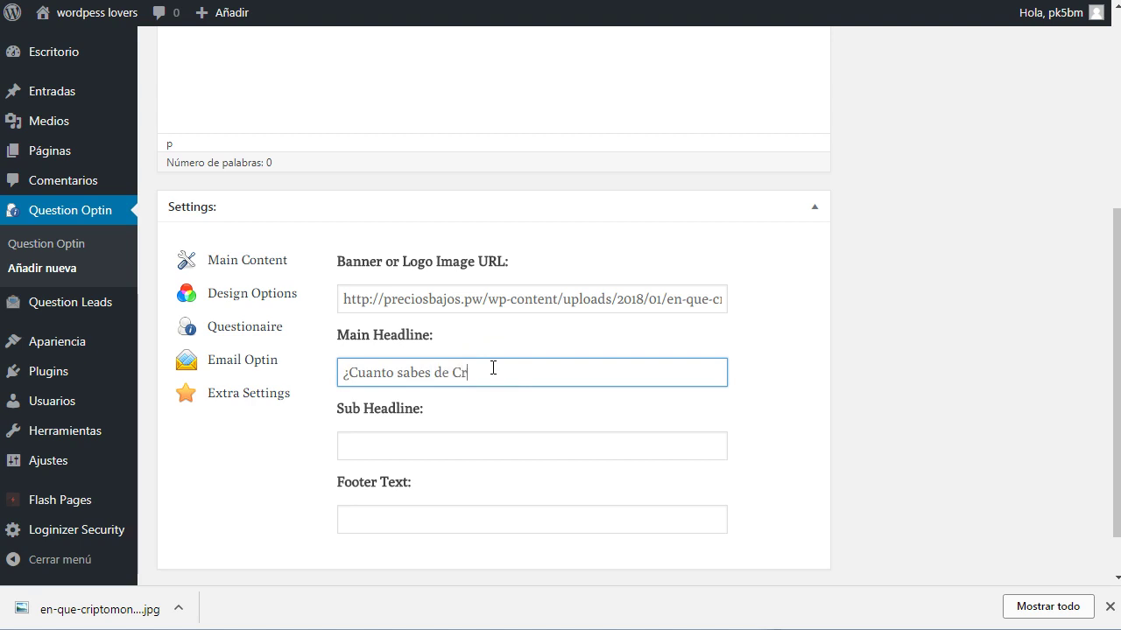
text(iptomonedas?)
- Set the sub headline to "Descubre tu valor como TRADER con este sencillo cuestionario"
click(389, 449)
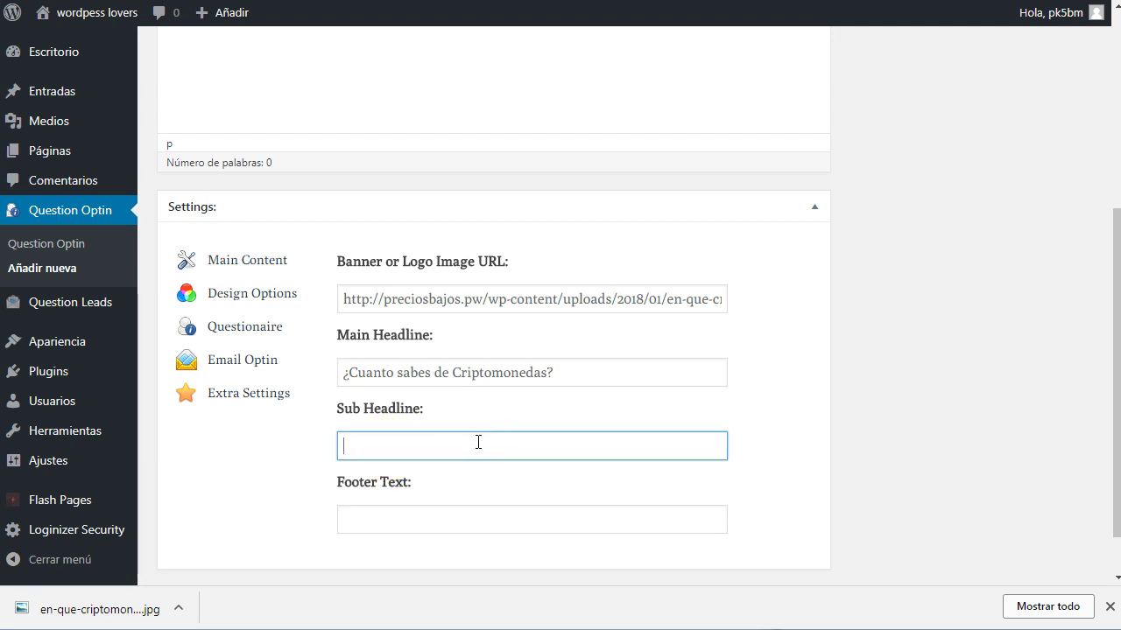
text(Desc)
text(ubre tu valor como invers)
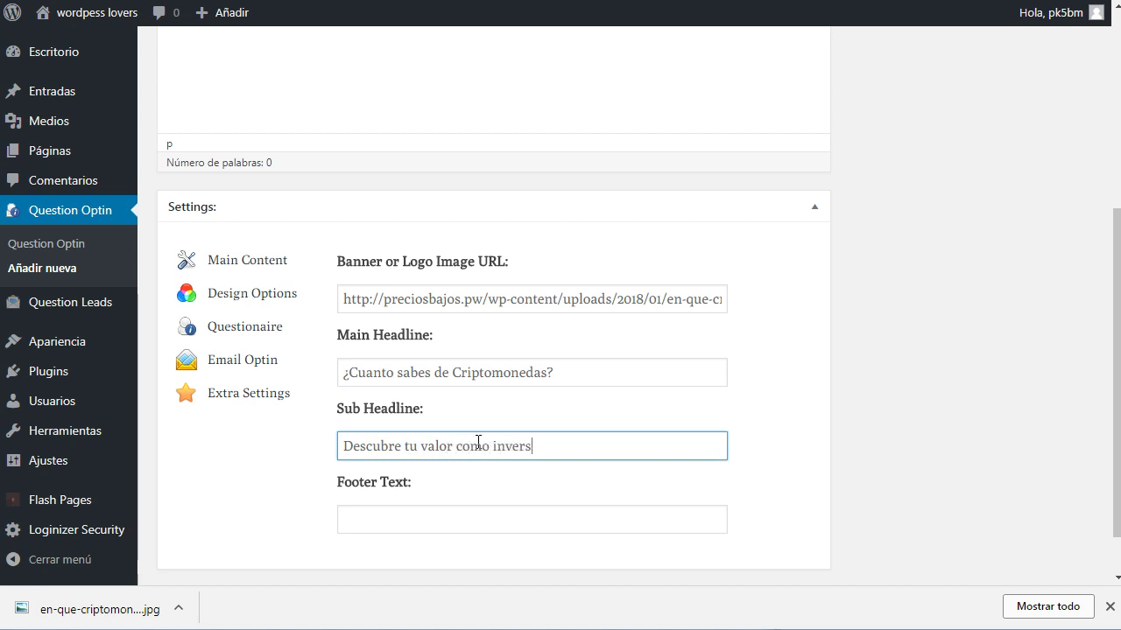
key(BackSpace)
key(BackSpace)
key(BackSpace)
key(BackSpace)
key(BackSpace)
key(BackSpace)
text(TRADER con eset)
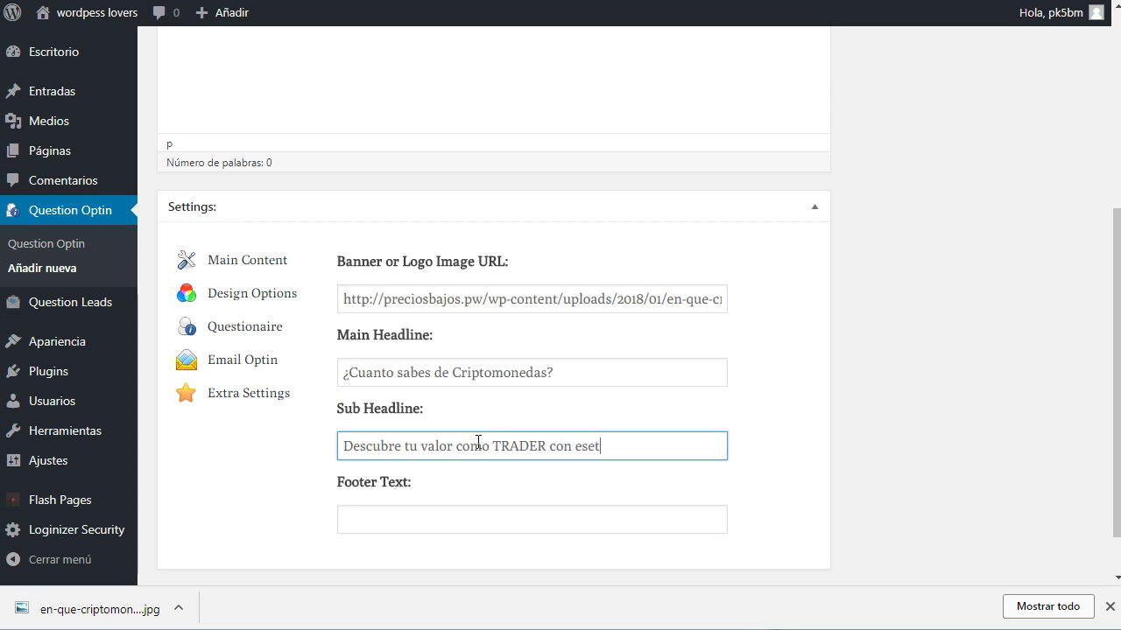
key(BackSpace)
key(BackSpace)
text(te c)
key(BackSpace)
text(sencillo cuestionario)
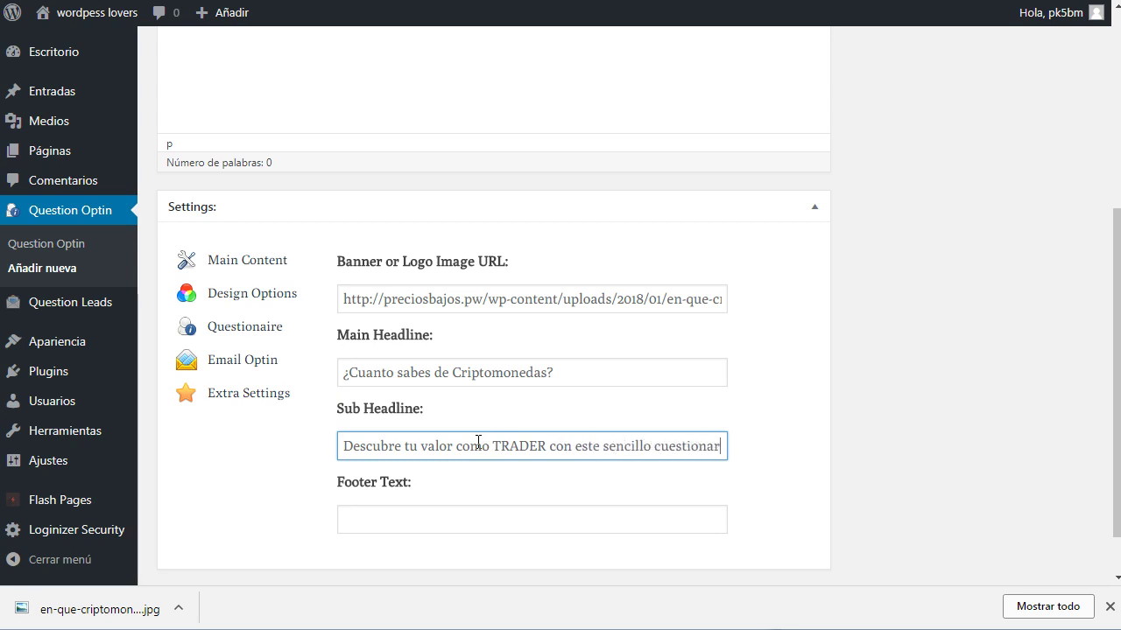
- Set the footer text of the main content to "No somos spamers"
click(436, 519)
text(No somos spam)
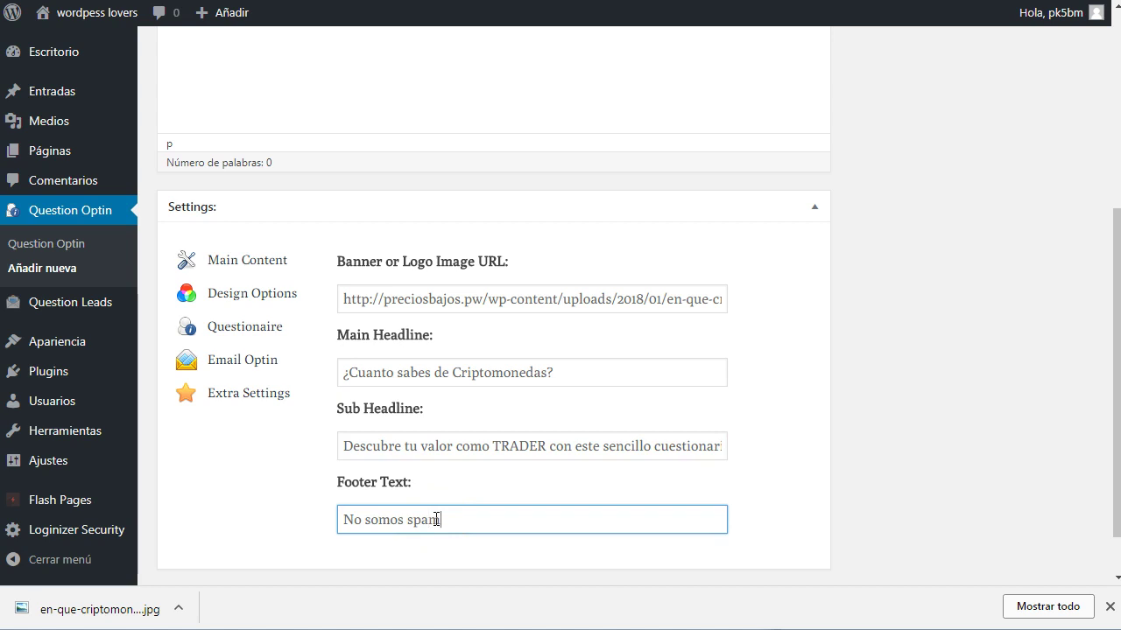
text(ers)
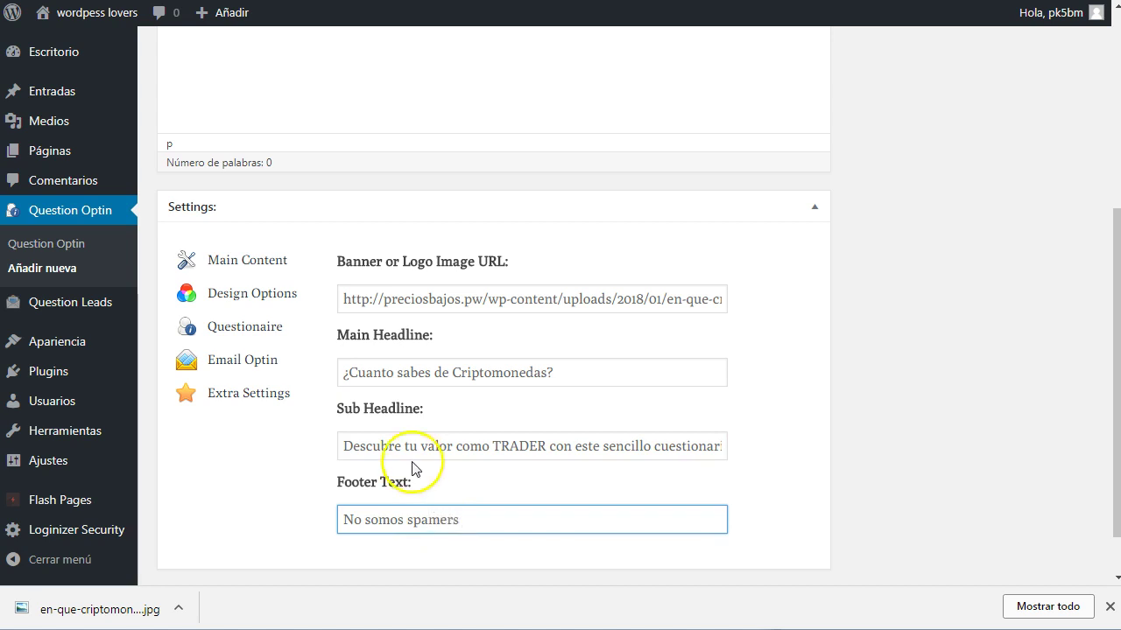
- In the design options, set the content background to BG #3 and the background style to BG #18
click(271, 295)
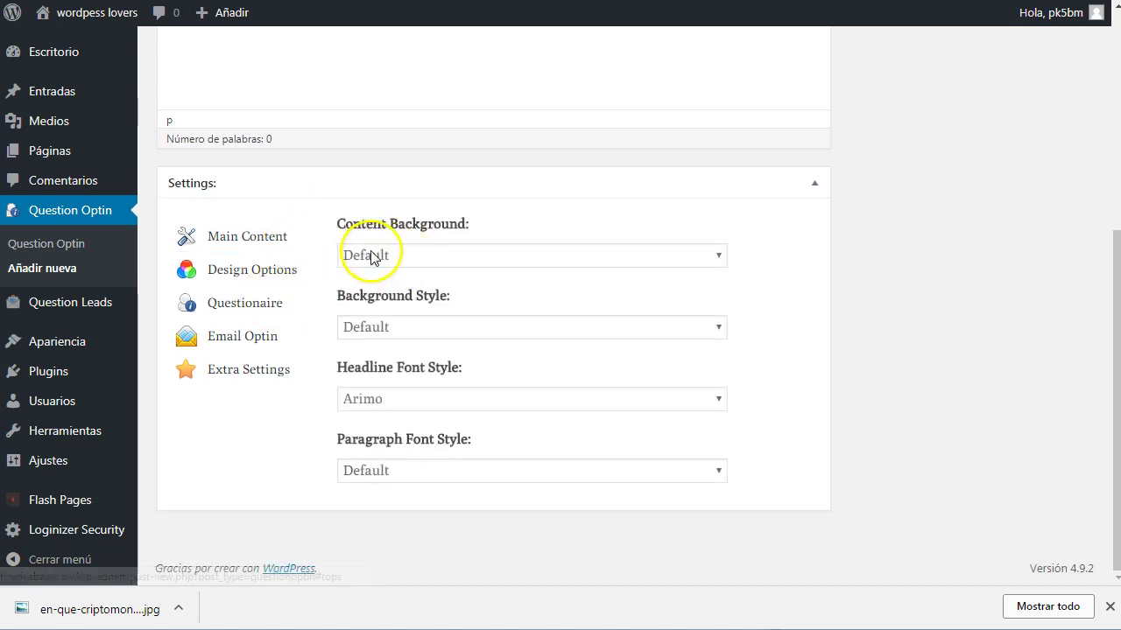
click(438, 256)
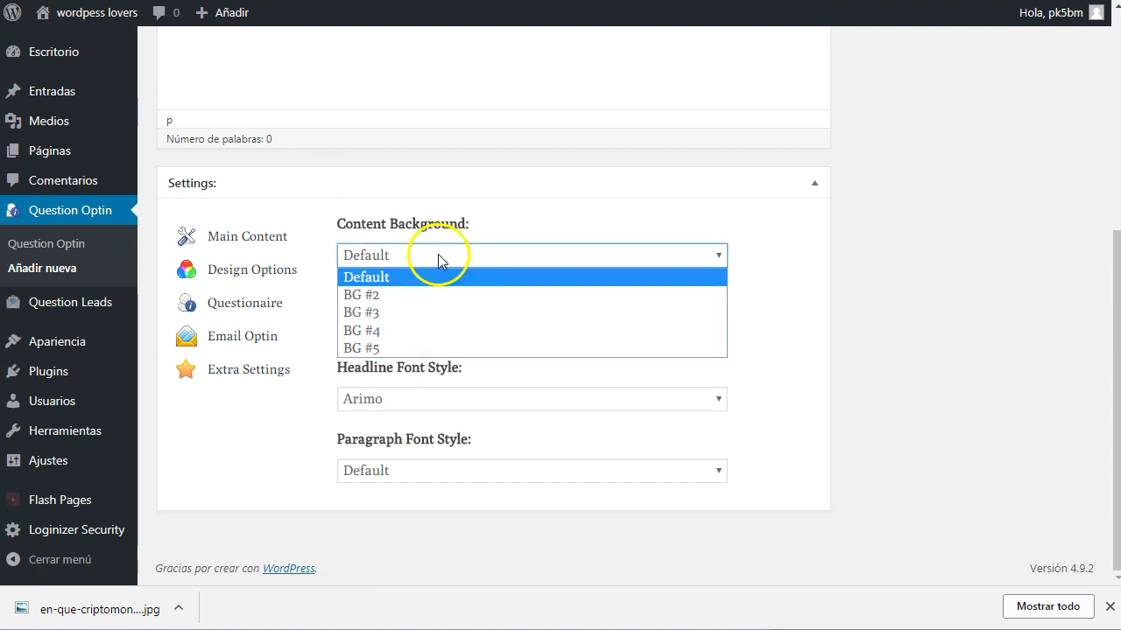
click(393, 314)
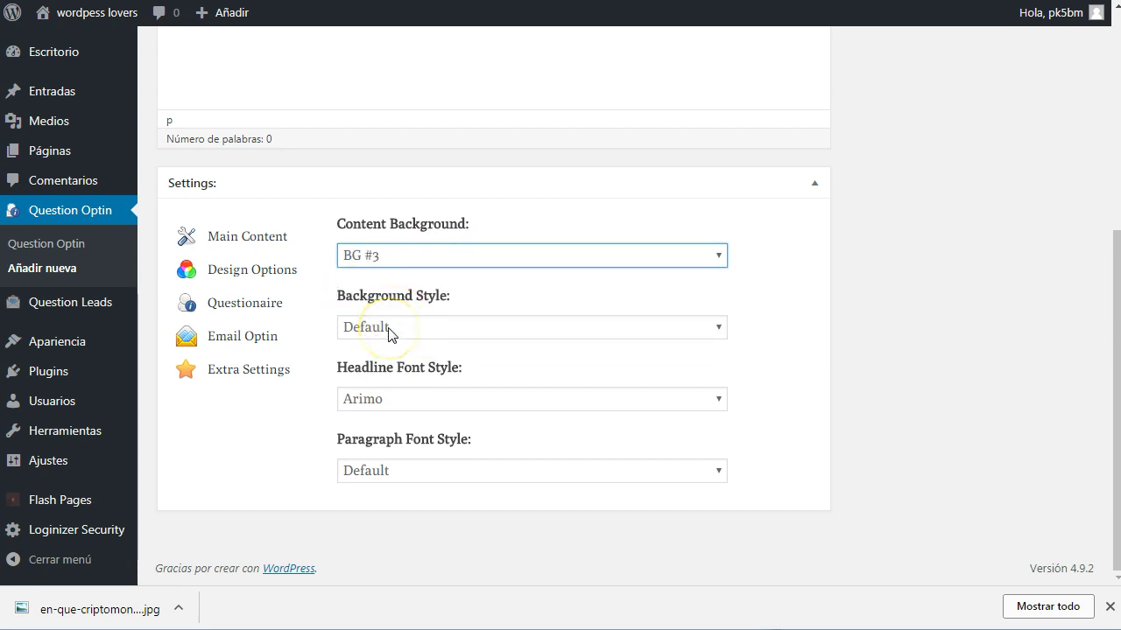
click(390, 332)
scroll(408, 455, down, 3)
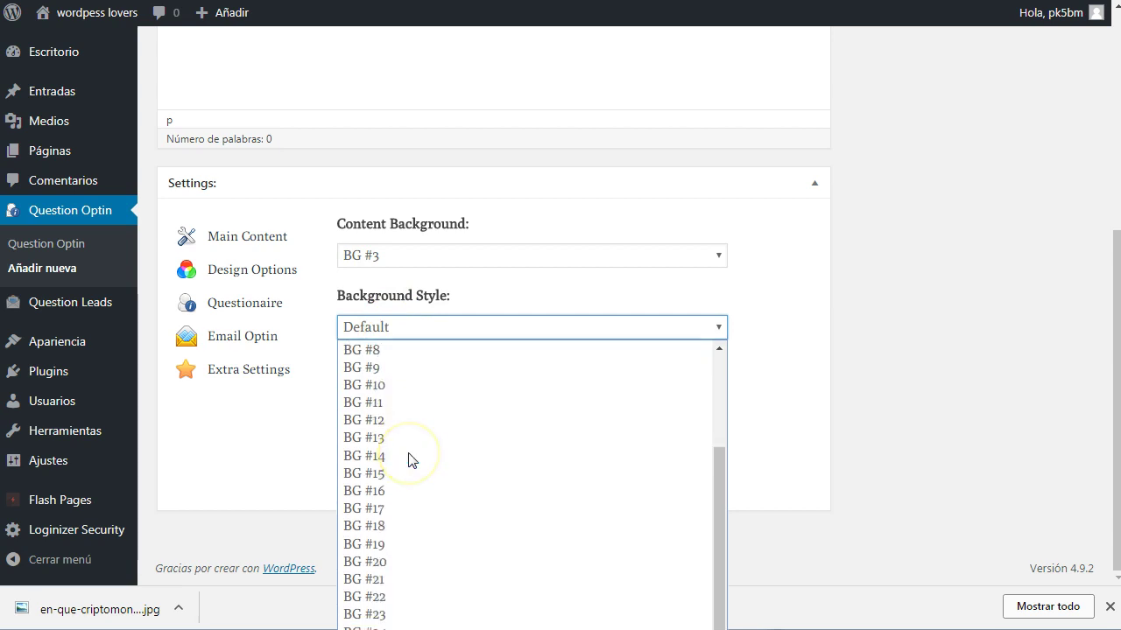
click(401, 526)
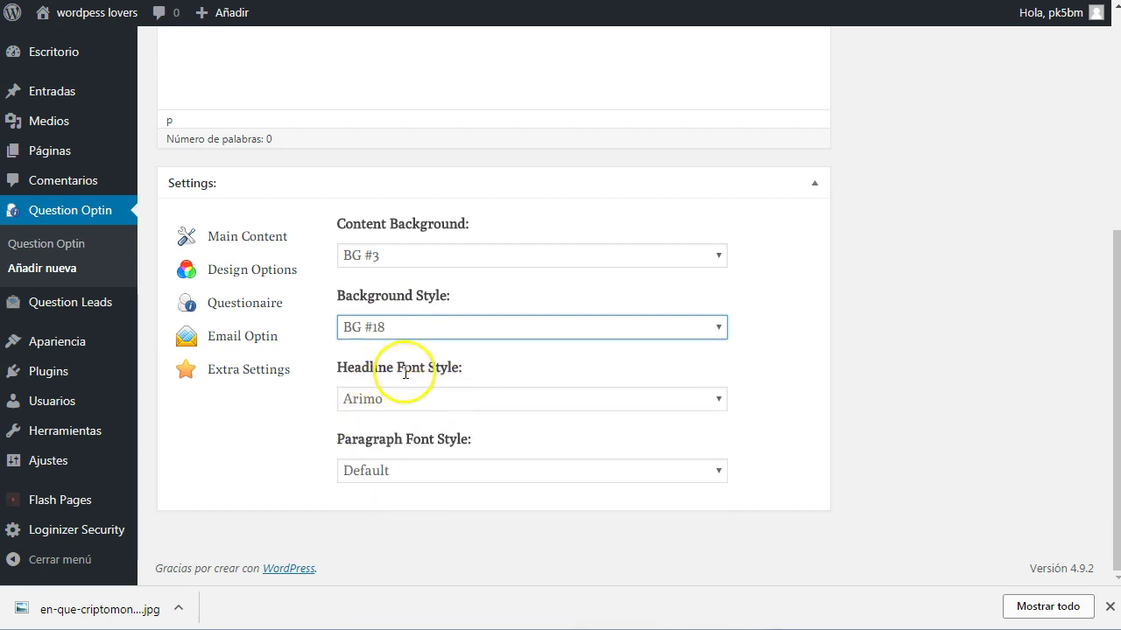
- Set the headline font style to Open Sans and the paragraph font style to Lato
click(427, 401)
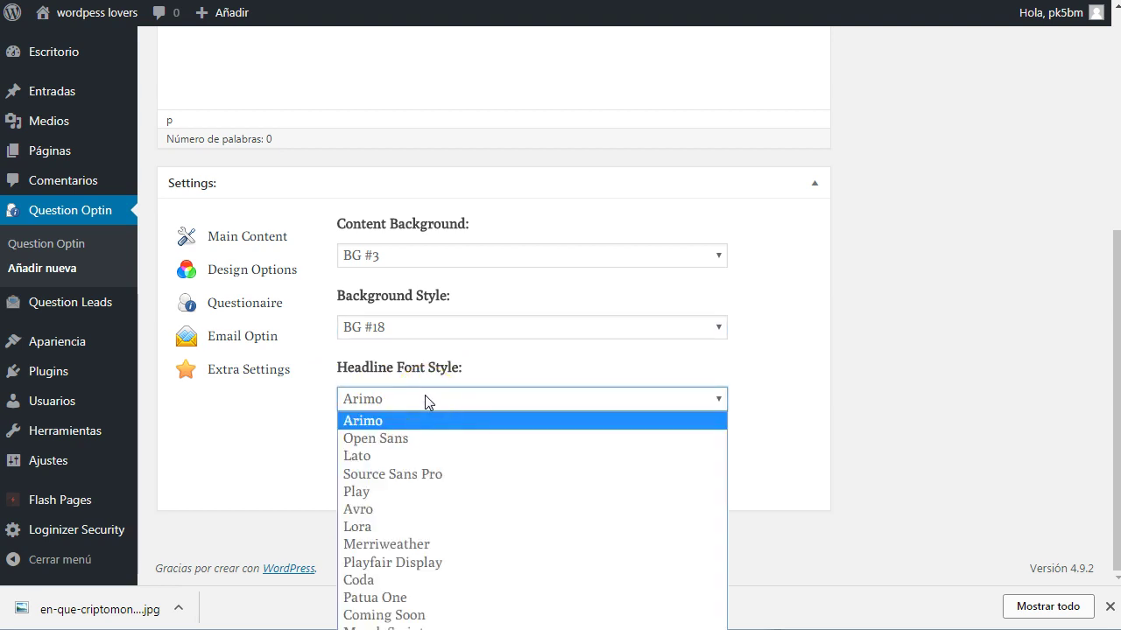
click(408, 438)
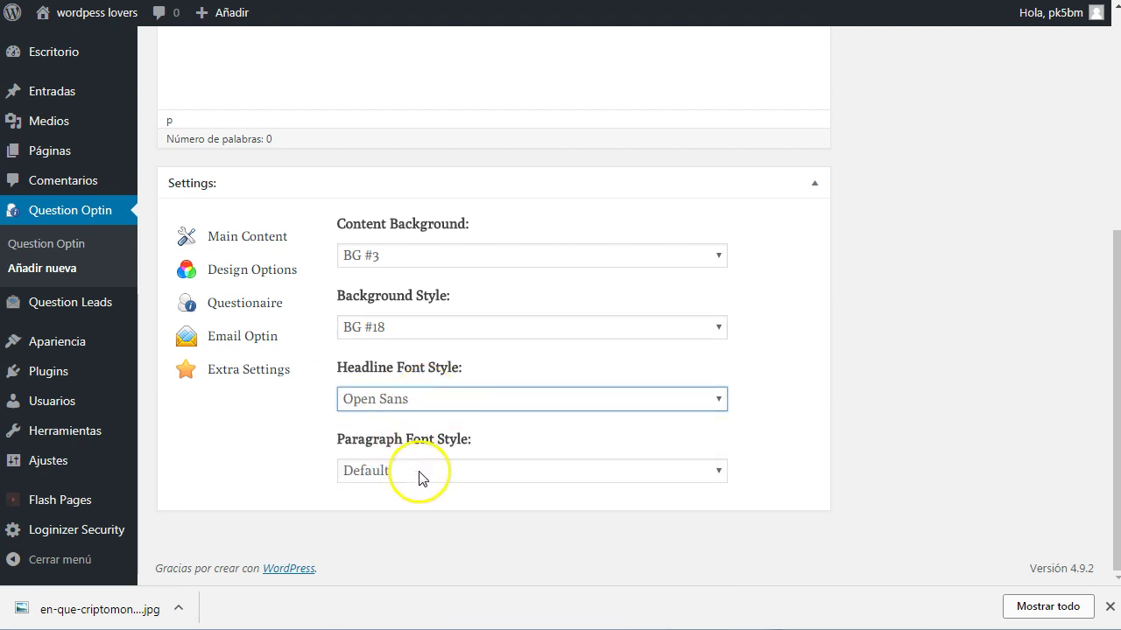
click(419, 473)
click(400, 529)
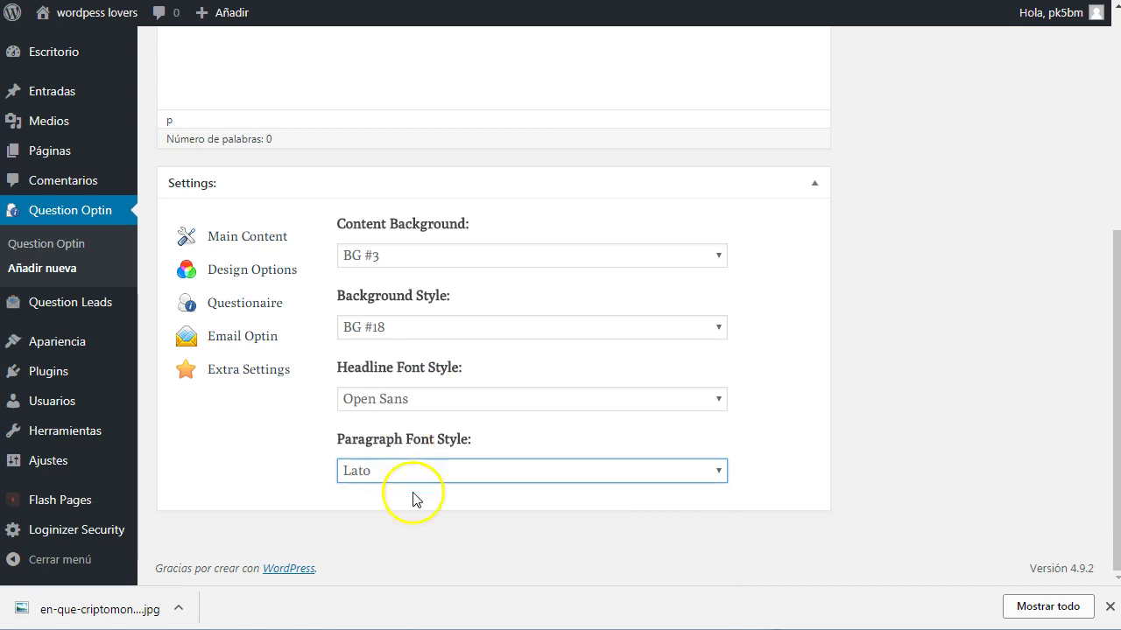
- In the questionnaire settings, enter the question "Que es un TOKEN" with "Una moneda digital" as option #1
click(249, 304)
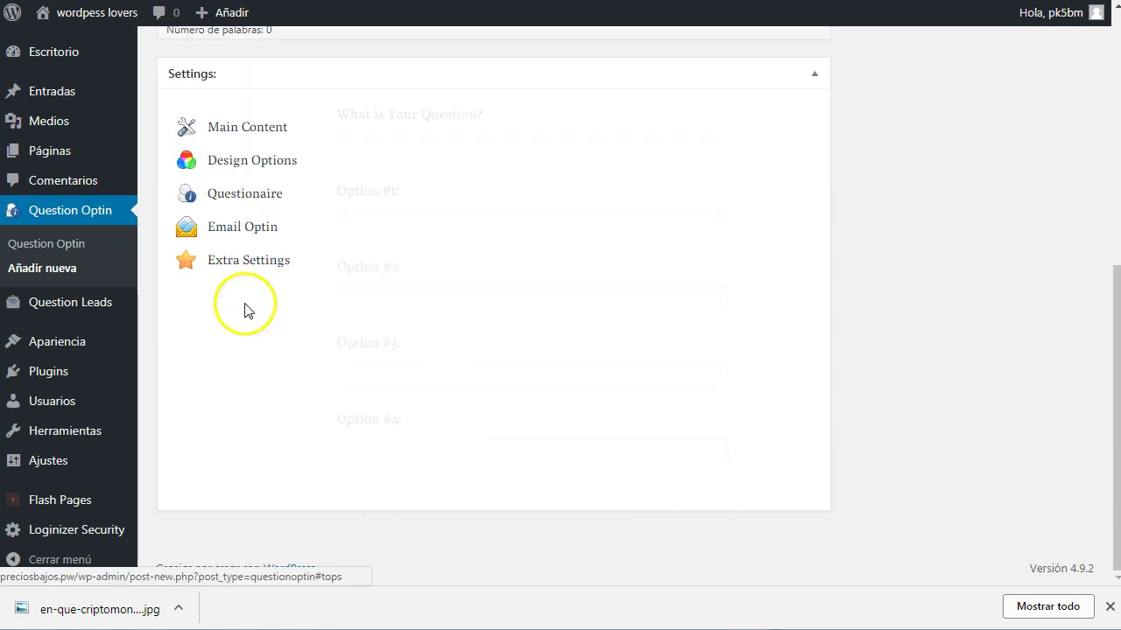
click(451, 149)
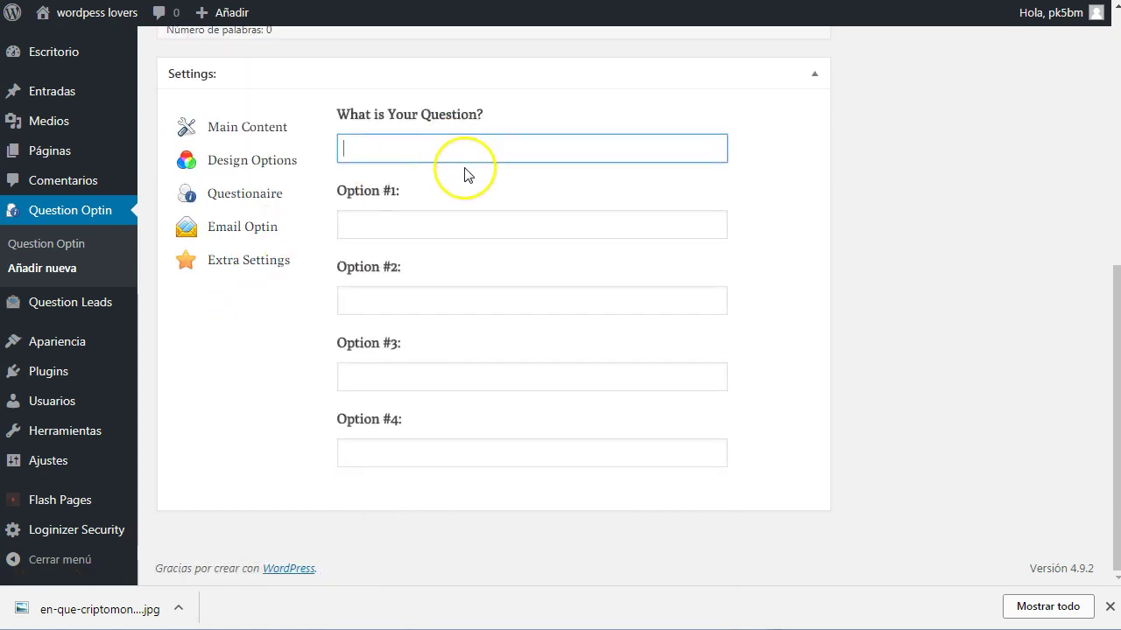
scroll(465, 175, up, 1)
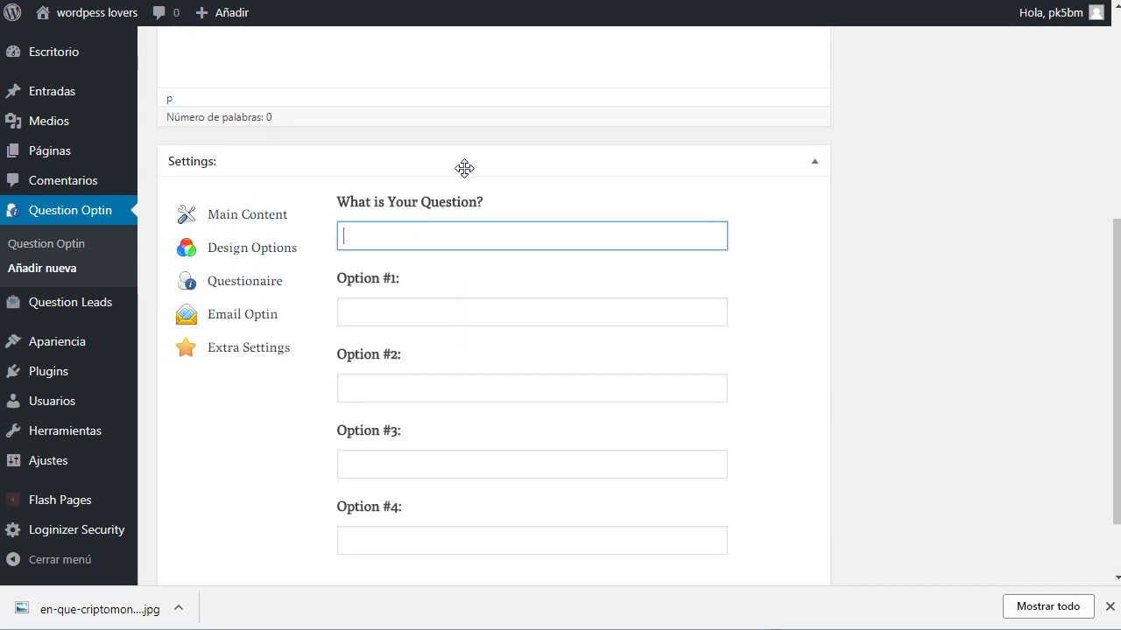
text(Que es el)
click(471, 307)
text(Una moneda digital)
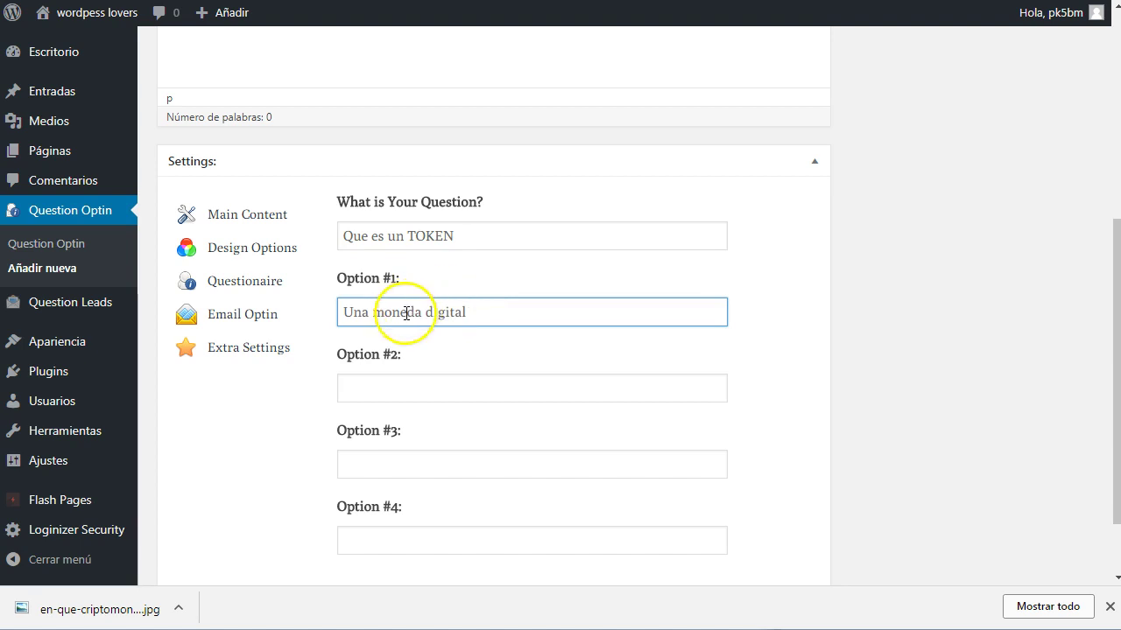
- Enter "Una criptomoneda" as answer option #2 and "Un valor fiat" as option #3
click(367, 390)
text(Una)
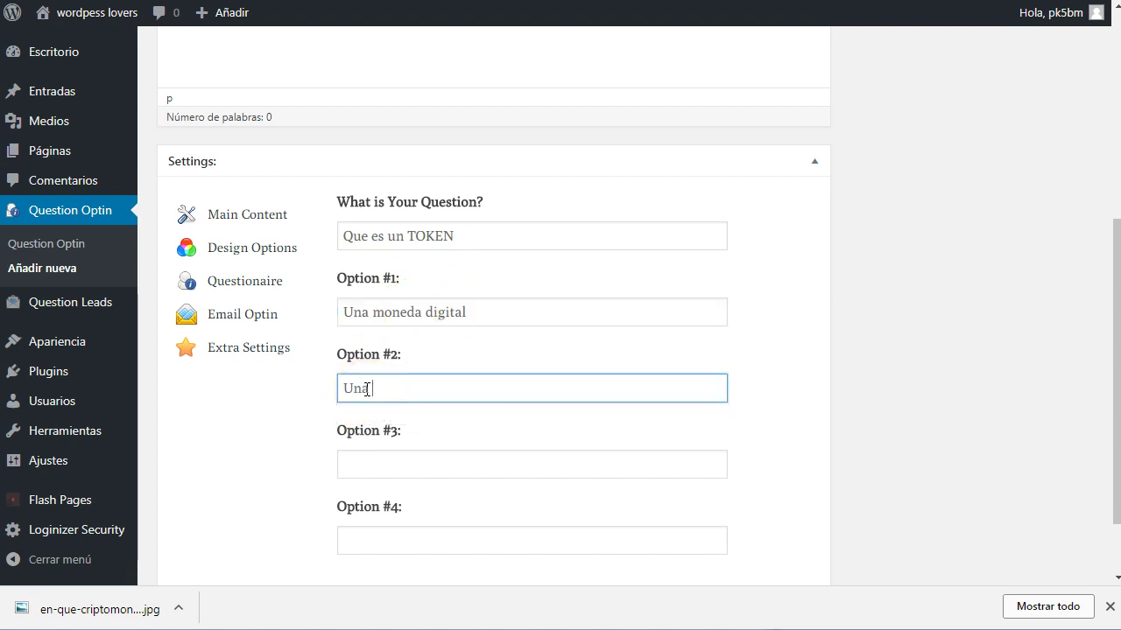
text( criptomoneda)
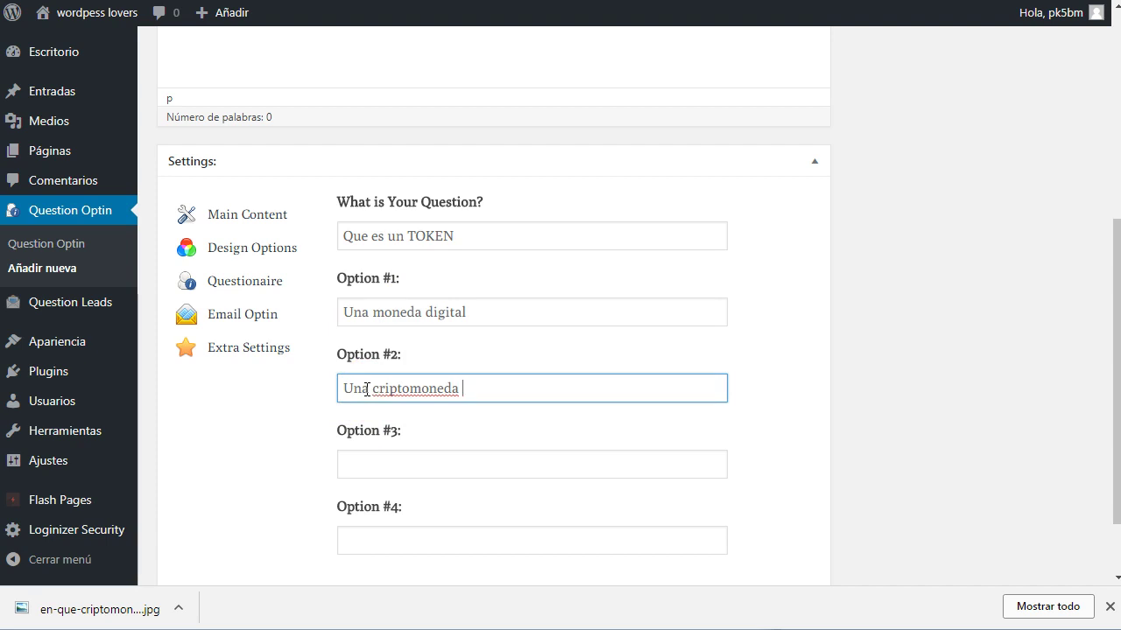
click(417, 469)
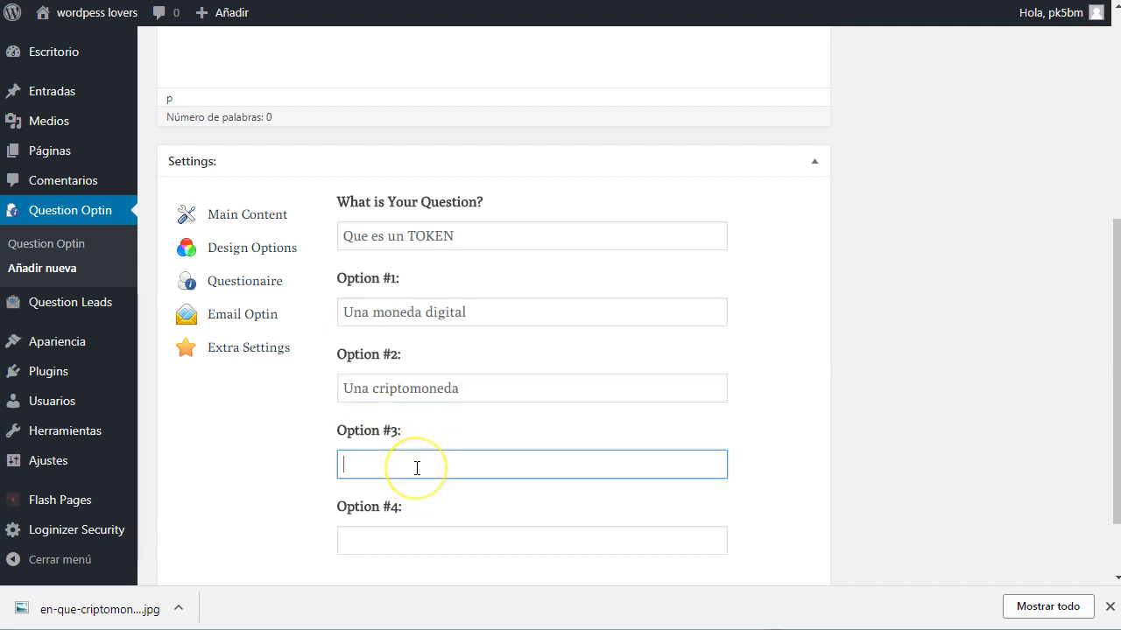
text(Un valor mon)
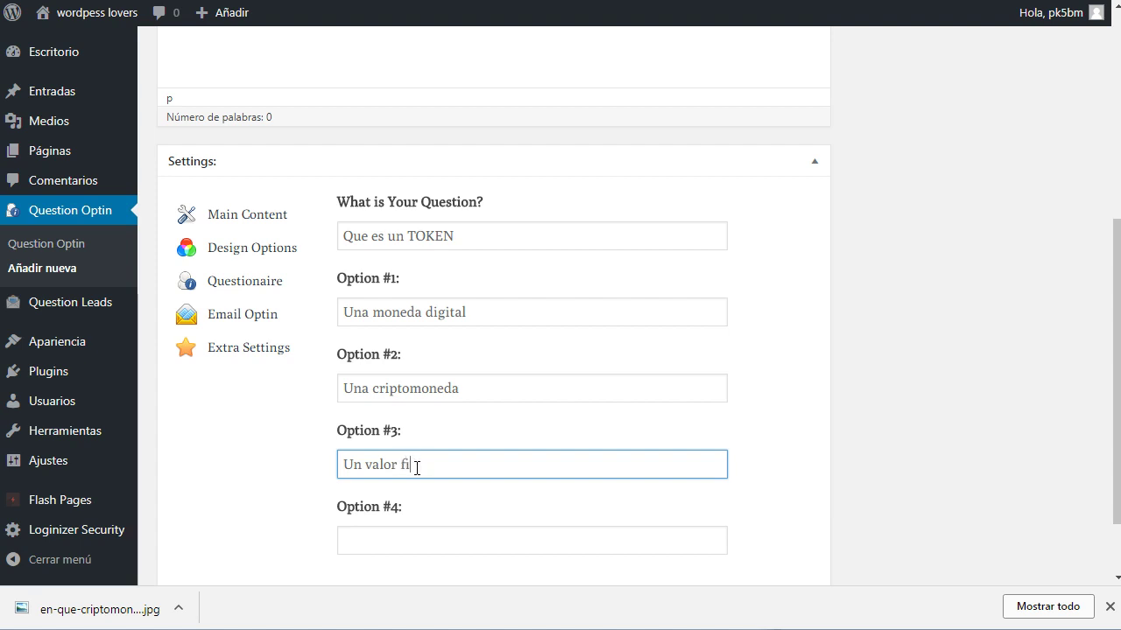
click(422, 541)
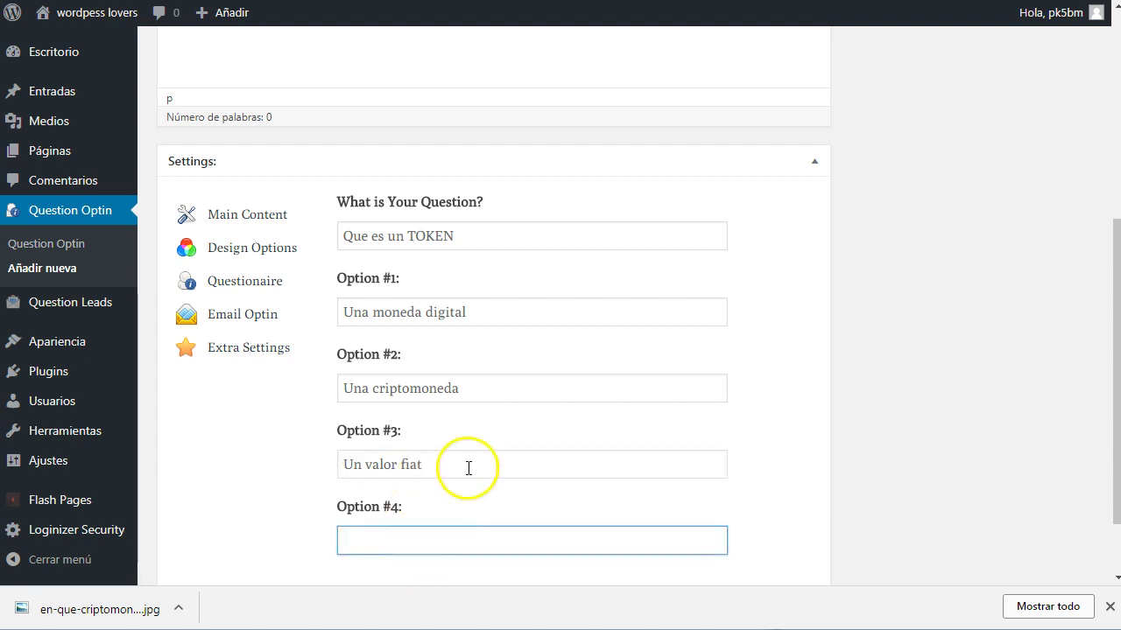
click(459, 468)
- Enter "Ninguna de las anteriores" as answer option #4 of the question
click(434, 536)
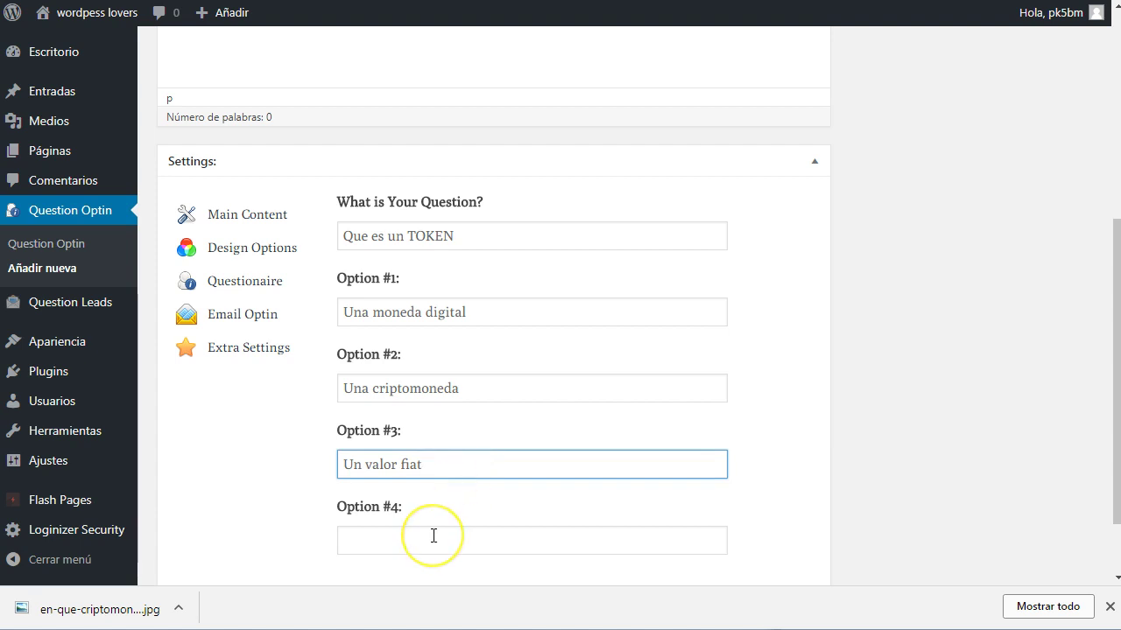
click(432, 540)
text(Ninguna de las ant)
text(o)
text(riores)
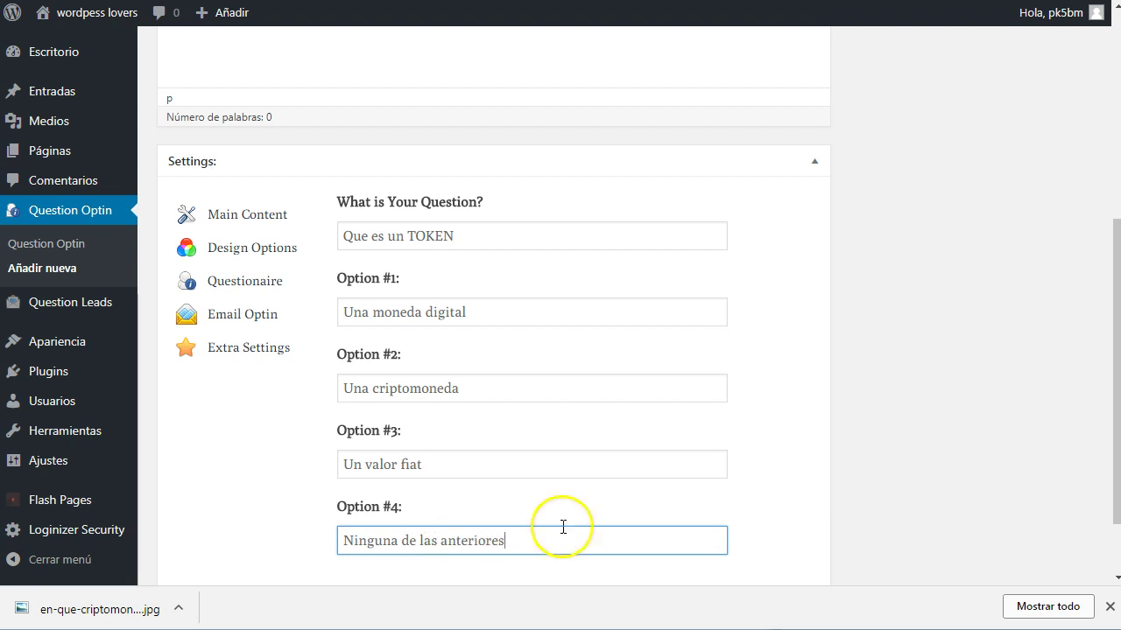
scroll(558, 327, down, 1)
scroll(533, 268, up, 1)
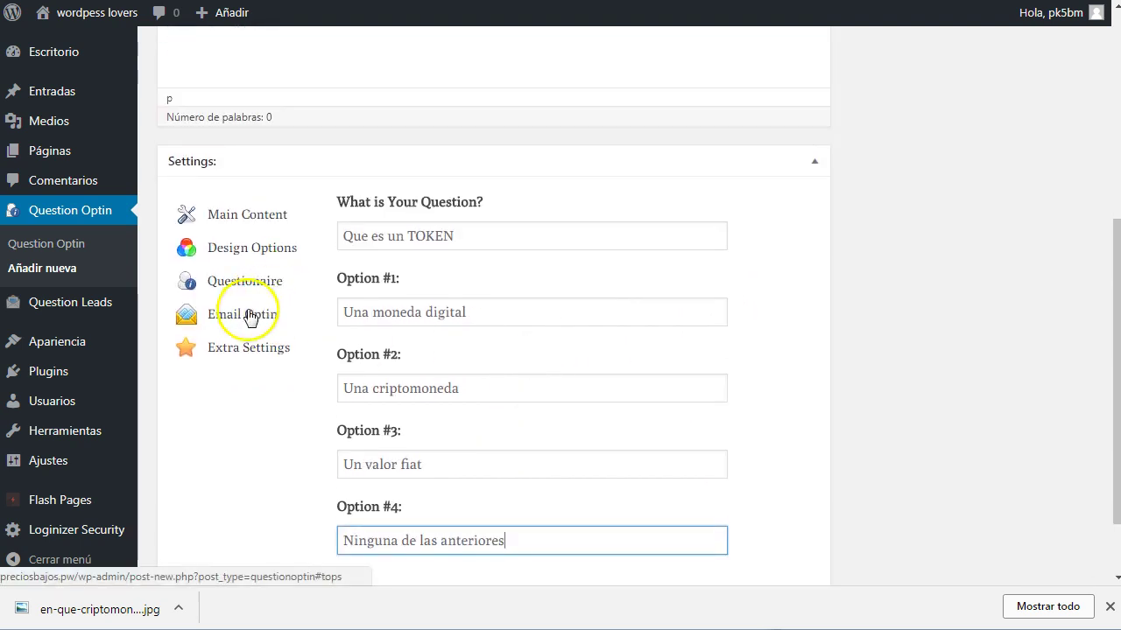
- In the email optin settings, set the headline to "Recibe tu perfil de TRADER en tu correo"
click(267, 315)
click(423, 149)
text(REcibe)
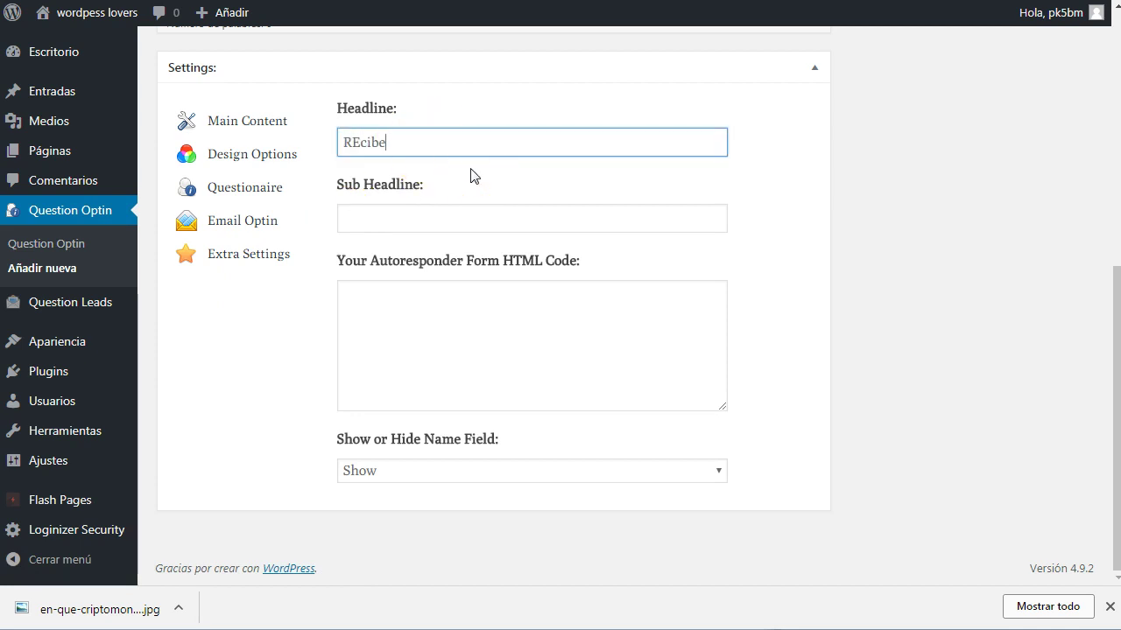
text( tu perfil )
text(de inver)
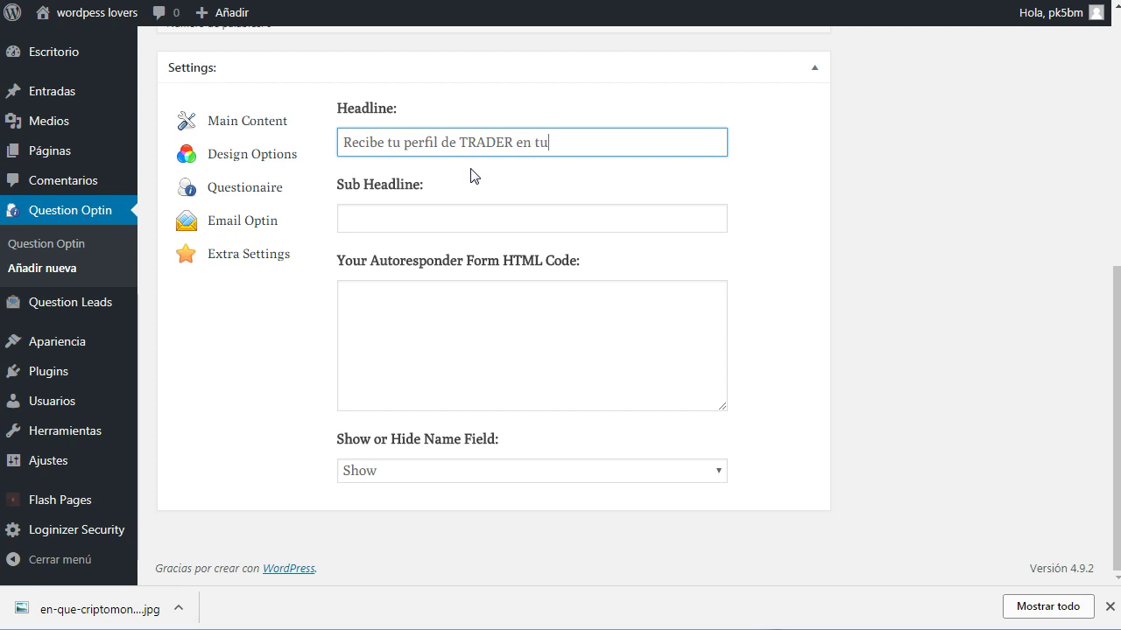
- Set the email optin sub headline to "Te sorprenderás" and the name field option to Show
click(454, 220)
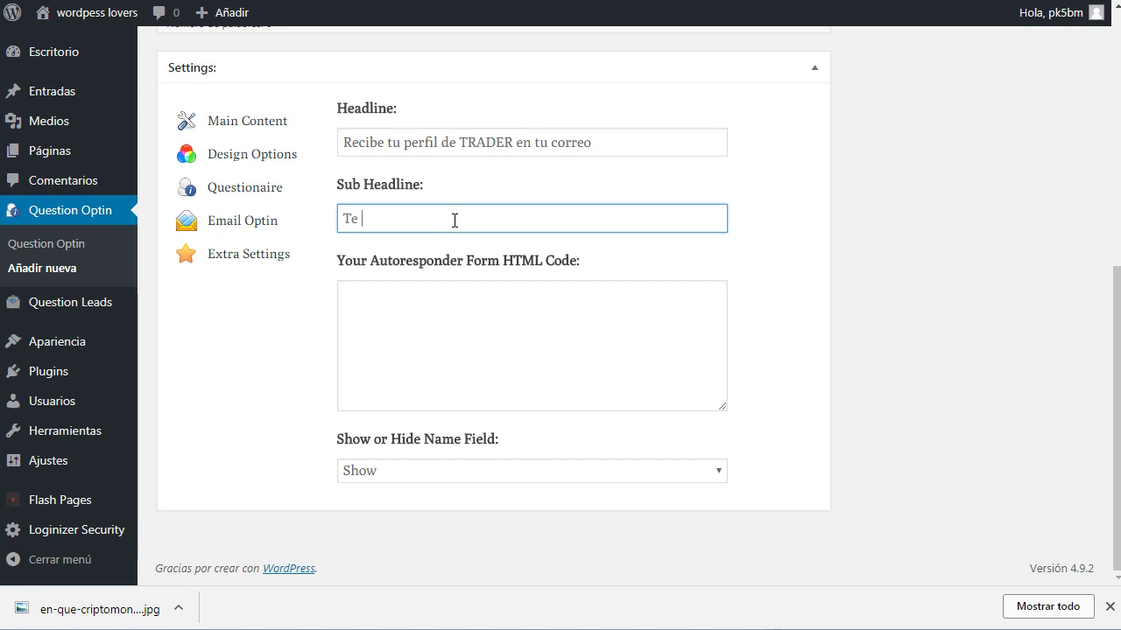
text(Te sorpresnder)
click(413, 287)
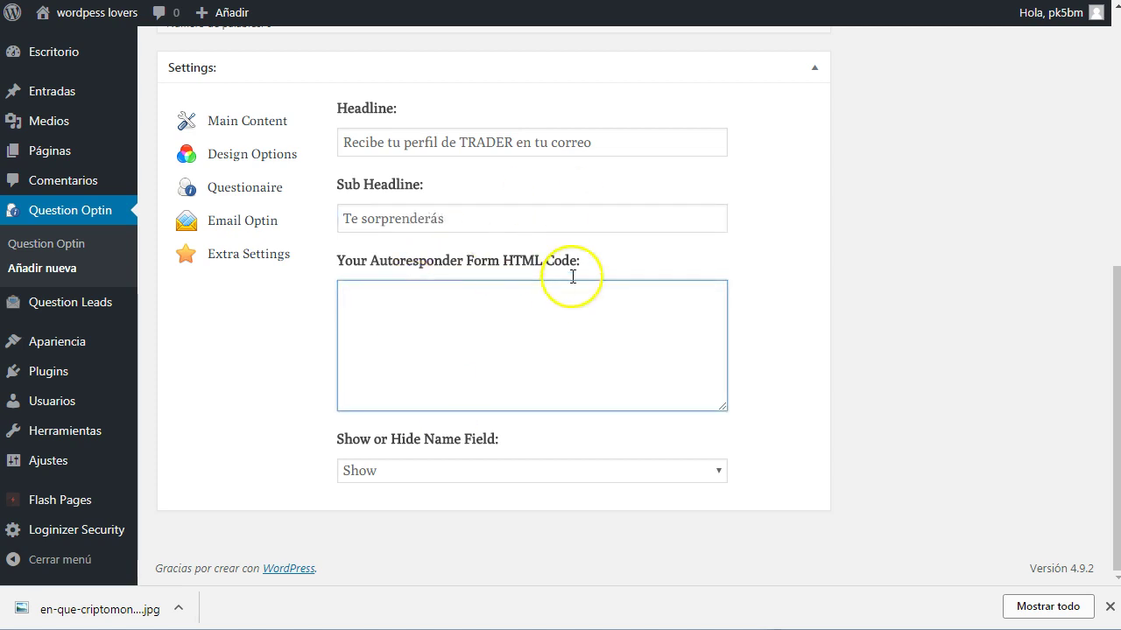
click(405, 475)
click(388, 492)
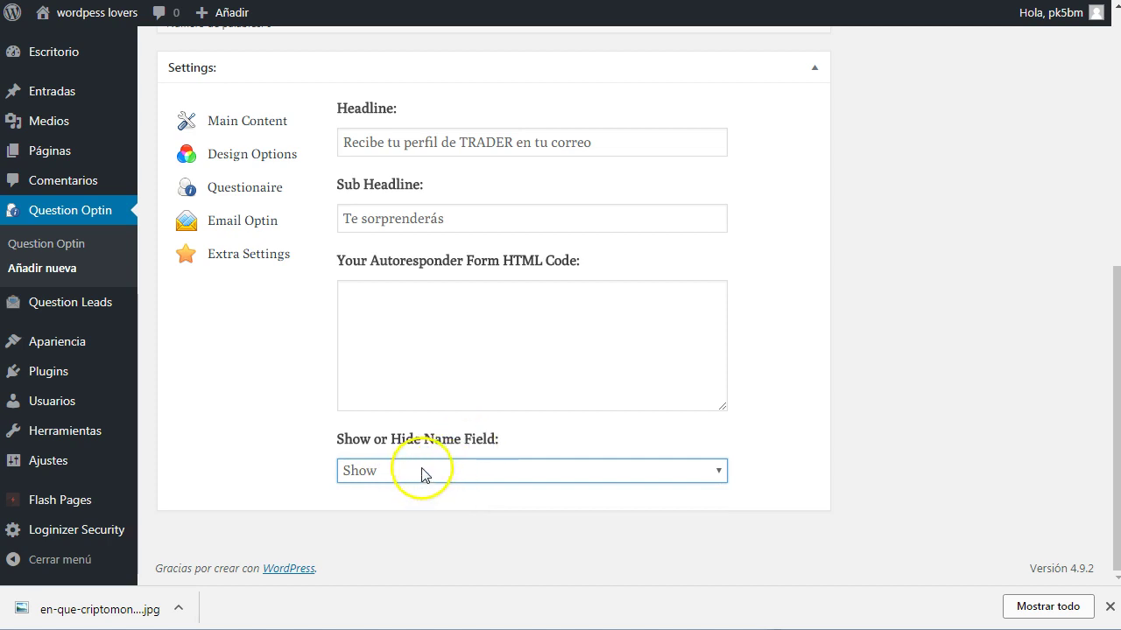
- In the extra settings, set the first button text to "Tu perfil inversor" and the second to "Descrubrelo ya"
click(267, 257)
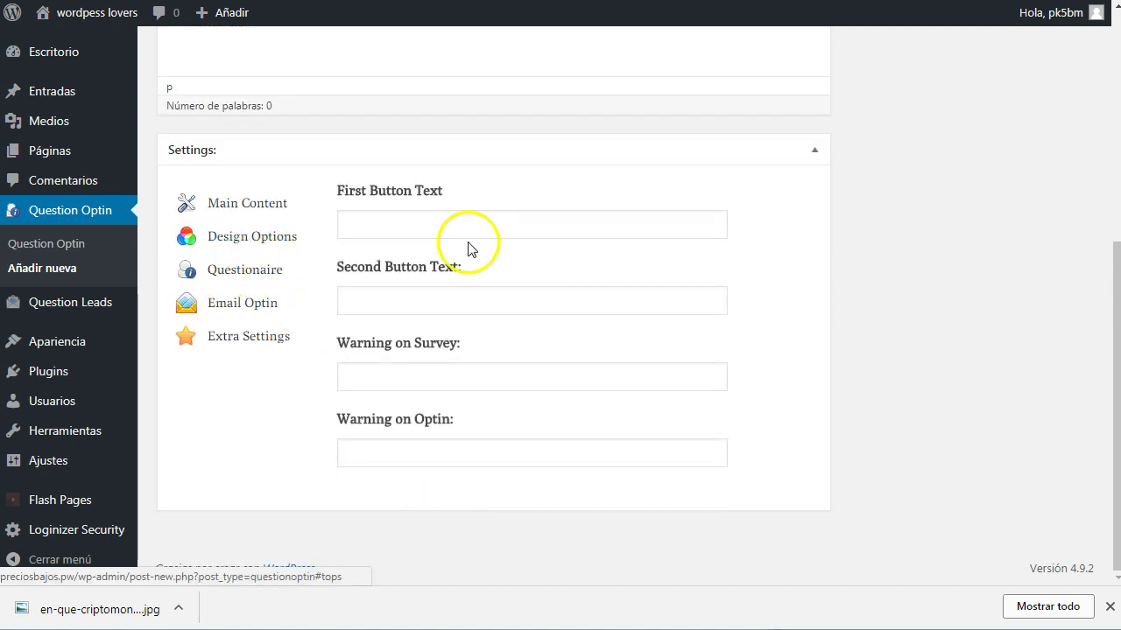
click(412, 223)
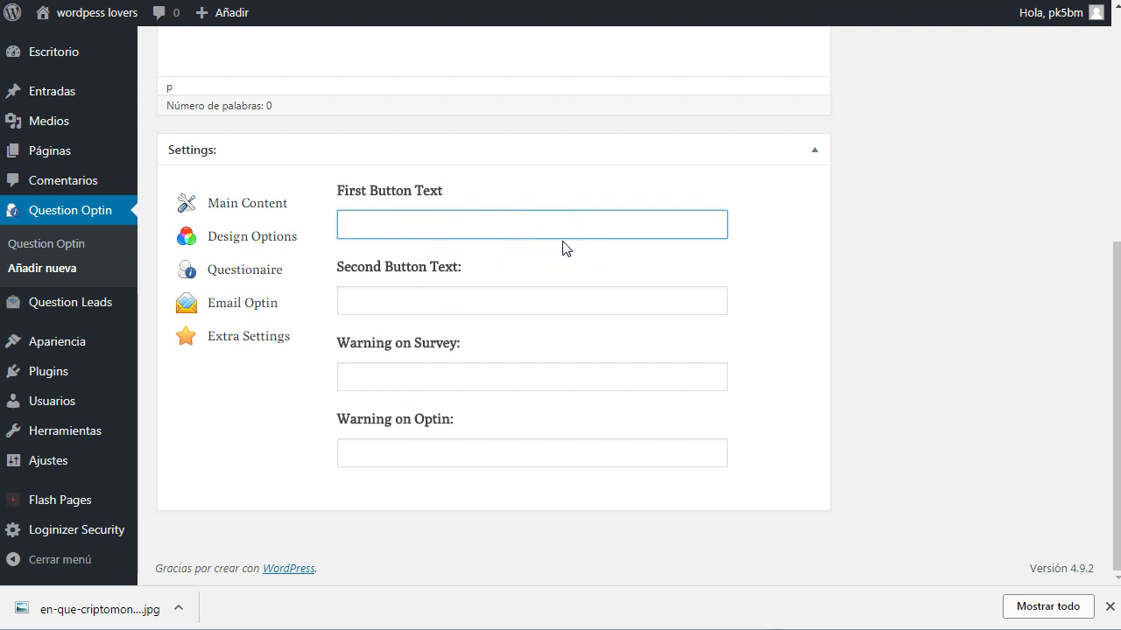
text(u poe)
key(BackSpace)
key(BackSpace)
text(e)
click(503, 309)
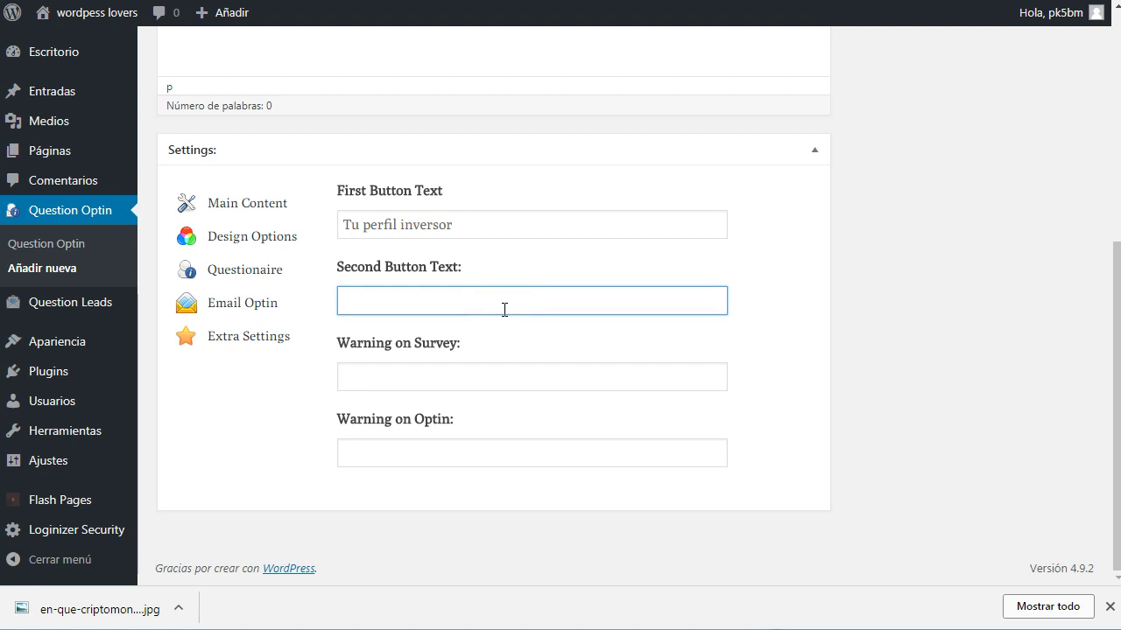
text(Descrubrelo ya)
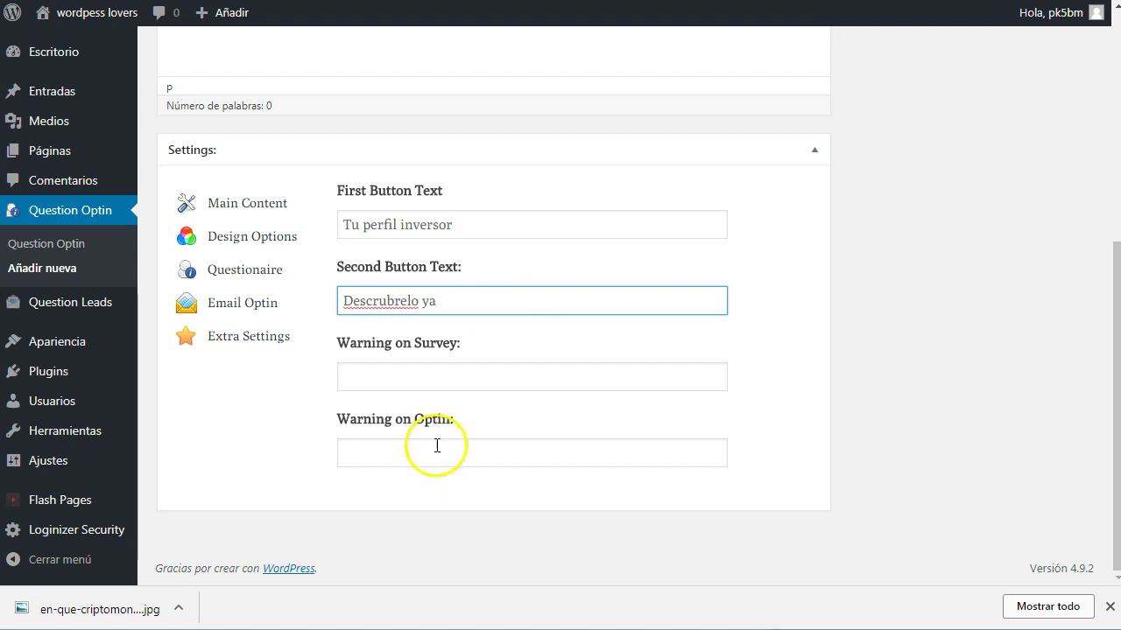
- Set the survey warning to "¡Espera aun no estas listo!" and the optin warning to "Ups! te falta algo"
click(436, 382)
text(¡)
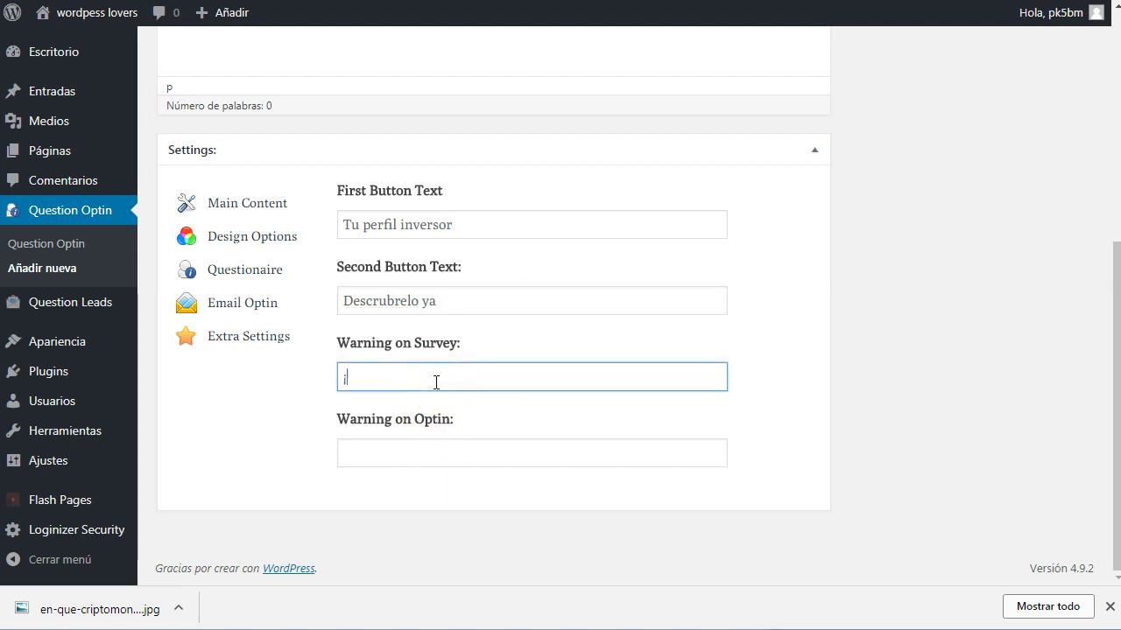
text(Espera aun no estas listo!)
click(438, 459)
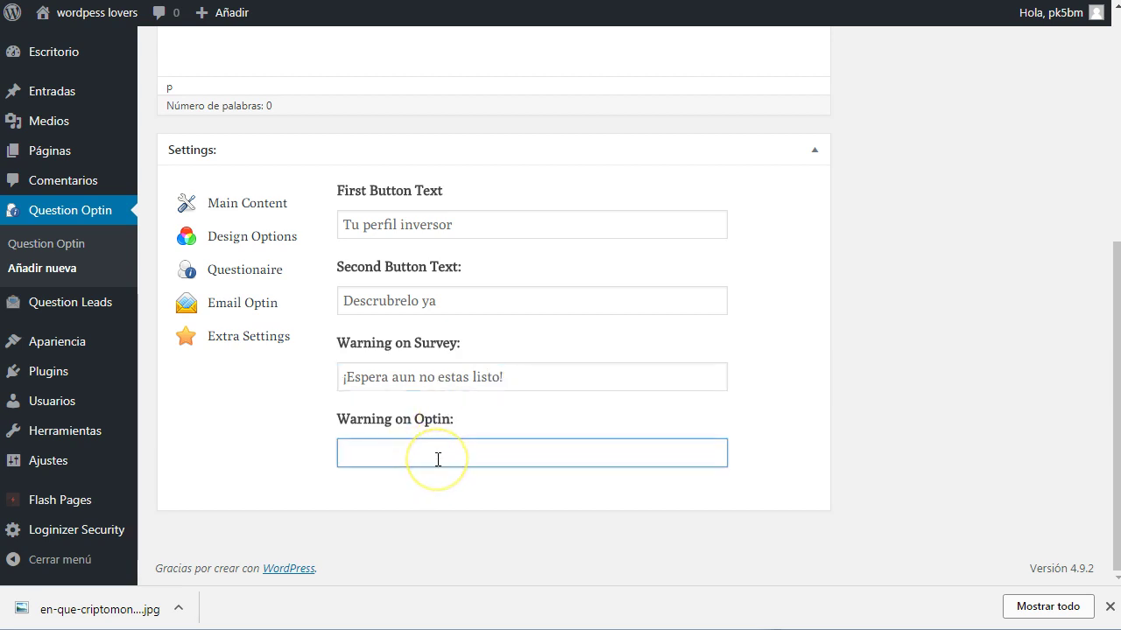
text(Ups! t)
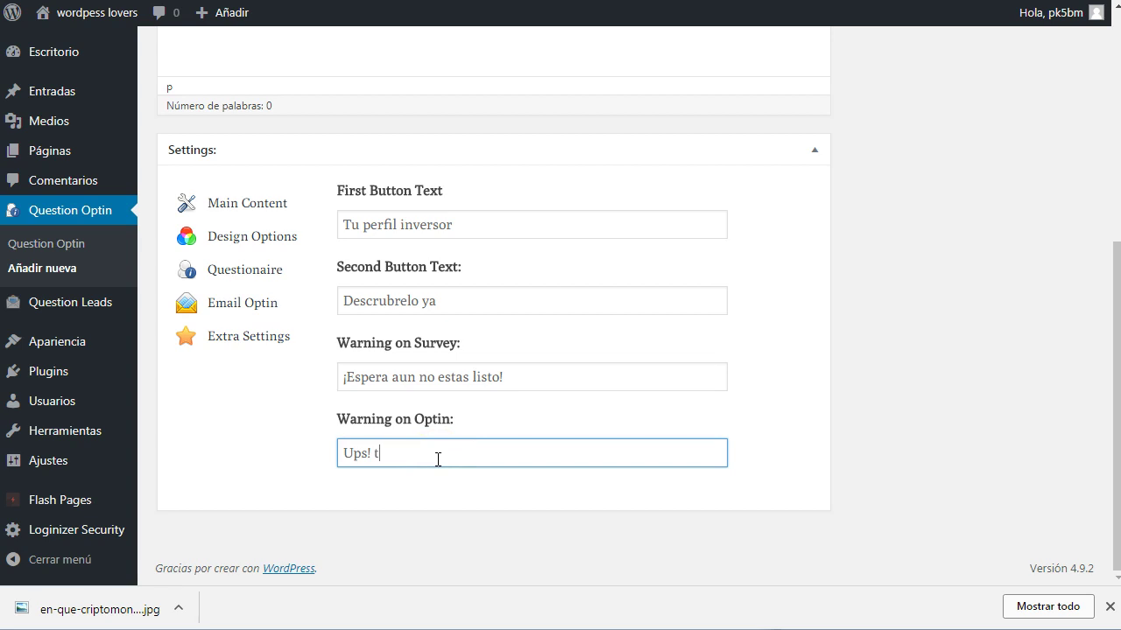
text(e falta algo)
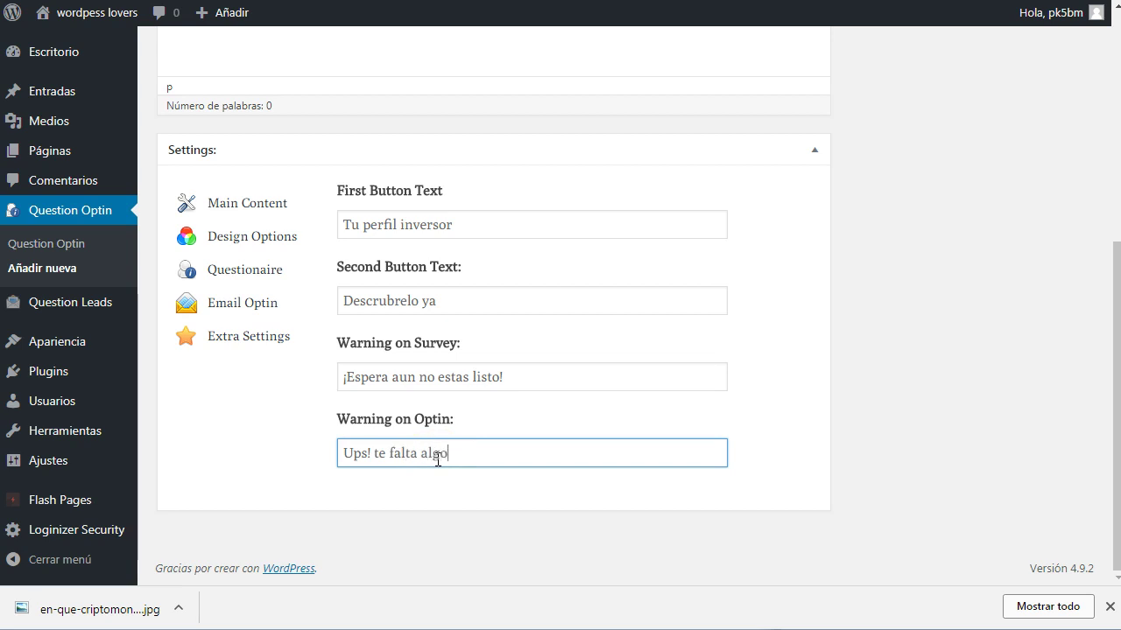
- Publish the "Cuanto sabes de Criptomonedas" questionnaire
text(.)
scroll(308, 401, up, 4)
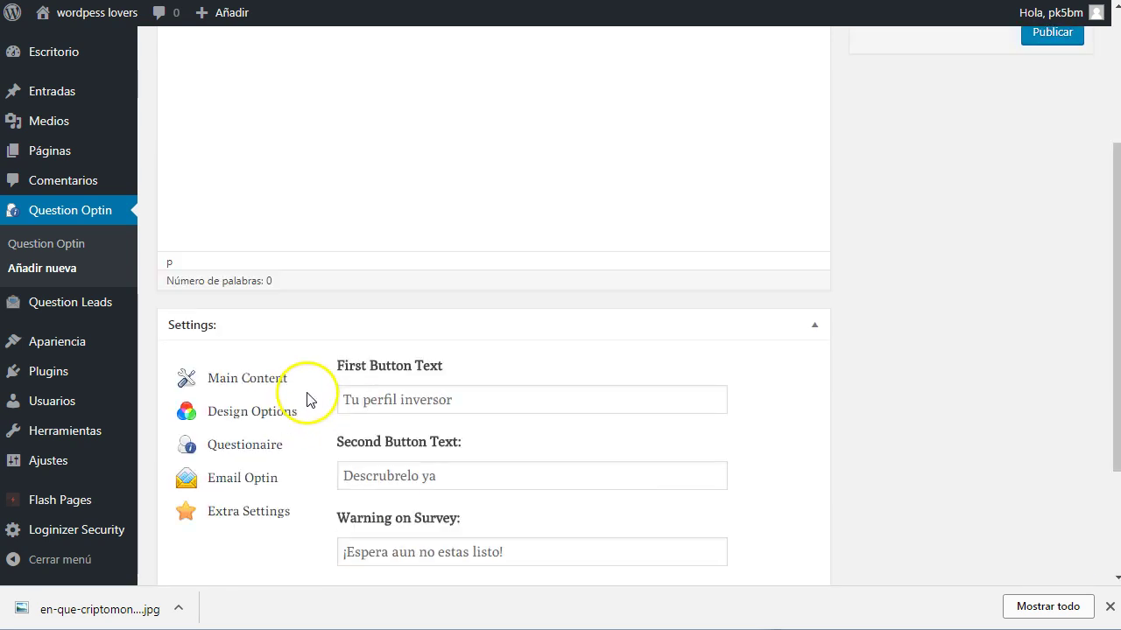
scroll(309, 400, up, 1)
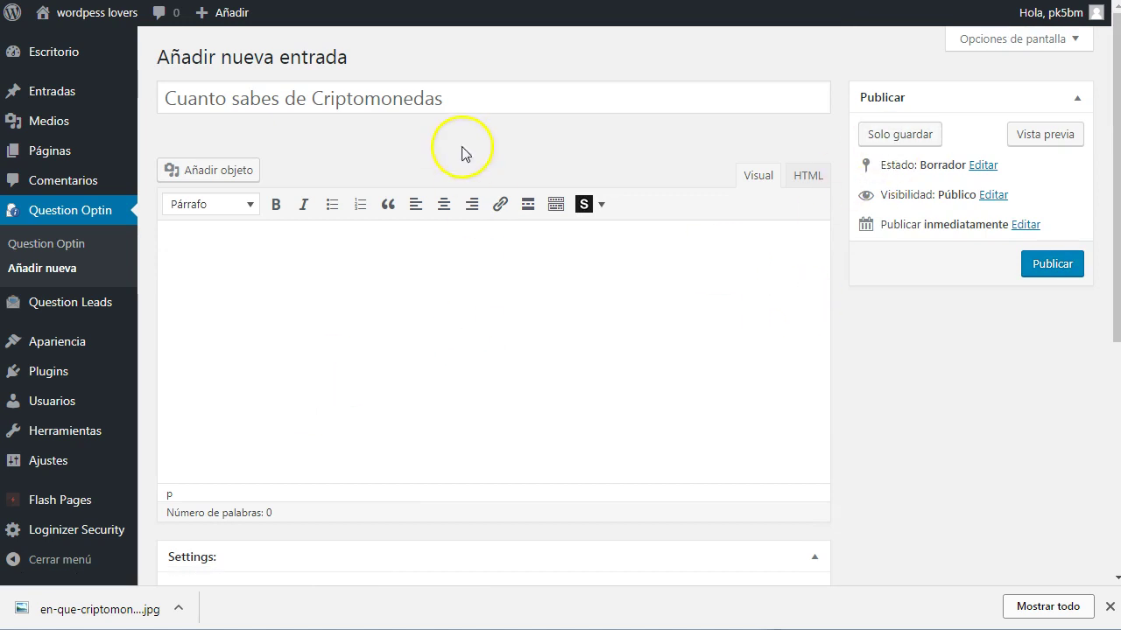
click(1053, 266)
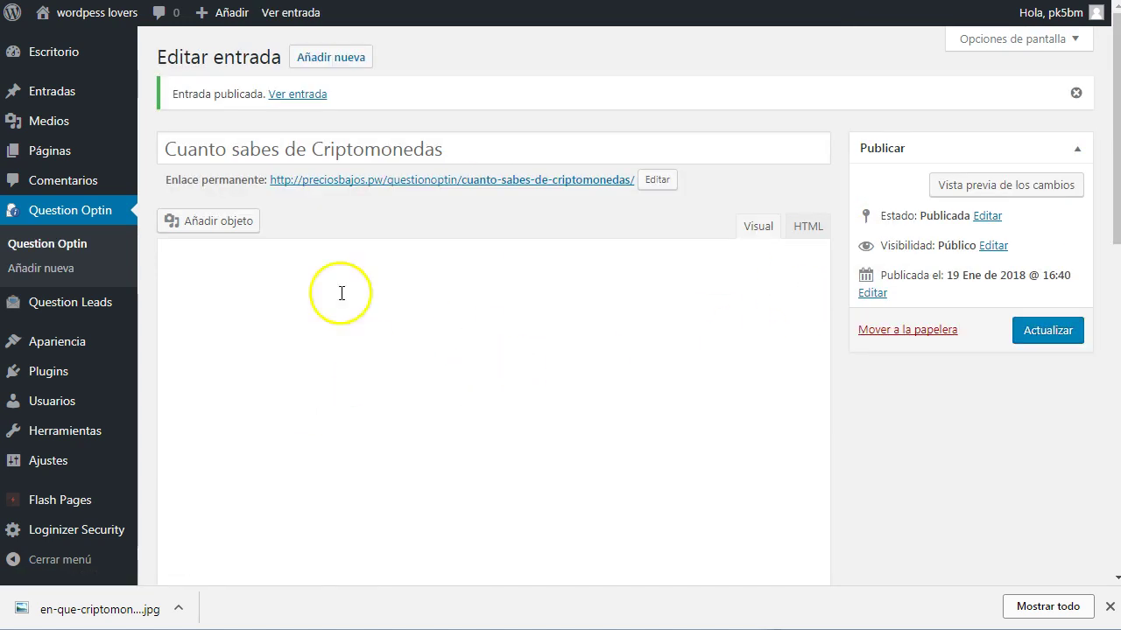
- Open the preview of the published questionnaire in a new tab and look over its banner, headline and first question
right_click(987, 194)
click(1033, 205)
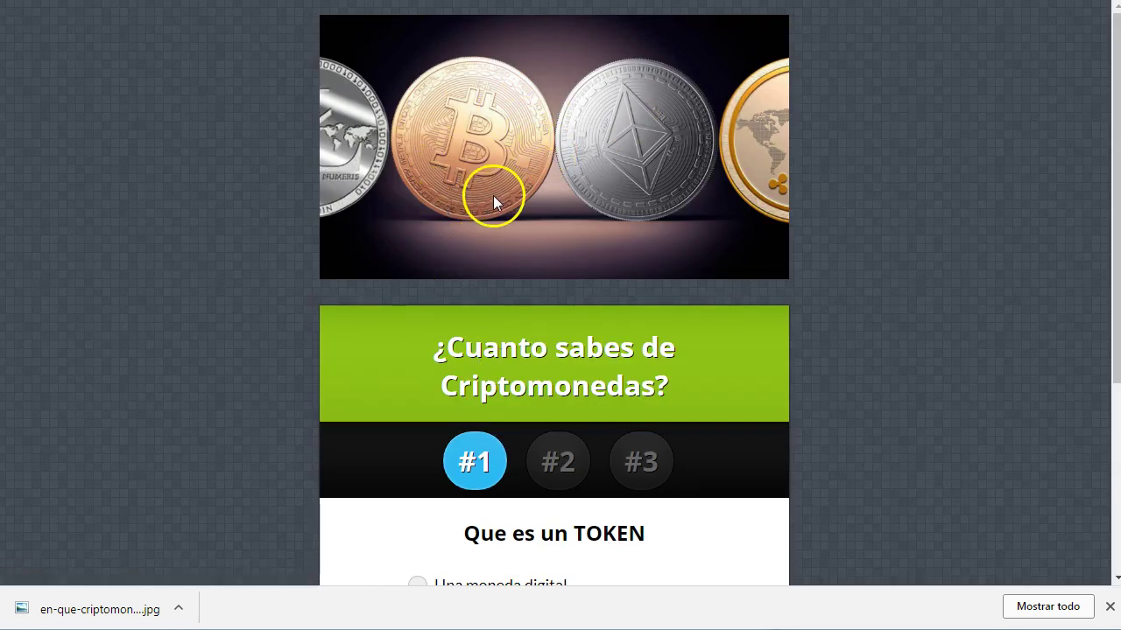
scroll(495, 205, down, 3)
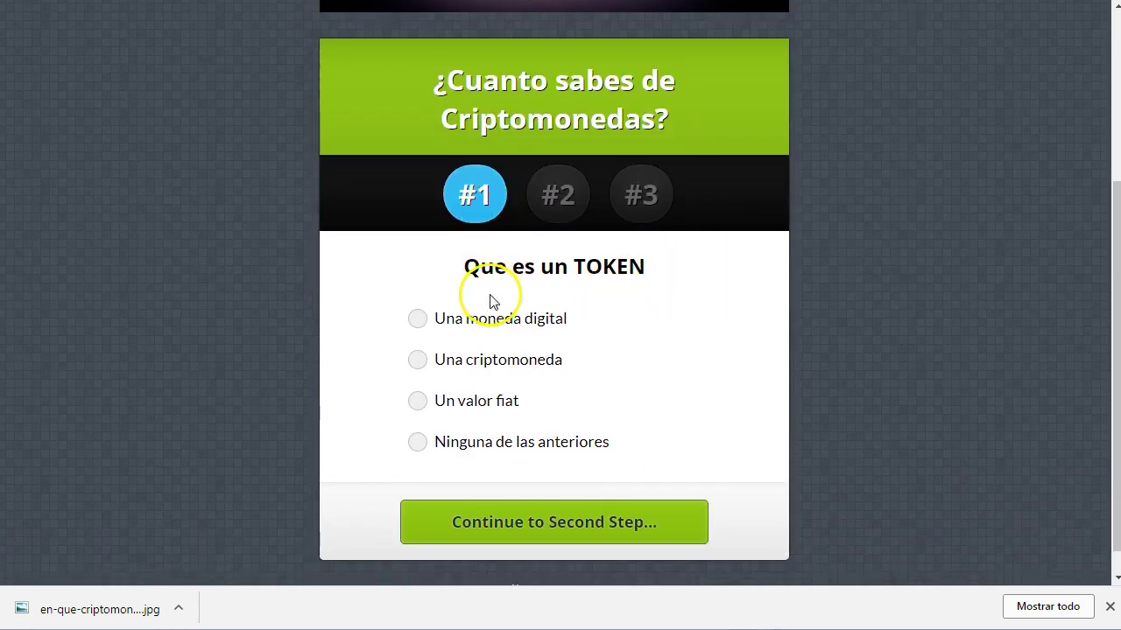
scroll(490, 302, down, 1)
- Answer the "Que es un TOKEN" question with "Una moneda digital" and continue to the second step
click(456, 297)
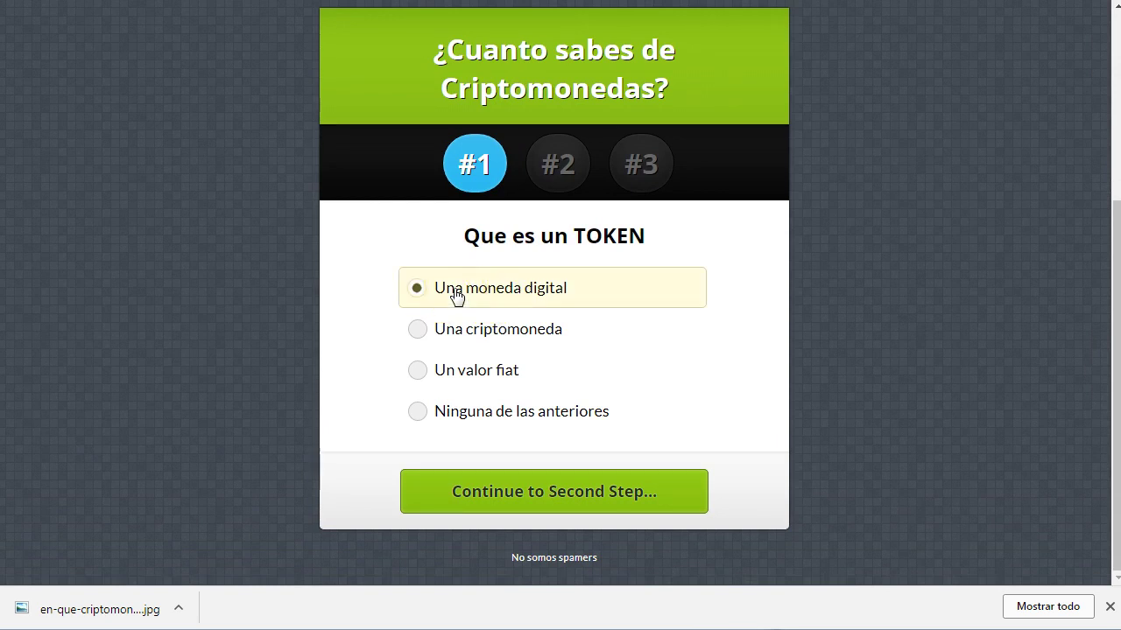
click(555, 497)
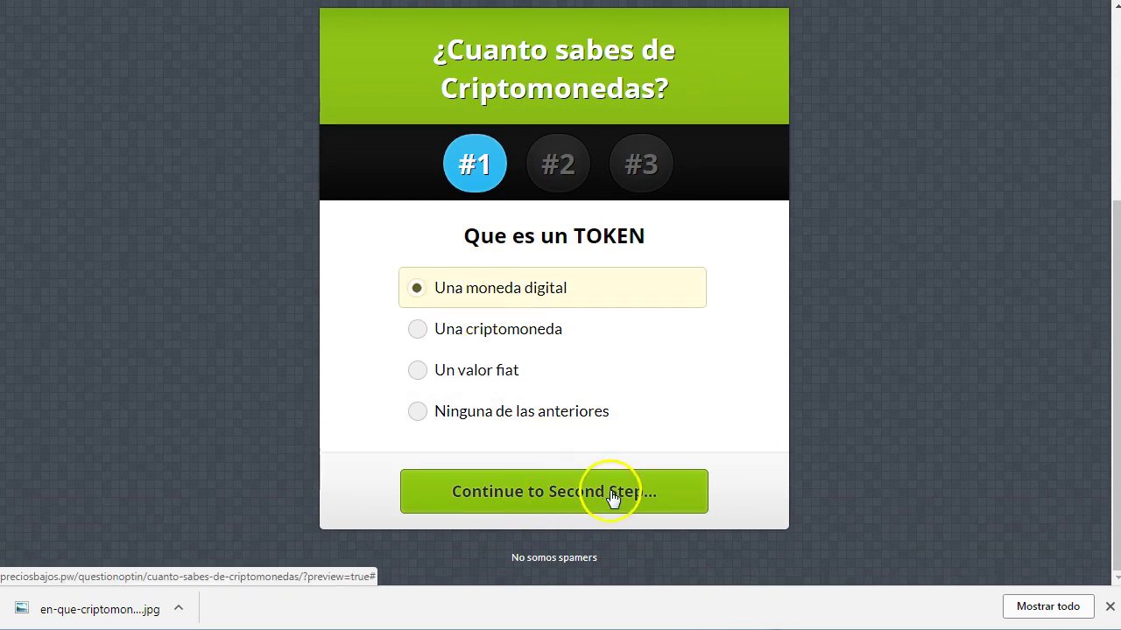
scroll(574, 349, down, 1)
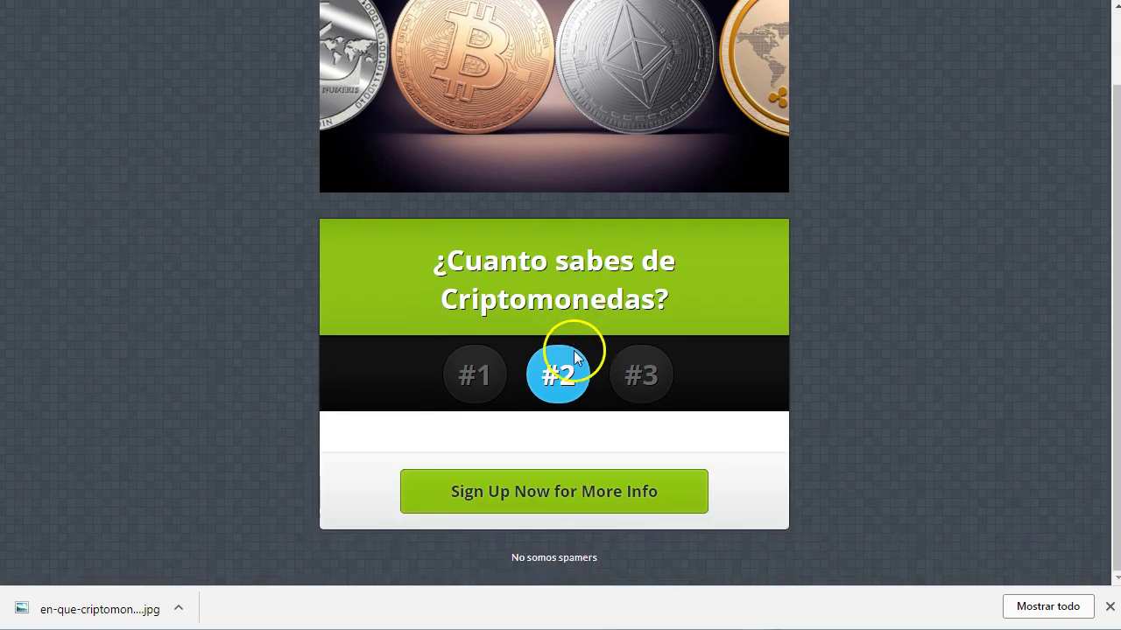
scroll(551, 500, down, 3)
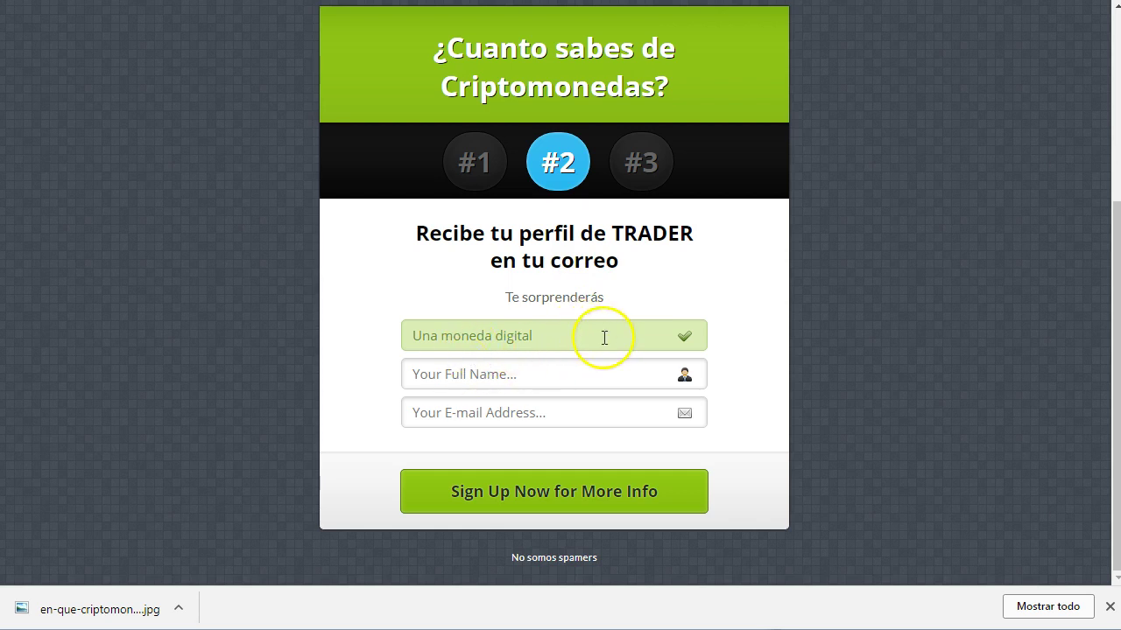
- Try to sign up with the name and e-mail fields of the optin form left empty
click(496, 373)
click(493, 412)
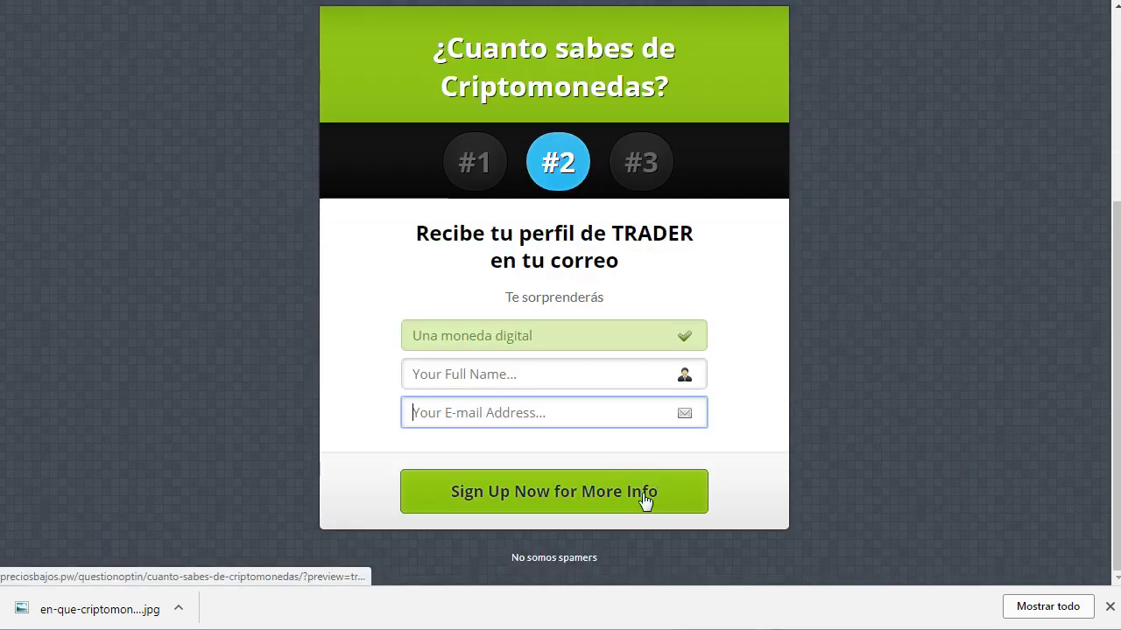
click(587, 491)
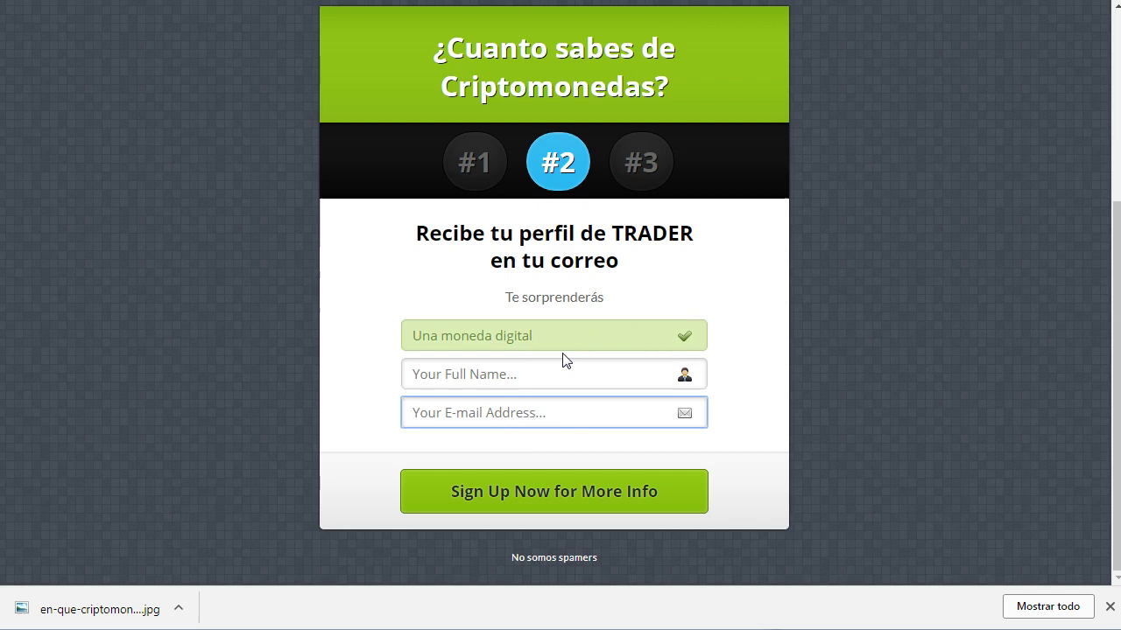
- Fill in the subscriber's name and e-mail address in the optin form
click(538, 380)
text(laru)
key(BackSpace)
key(BackSpace)
key(BackSpace)
text(beatty)
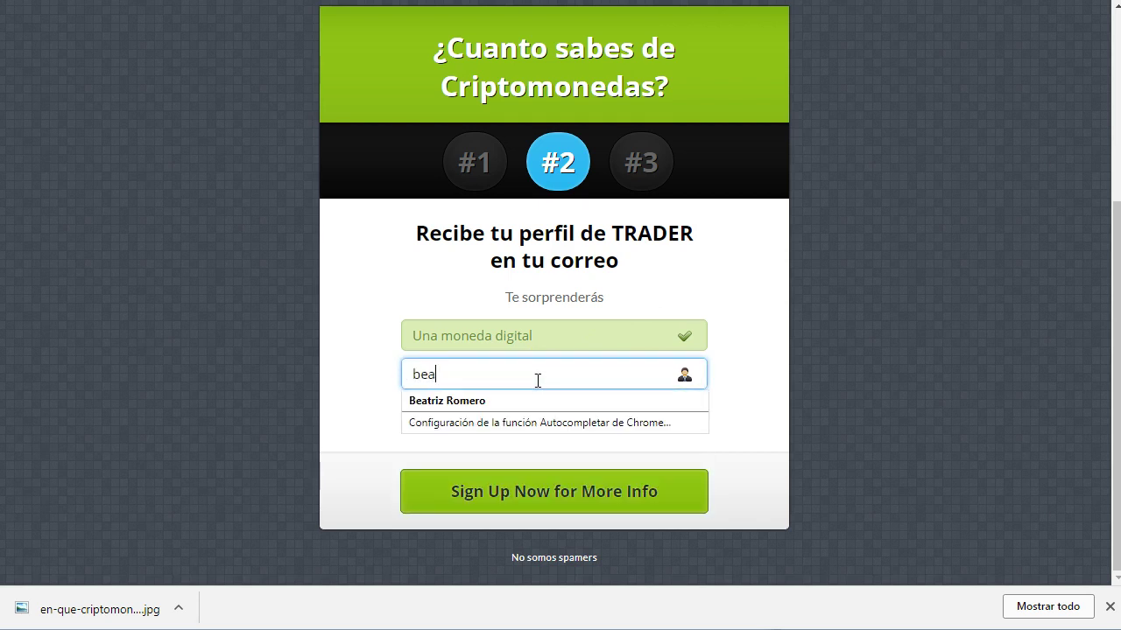
key(BackSpace)
key(BackSpace)
key(BackSpace)
key(BackSpace)
text(etty)
key(Tab)
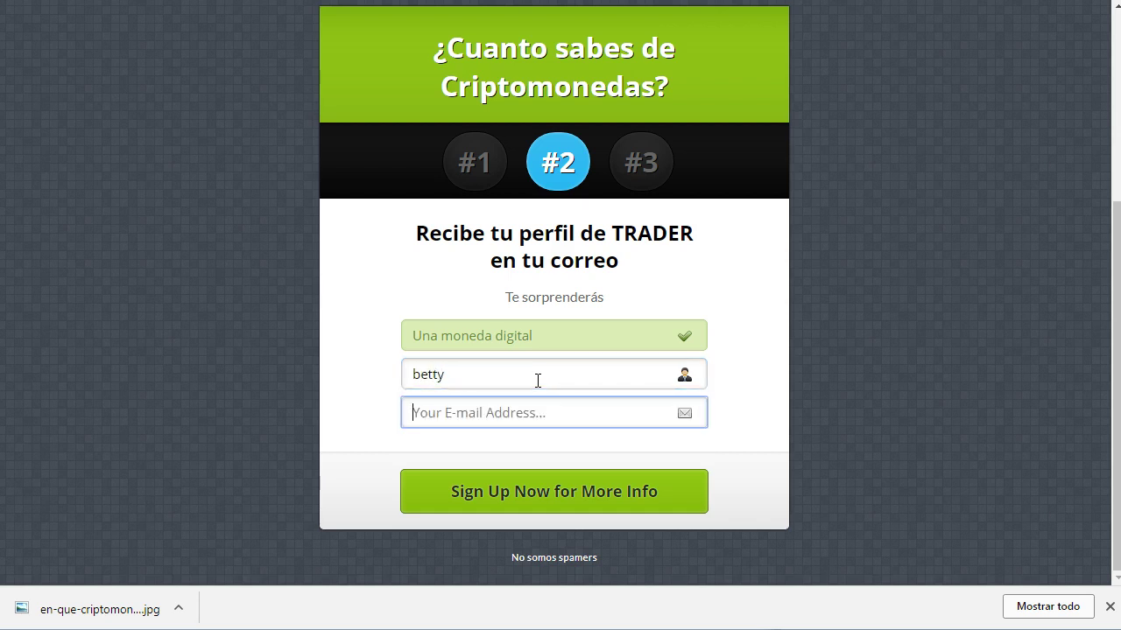
text(be)
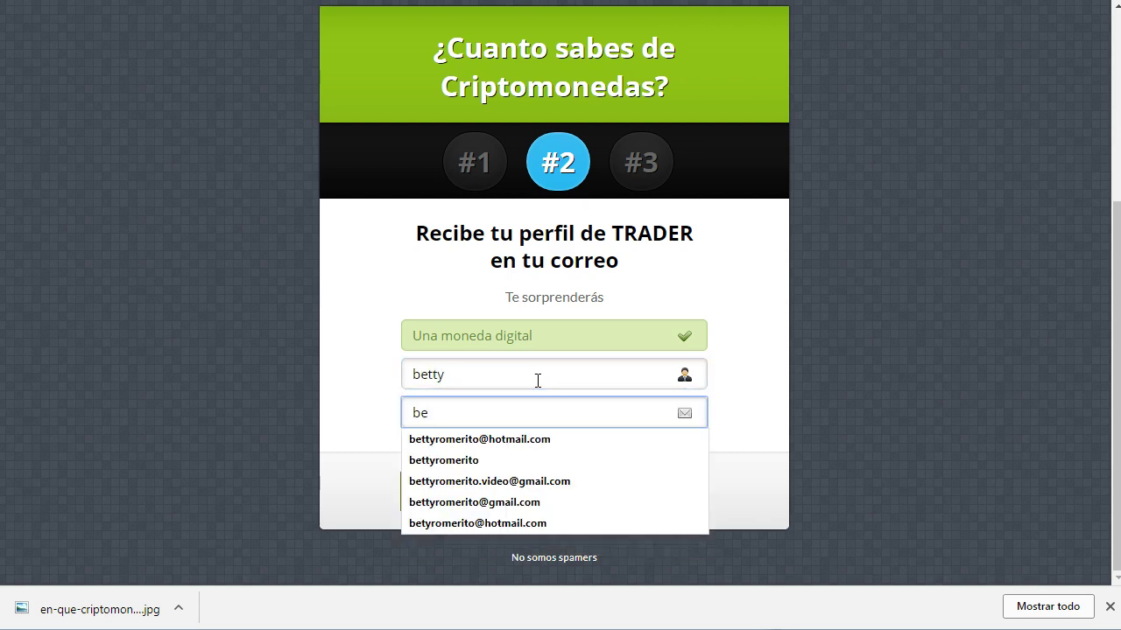
click(569, 502)
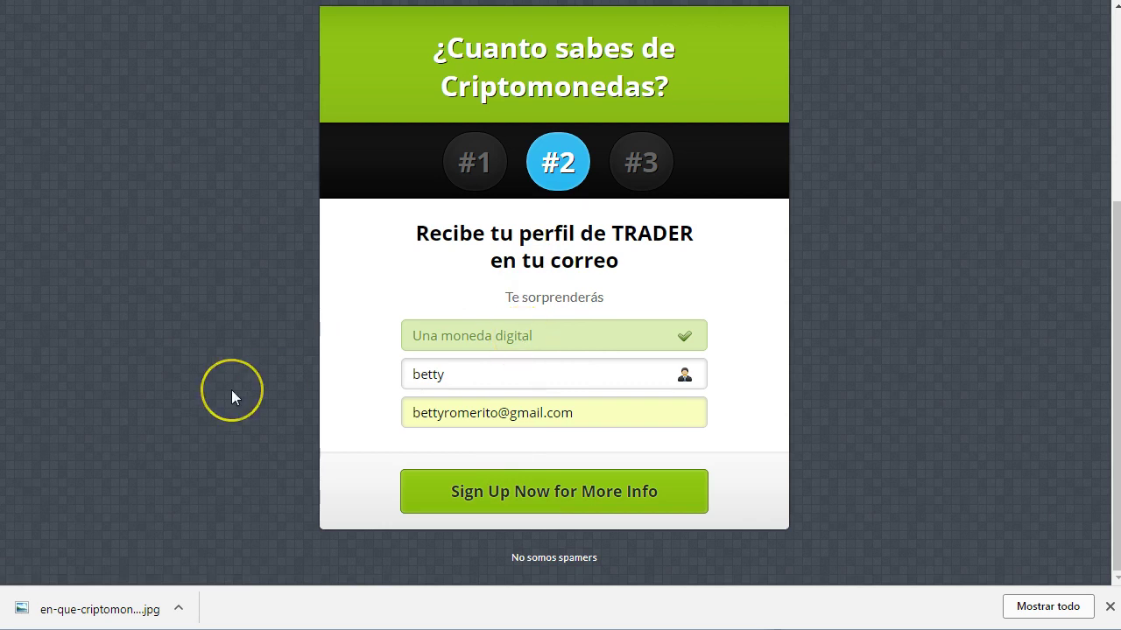
- Review the completed preview, return to the WordPress admin and open Question Leads to view the collected leads and CSV area
scroll(231, 395, up, 3)
scroll(231, 396, down, 3)
scroll(697, 377, up, 3)
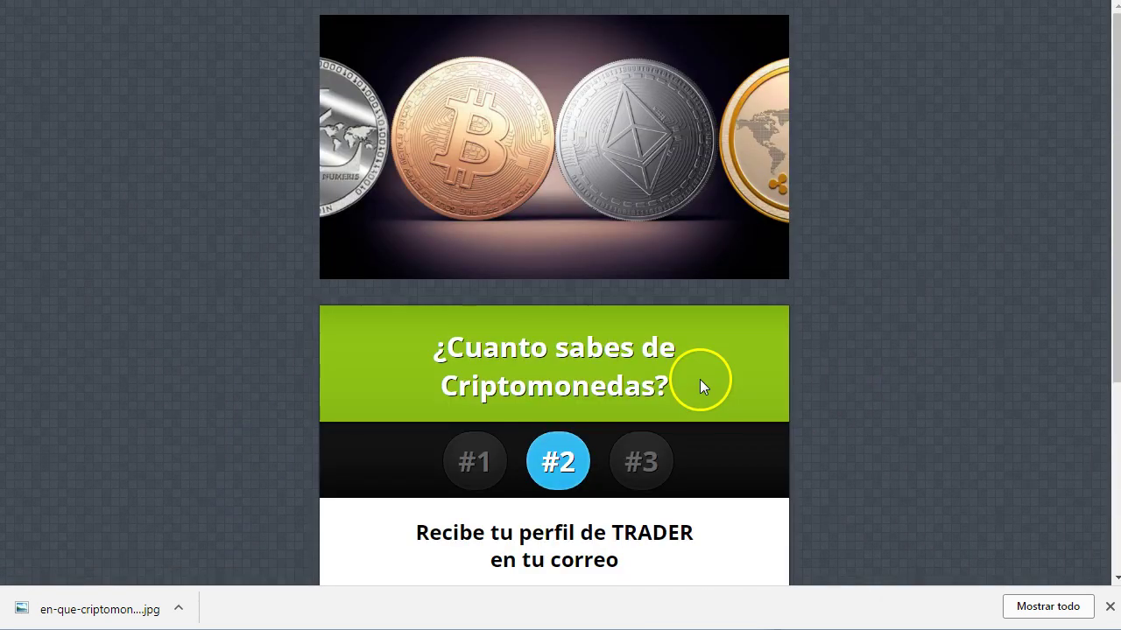
key(ctrl+w)
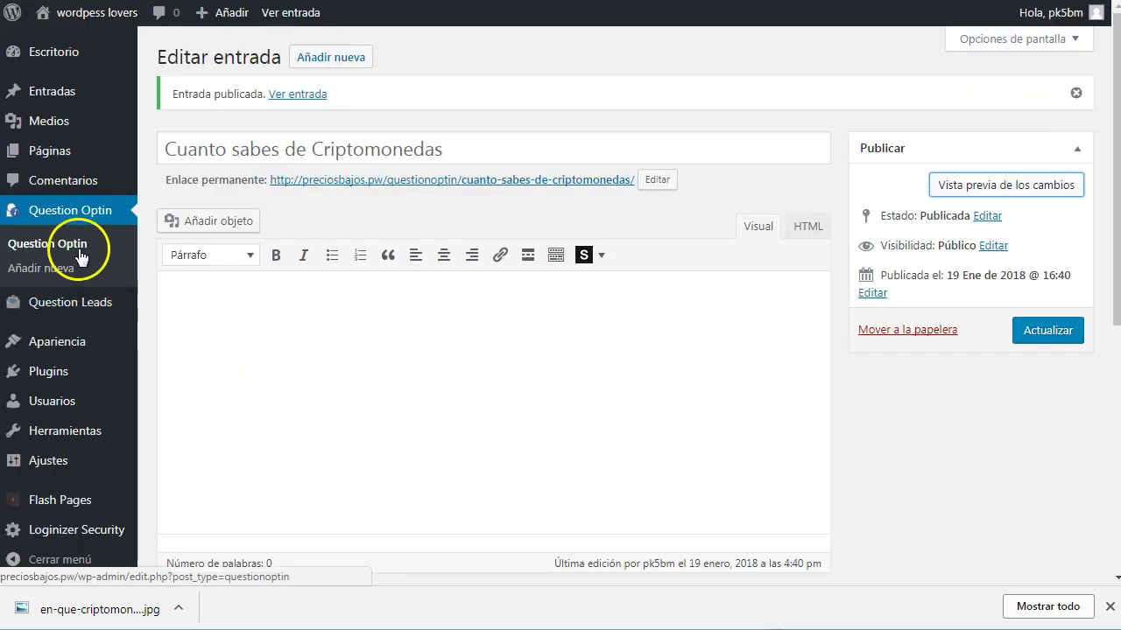
click(56, 304)
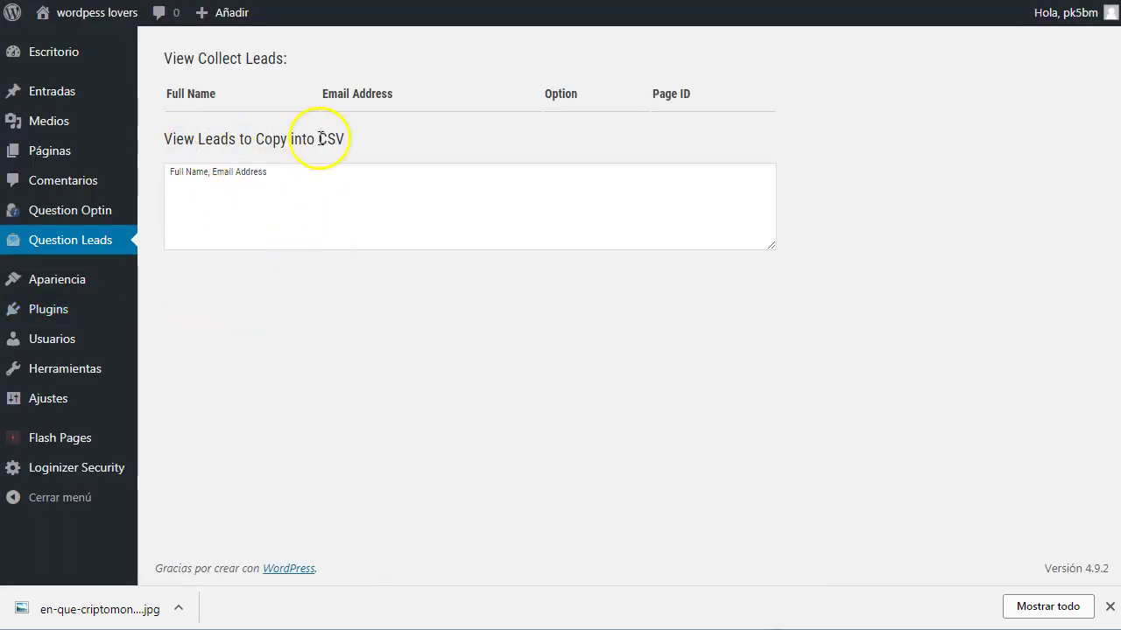
drag(346, 142, 310, 131)
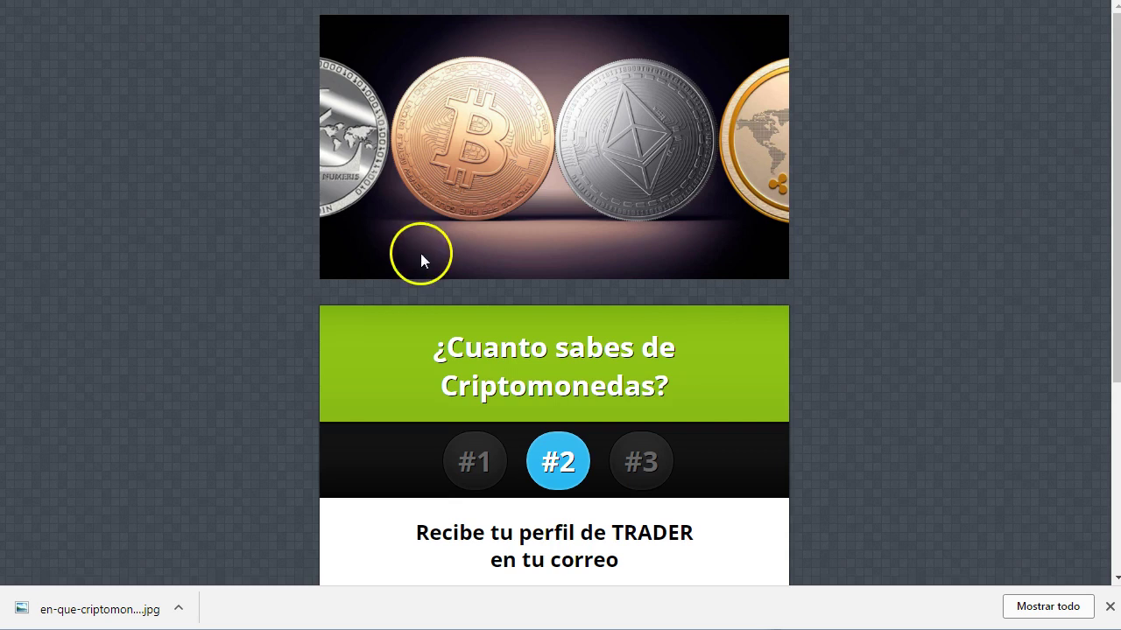
- Go back to the questionnaire preview and review its banner, headline and completed optin form
scroll(429, 249, down, 3)
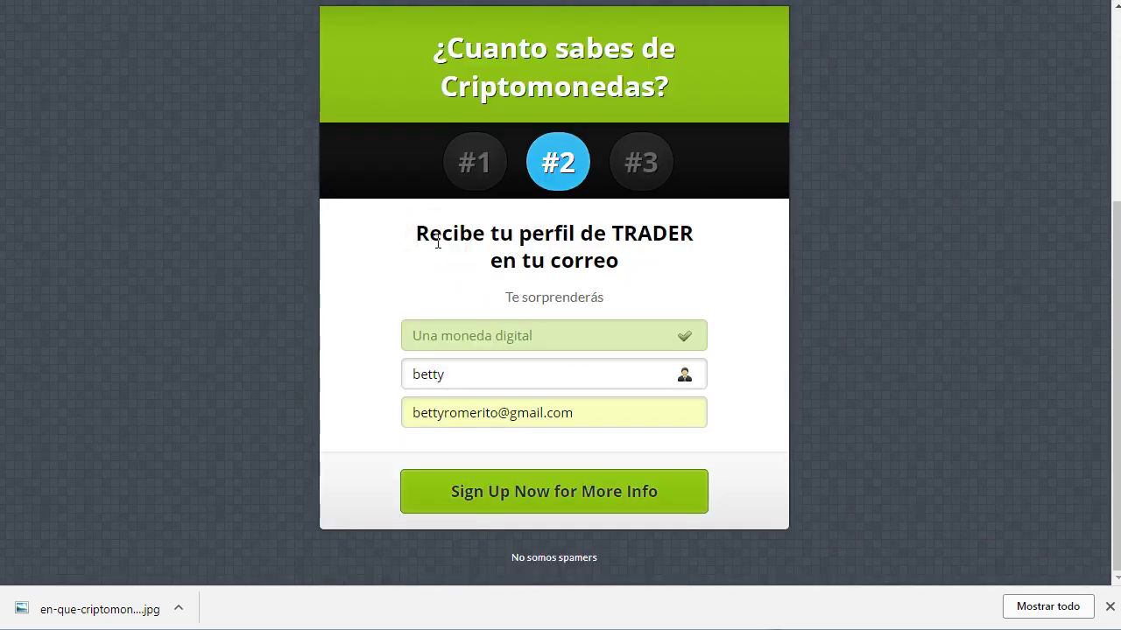
scroll(437, 240, up, 2)
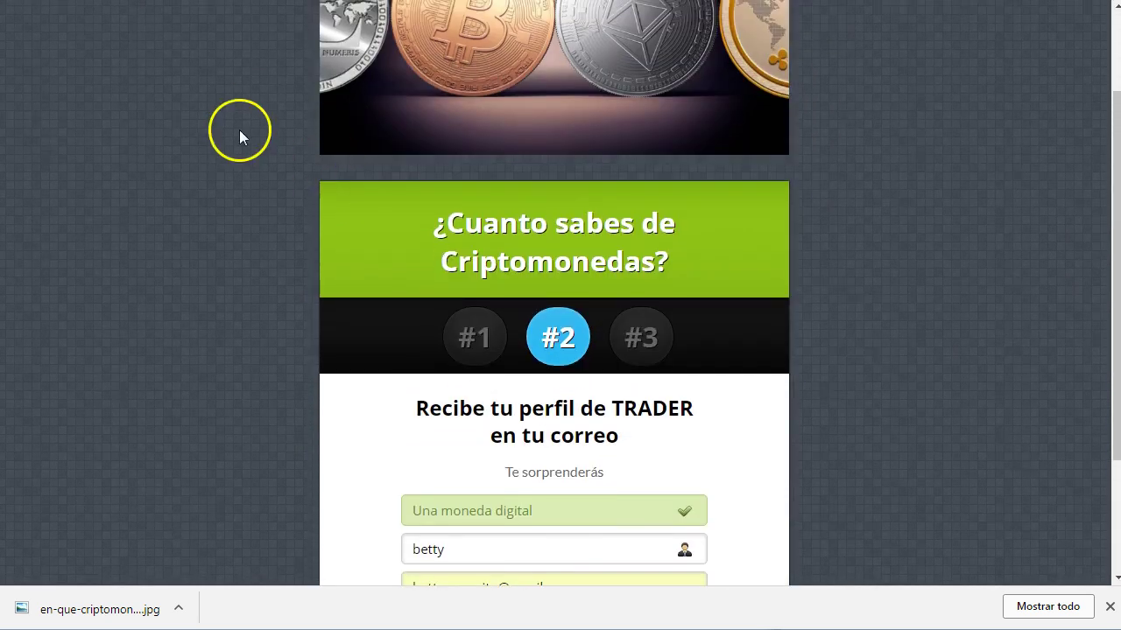
scroll(365, 430, down, 2)
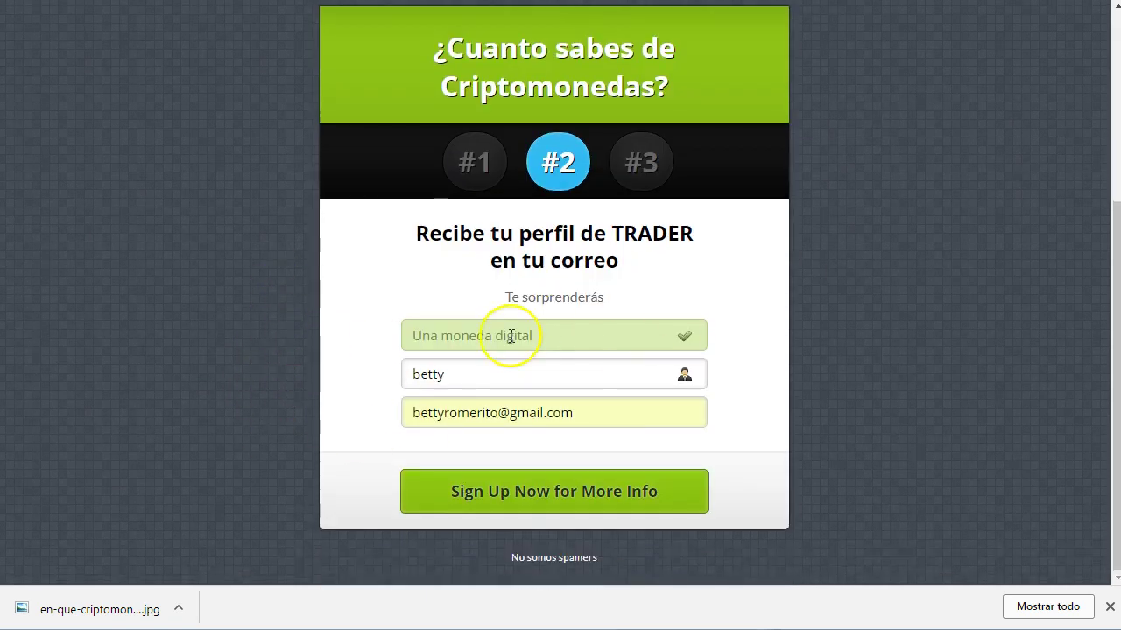
scroll(443, 323, up, 3)
scroll(511, 335, down, 3)
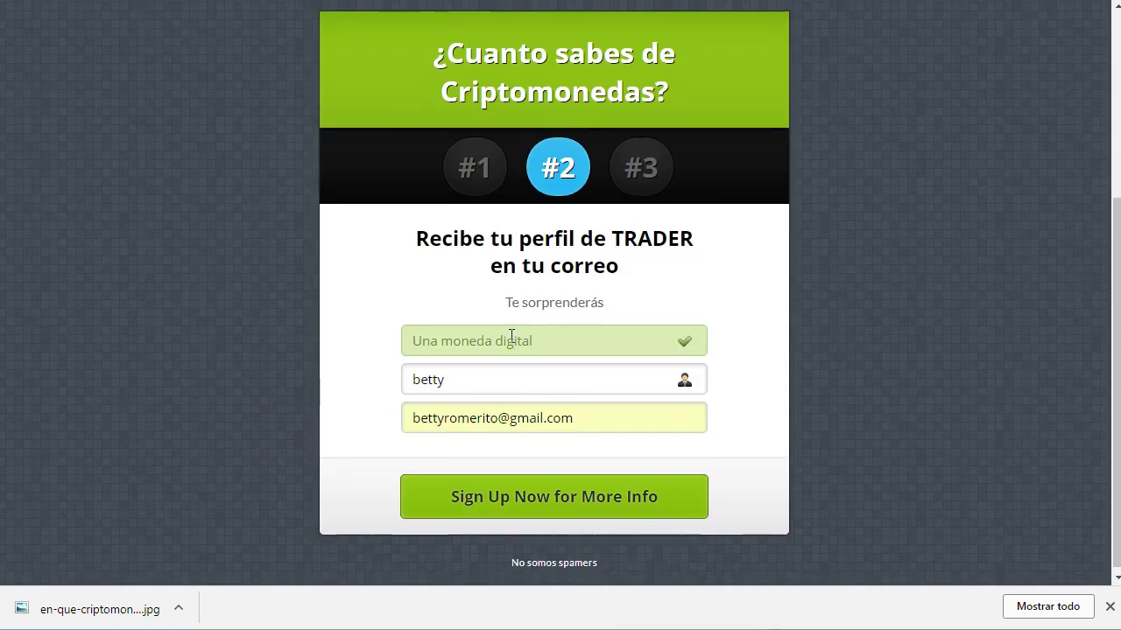
scroll(511, 336, up, 3)
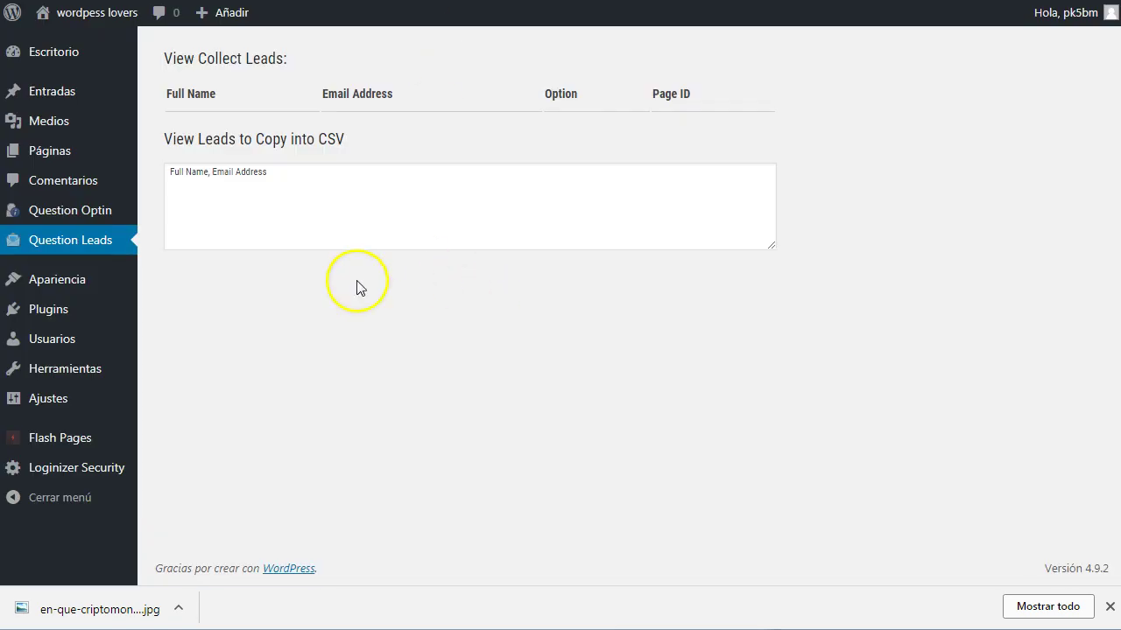
- Go to Flash Pages and open the "test pagina" page in its editor
mouse_move(126, 282)
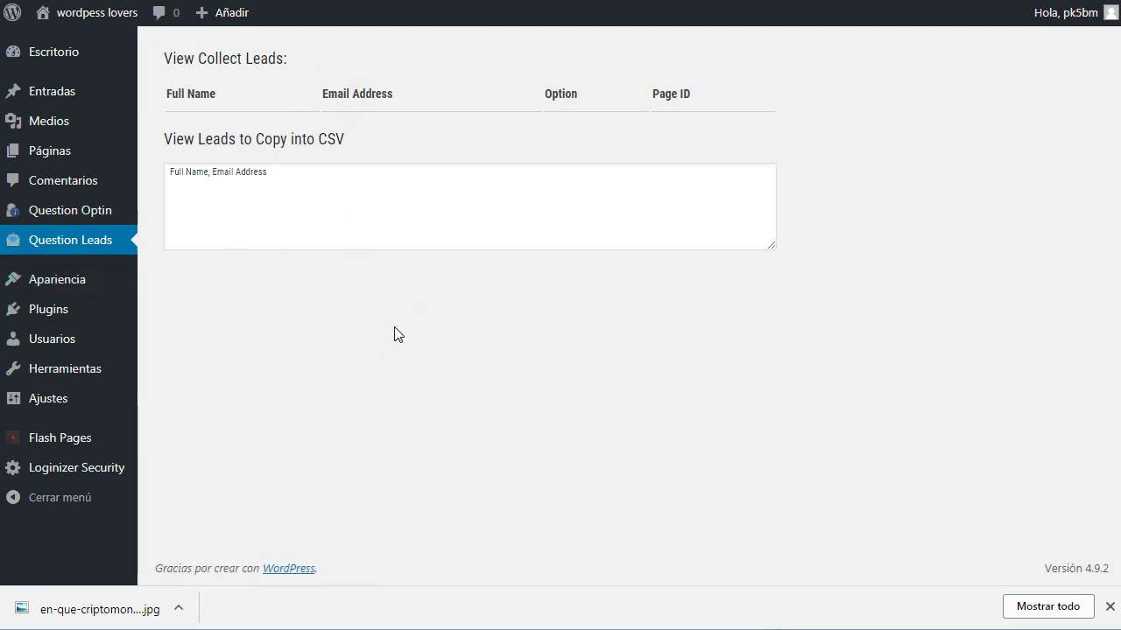
click(81, 447)
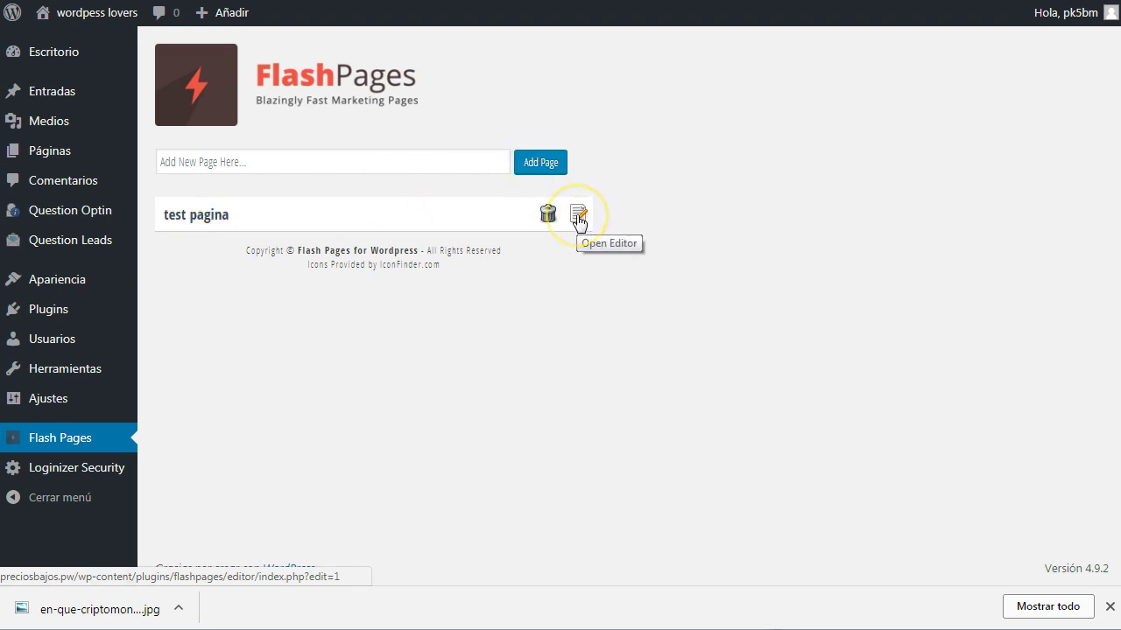
click(547, 216)
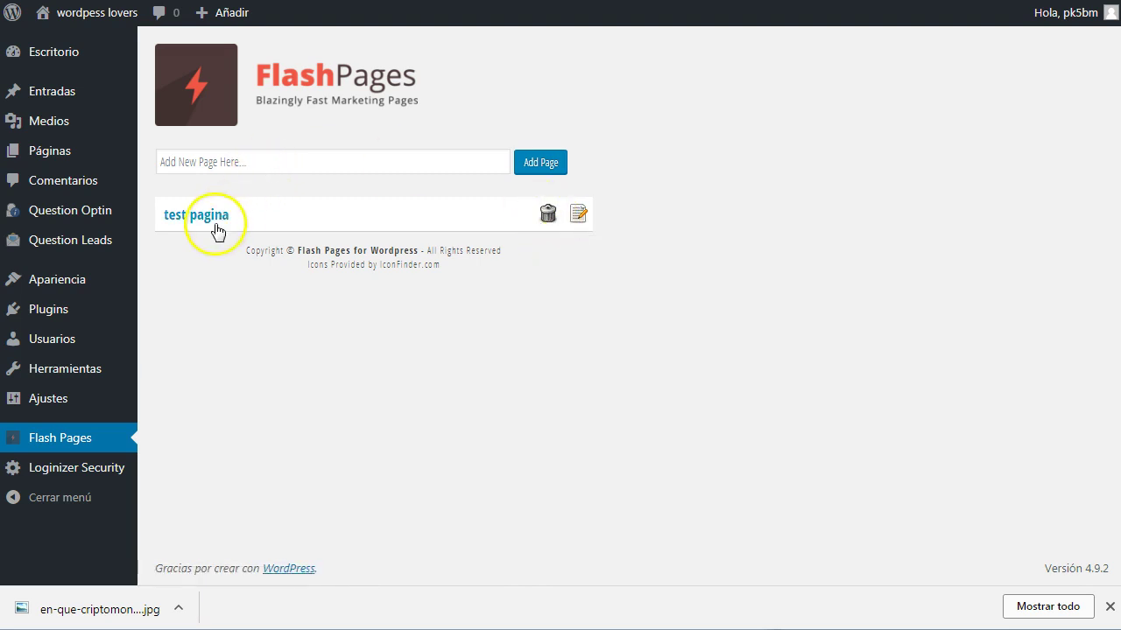
click(578, 216)
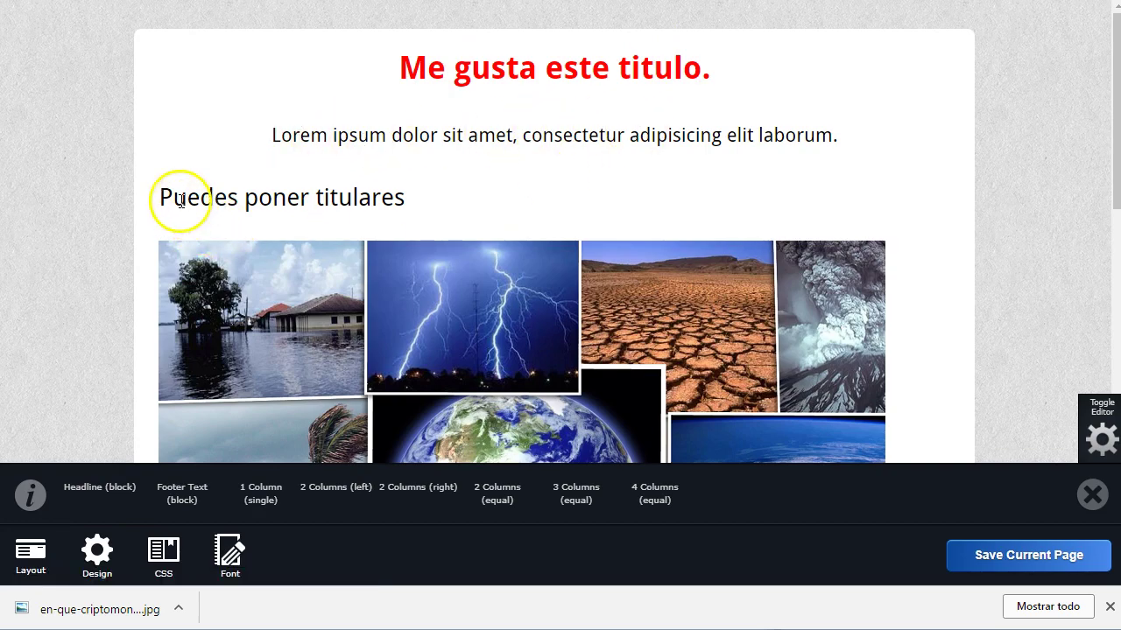
- Look through the page's title, image collage, sidebar columns and embedded video in the editor
scroll(395, 187, down, 3)
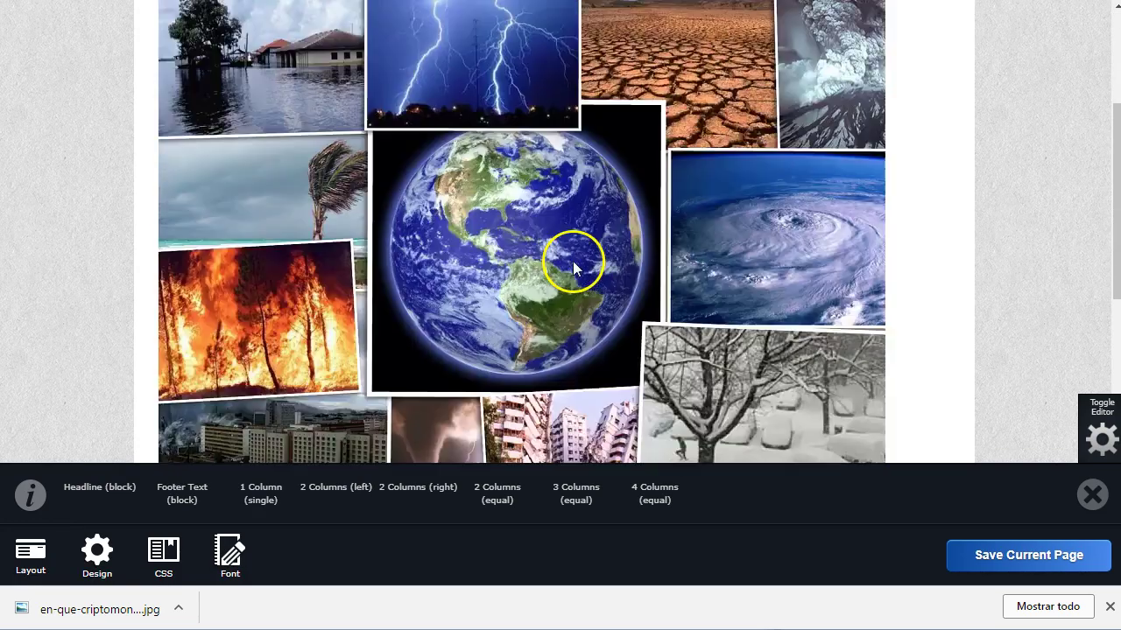
scroll(573, 261, down, 3)
scroll(280, 241, down, 2)
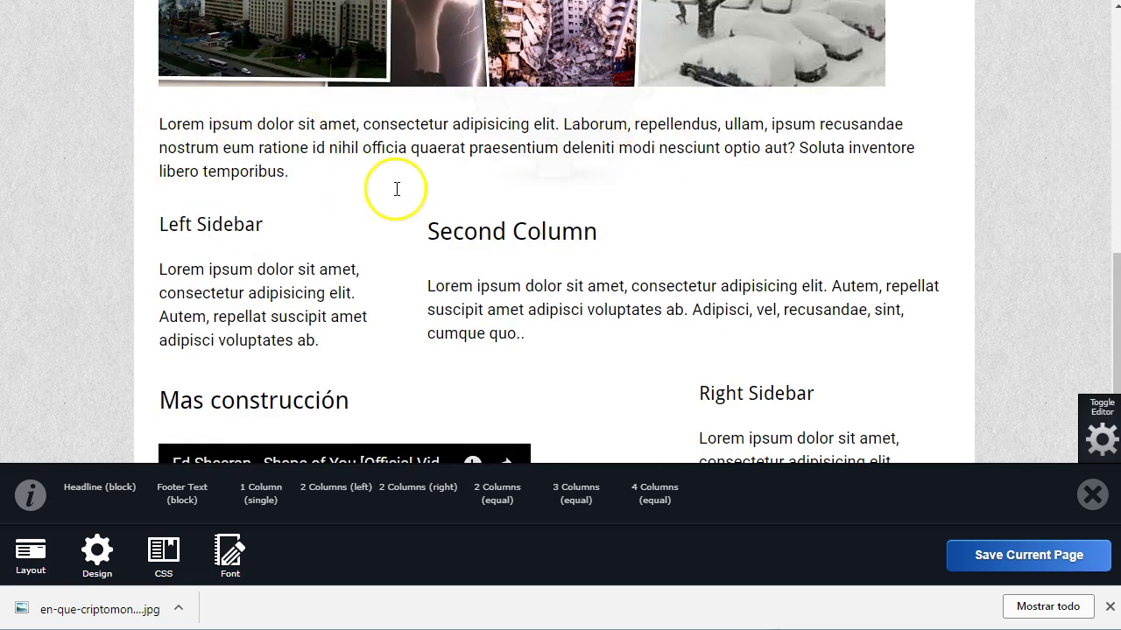
scroll(274, 218, down, 1)
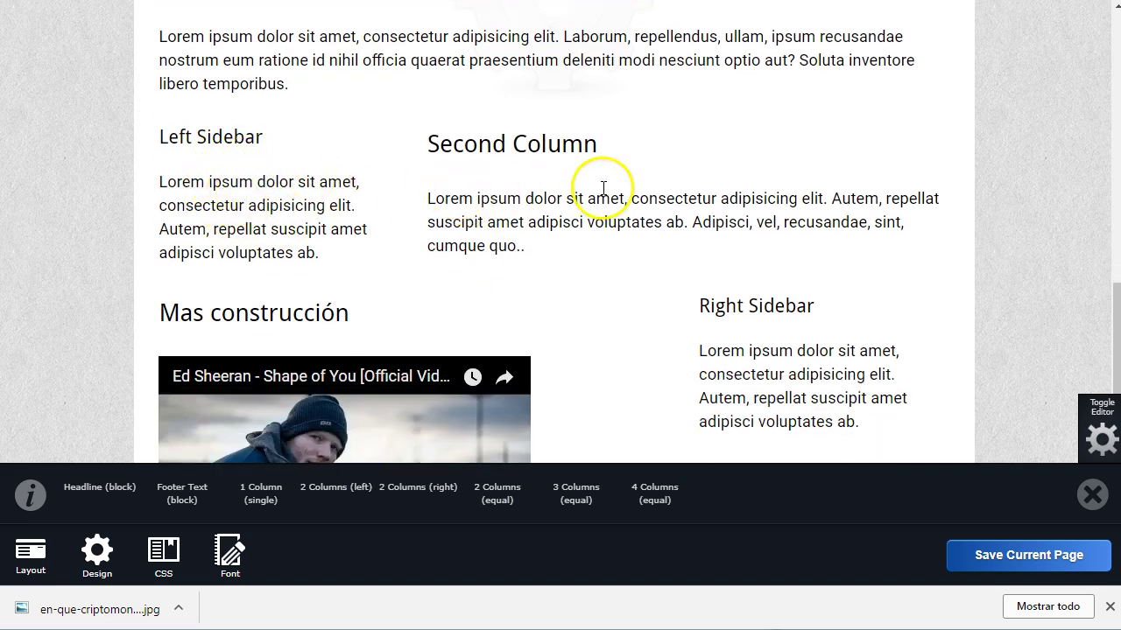
scroll(311, 210, down, 3)
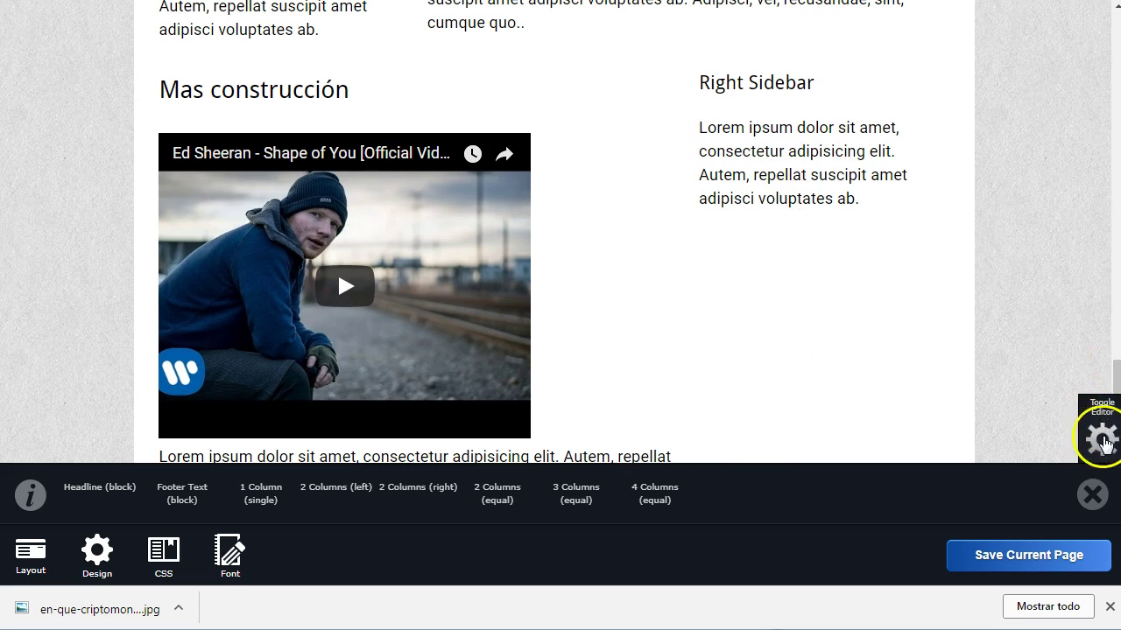
- Hide the page editor controls and look over the whole page without them
click(1102, 435)
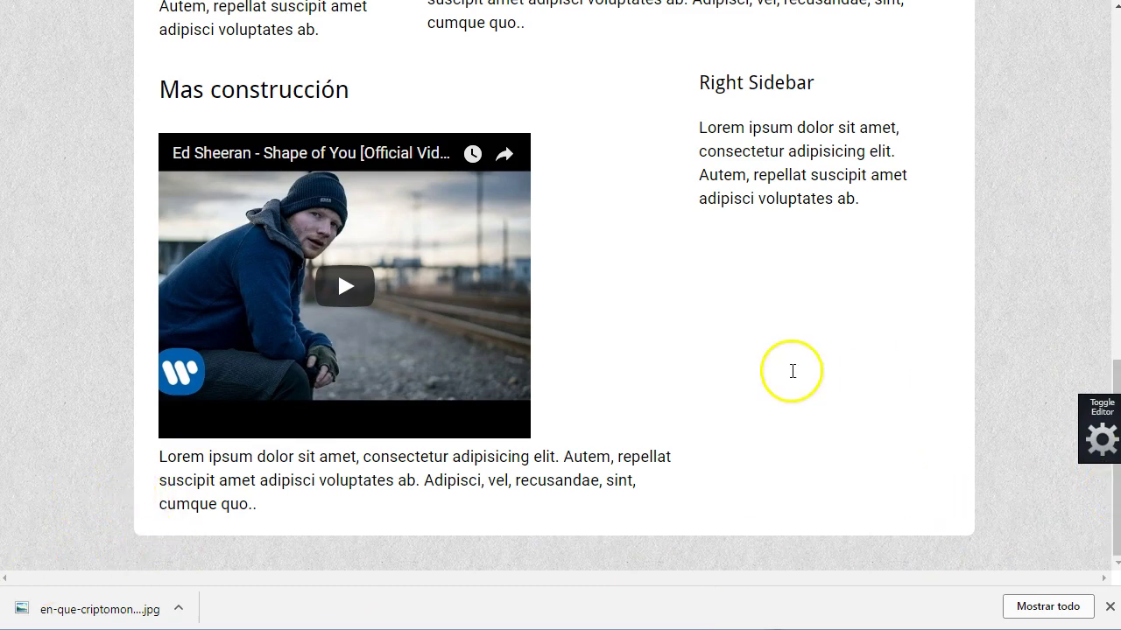
scroll(792, 371, up, 10)
scroll(792, 371, down, 10)
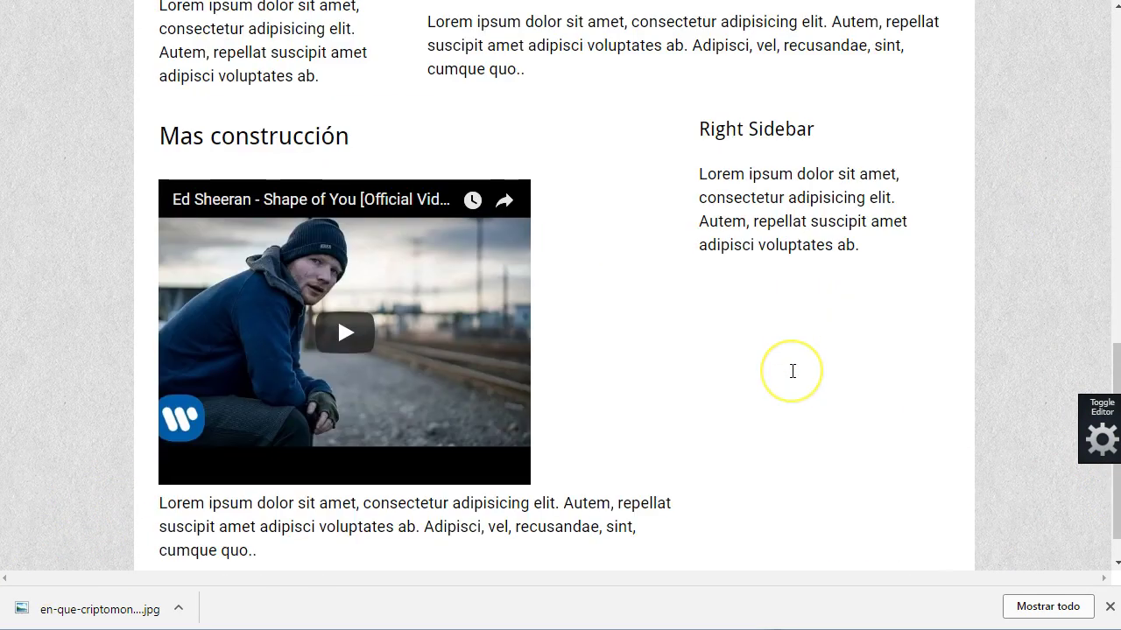
scroll(792, 371, down, 1)
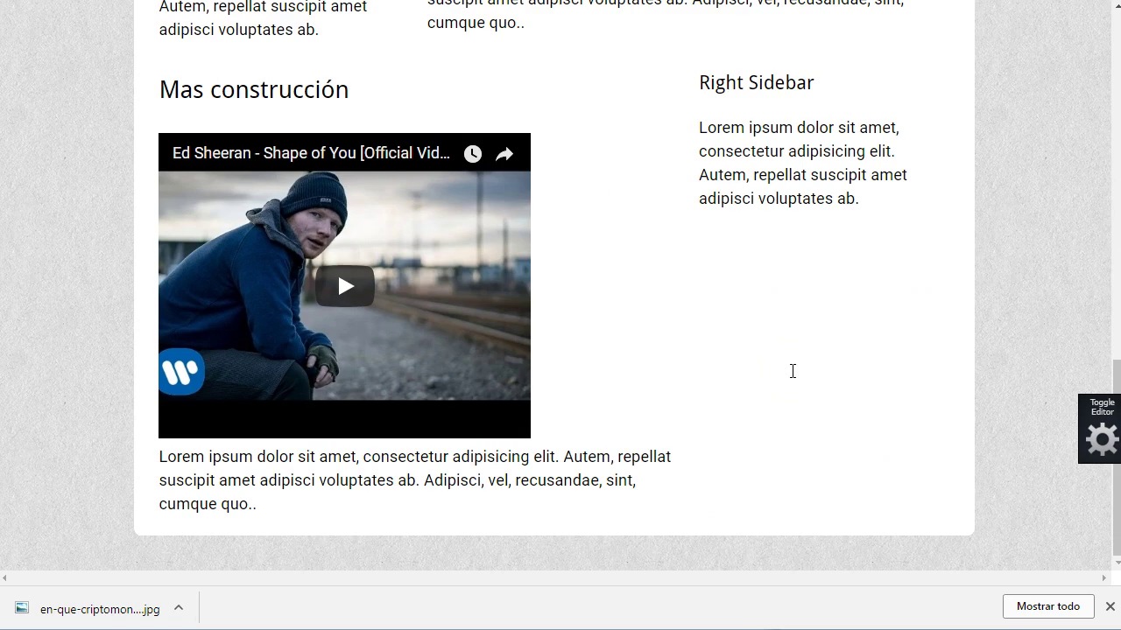
- Return to the Flash Pages list and add a new page named "demo Frash pages"
scroll(792, 371, up, 11)
click(438, 8)
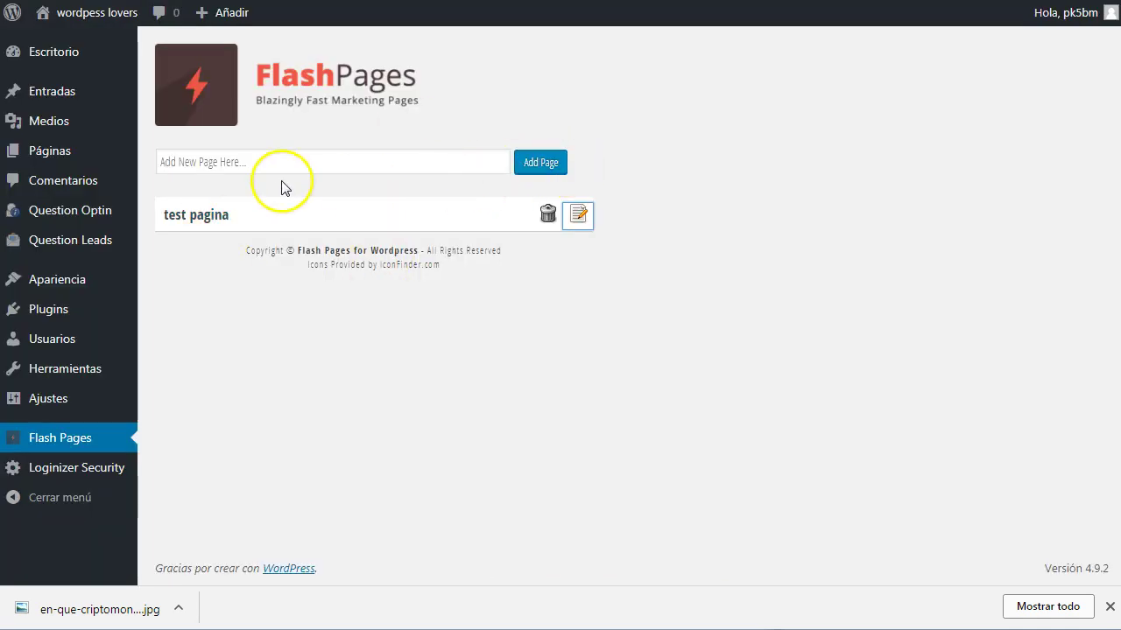
click(182, 165)
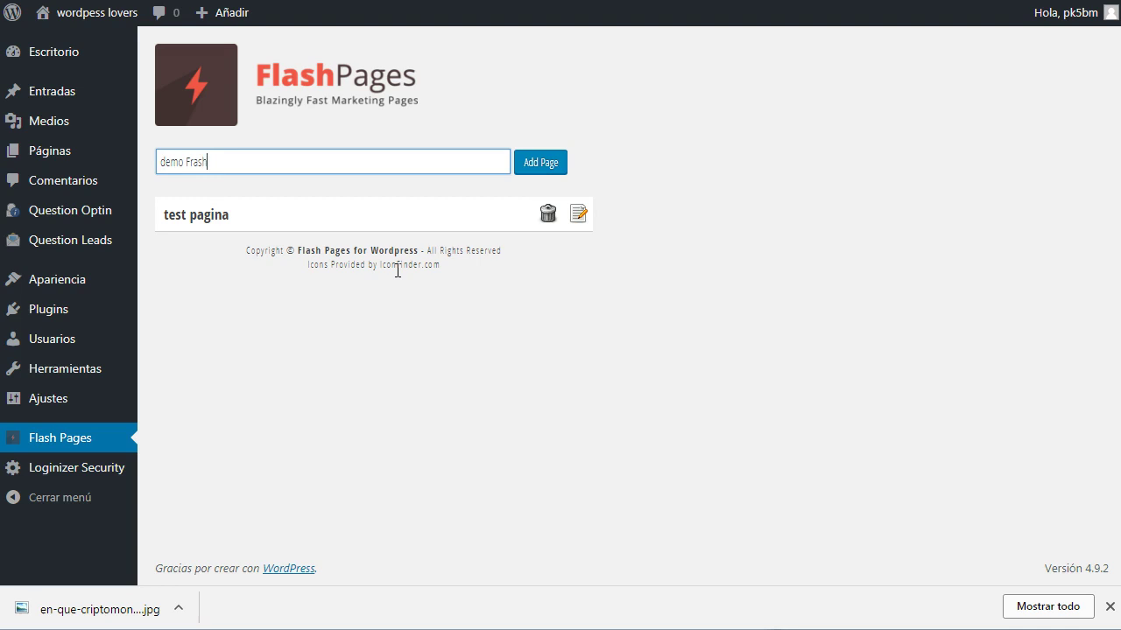
click(542, 162)
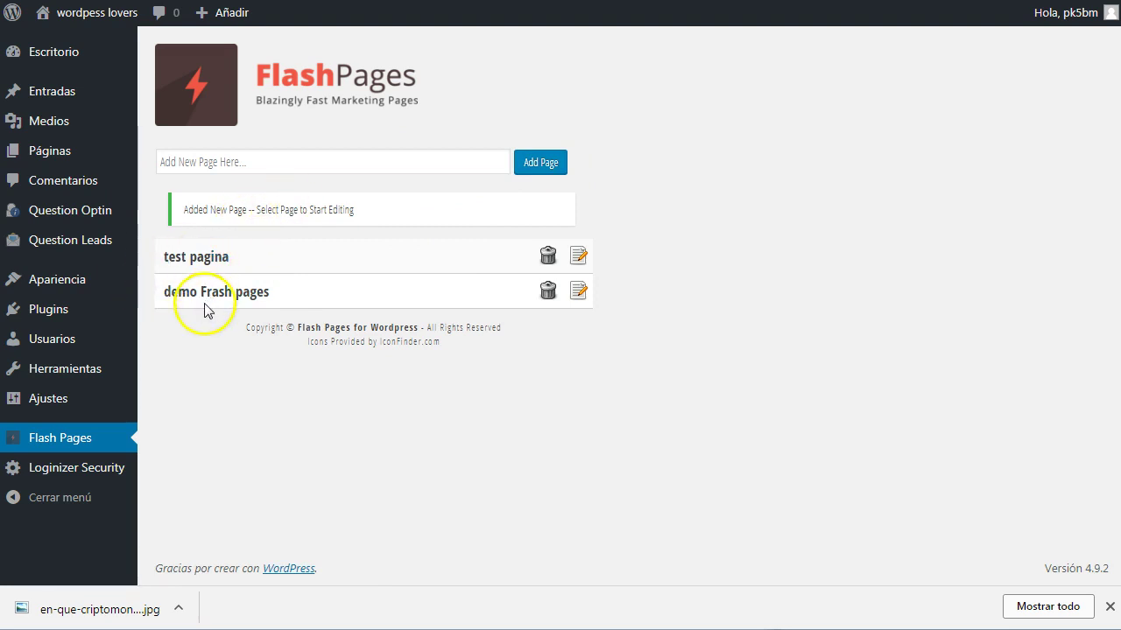
- Open the "demo Frash pages" page in its editor and insert a headline block
click(577, 290)
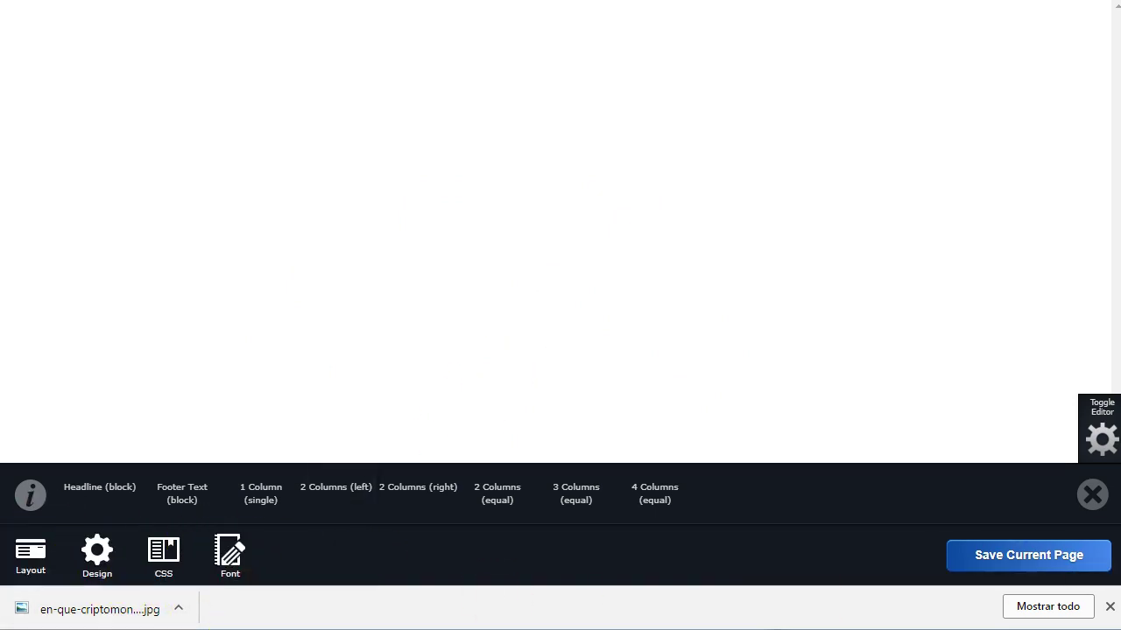
click(1110, 608)
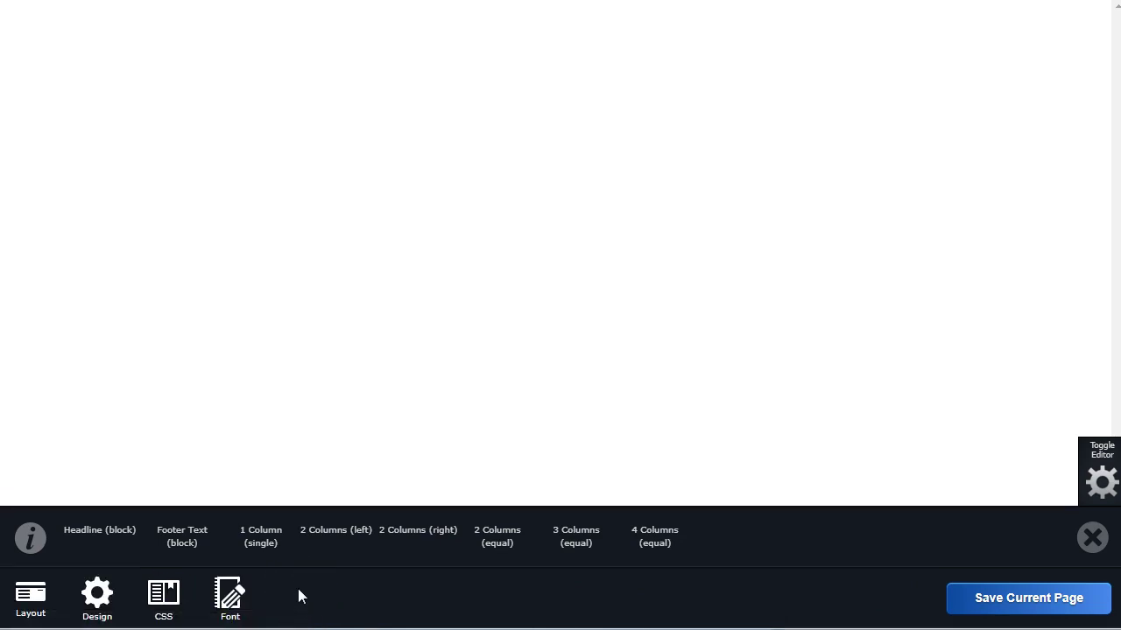
click(104, 541)
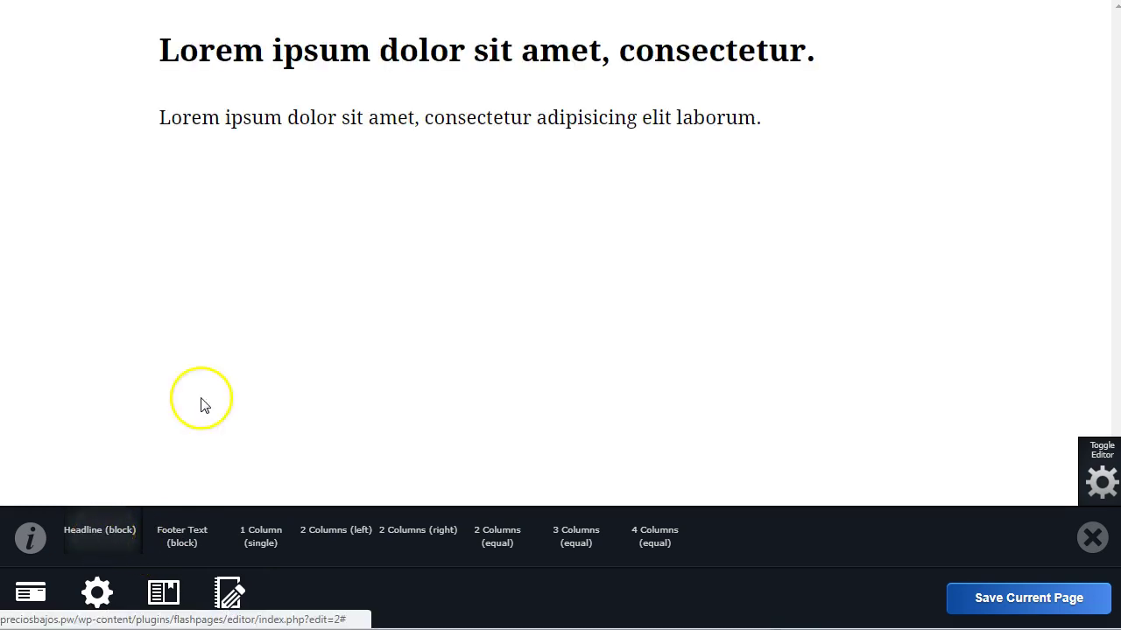
- Replace the placeholder headline with "Este es mi titulo más bonito y rápido."
click(435, 49)
drag(154, 48, 782, 75)
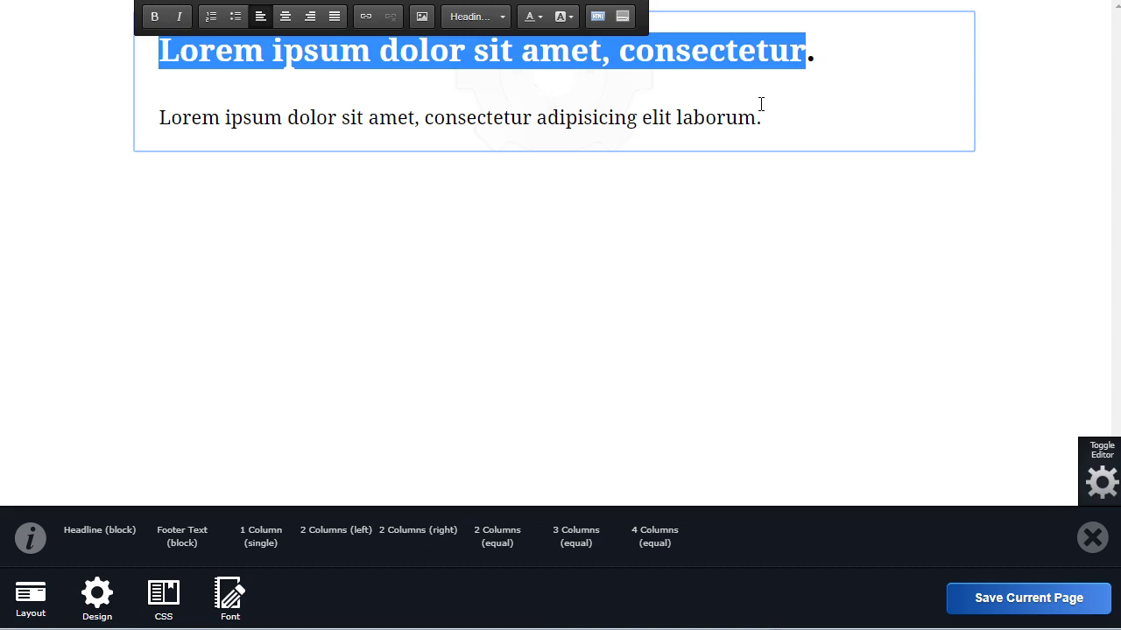
text(E)
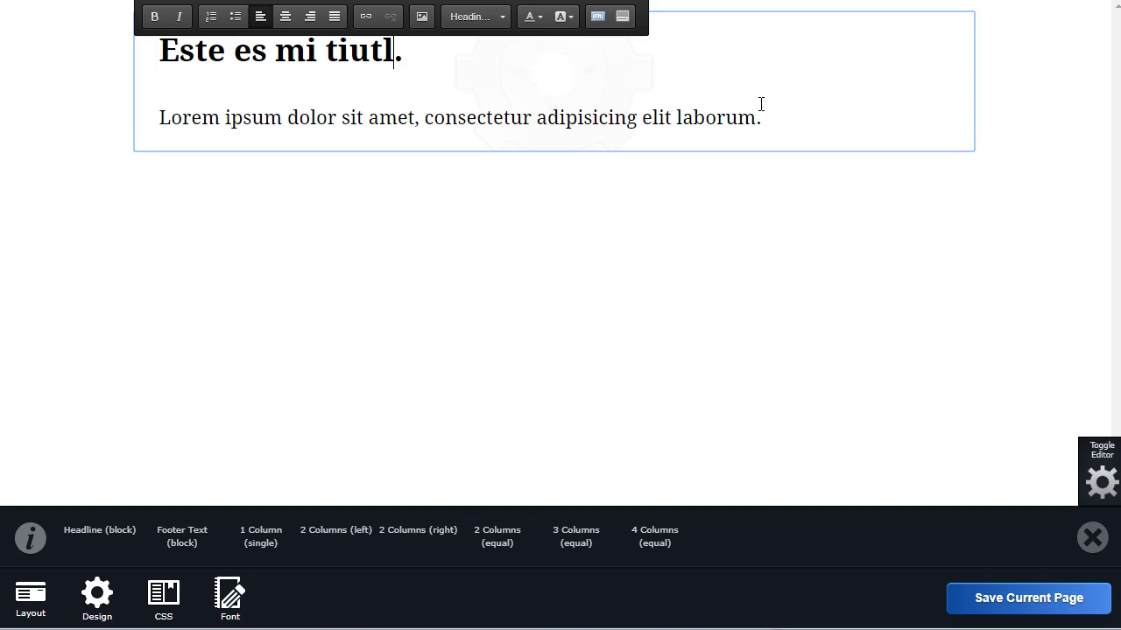
text(ste es mi titulo más )
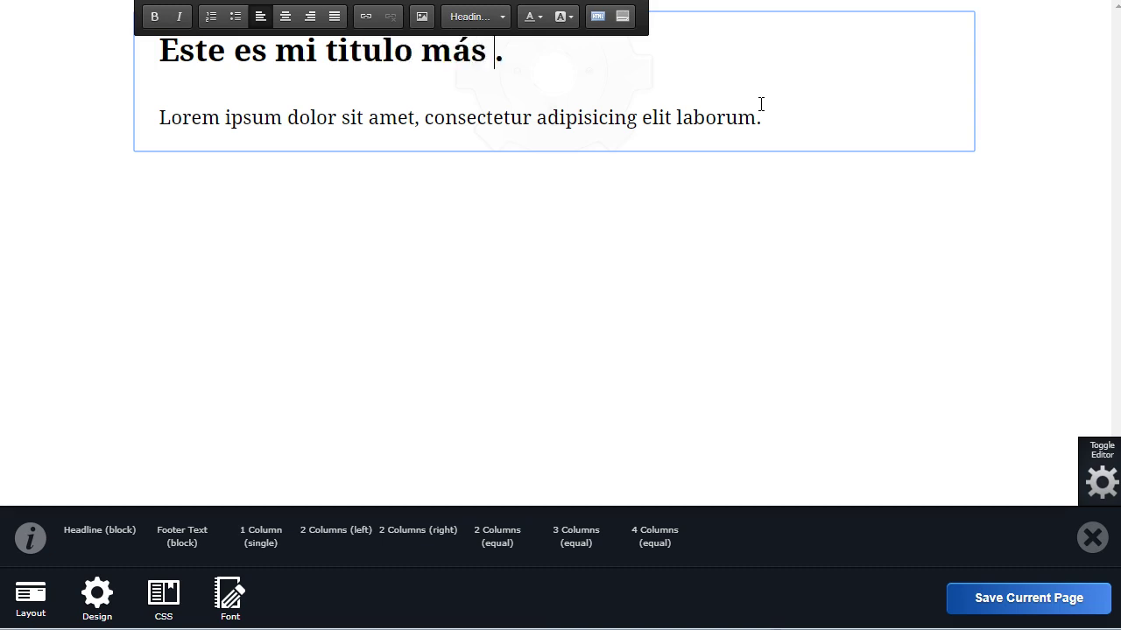
text(bop)
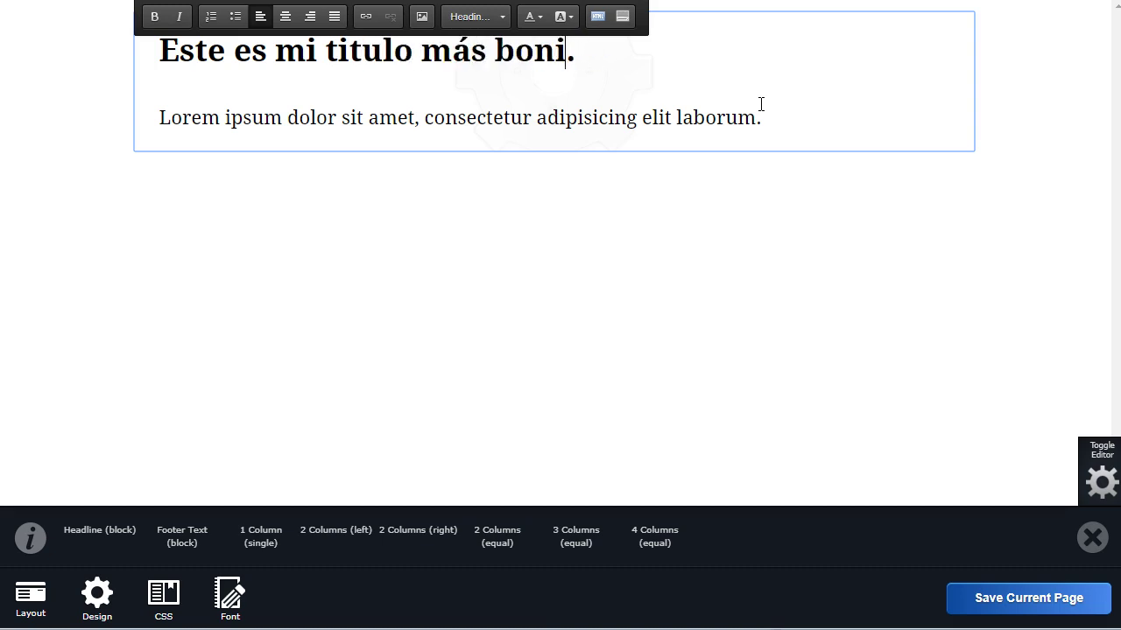
text(ito y rá)
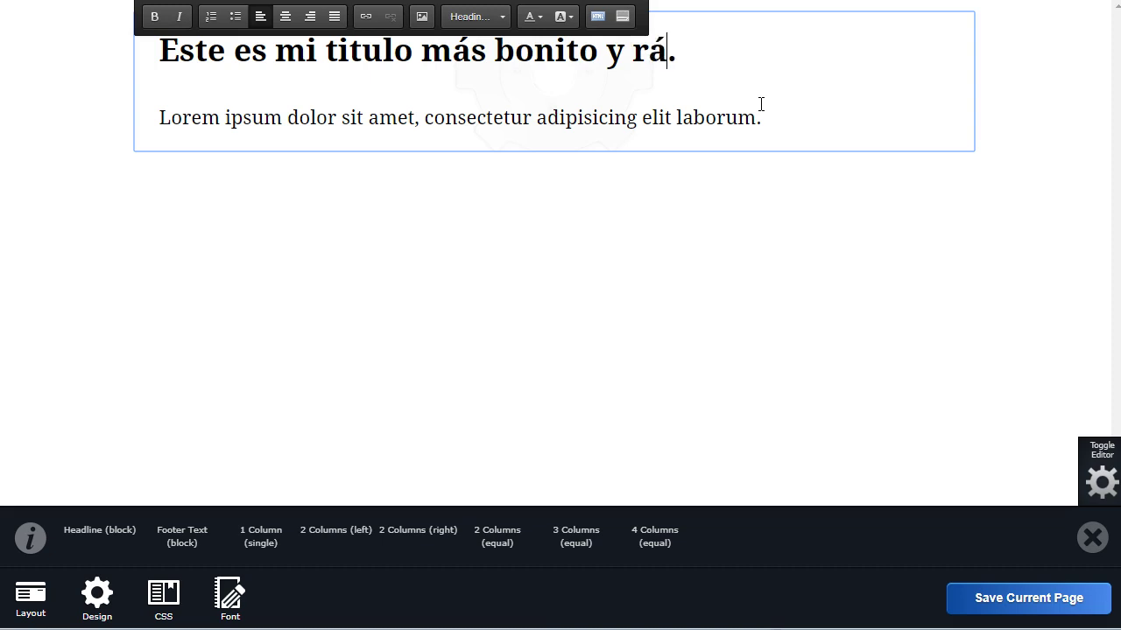
text(pido)
- Replace the placeholder line under the headline with "Un subtituto bien guapo también."
click(326, 117)
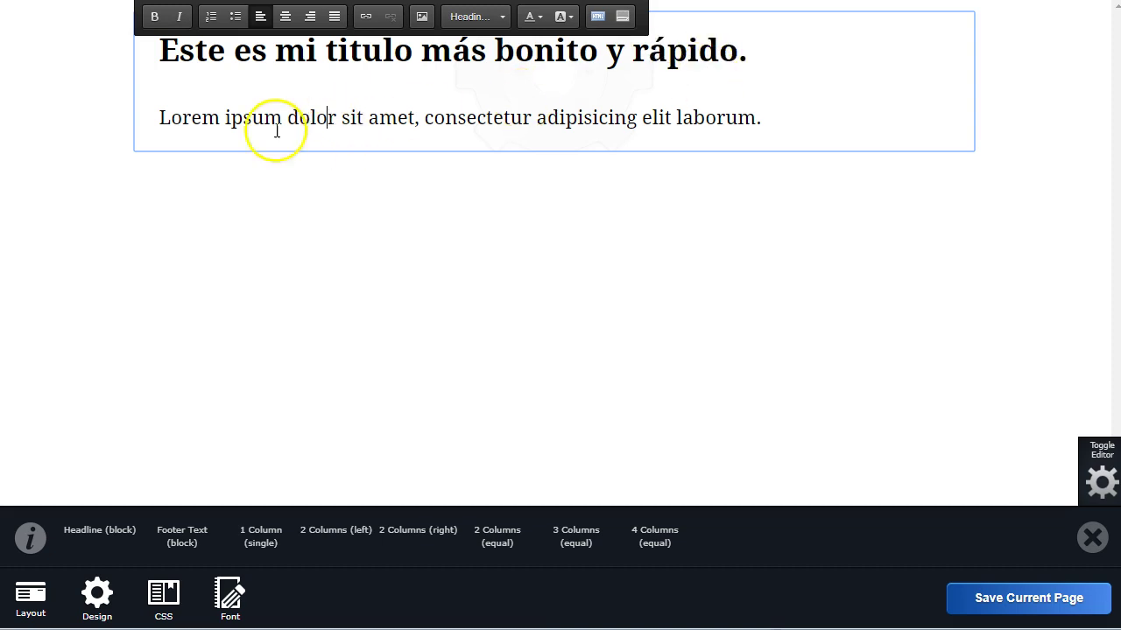
drag(158, 50, 650, 110)
click(652, 117)
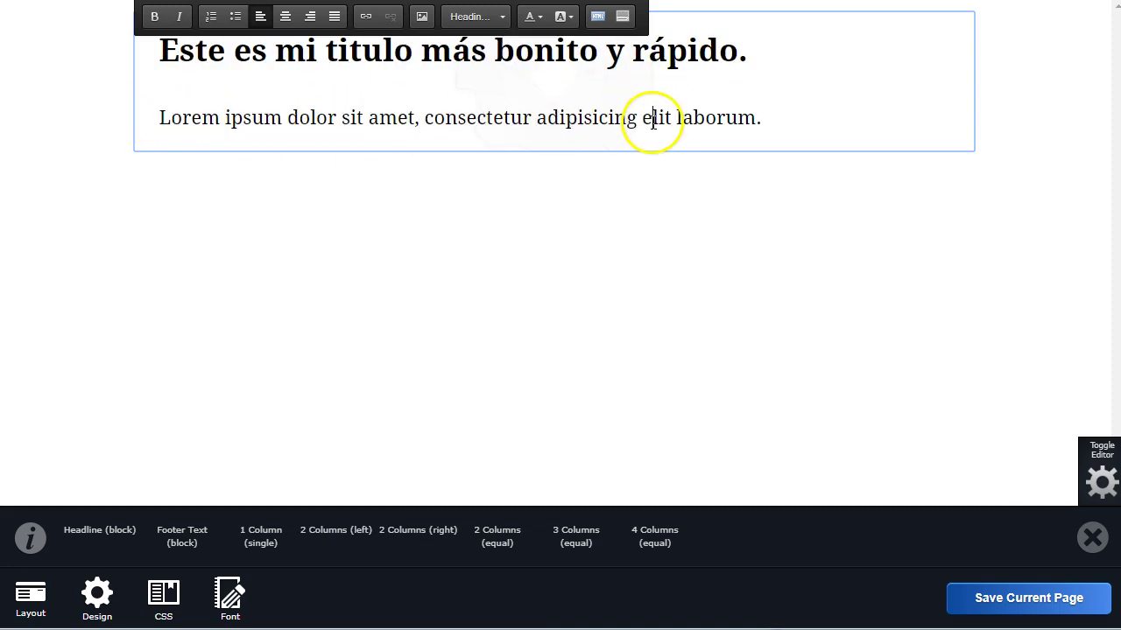
drag(755, 117, 159, 117)
text(In subtituto bien guapo también.)
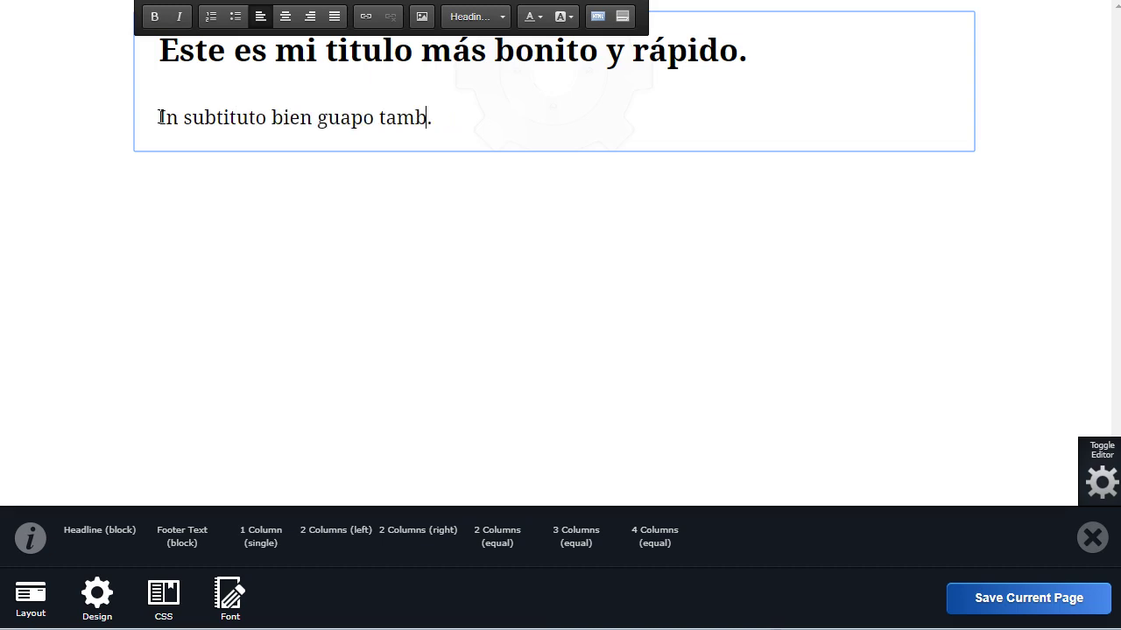
click(218, 115)
key(Home)
key(Delete)
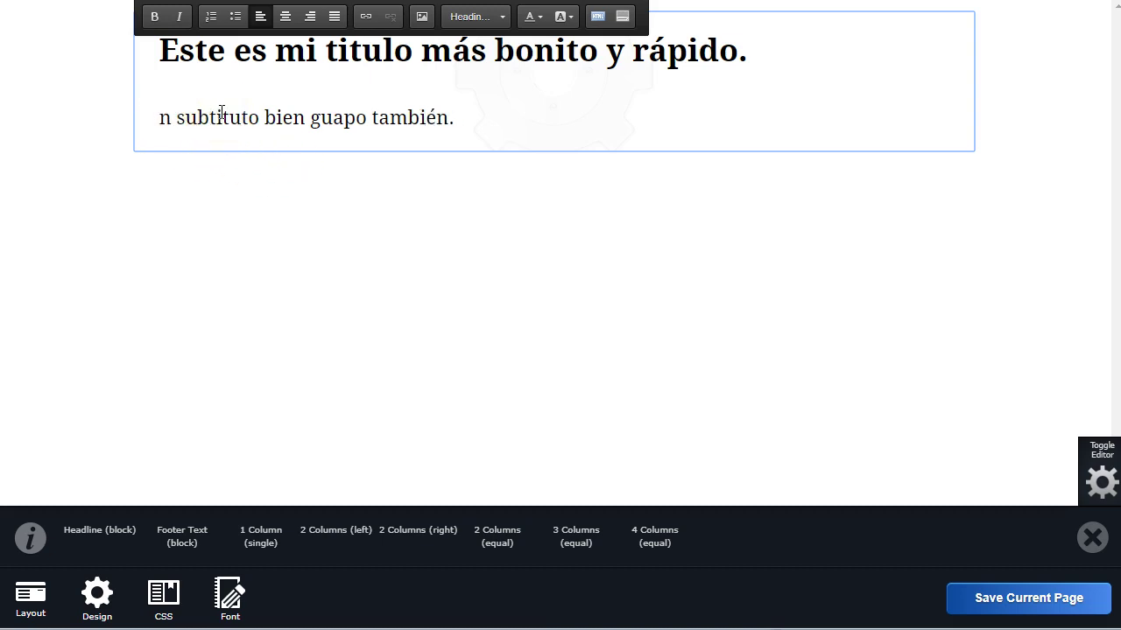
text(U)
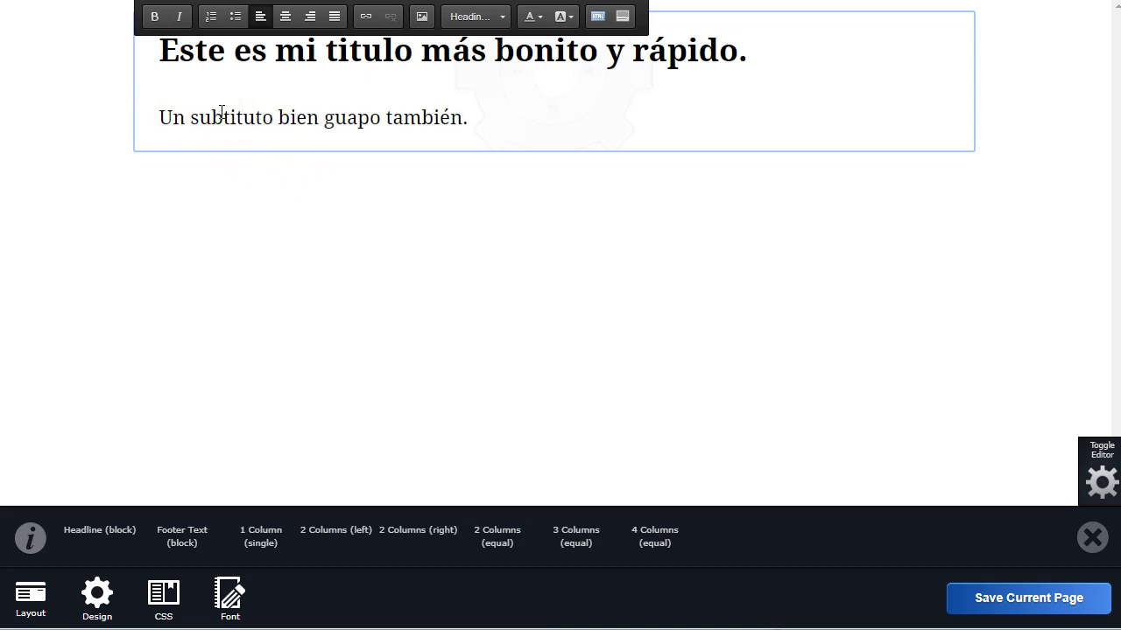
- Center both the subtitle and the headline in the headline block
click(284, 16)
click(368, 51)
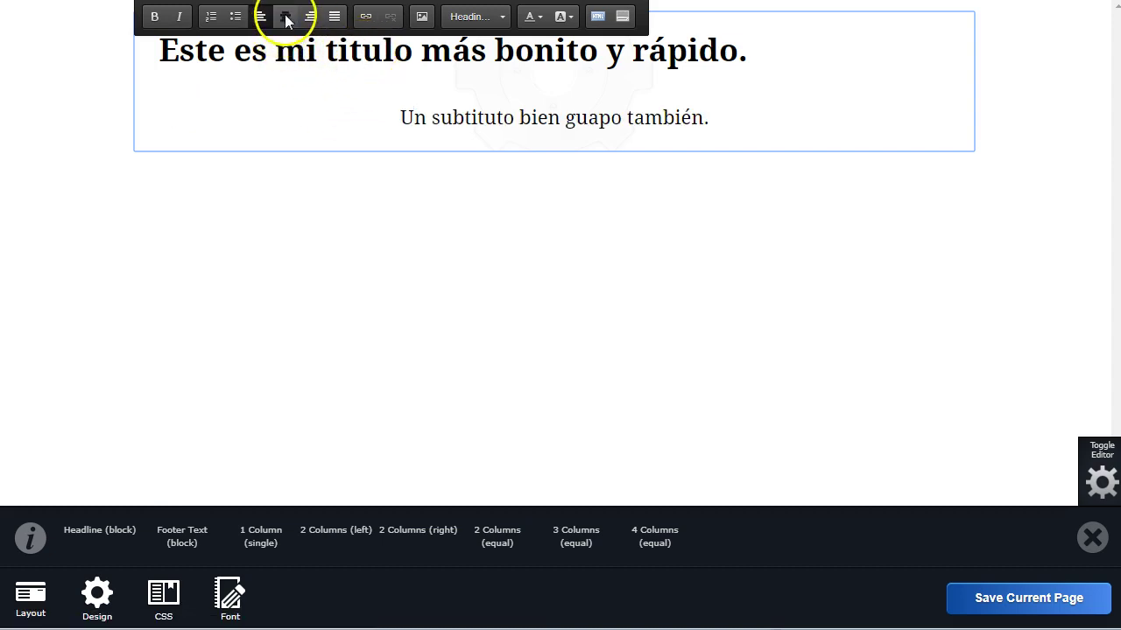
click(285, 16)
click(400, 117)
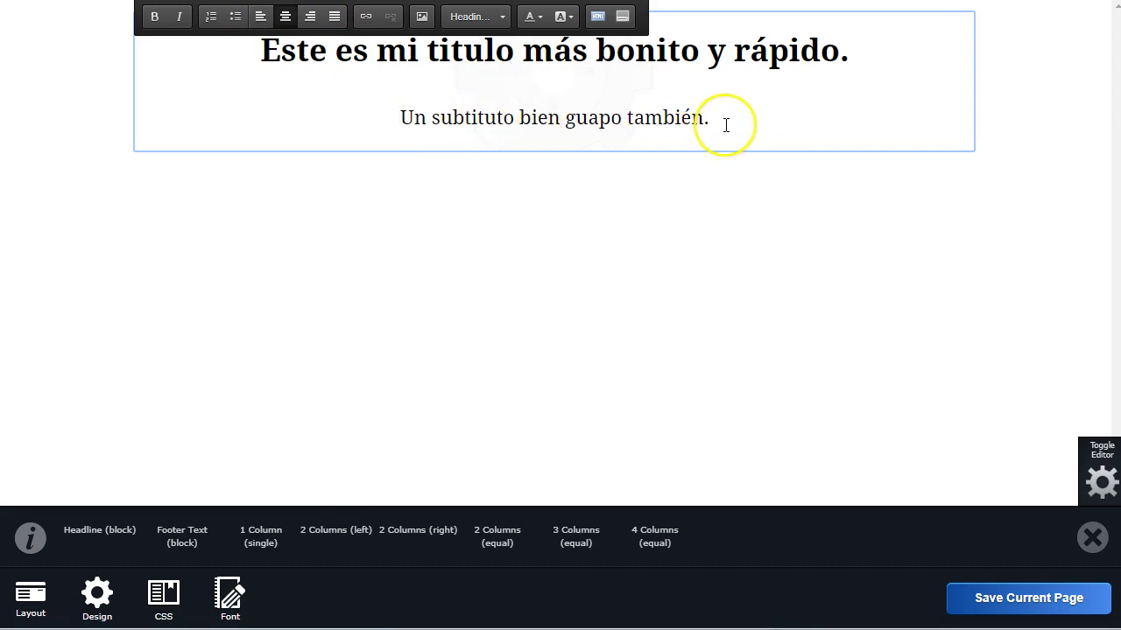
click(500, 17)
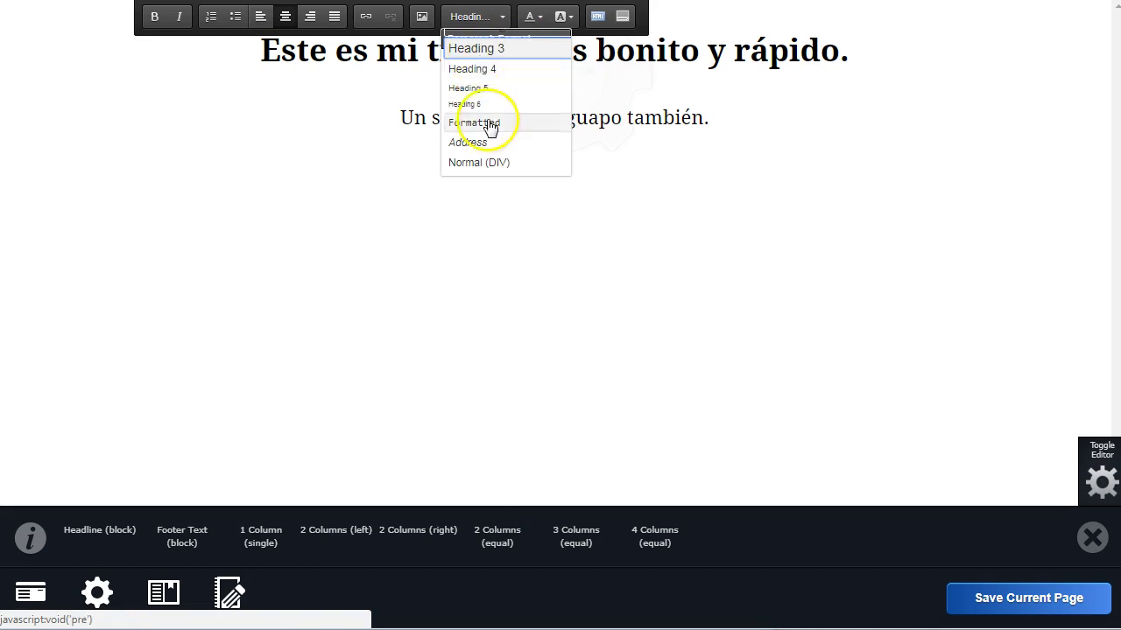
click(632, 116)
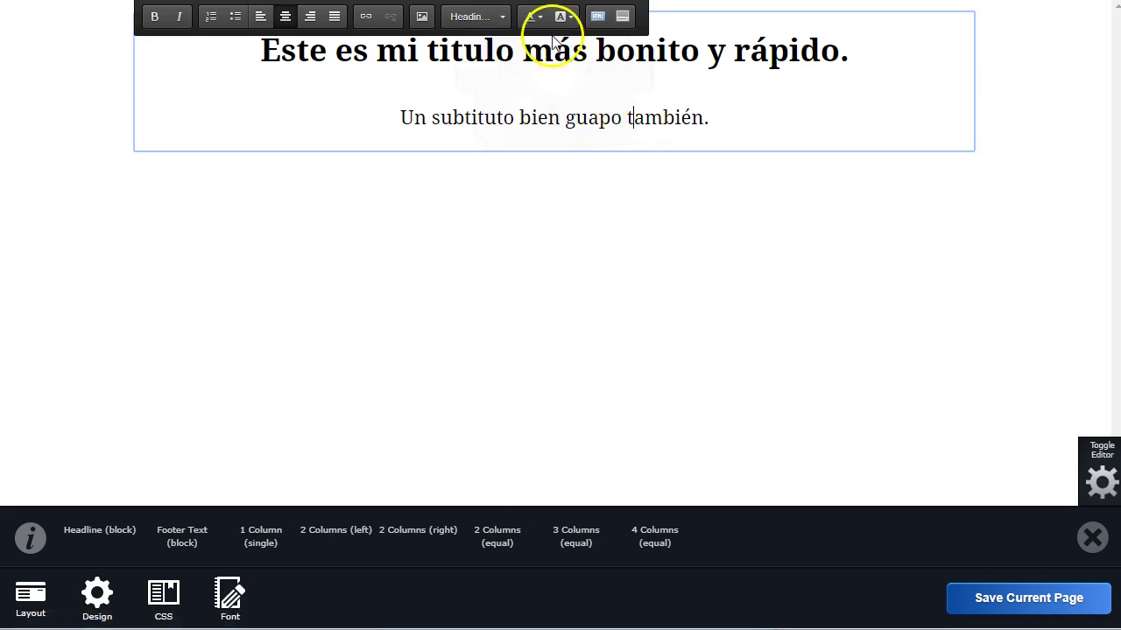
triple_click(541, 118)
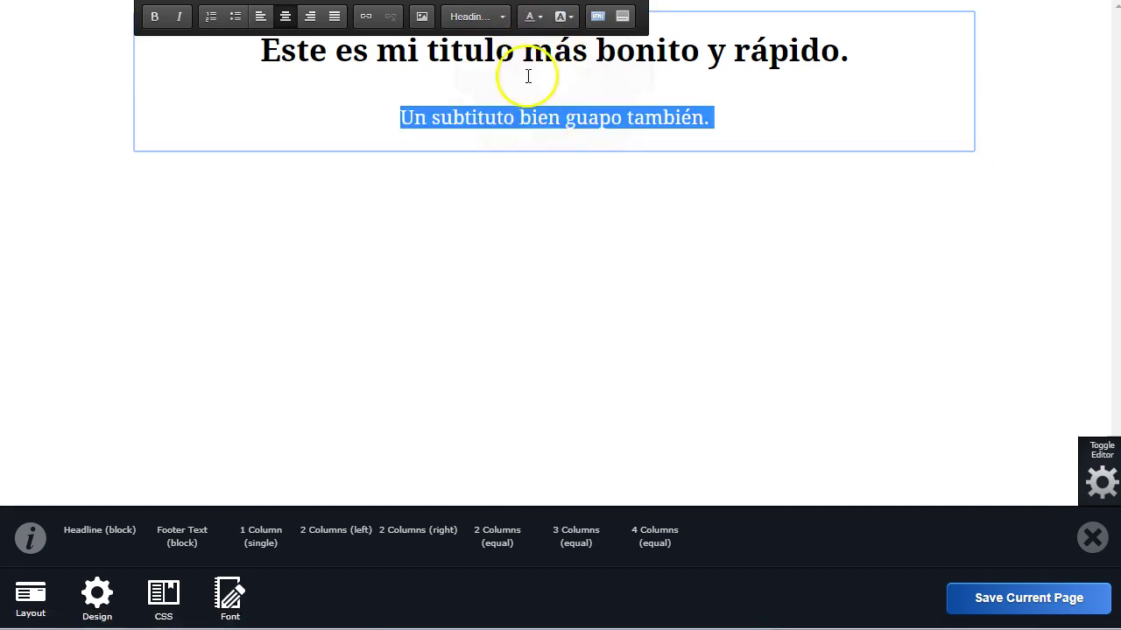
click(536, 18)
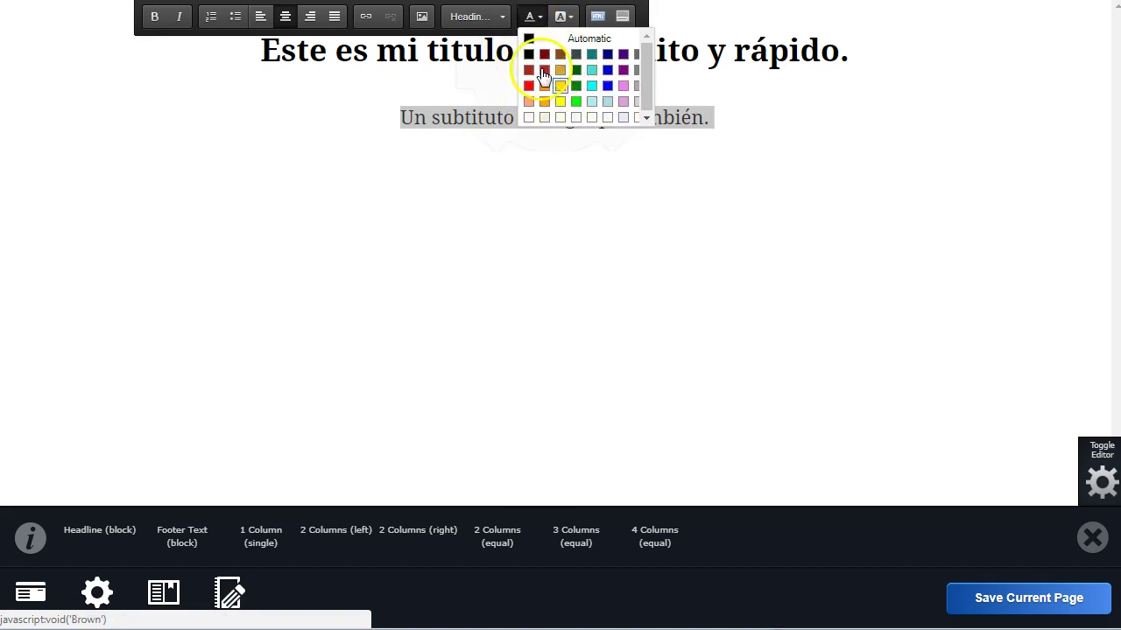
click(482, 115)
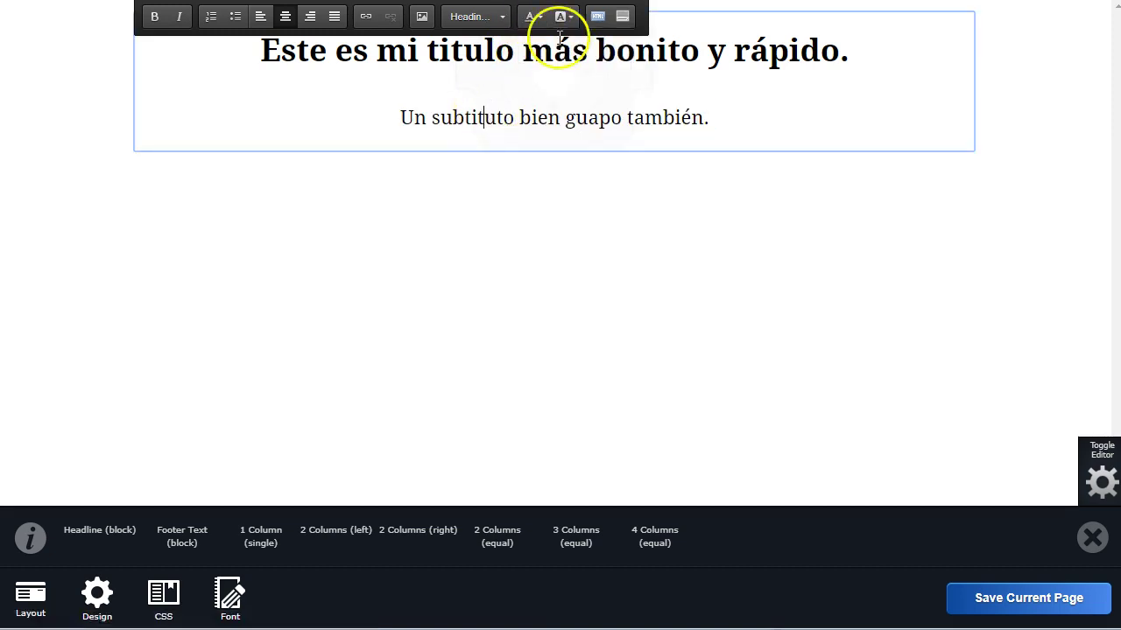
click(533, 118)
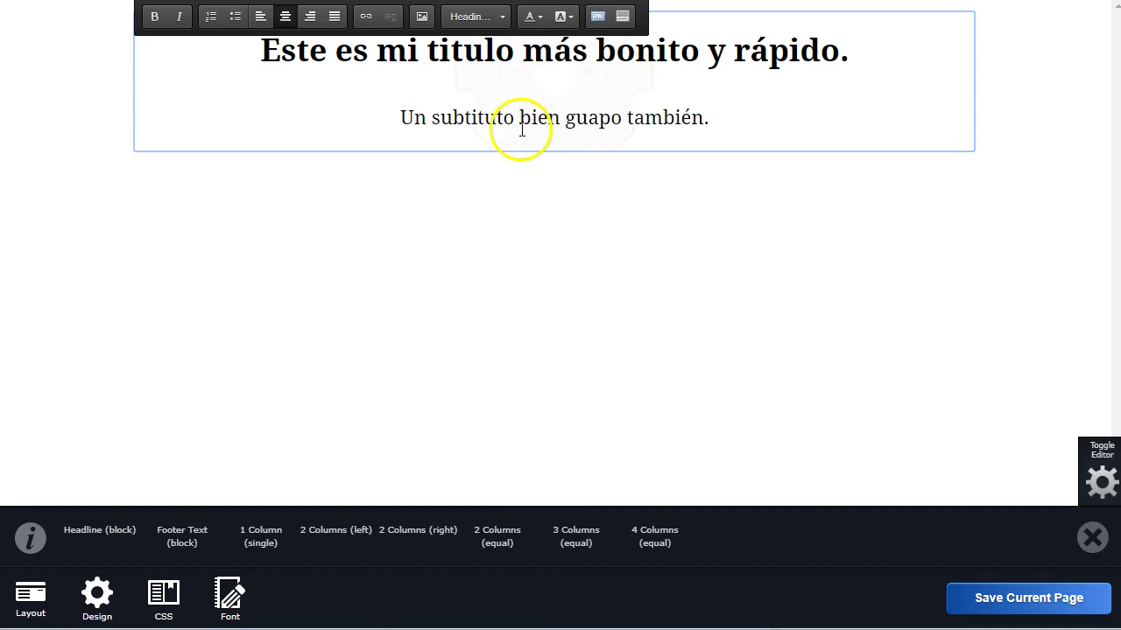
- Give the whole subtitle line a yellow background color
triple_click(524, 122)
click(565, 17)
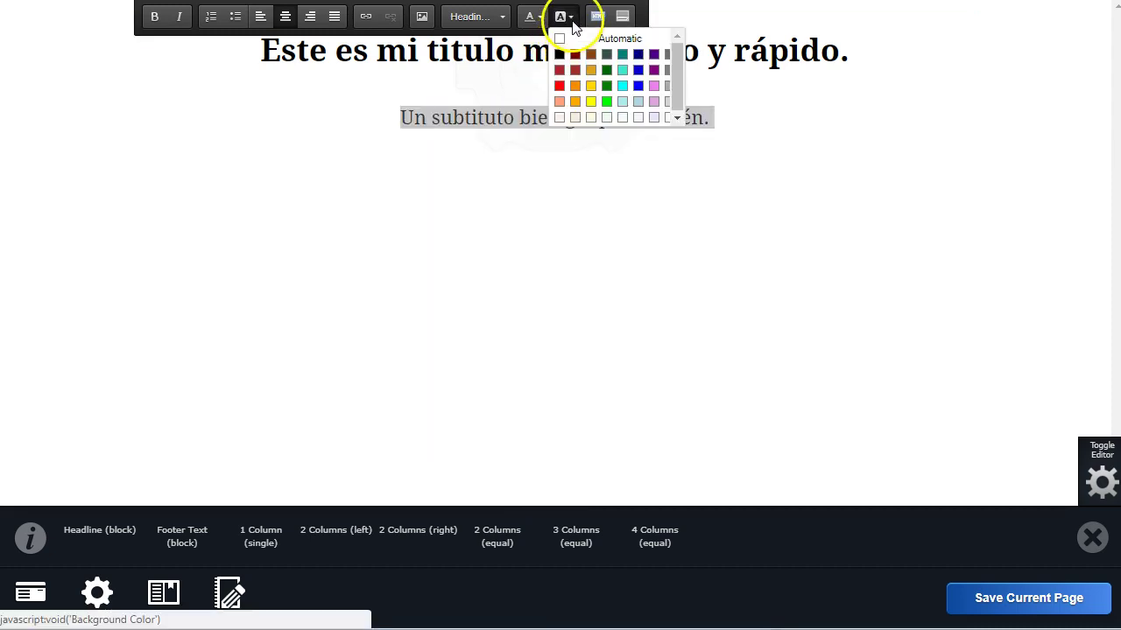
click(591, 104)
click(520, 96)
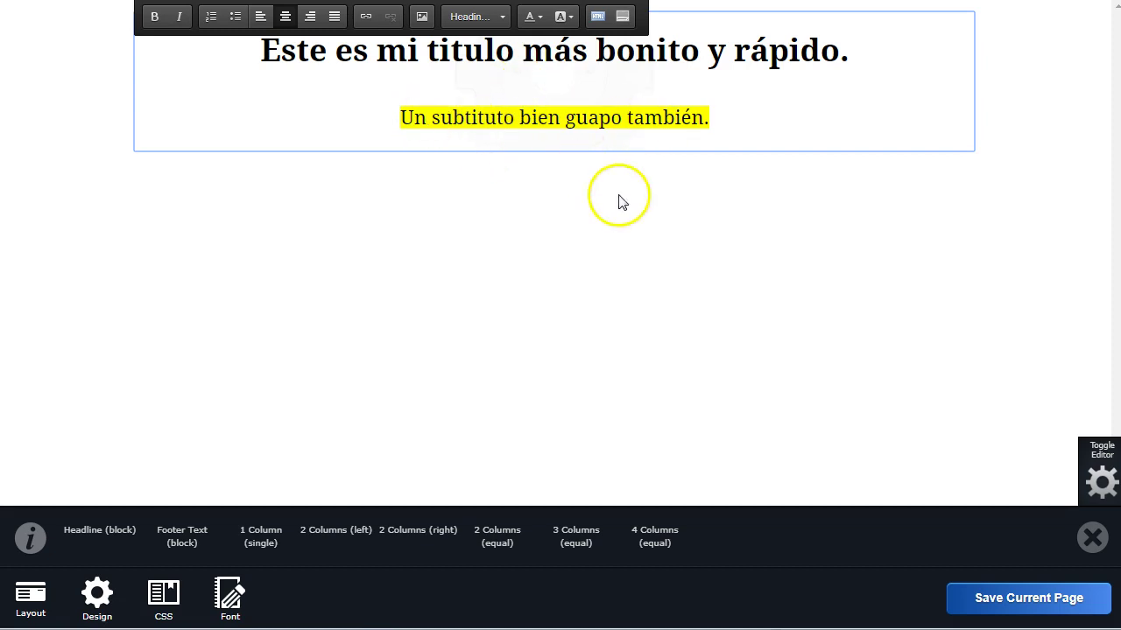
click(570, 212)
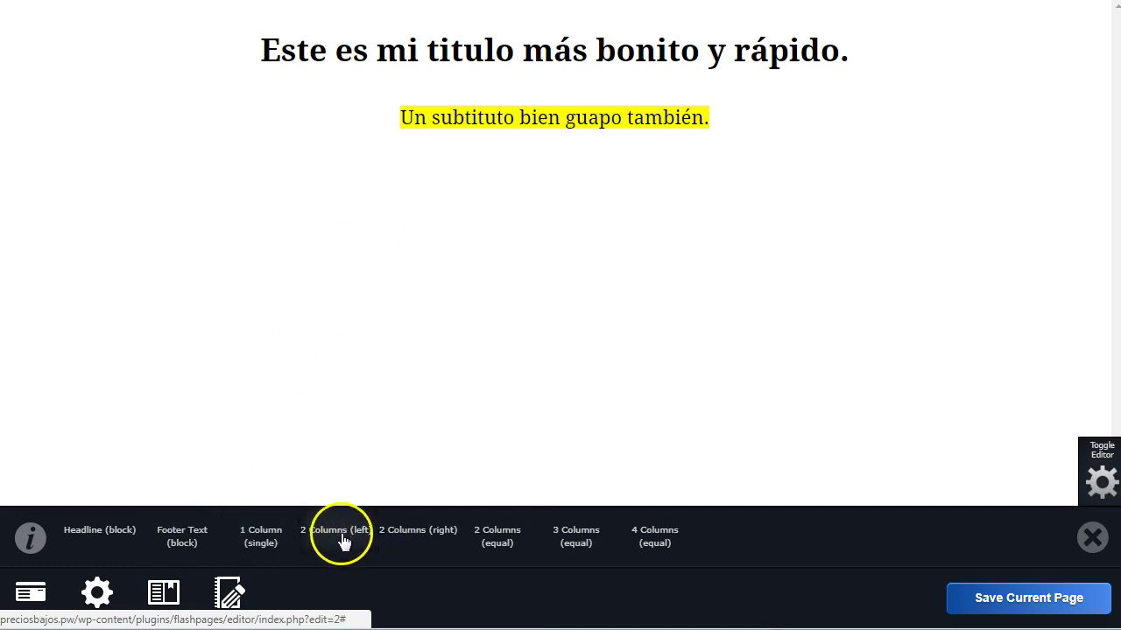
- Insert a block of two equal columns below the subtitle and center its "First Column" and "Second Column" headings
click(432, 540)
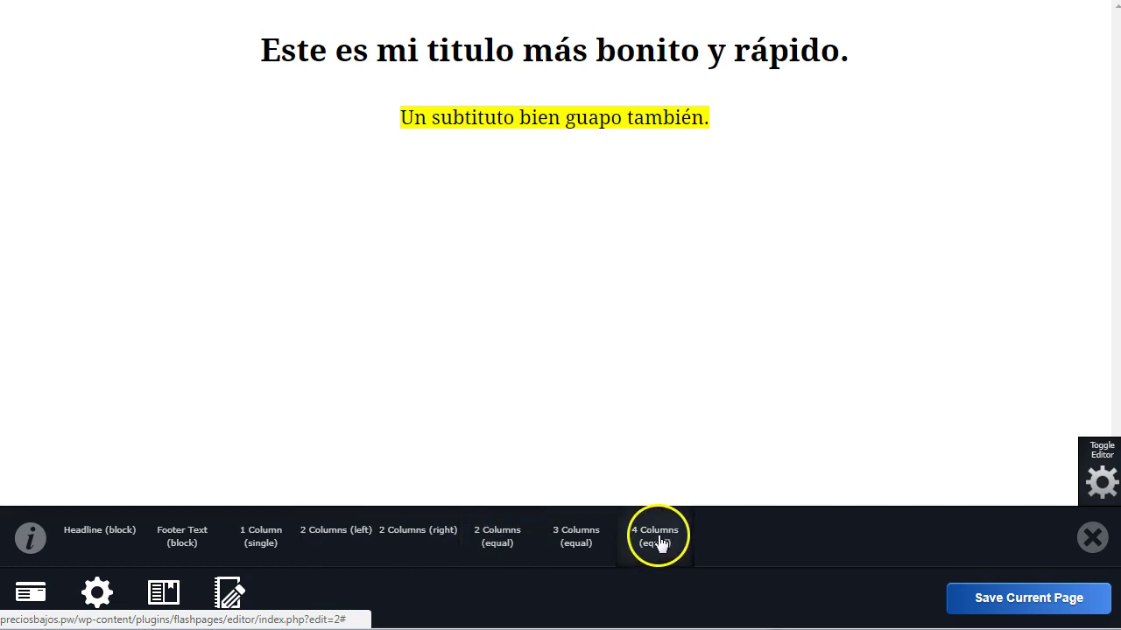
click(493, 541)
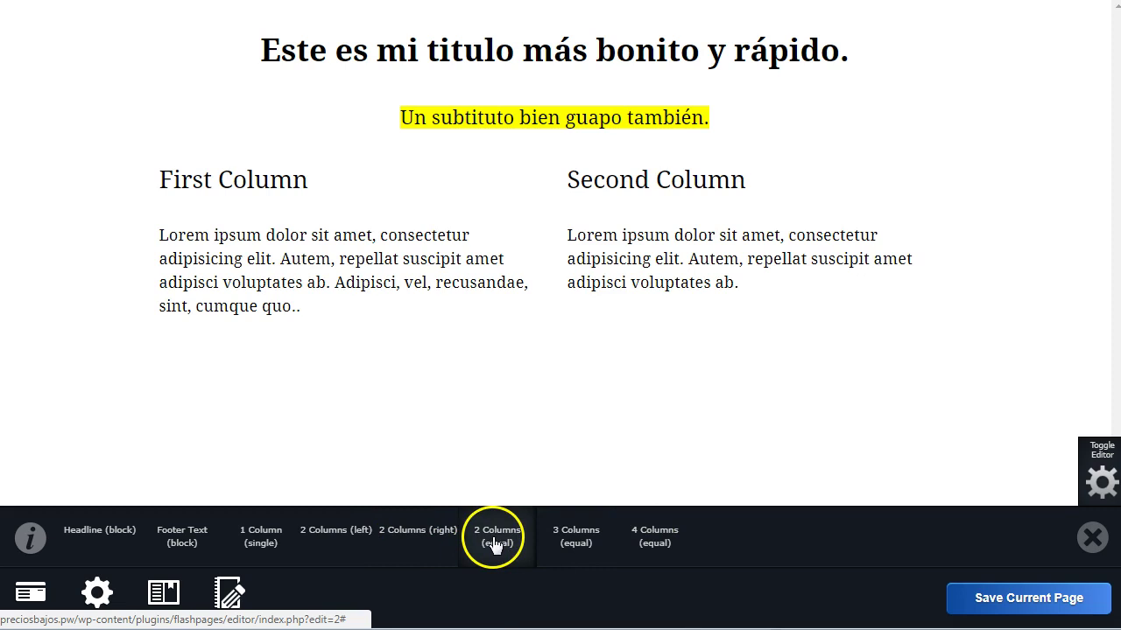
click(287, 176)
click(291, 21)
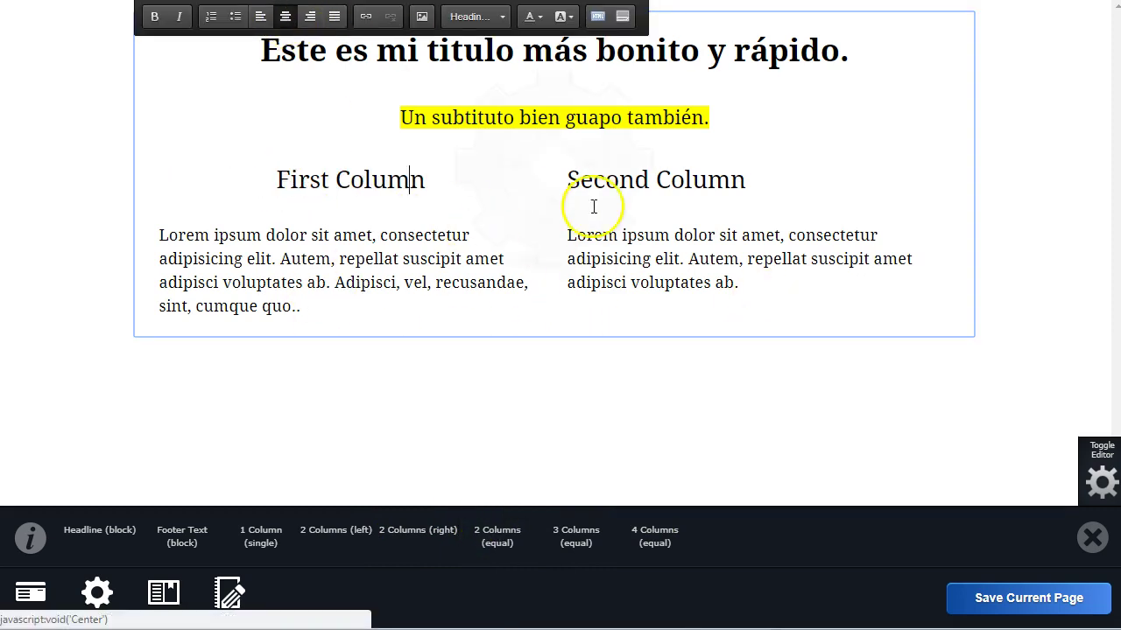
click(608, 180)
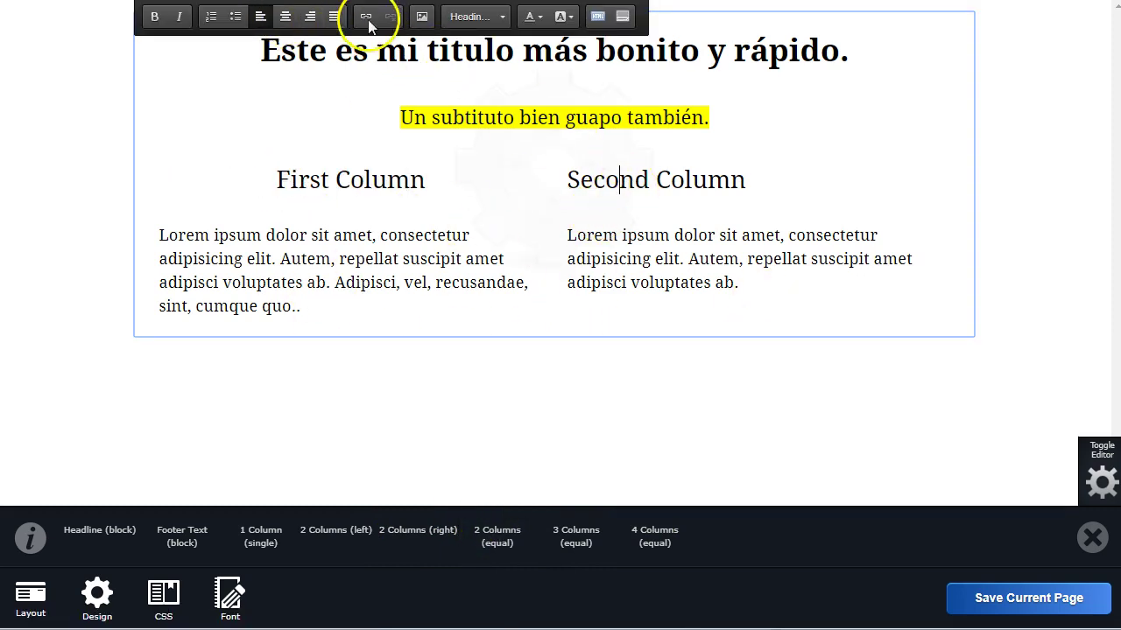
click(285, 17)
click(533, 376)
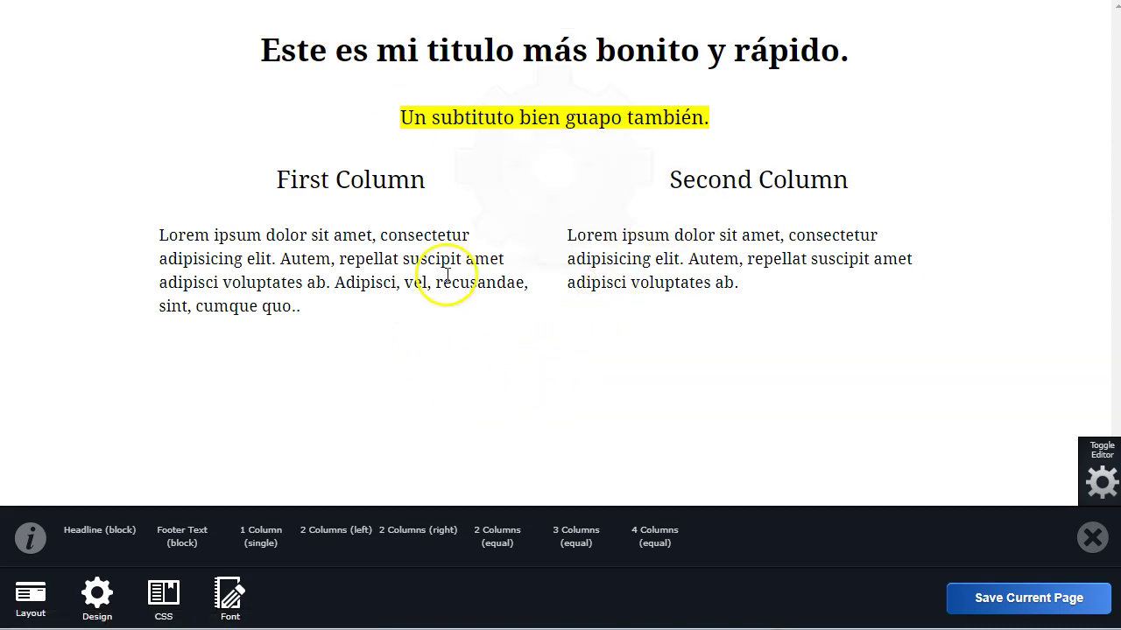
click(389, 278)
click(376, 380)
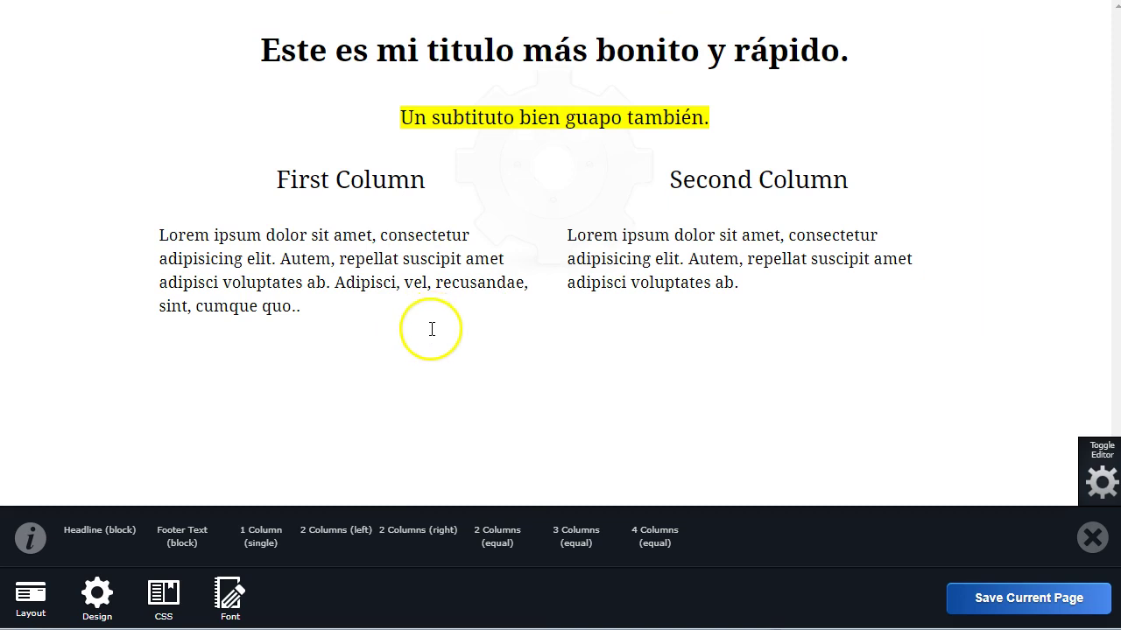
click(249, 304)
click(348, 382)
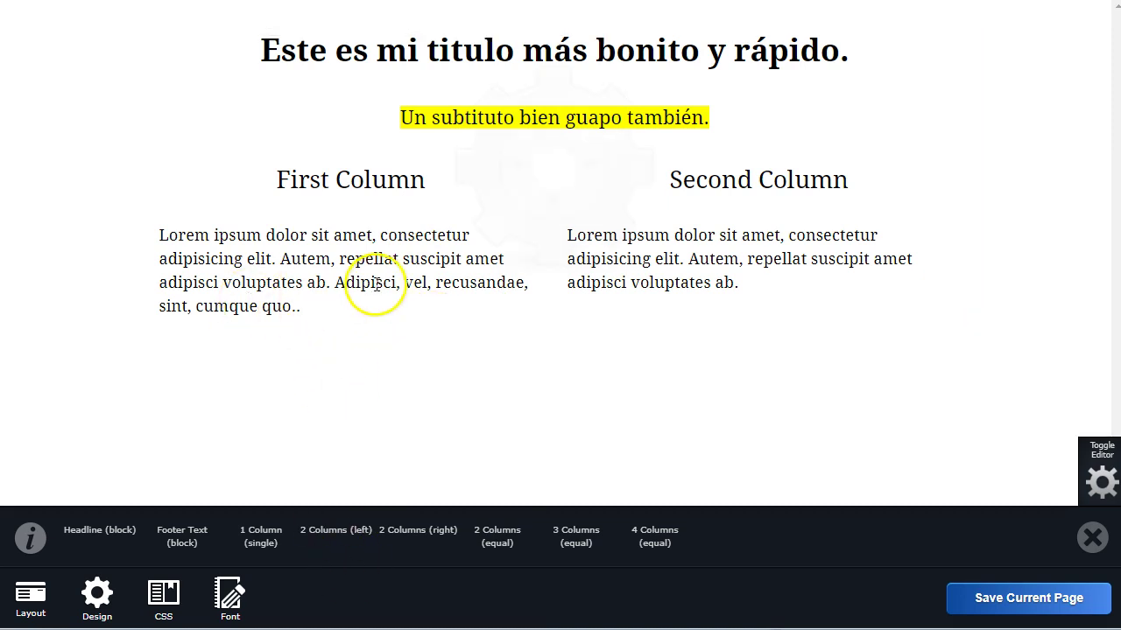
click(360, 322)
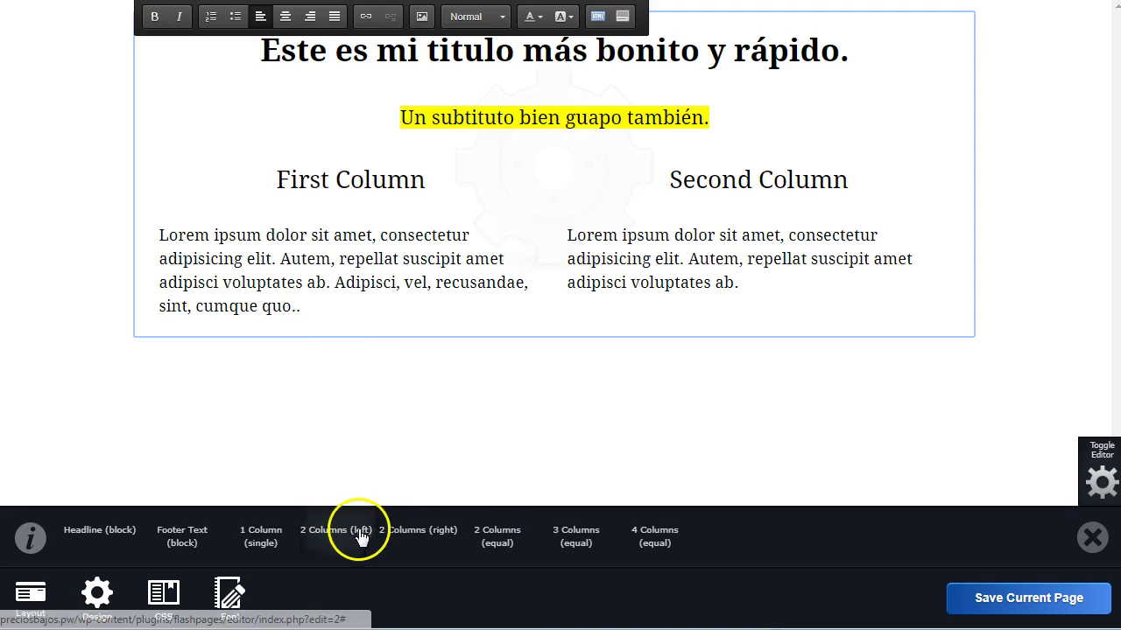
- Insert a full-width single-column block below the two columns and replace its heading with "Mirate este video"
click(326, 385)
click(274, 541)
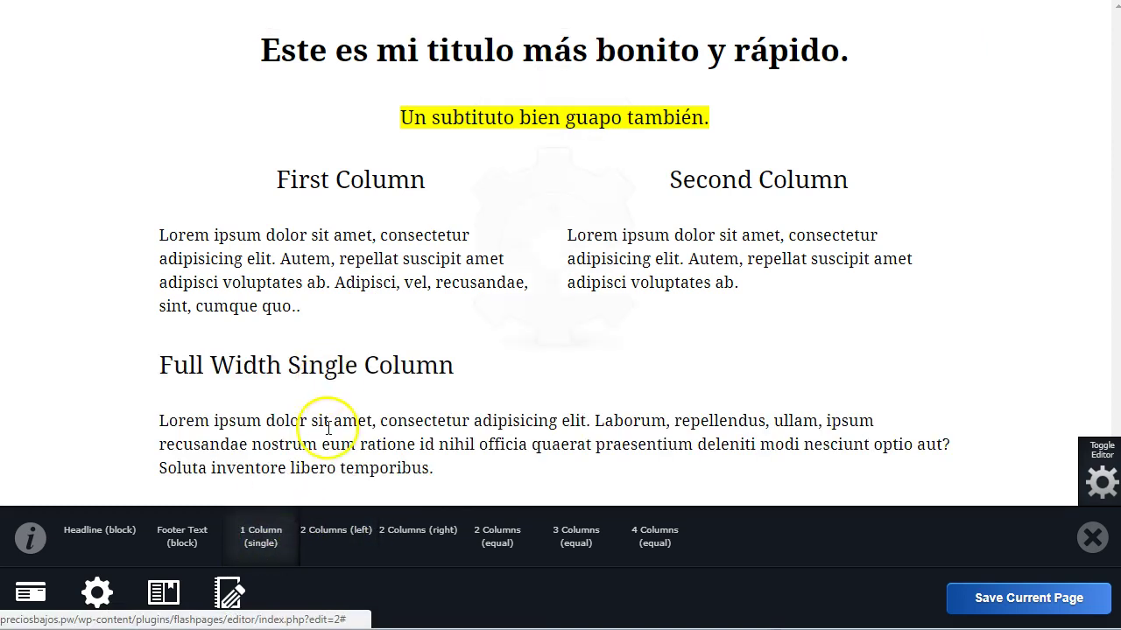
click(289, 364)
drag(159, 364, 445, 366)
text(Mirate este video)
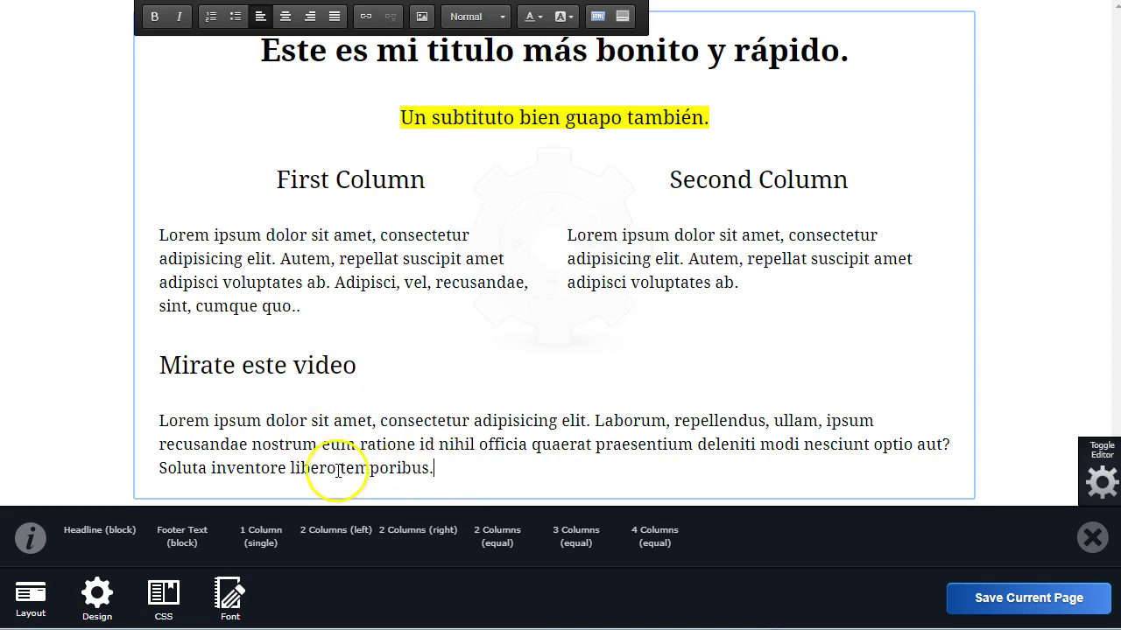
- Delete the placeholder paragraph under "Mirate este video" and open the media embedding dialog in its place
drag(167, 423, 422, 471)
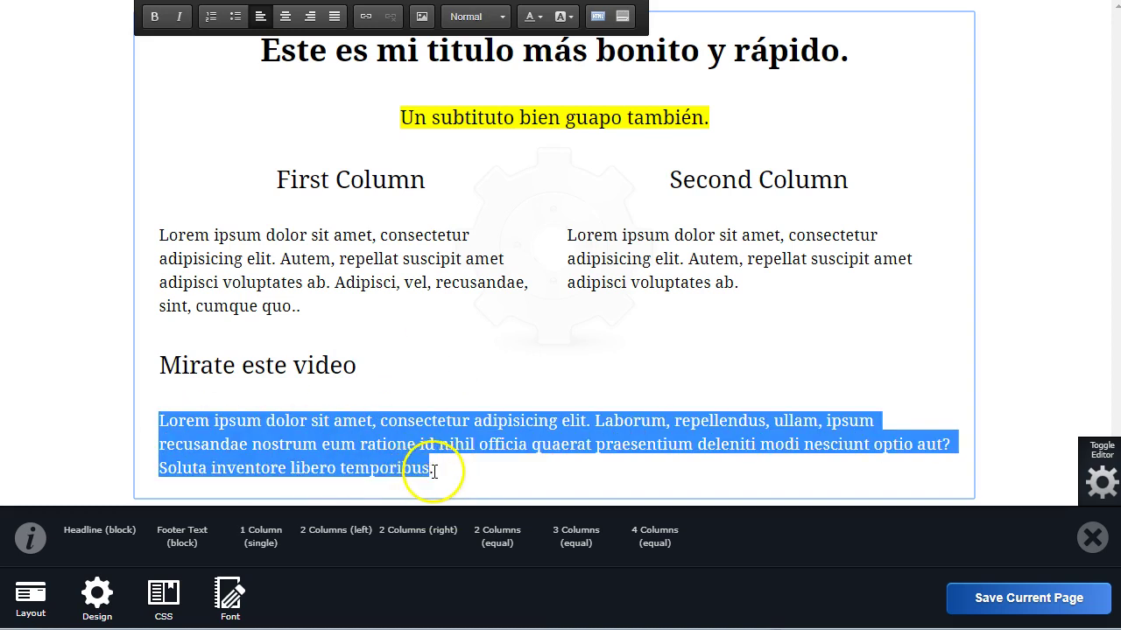
key(BackSpace)
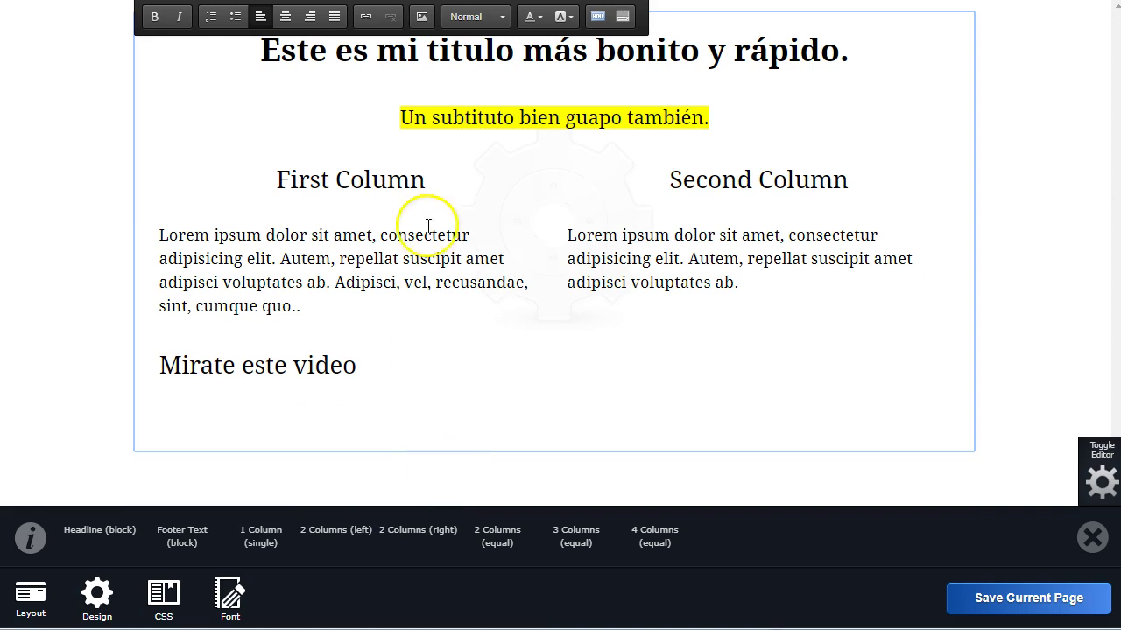
click(622, 19)
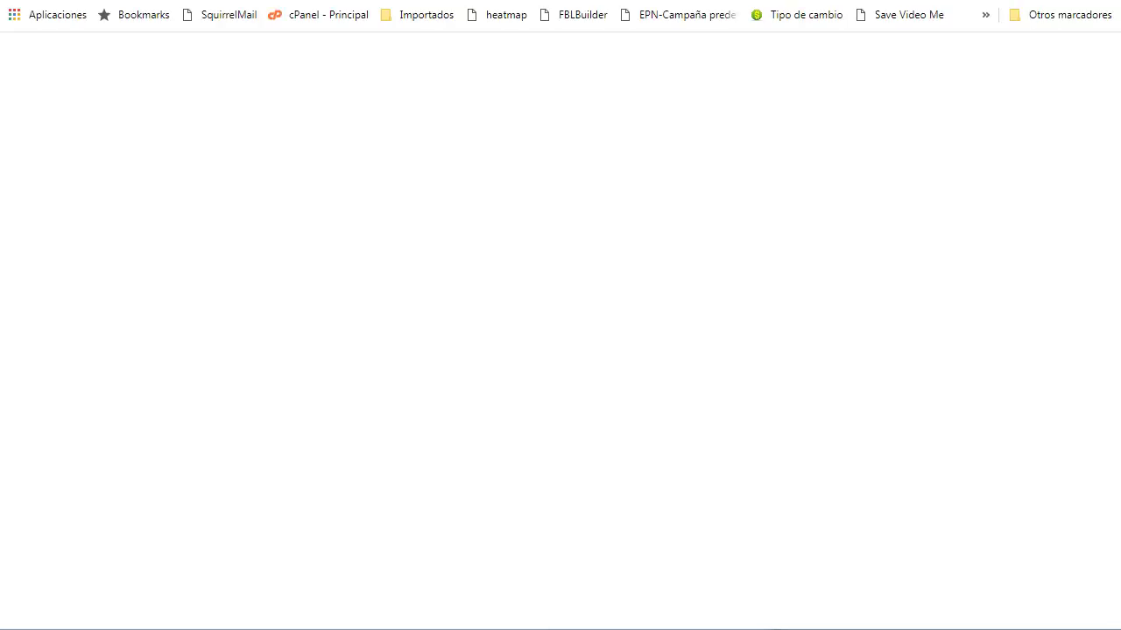
- Switch to YouTube and open the video "Safri Duo - Bongo Song" from the "trabajo" playlist
text(you)
key(Return)
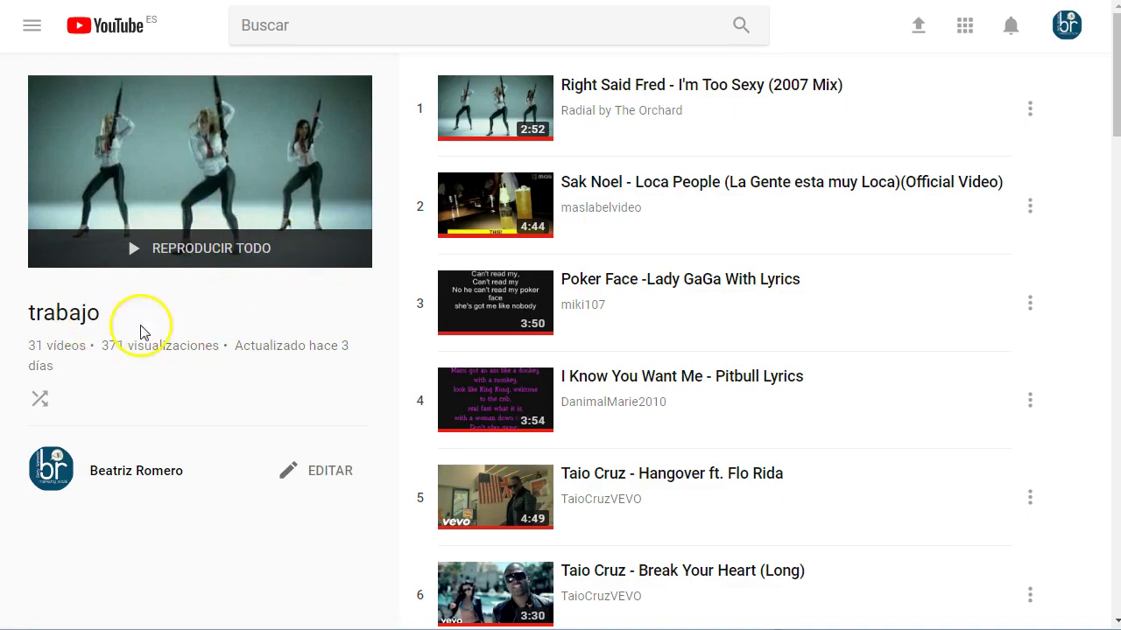
scroll(696, 404, down, 8)
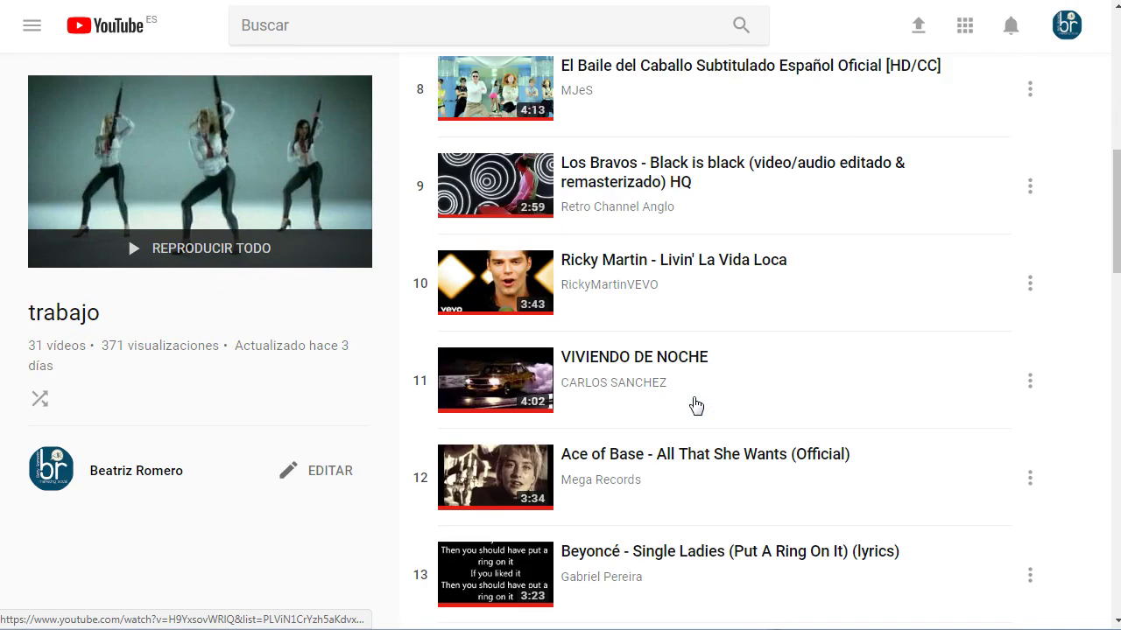
scroll(695, 404, down, 3)
scroll(695, 405, down, 3)
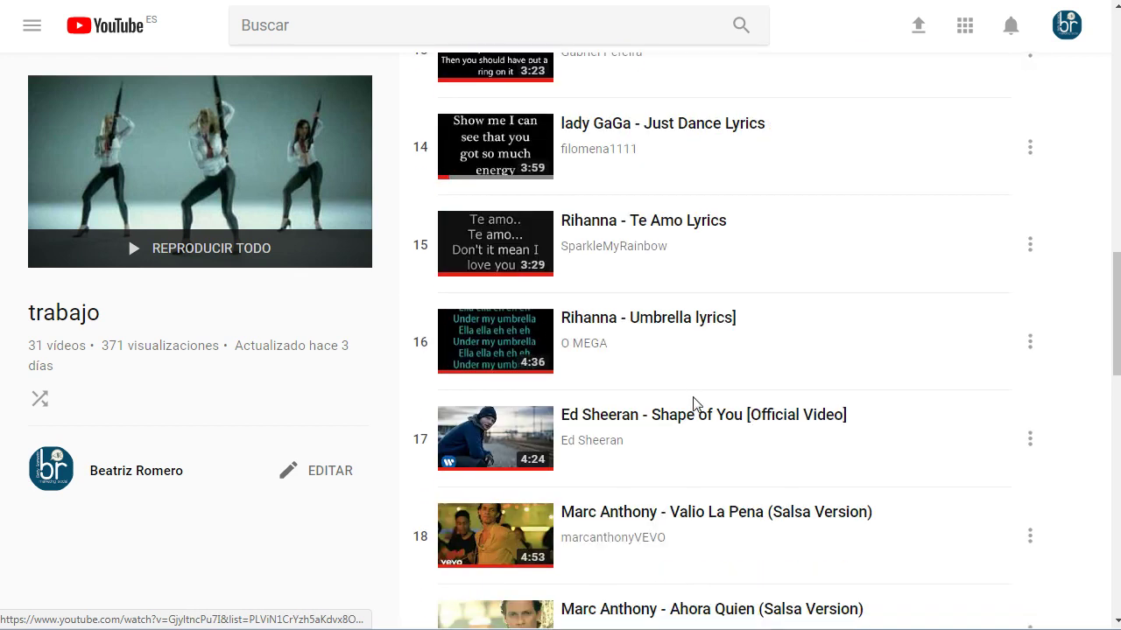
scroll(695, 405, down, 2)
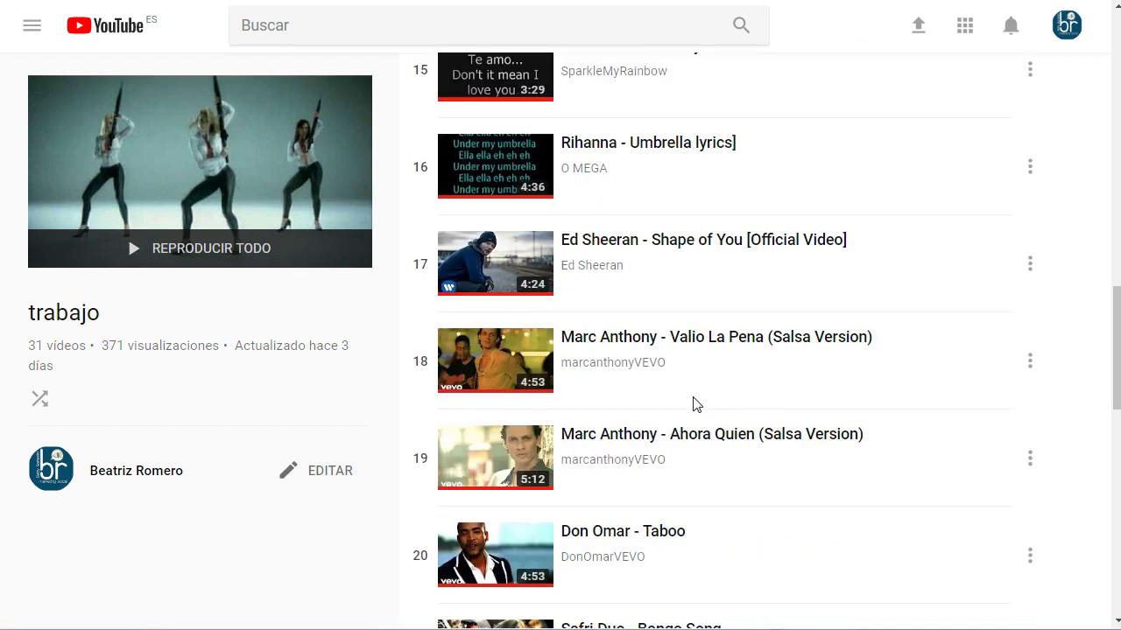
scroll(695, 404, down, 3)
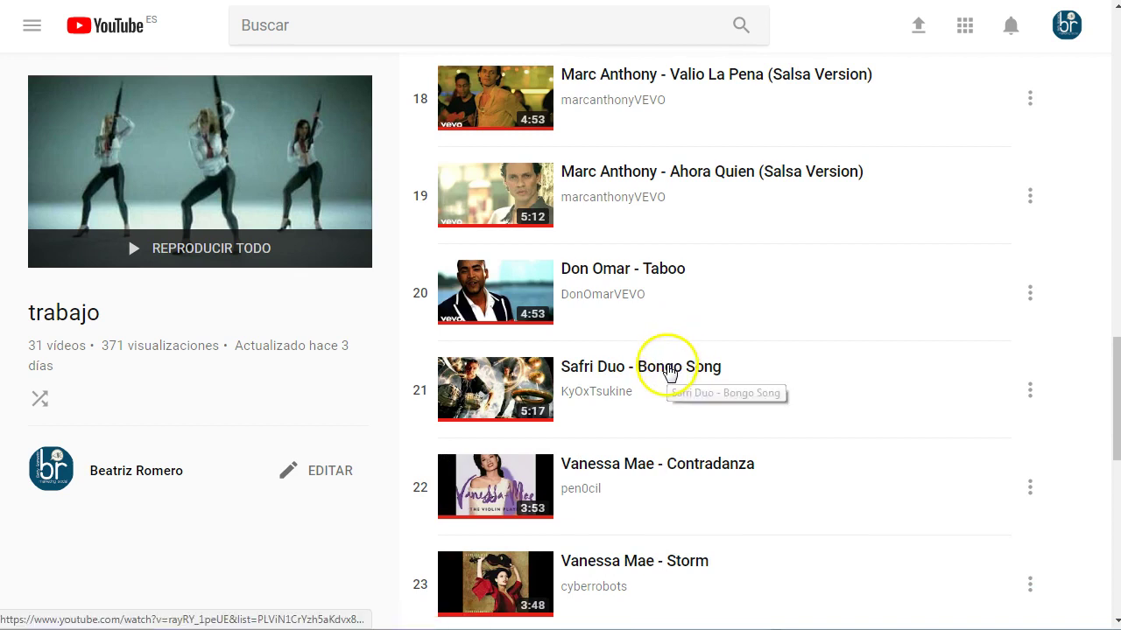
click(670, 371)
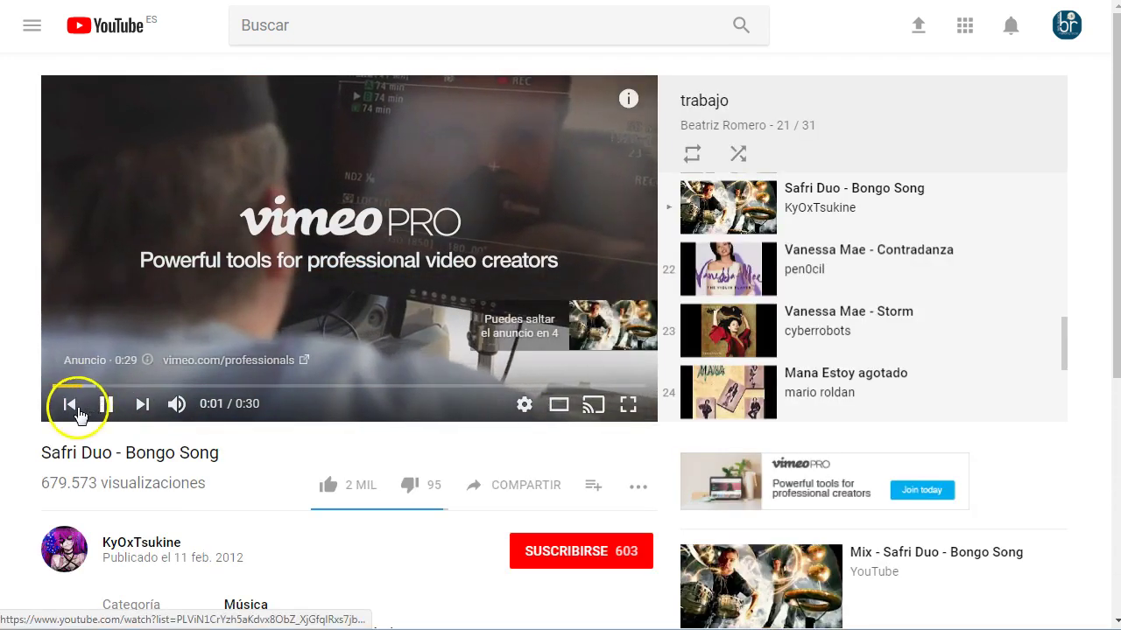
- Mute the video and copy its short share link
click(174, 406)
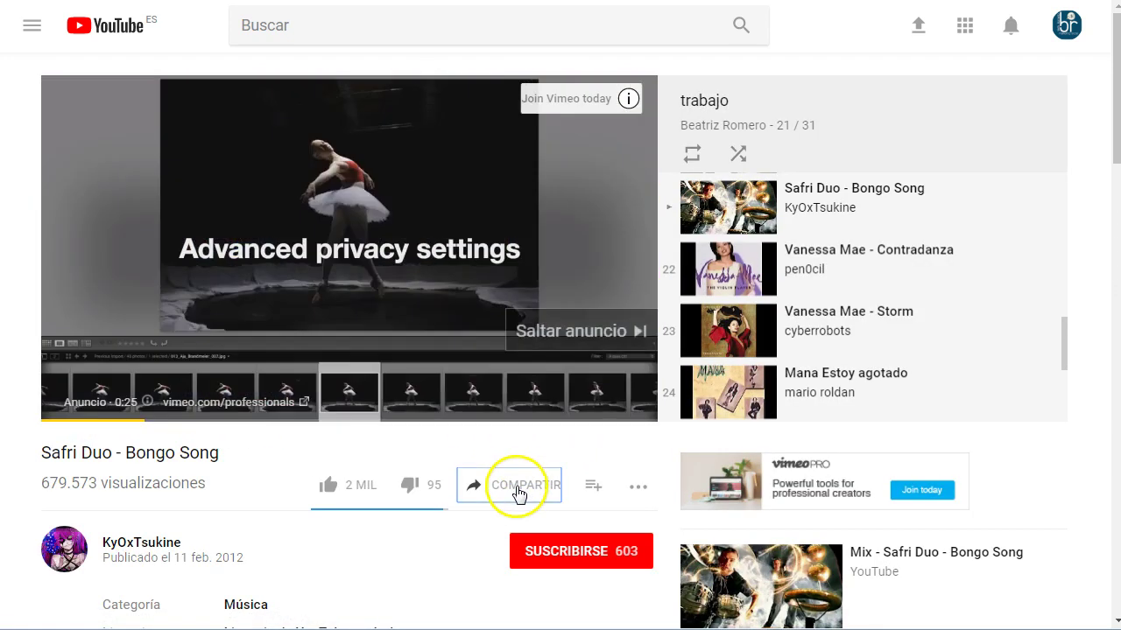
click(518, 490)
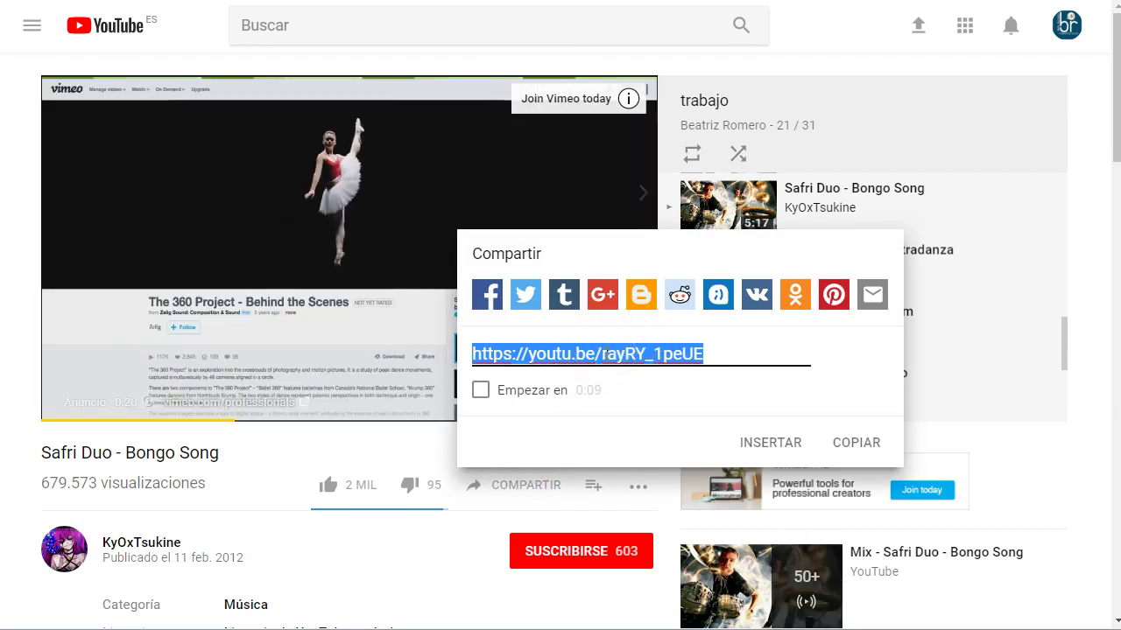
right_click(606, 354)
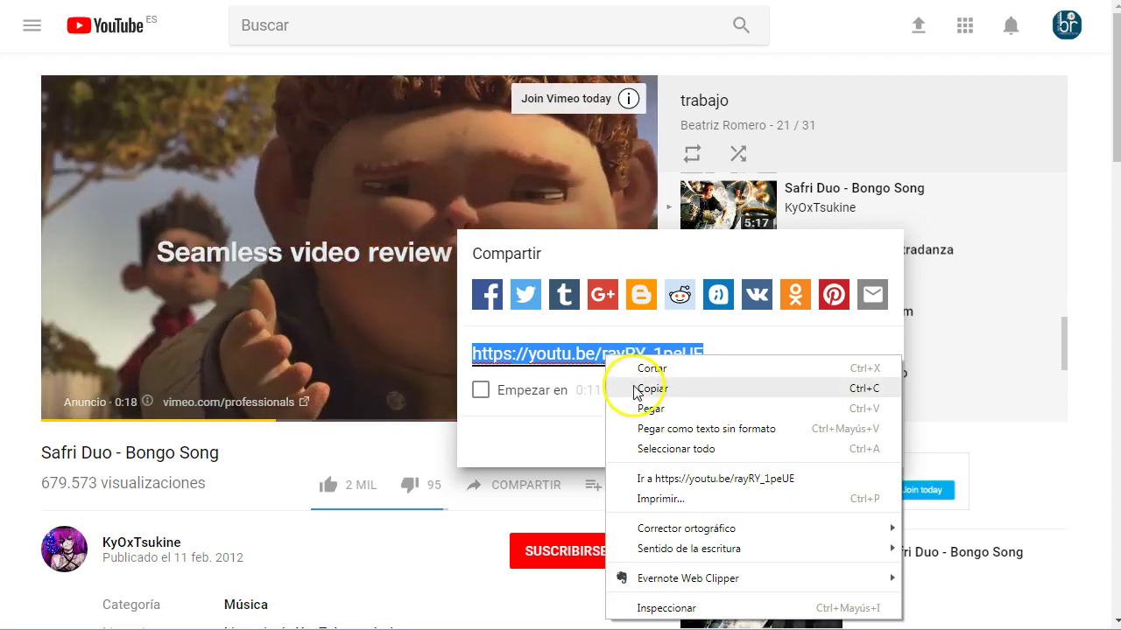
click(651, 389)
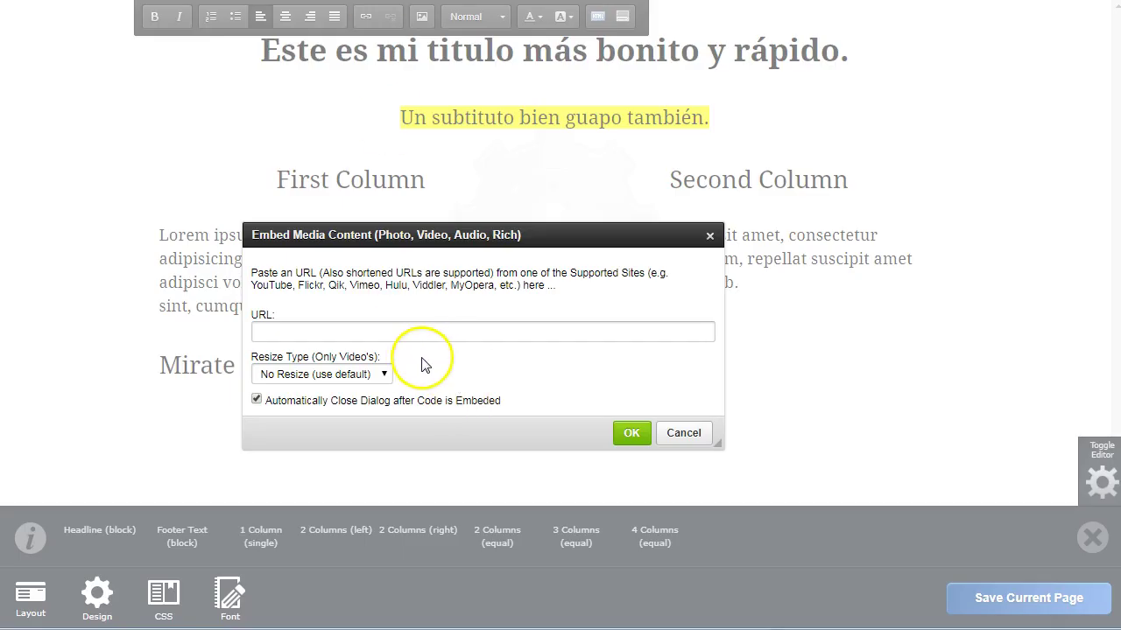
click(342, 330)
right_click(342, 331)
click(410, 430)
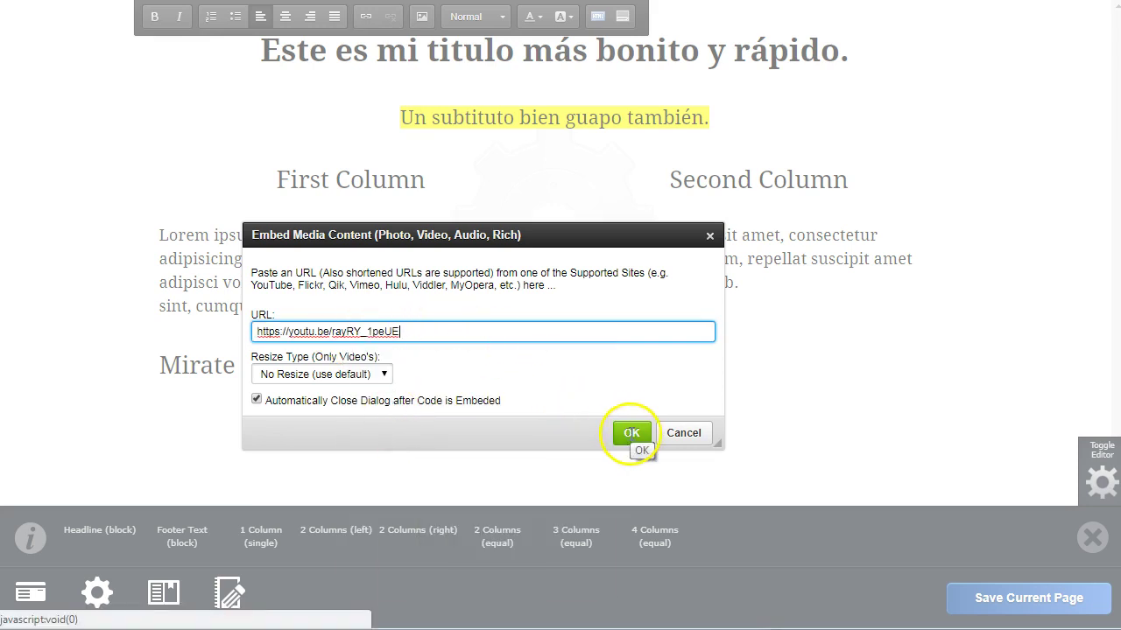
click(632, 432)
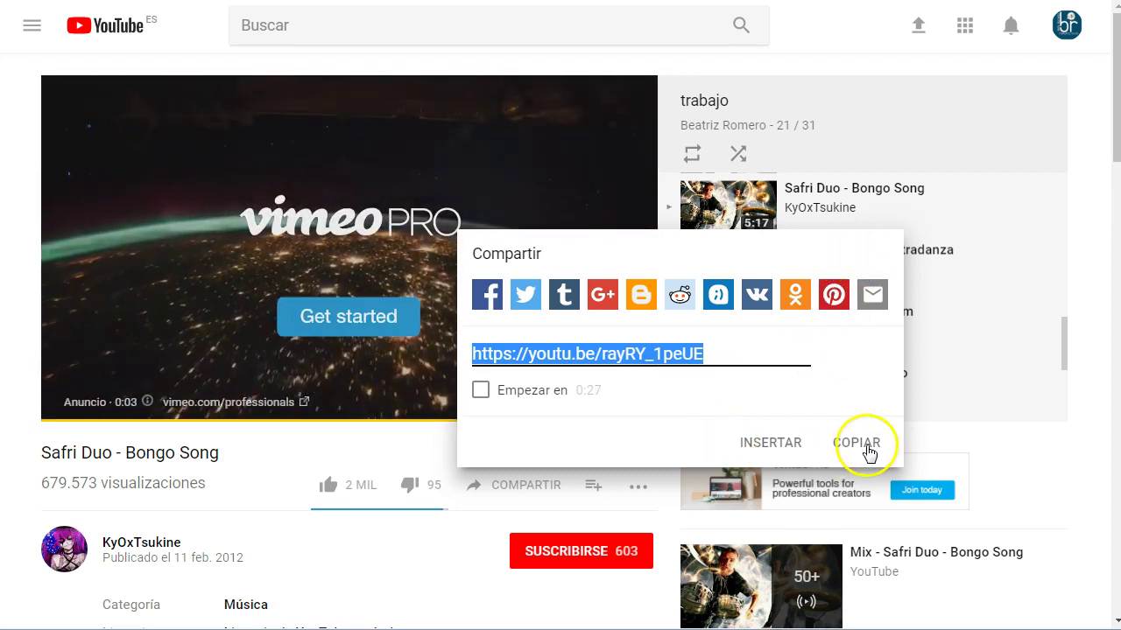
- Return to YouTube, close the share window and copy the full address of the "Safri Duo - Bongo Song" video page
click(389, 577)
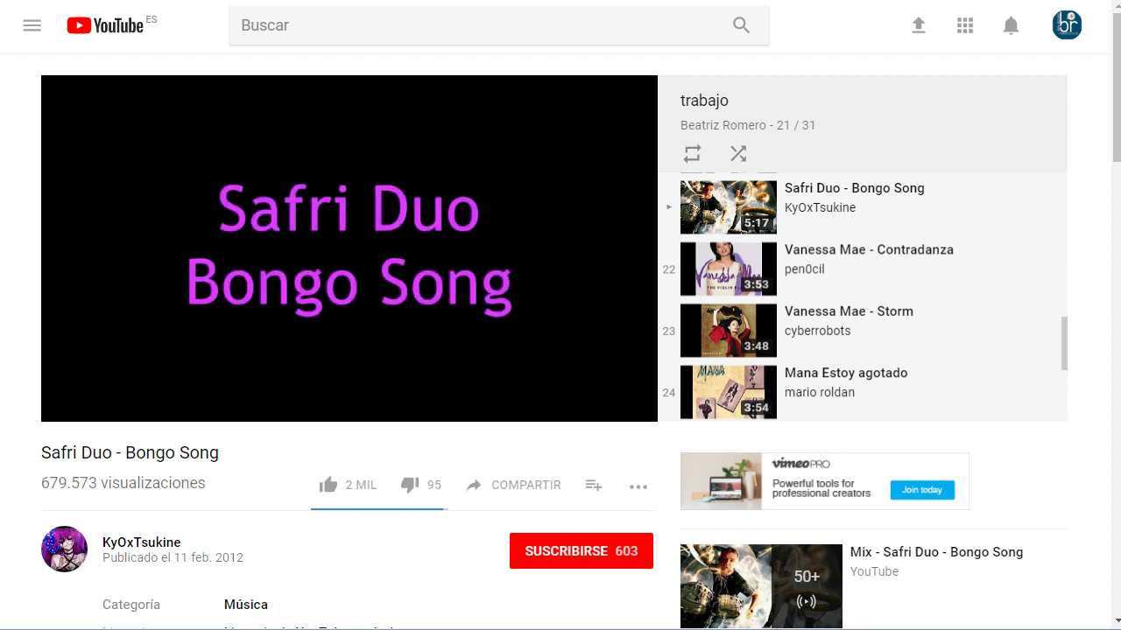
key(F11)
key(ctrl+l)
key(ctrl+c)
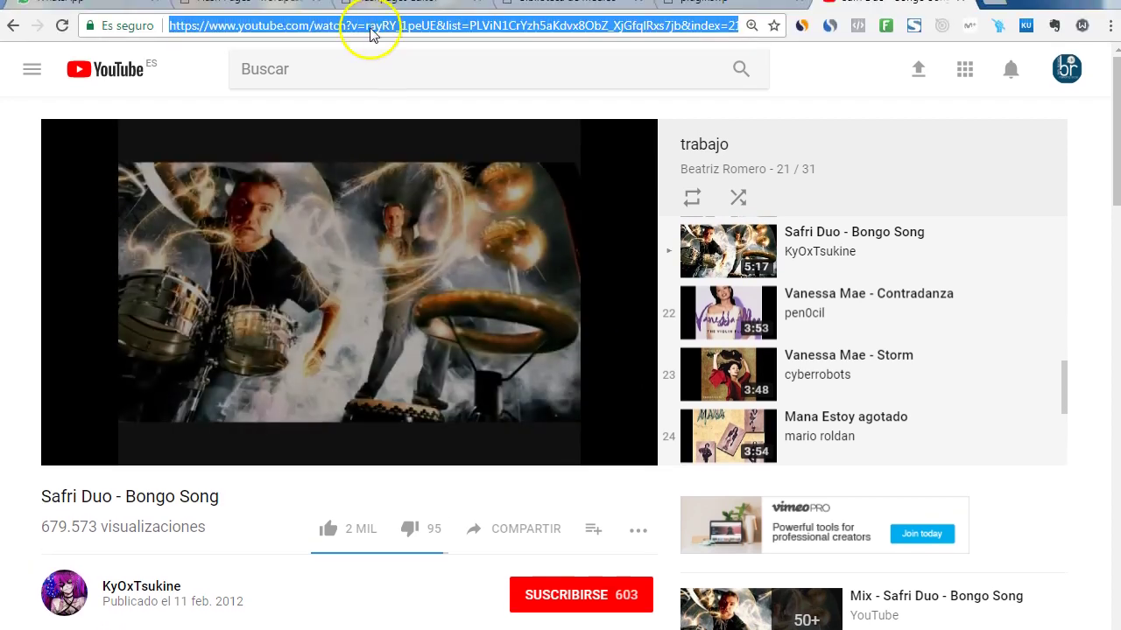
right_click(368, 35)
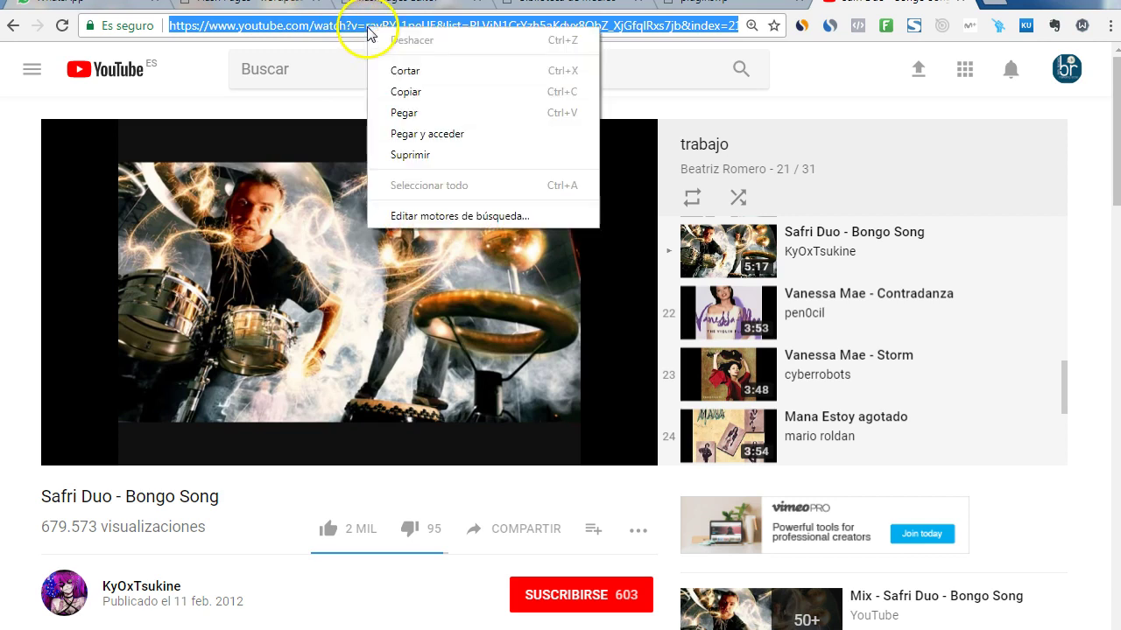
click(410, 88)
key(F11)
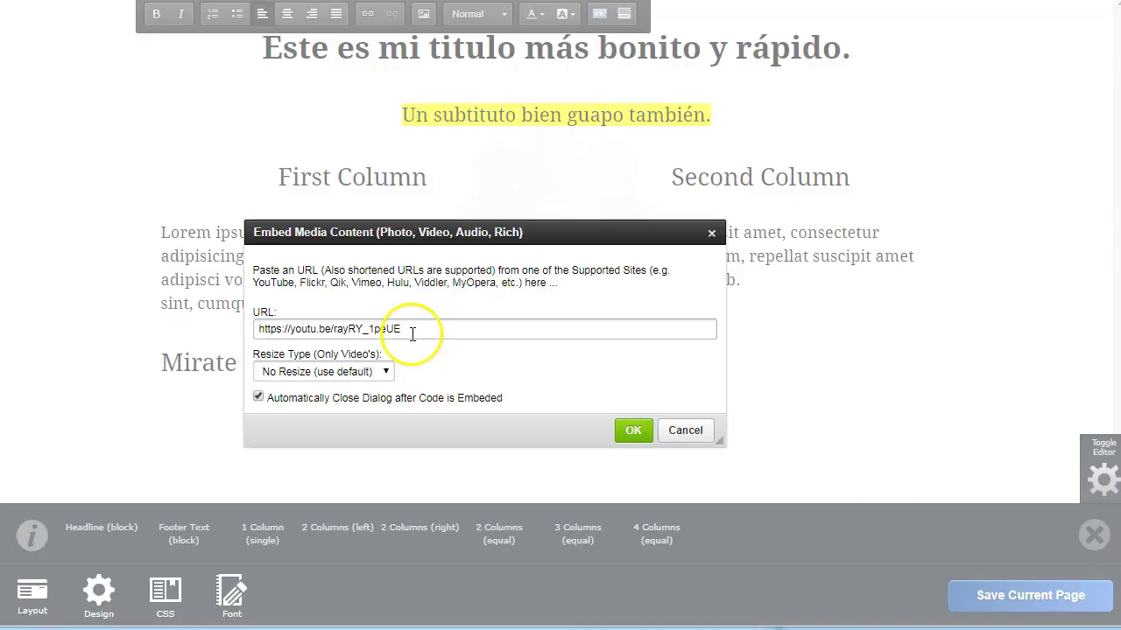
- In the Flash Pages editor, replace the short link with the copied full YouTube address and embed the video with Responsive Resize
drag(385, 328, 236, 328)
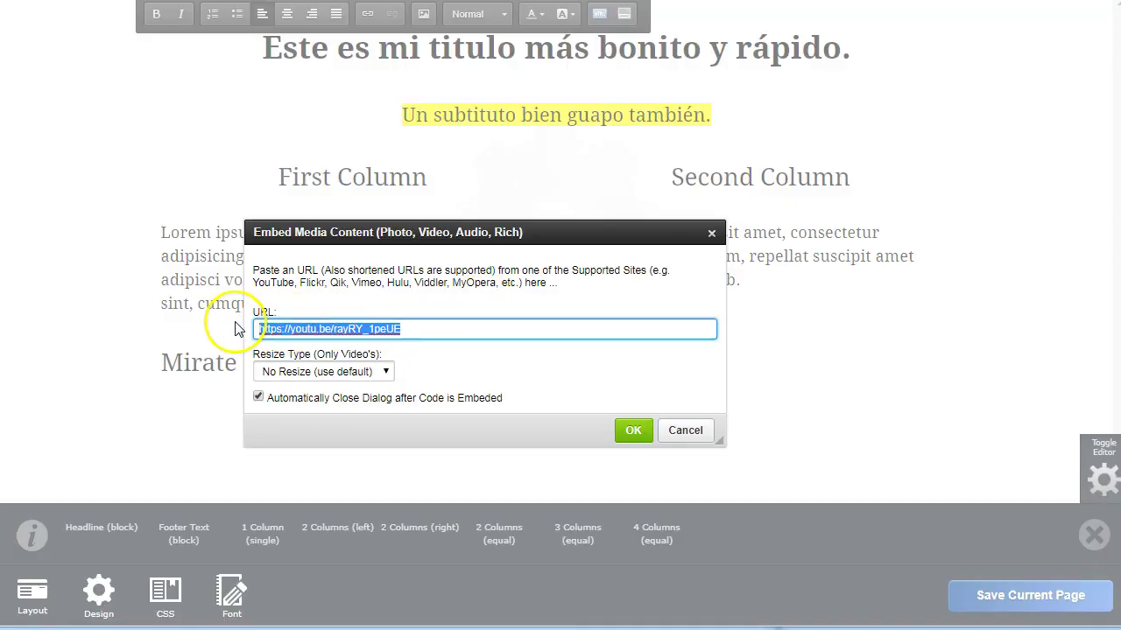
key(BackSpace)
right_click(295, 327)
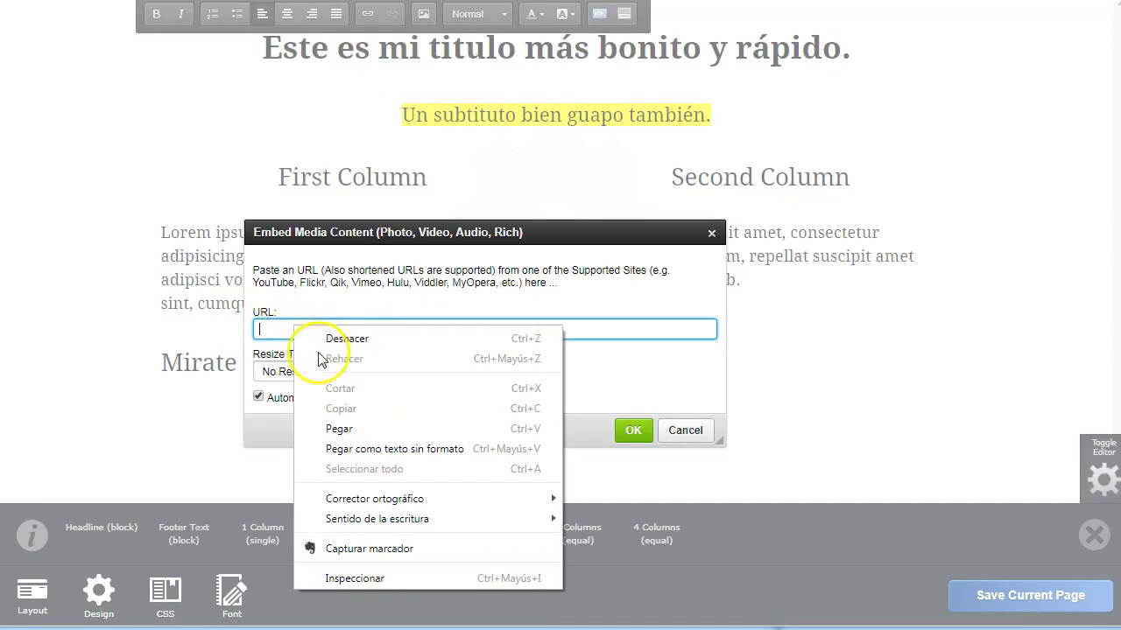
click(349, 429)
click(383, 372)
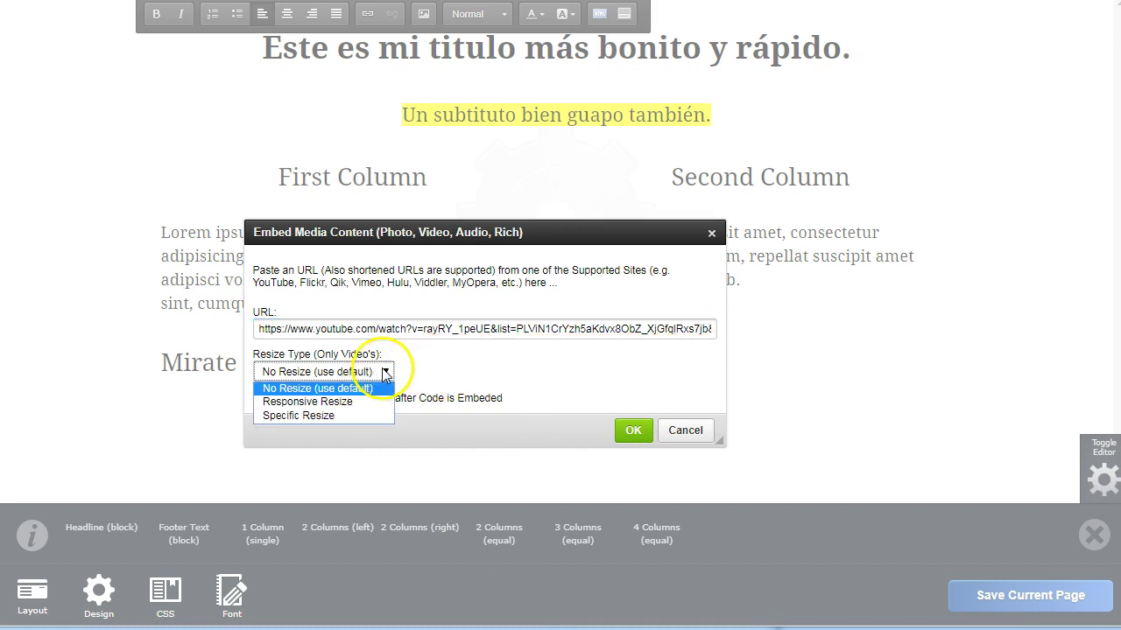
click(298, 406)
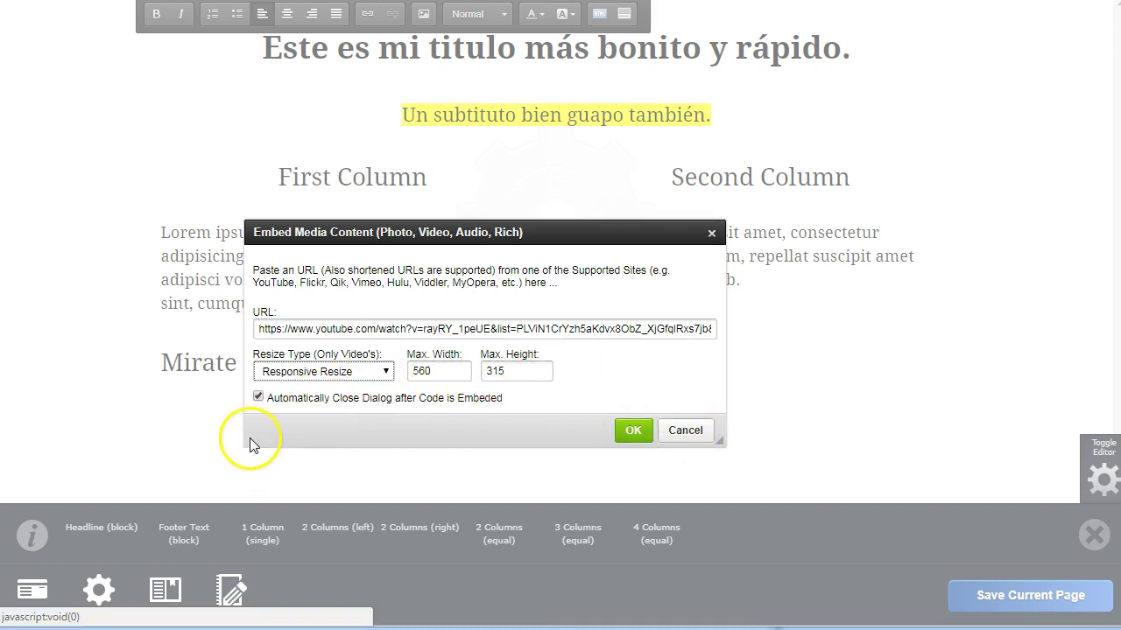
click(629, 430)
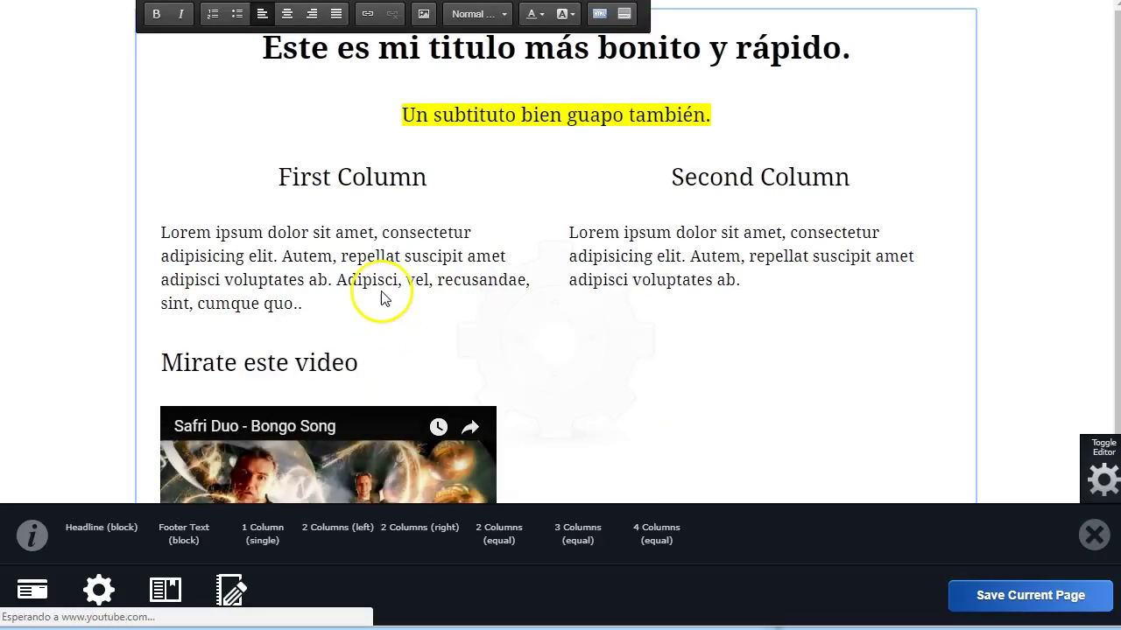
- Preview the page and its embedded video with the editor hidden, and show the editor again
scroll(385, 307, down, 1)
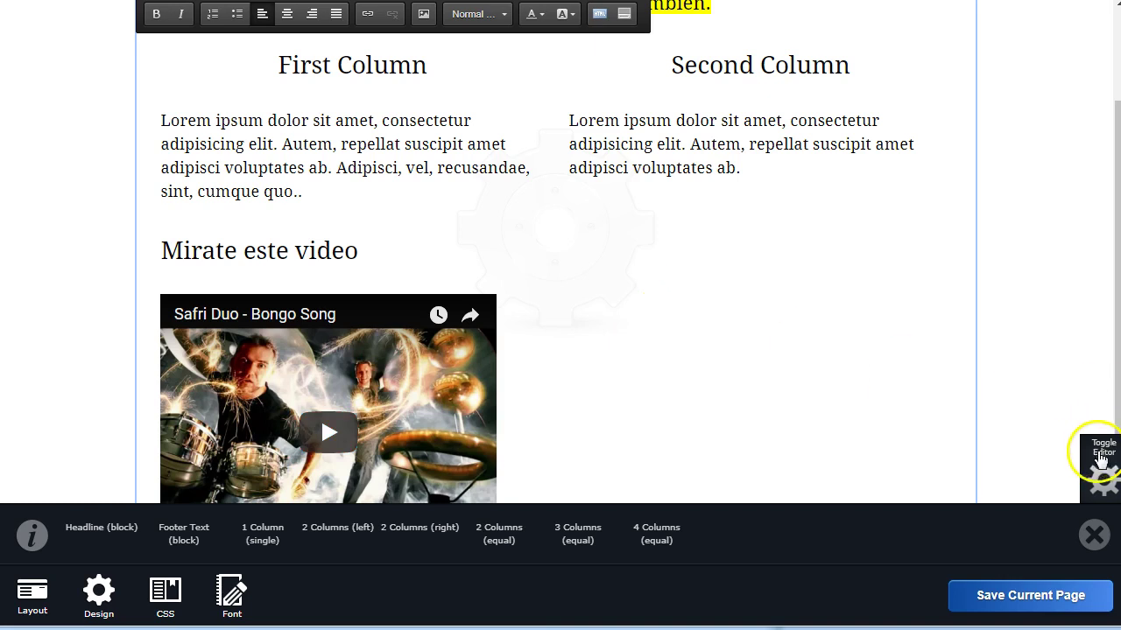
click(1101, 481)
scroll(481, 360, up, 1)
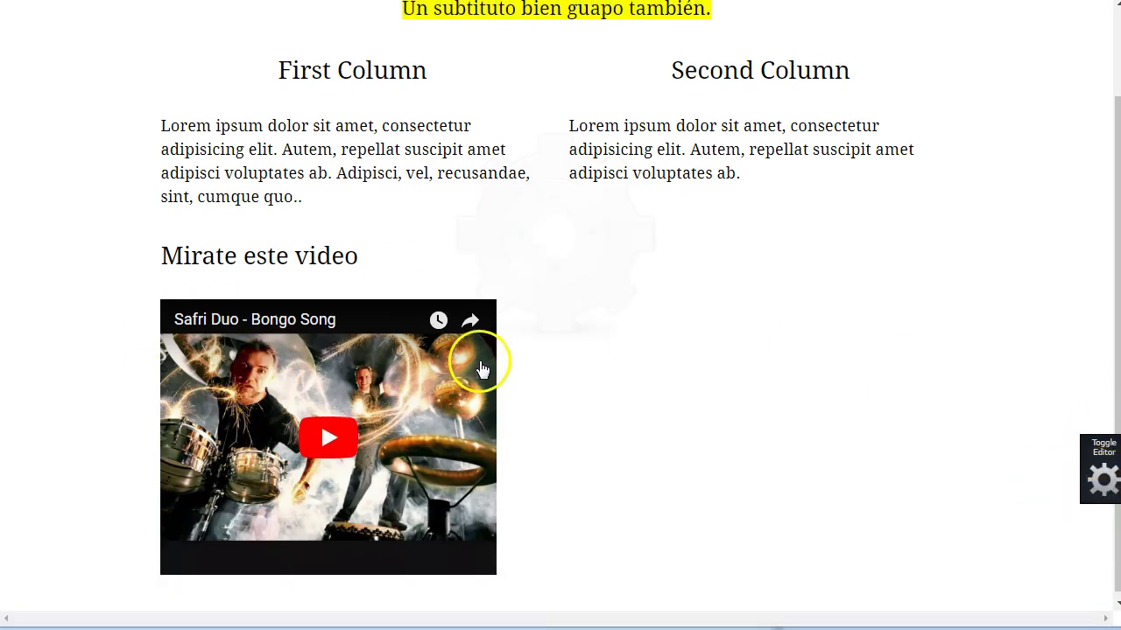
scroll(473, 315, down, 1)
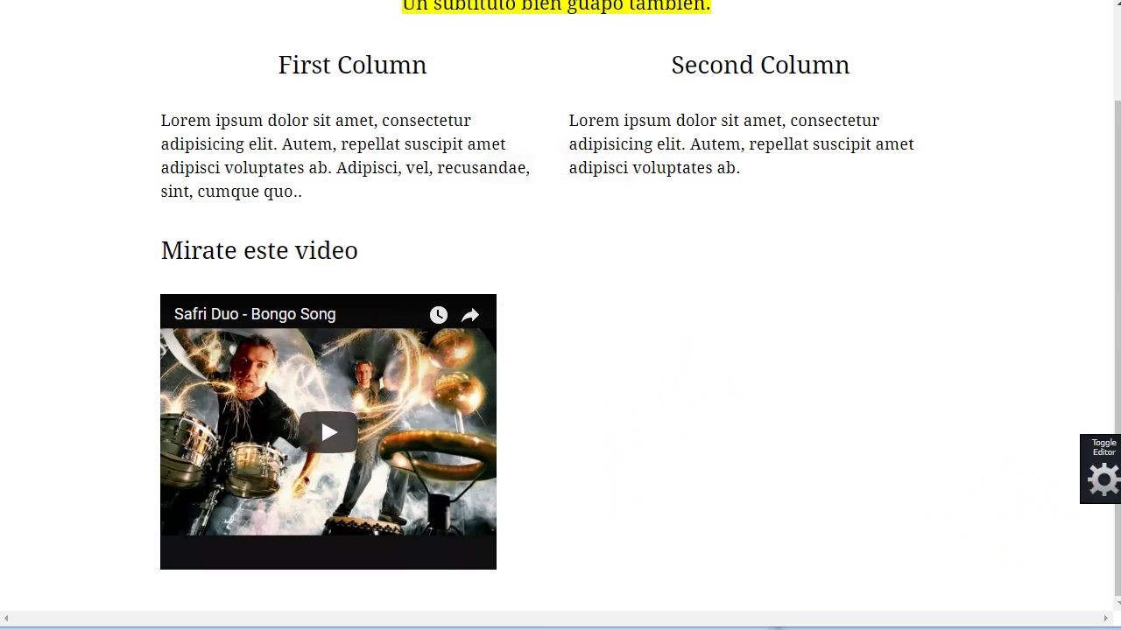
click(1103, 487)
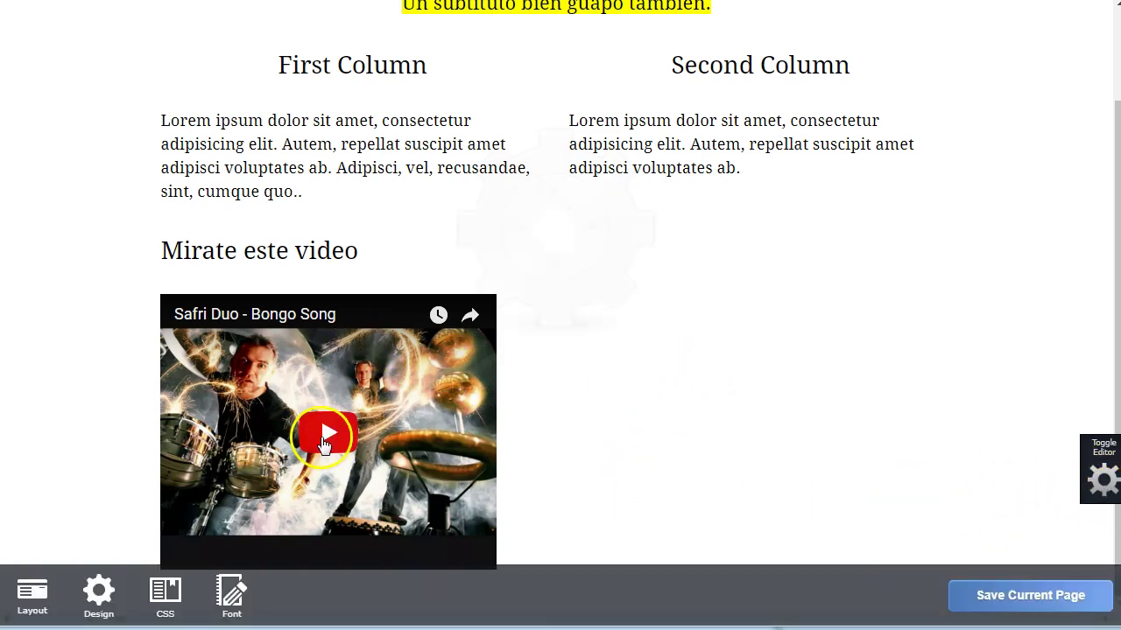
- Apply the preset page background BG #13 and replace it with BG #24
click(99, 595)
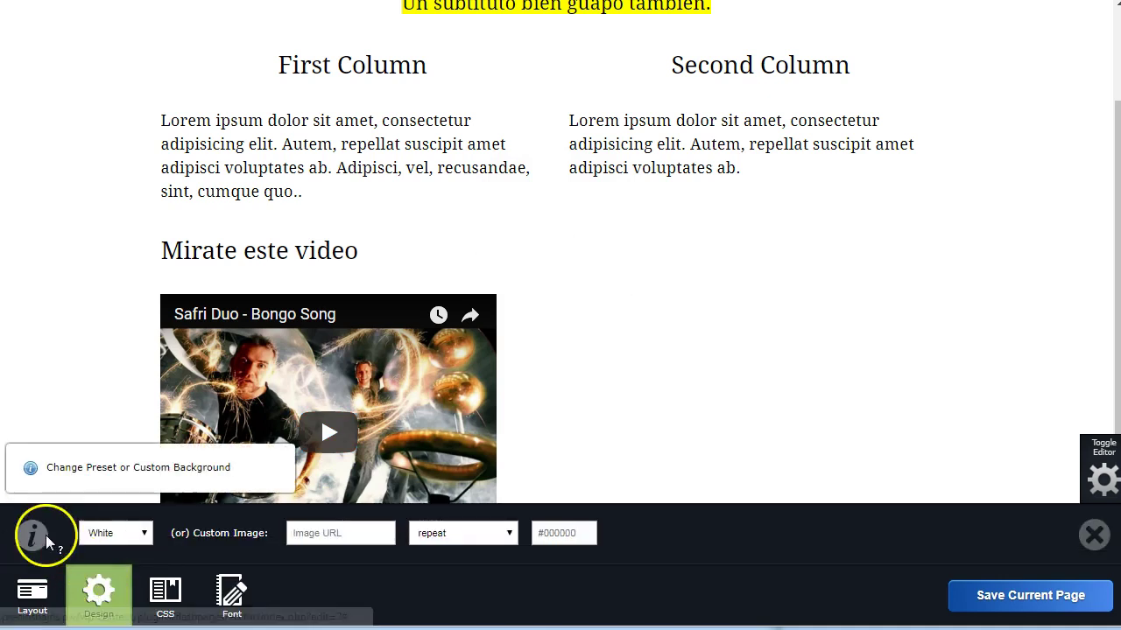
click(144, 534)
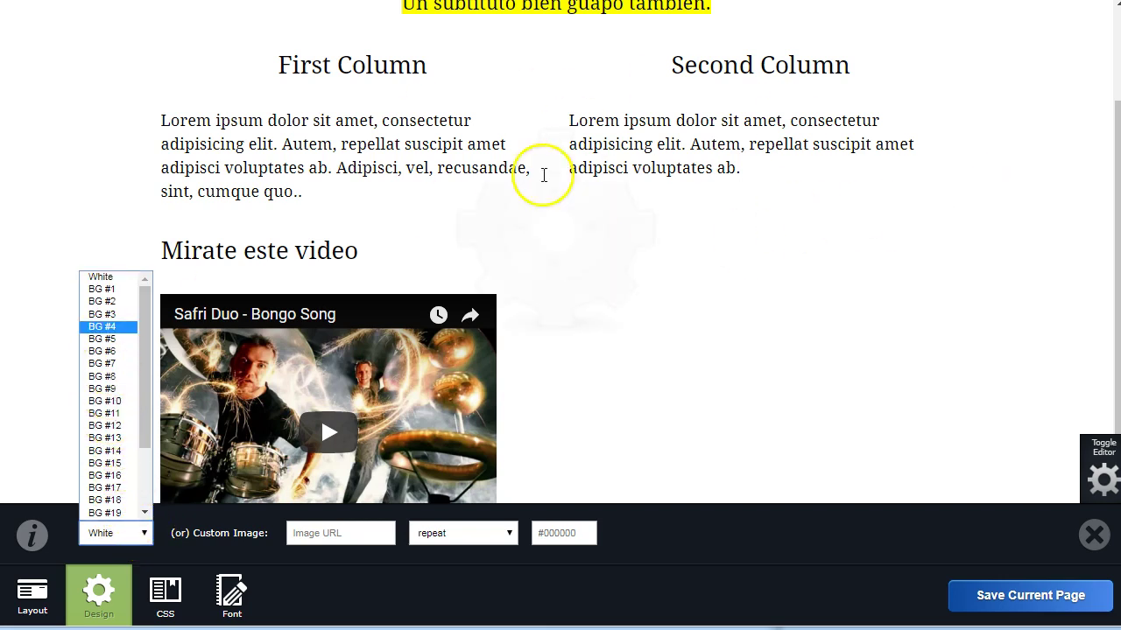
click(113, 438)
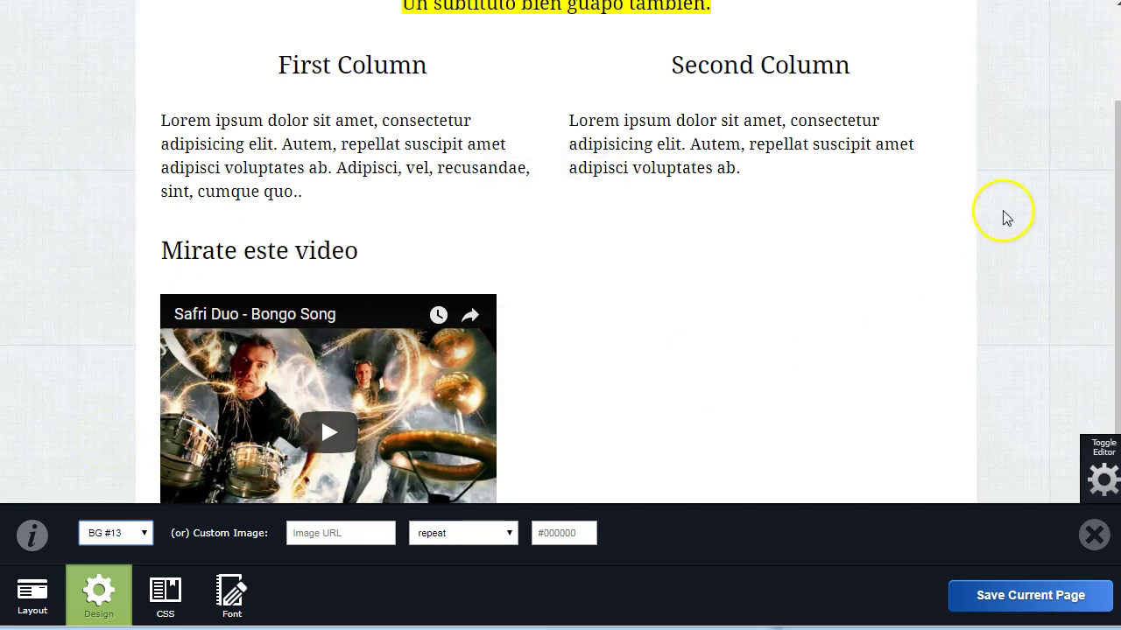
click(131, 533)
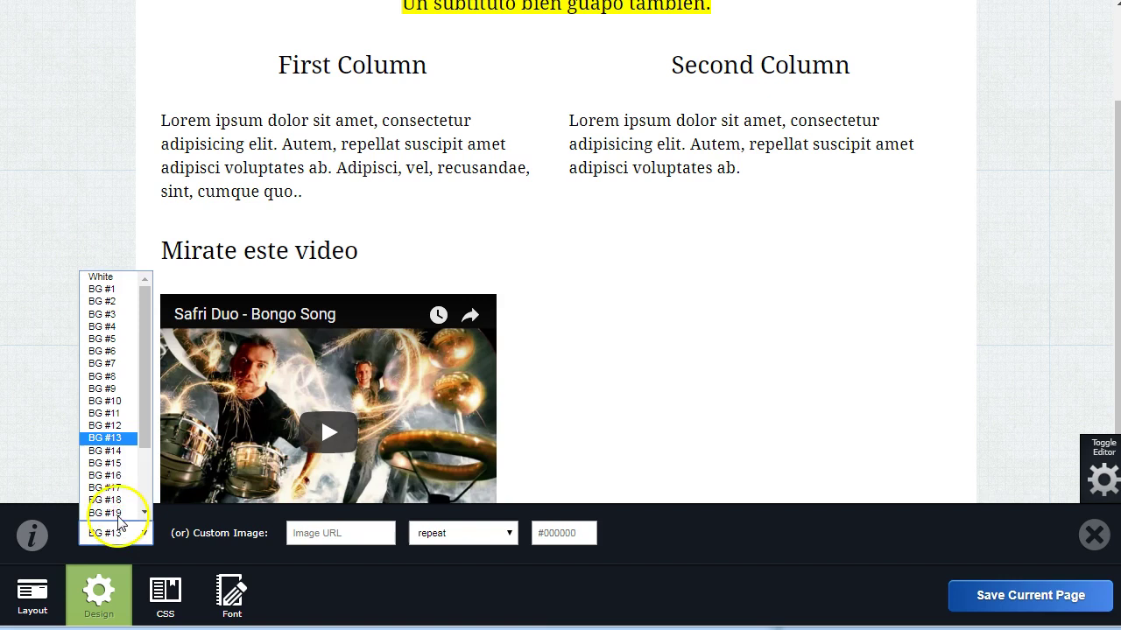
scroll(99, 469, down, 2)
click(105, 490)
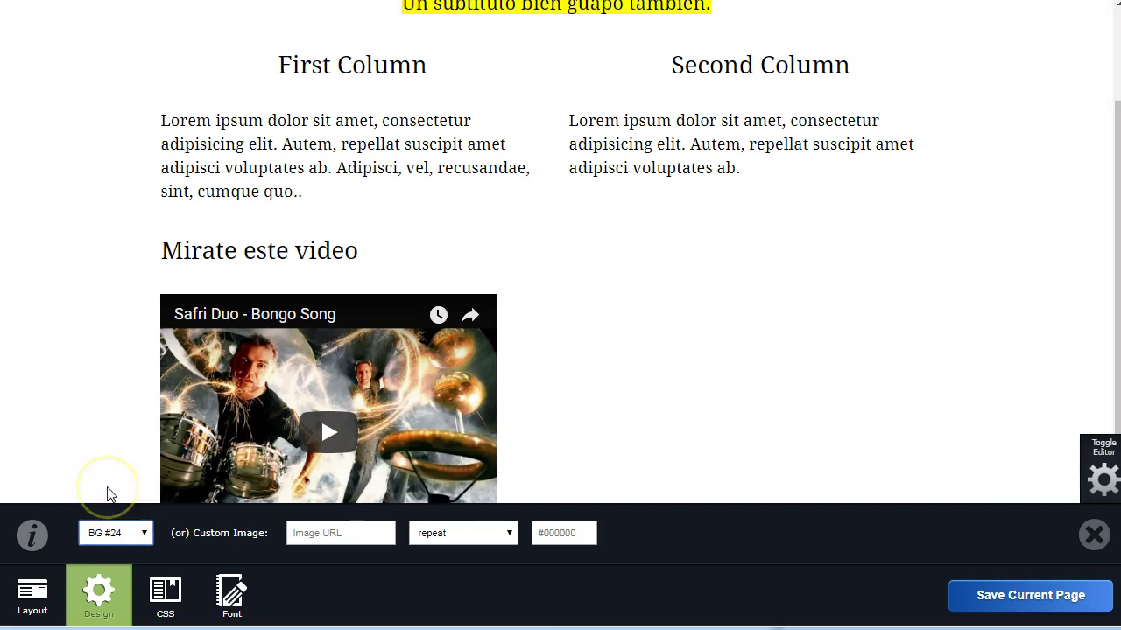
- Replace the page background with the preset BG #26 and view the repeat options for a custom background image
click(137, 537)
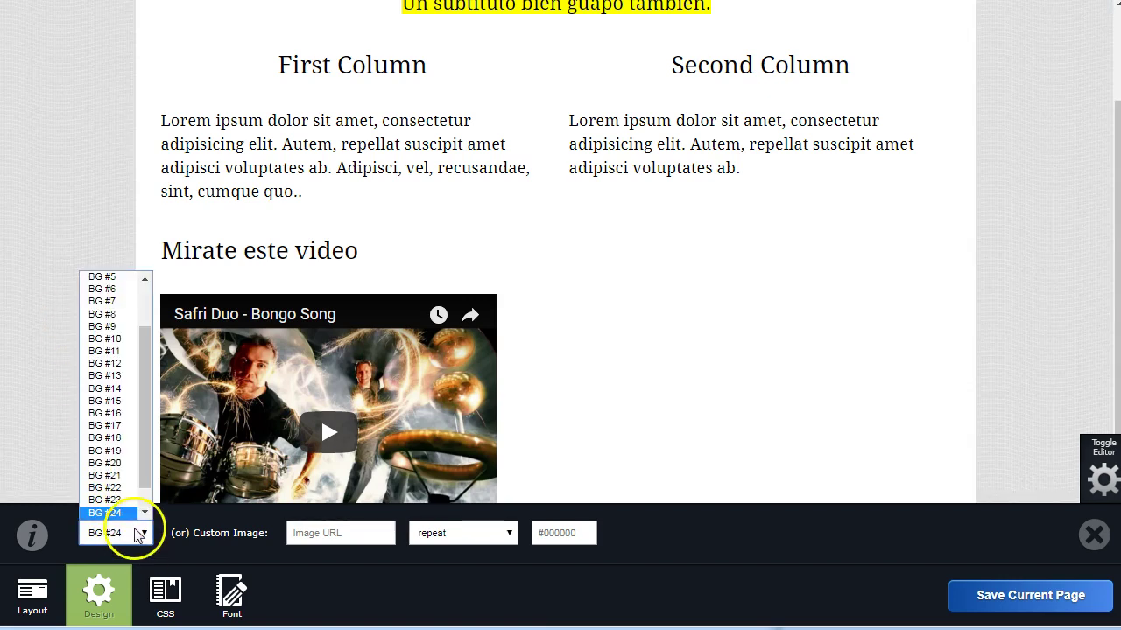
click(111, 518)
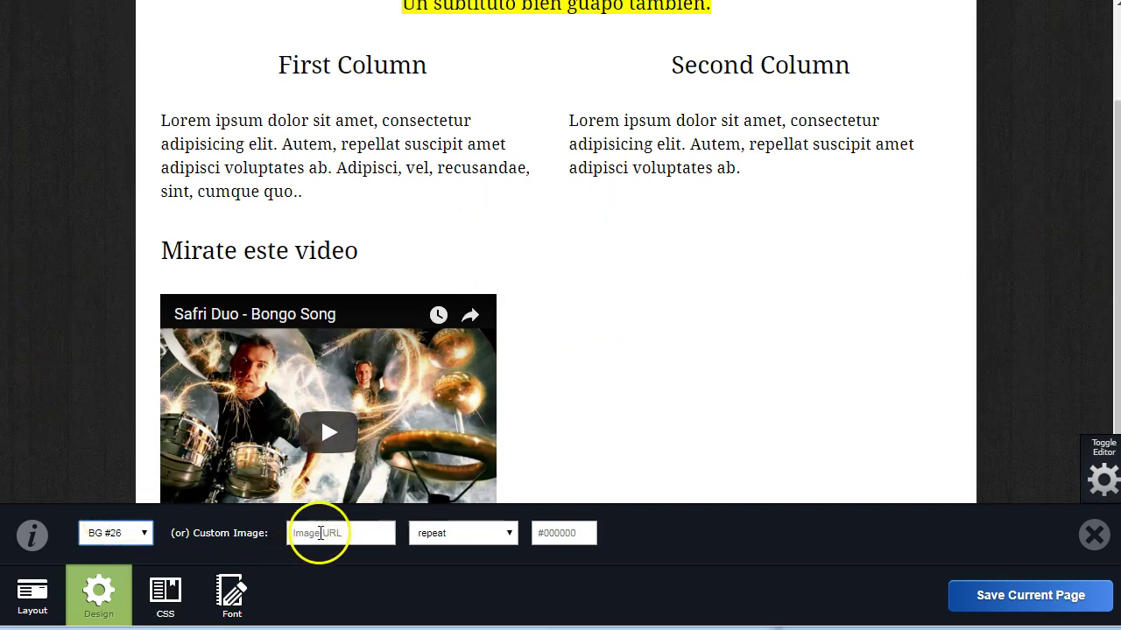
click(480, 536)
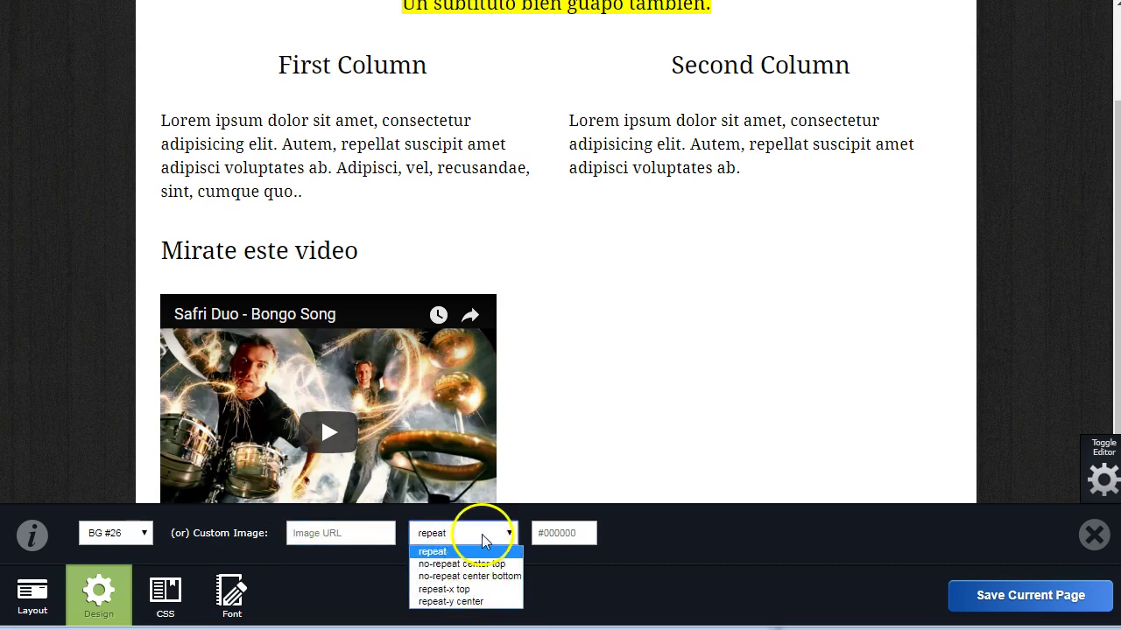
click(482, 536)
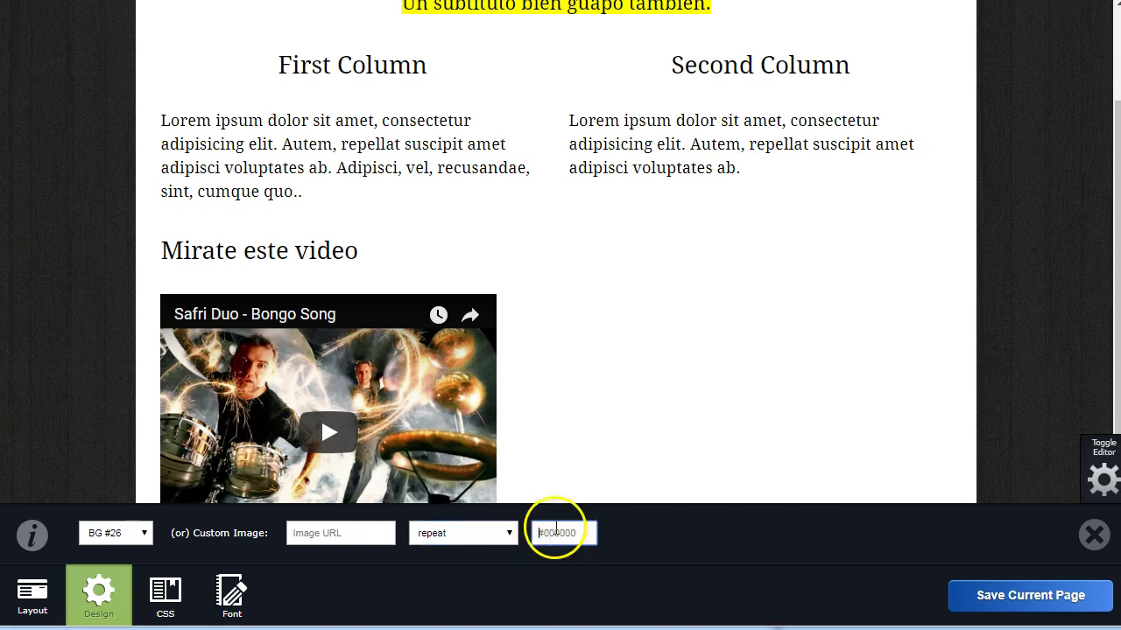
click(99, 594)
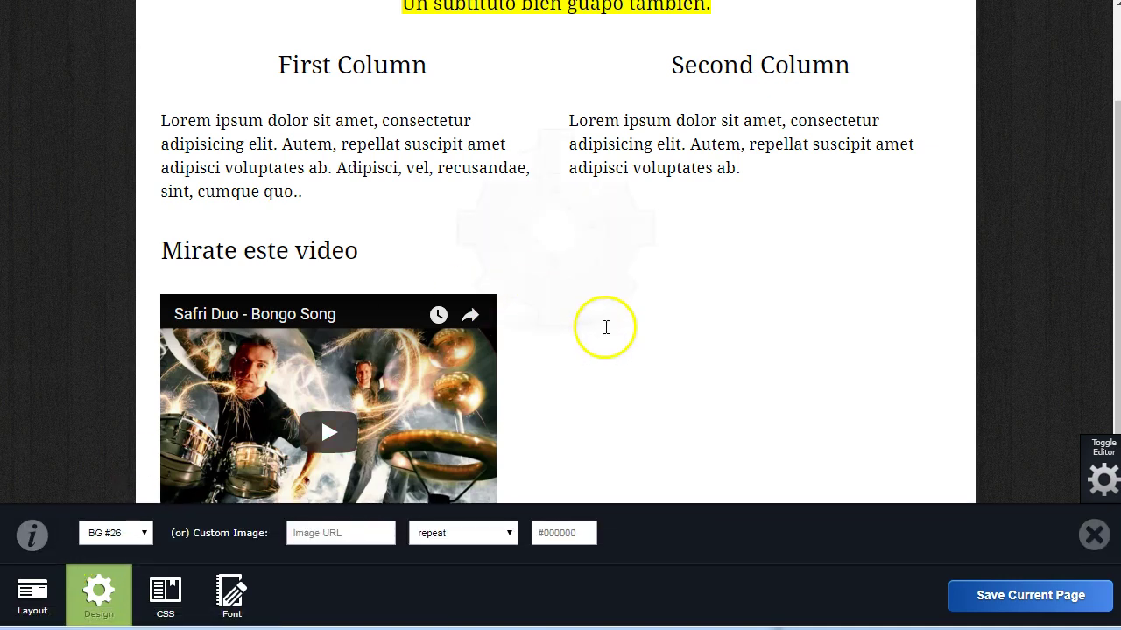
- Preview the page on its dark background with the editor hidden, show the editor again and reopen the design settings
click(1102, 483)
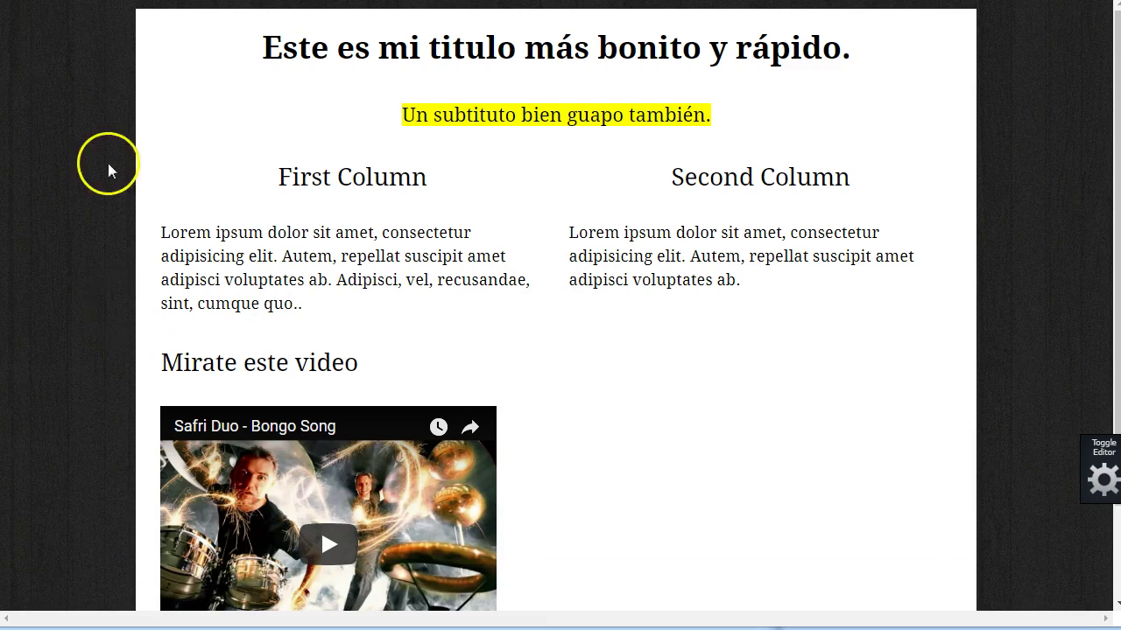
scroll(125, 219, down, 3)
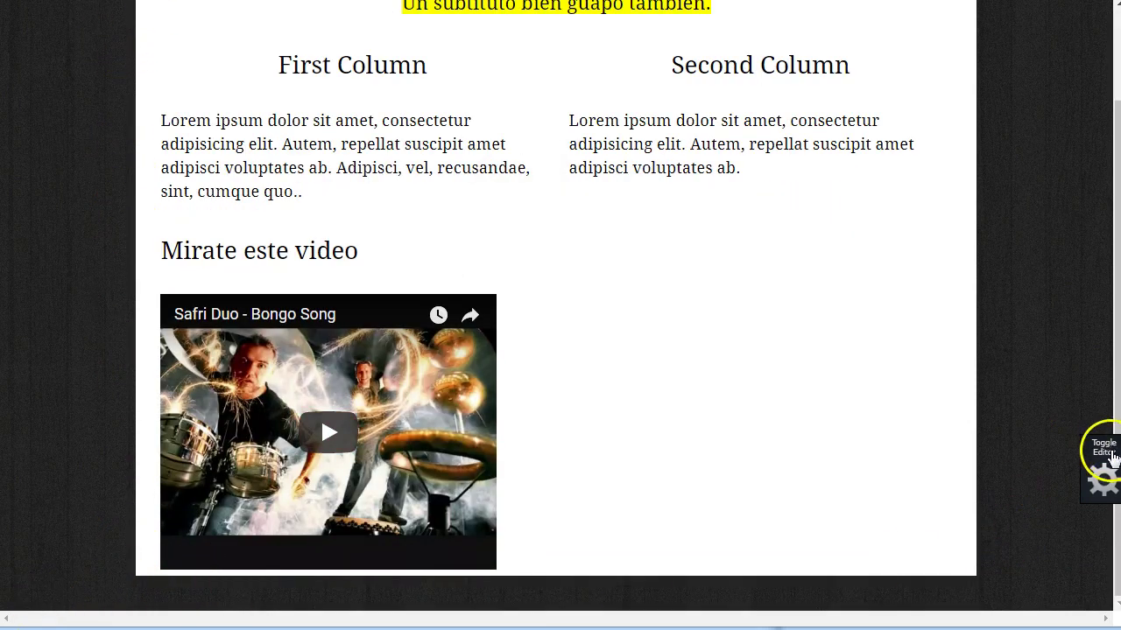
click(1110, 487)
click(102, 599)
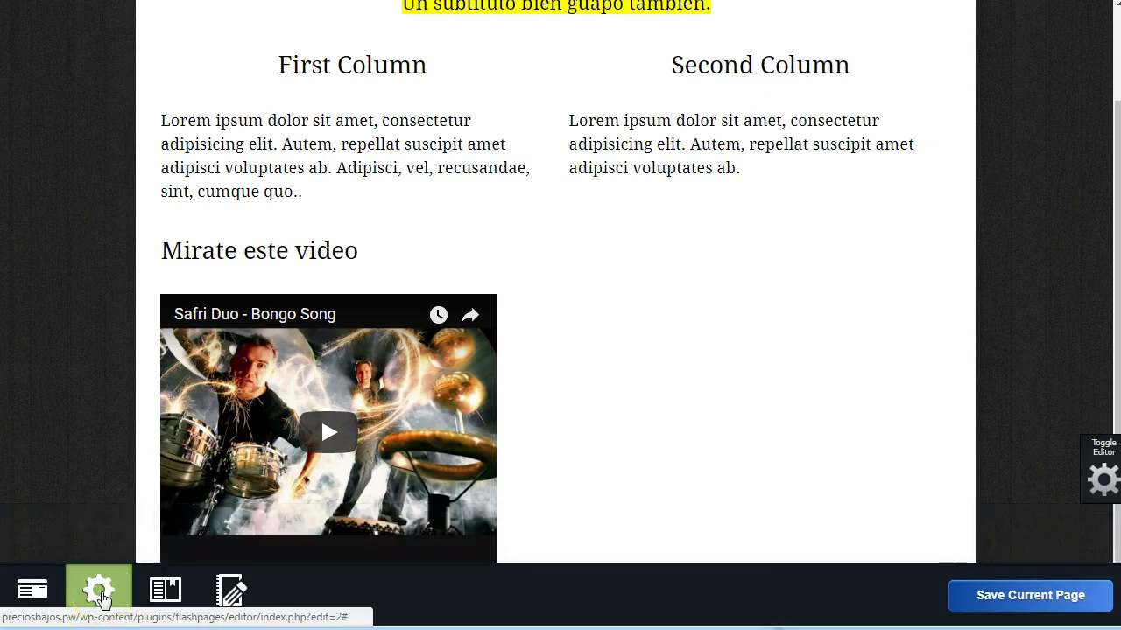
- Give the page container Rounded Corners, preview its lower corners with the editor hidden, and show the editor again
click(165, 597)
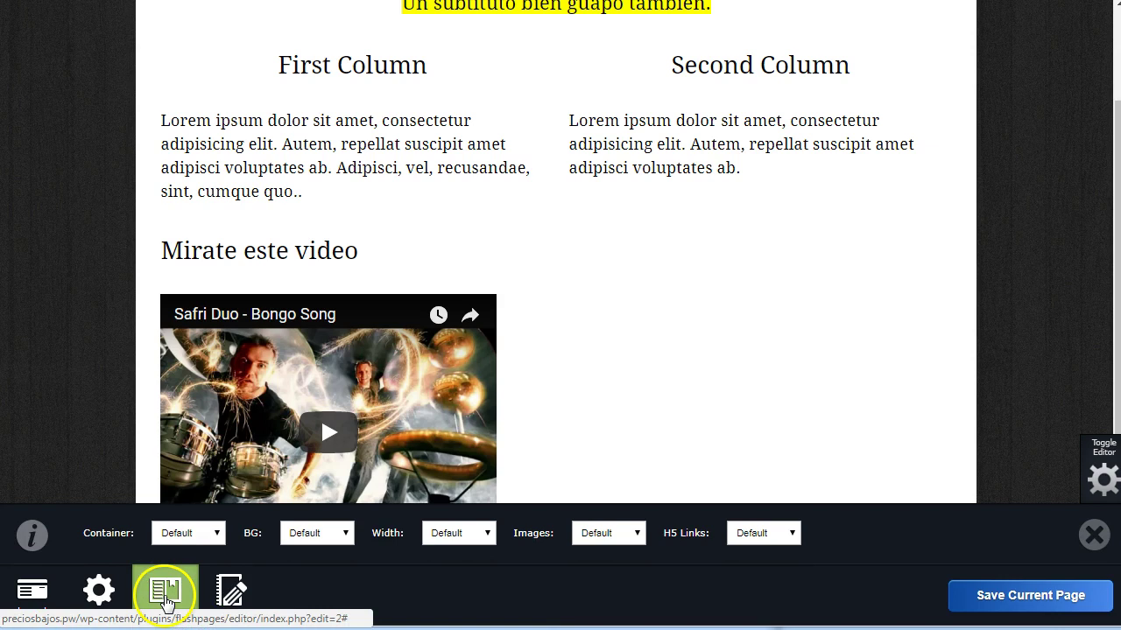
click(200, 533)
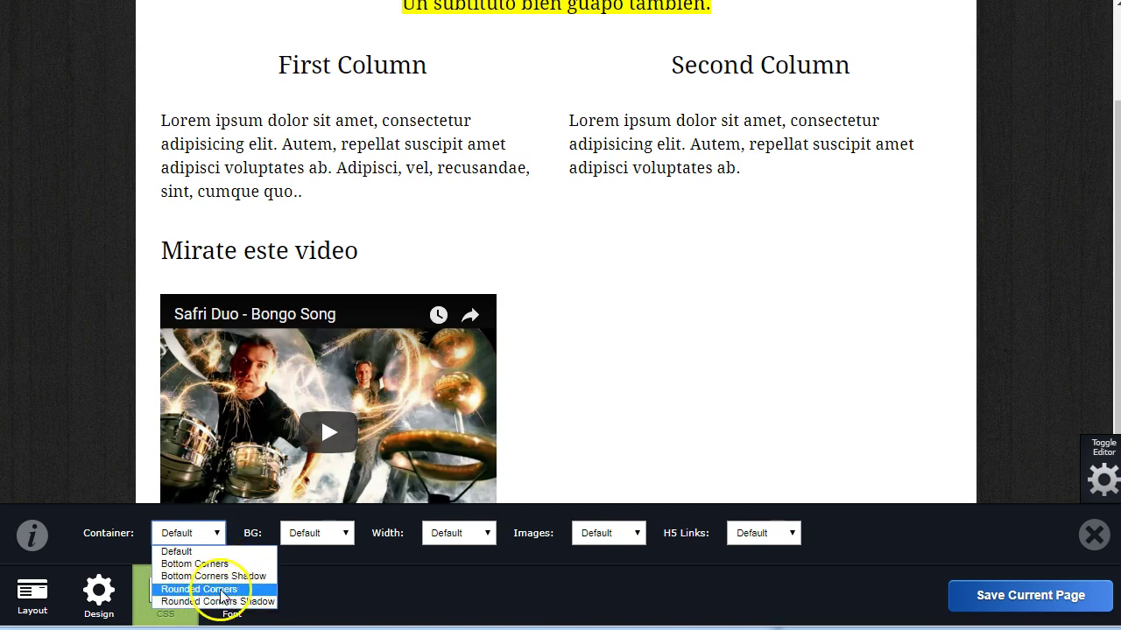
click(224, 592)
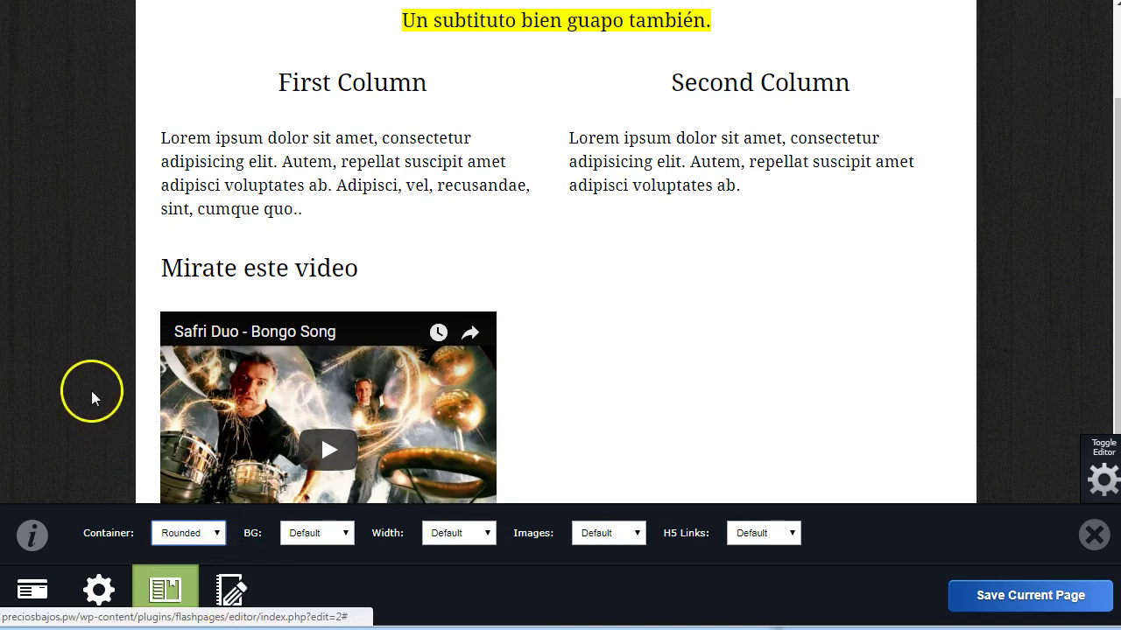
click(1096, 534)
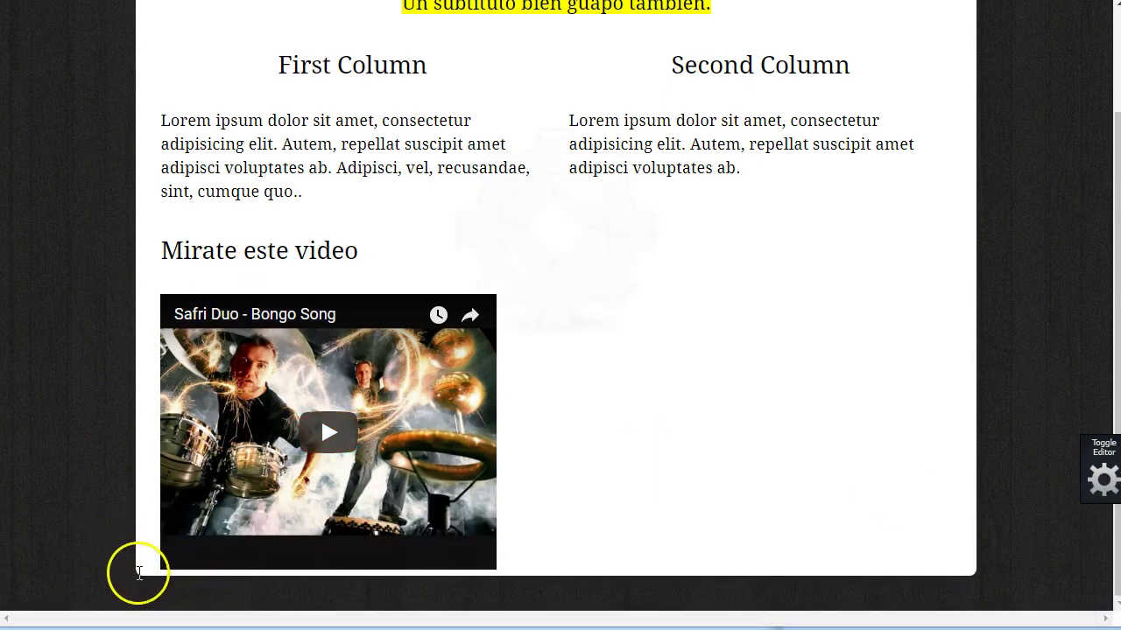
click(1088, 490)
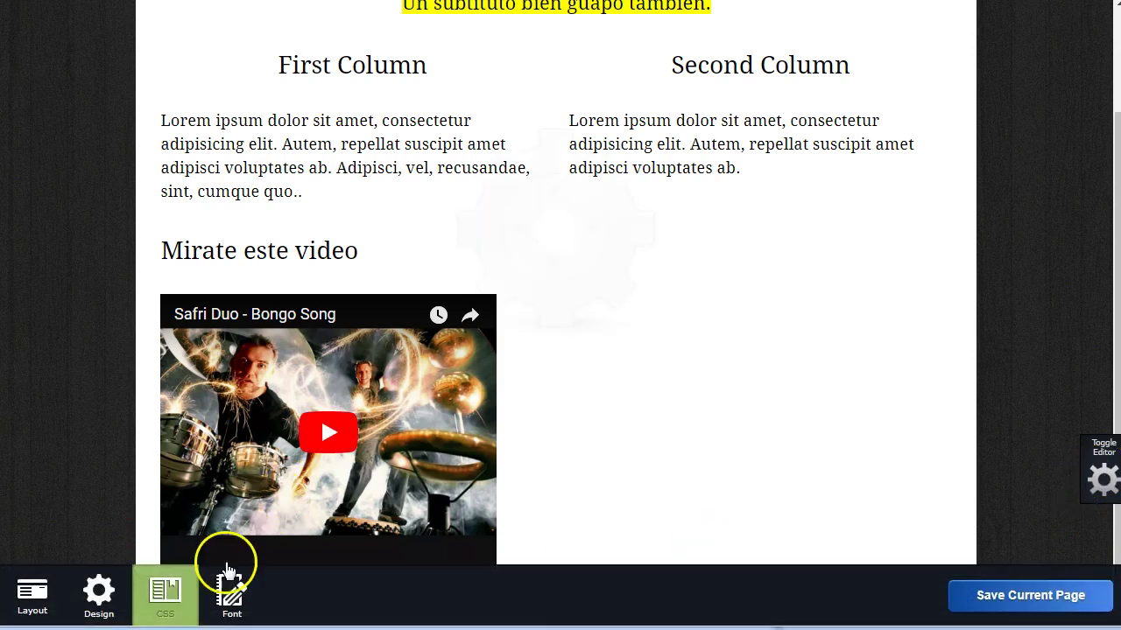
- Change the container style to Rounded Corners Shadow, preview the page with the editor hidden, and show the editor again
click(164, 590)
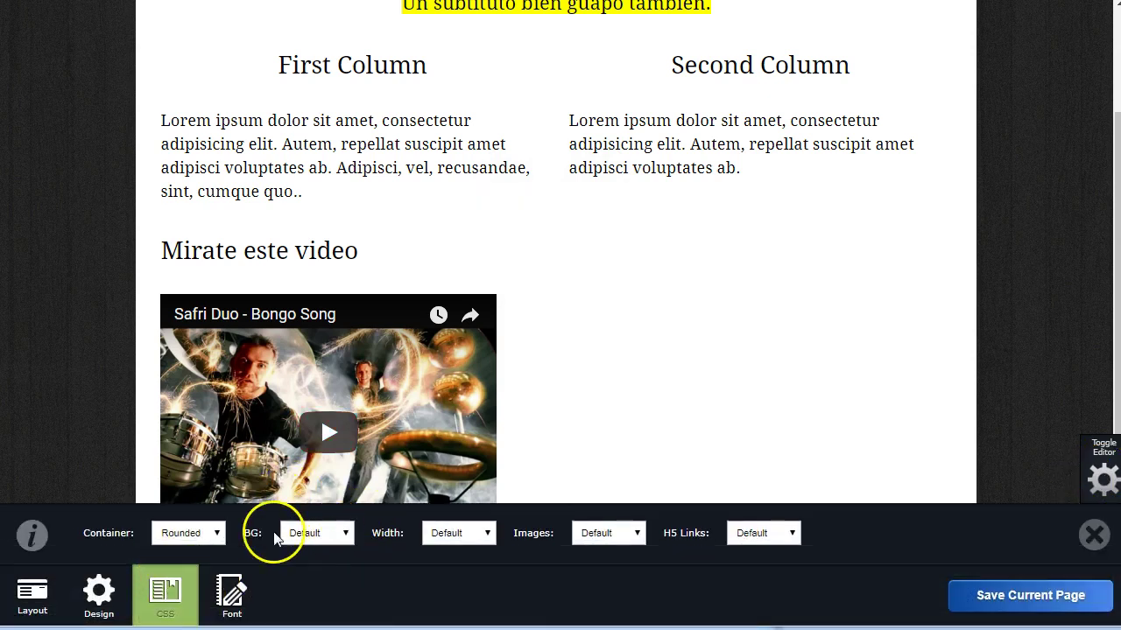
click(185, 534)
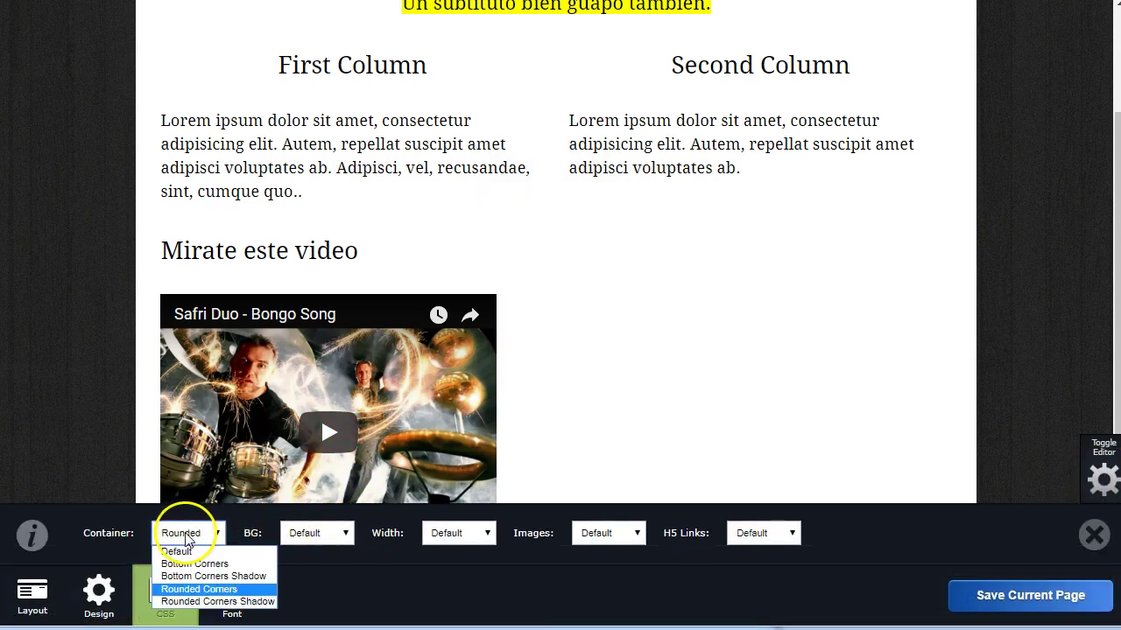
click(251, 603)
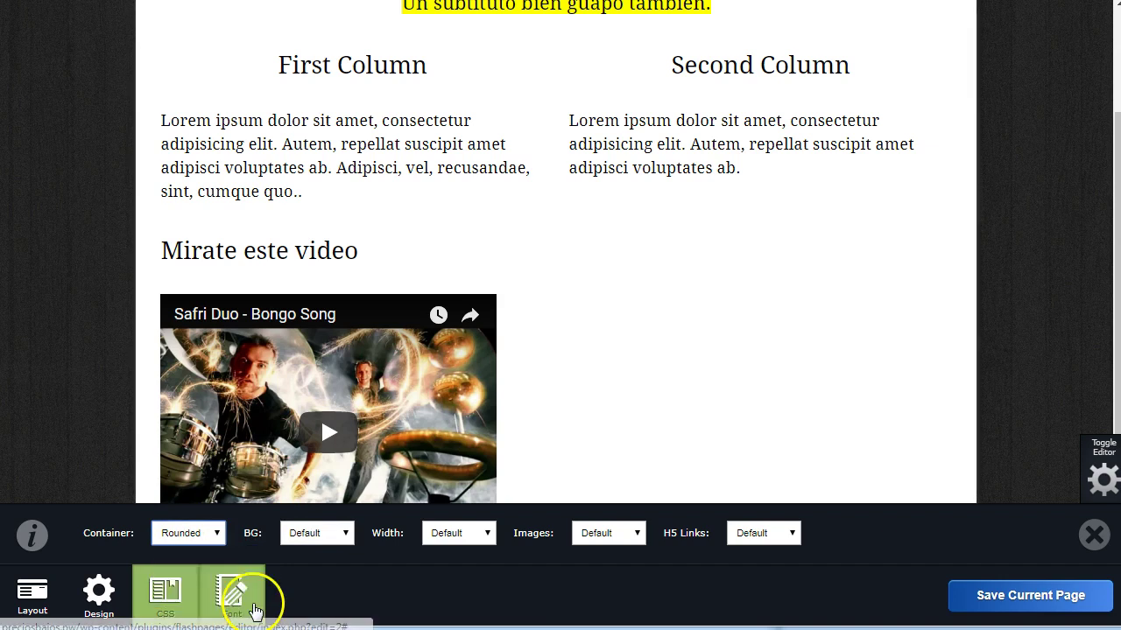
click(1104, 483)
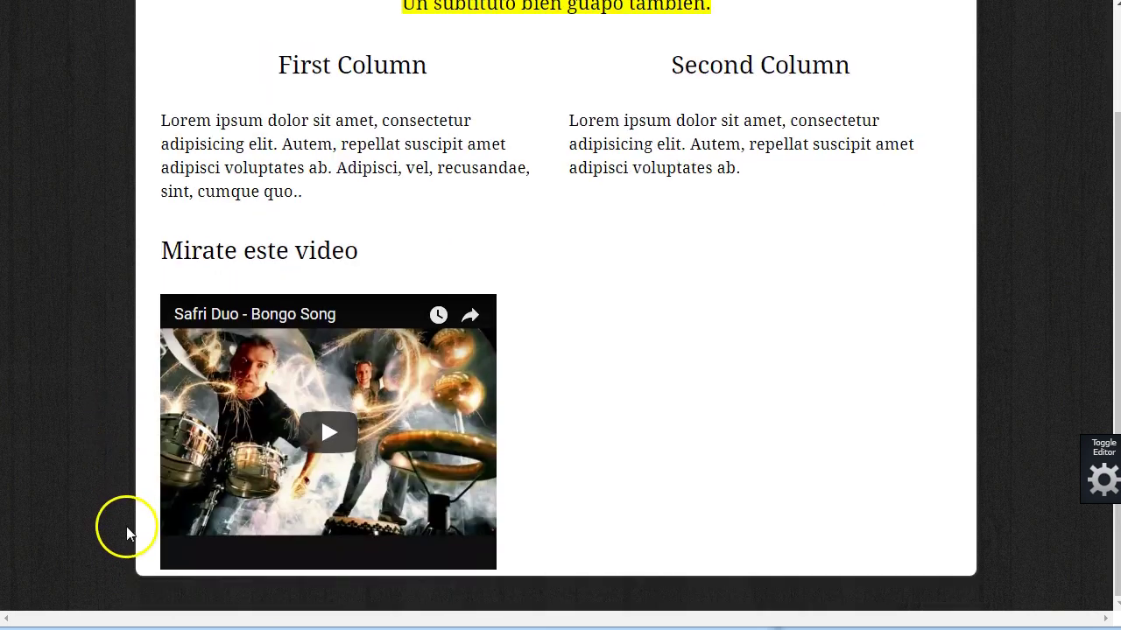
click(1096, 495)
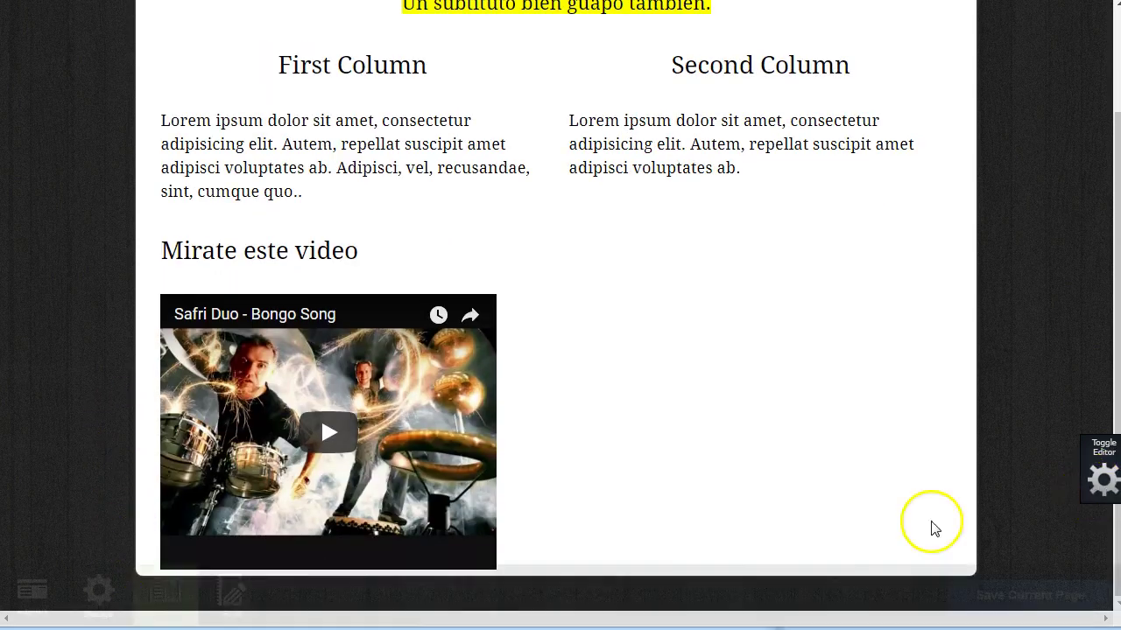
- Try the Dark Opacity, No Background and White Opacity options for the container background, and restore it to Default
click(166, 592)
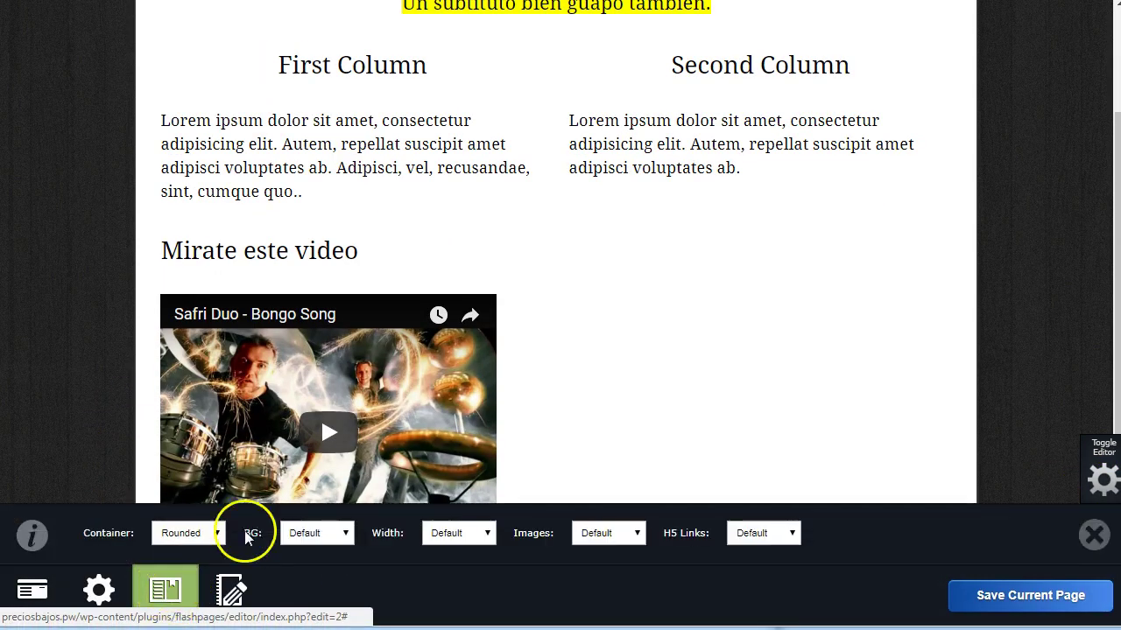
click(298, 534)
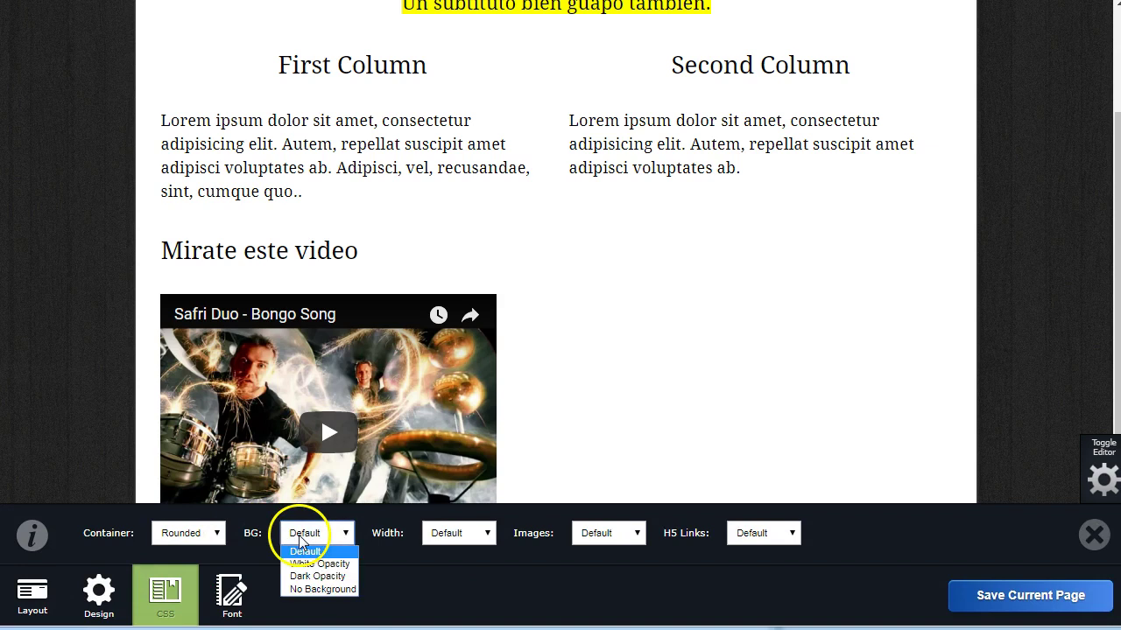
click(317, 576)
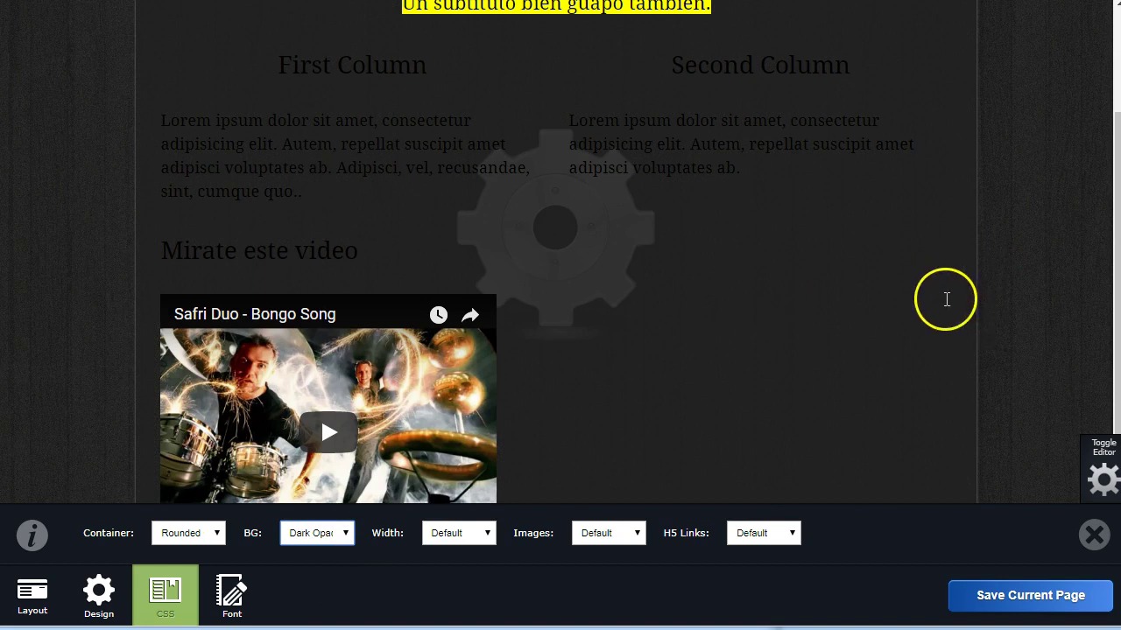
click(337, 536)
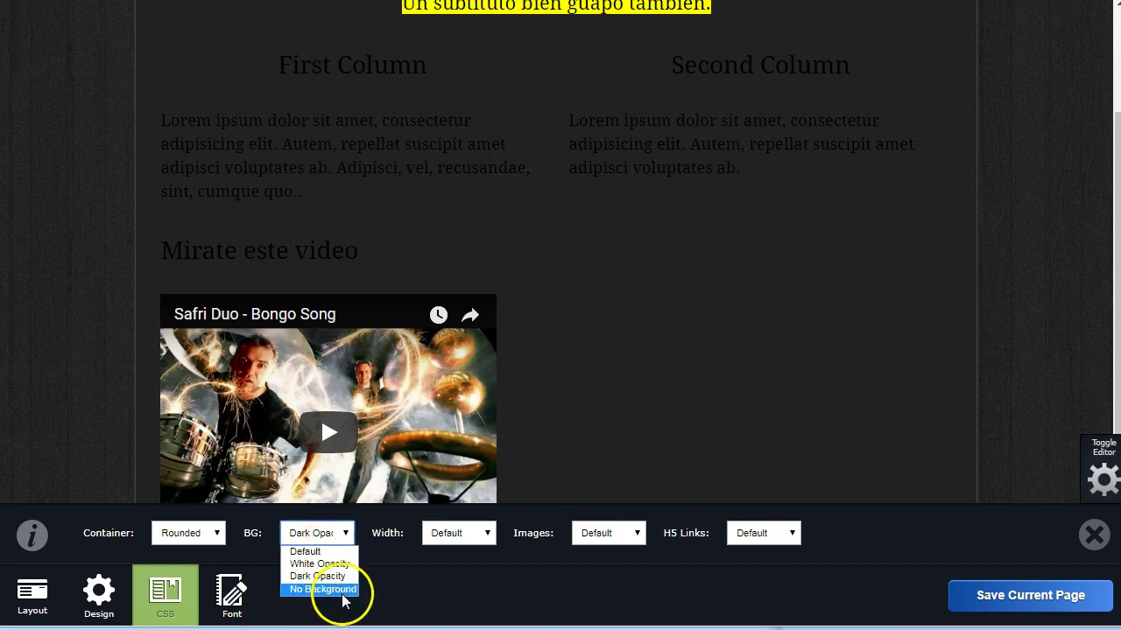
click(340, 587)
click(325, 530)
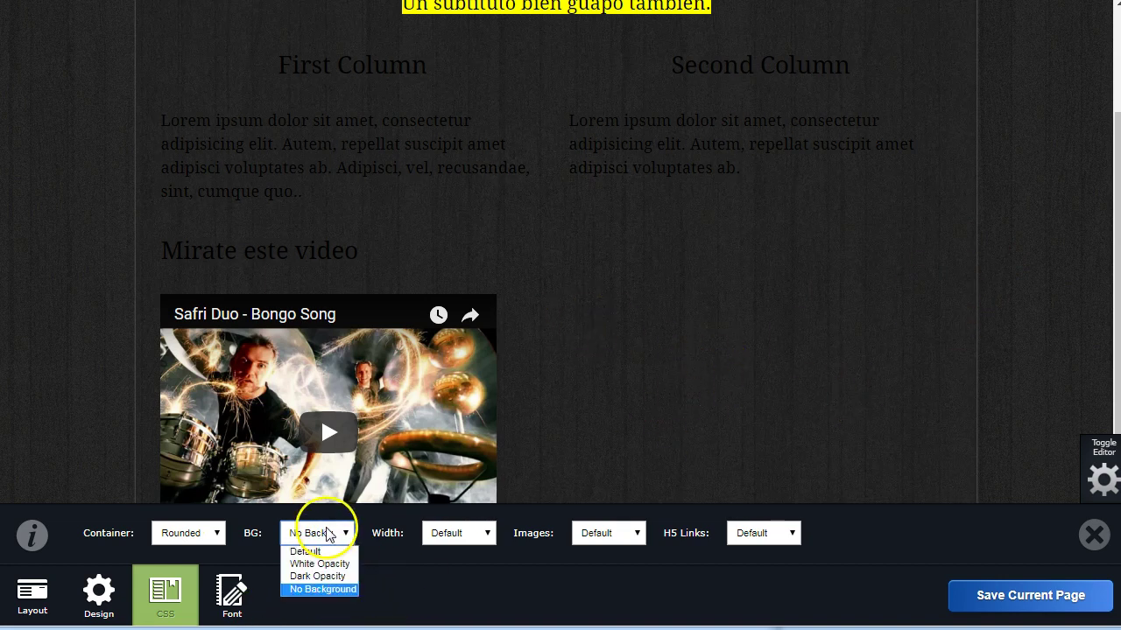
click(306, 552)
click(320, 532)
click(337, 565)
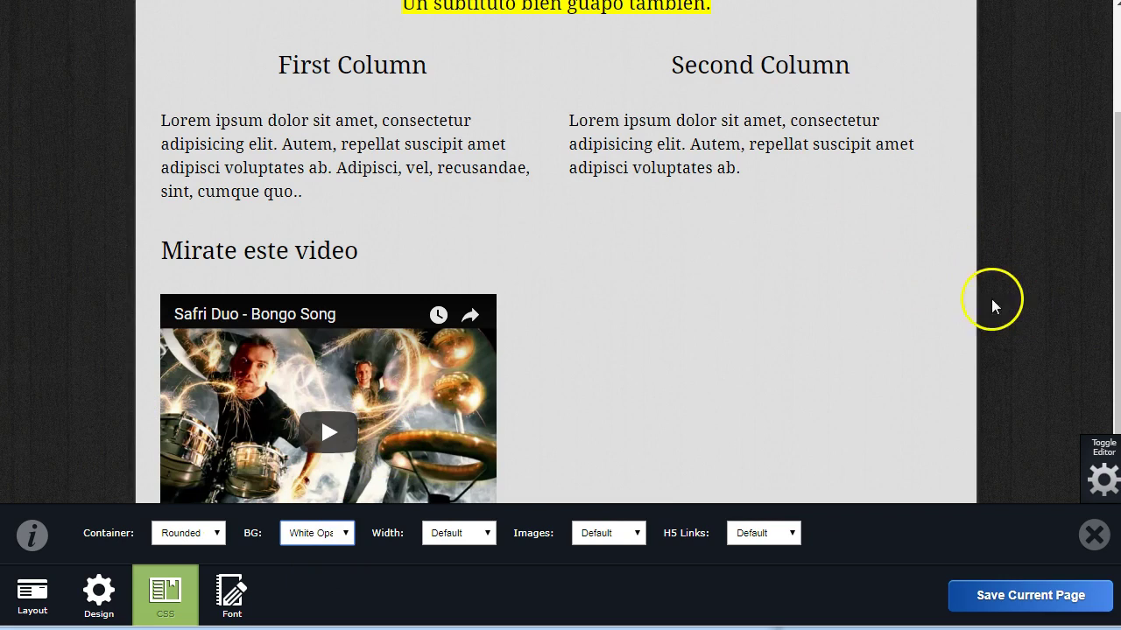
click(303, 539)
click(313, 551)
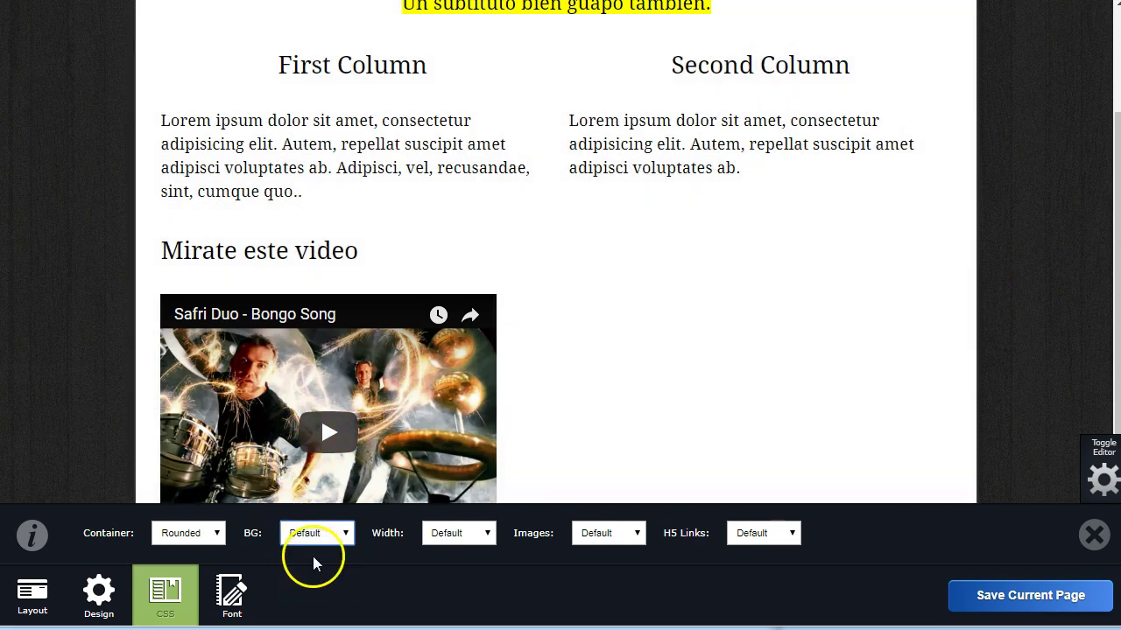
- Try the Skinny and Full Width settings for the page width, and restore it to Default
click(442, 533)
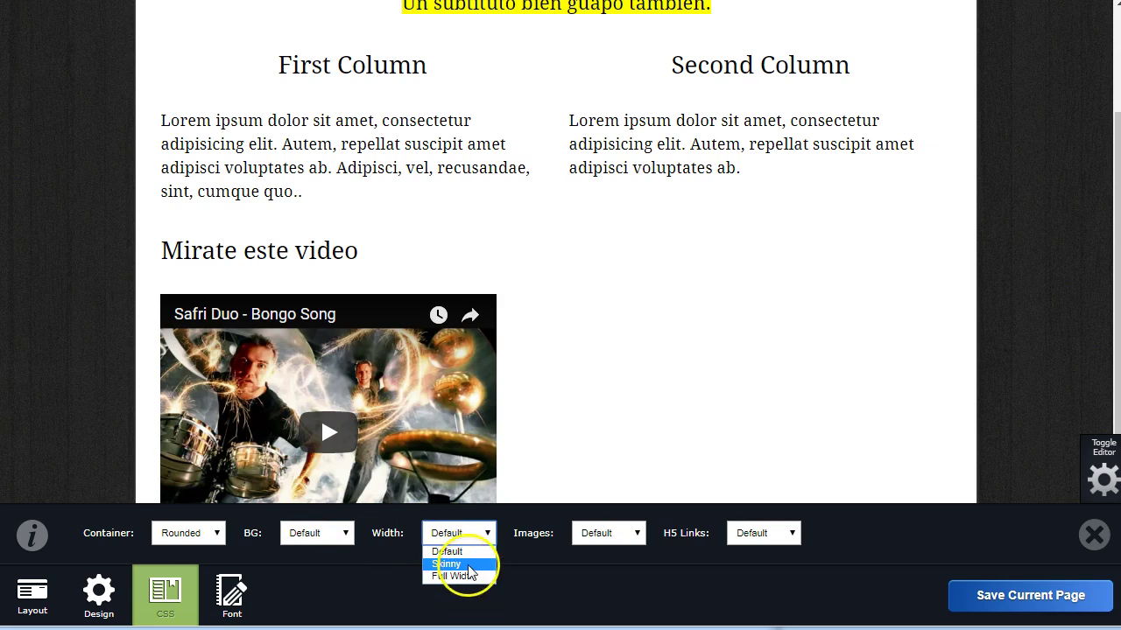
click(469, 564)
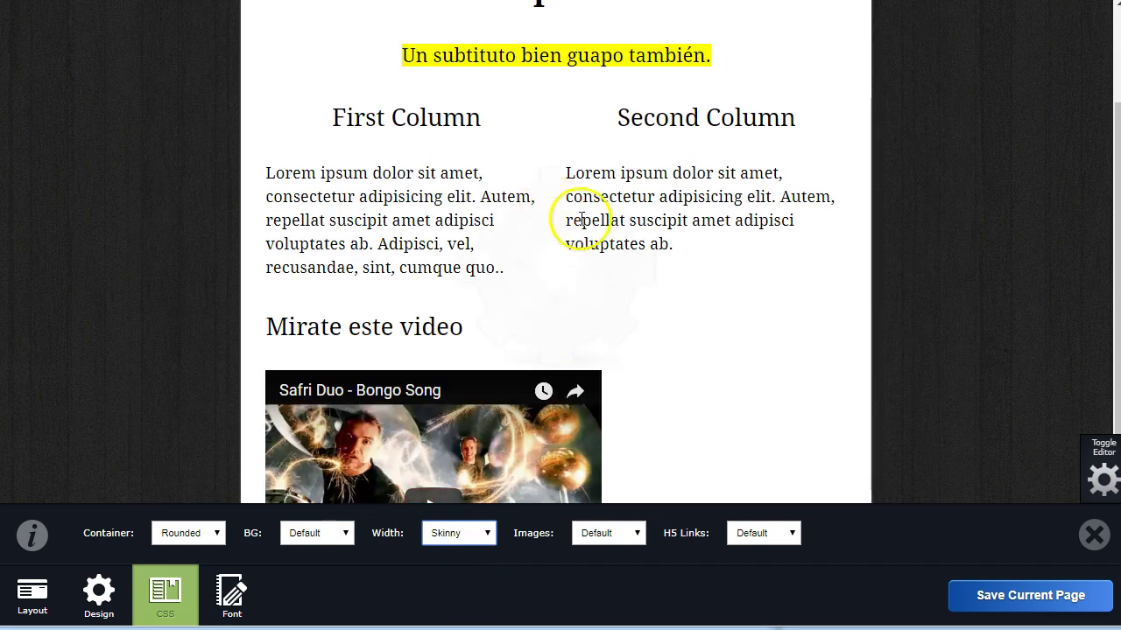
scroll(578, 222, up, 2)
scroll(575, 245, down, 2)
scroll(578, 245, up, 2)
scroll(578, 245, down, 3)
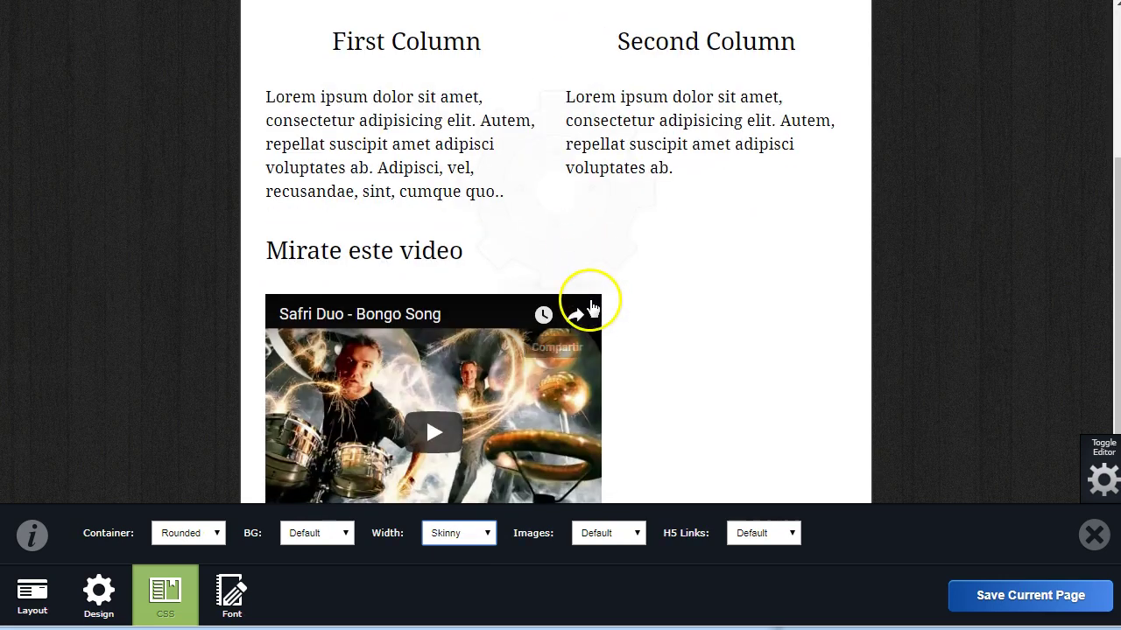
click(479, 537)
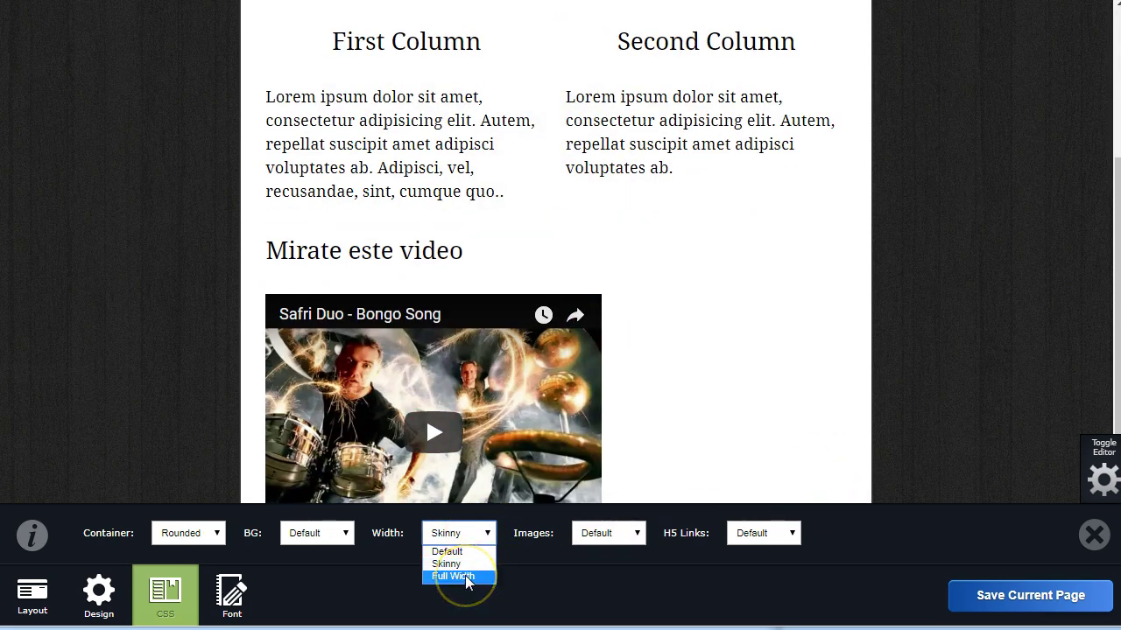
click(465, 575)
click(472, 535)
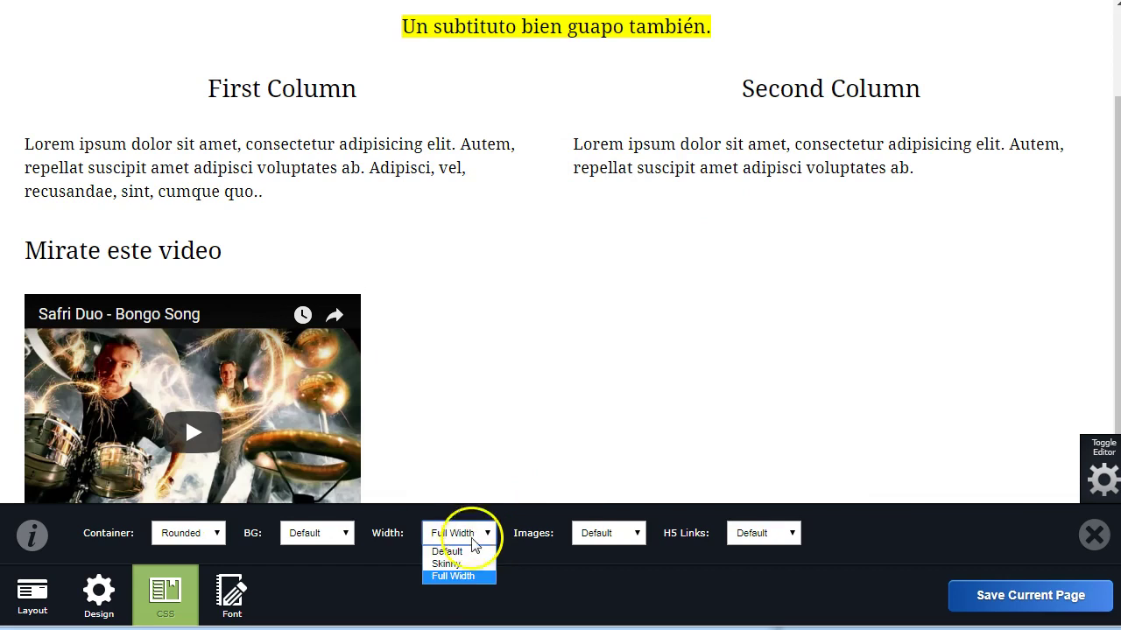
click(465, 549)
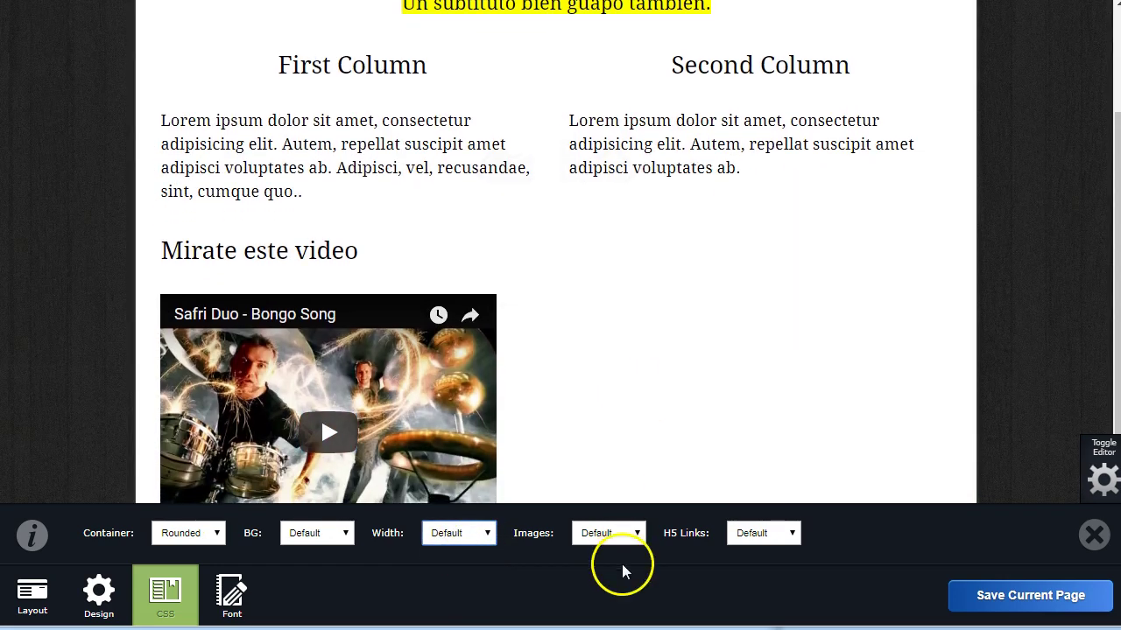
- View the H5 Links button styles and add the line "Esto es un link" below the First Column paragraph
click(792, 538)
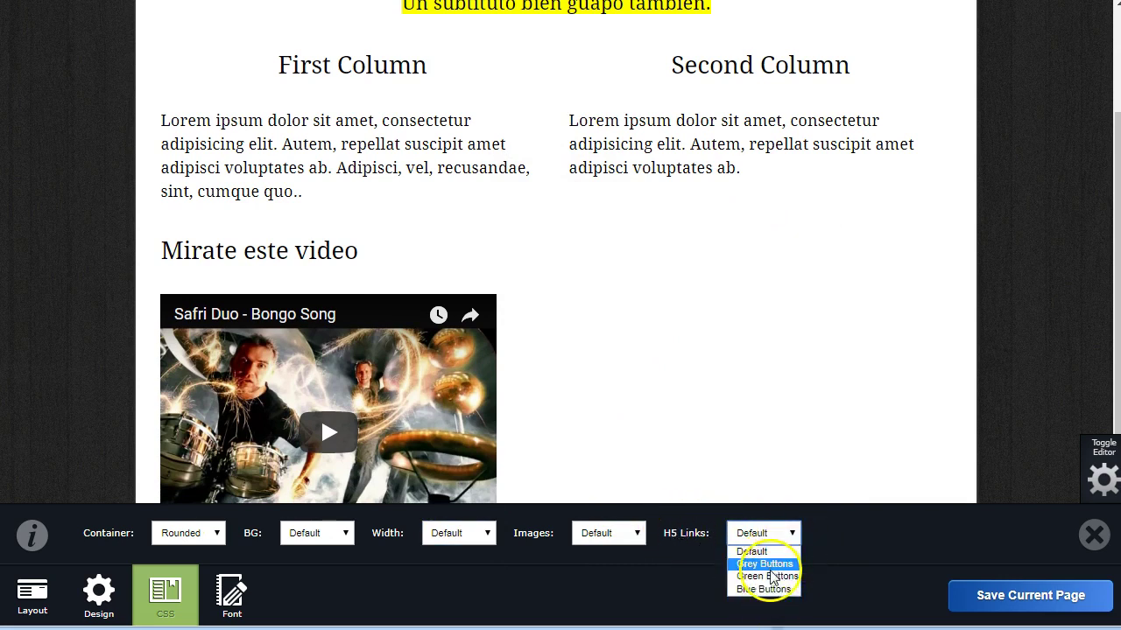
click(587, 283)
scroll(540, 210, up, 2)
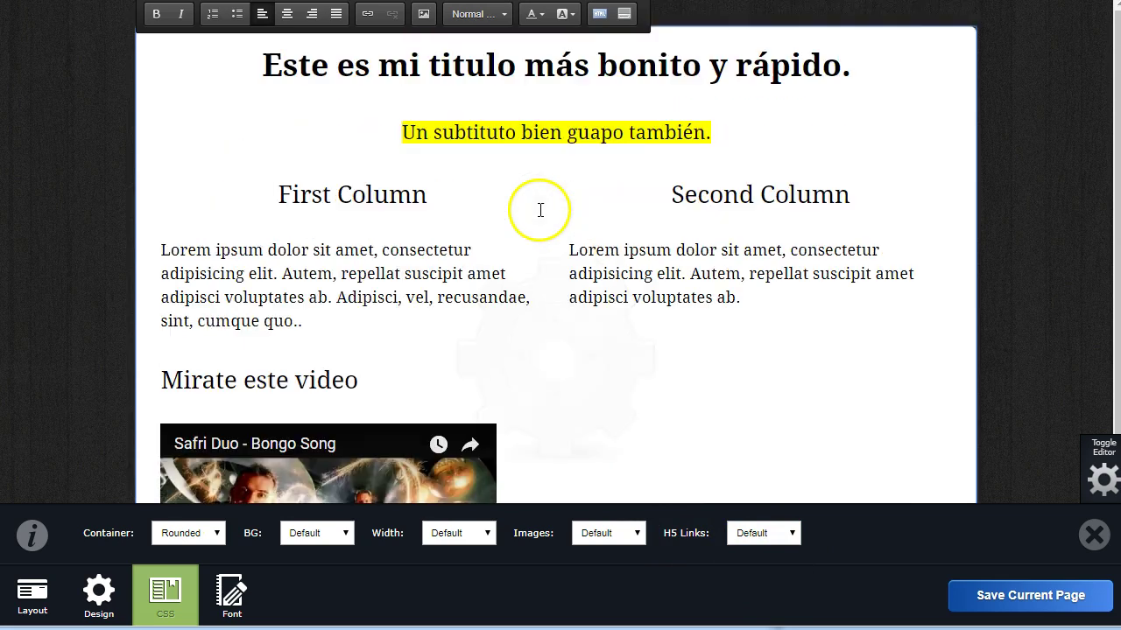
scroll(373, 228, down, 3)
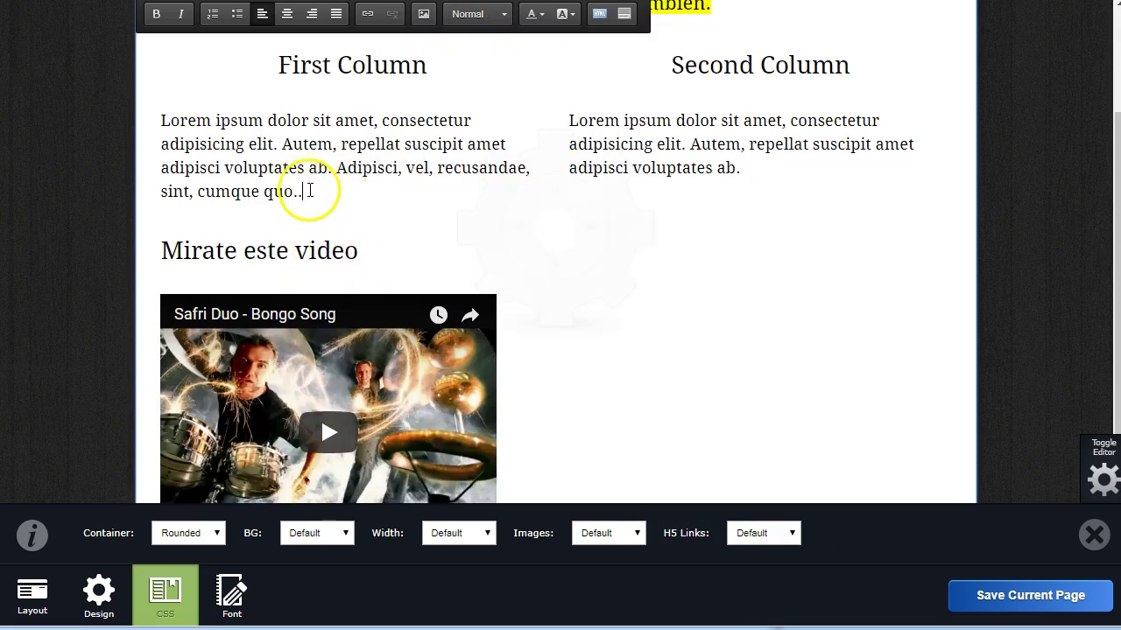
drag(201, 194, 231, 194)
click(335, 196)
key(Return)
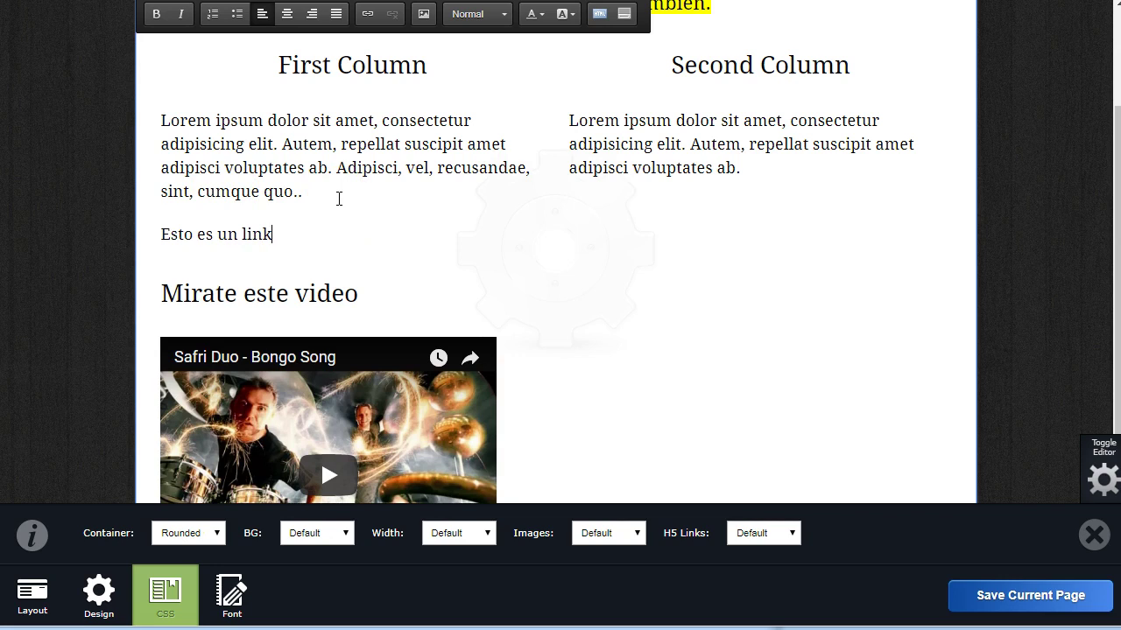
click(271, 246)
drag(274, 236, 162, 230)
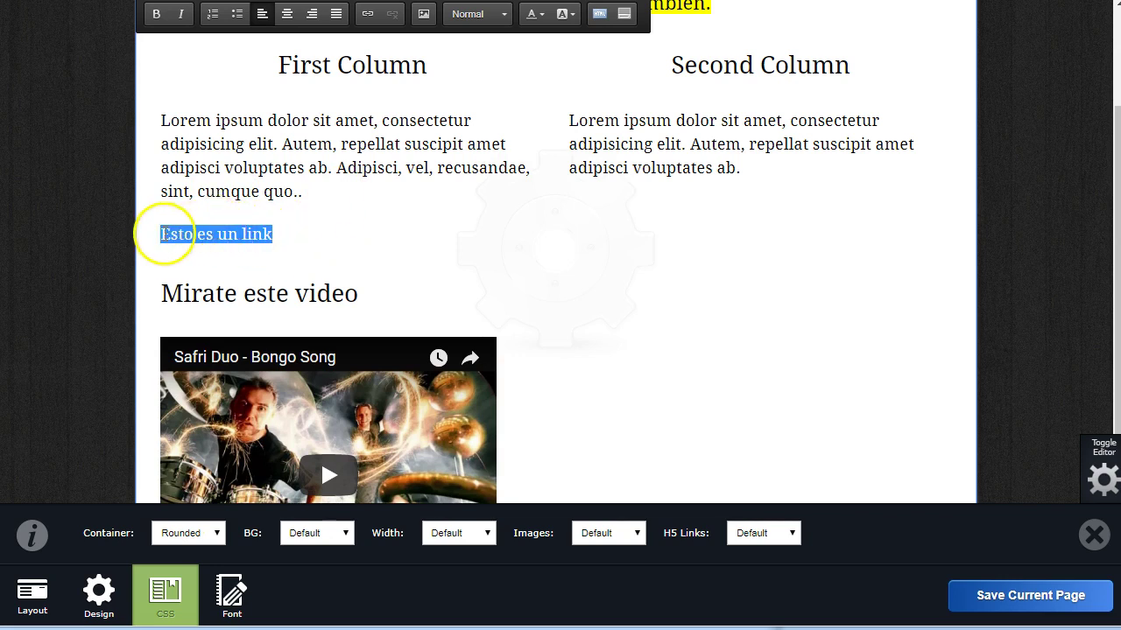
click(373, 22)
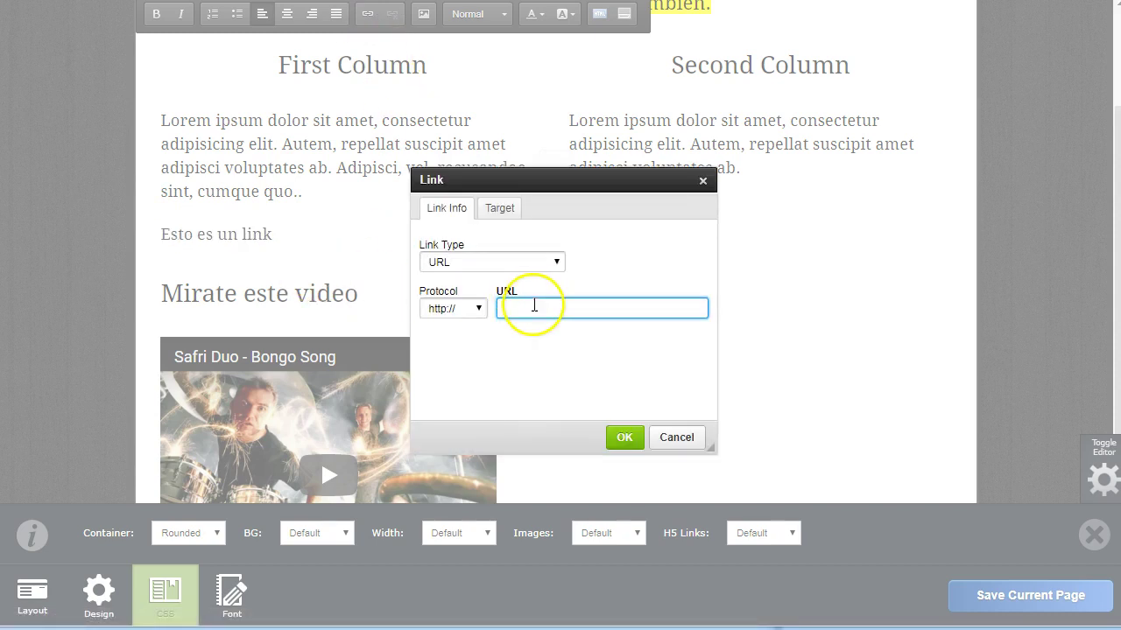
click(497, 209)
click(508, 263)
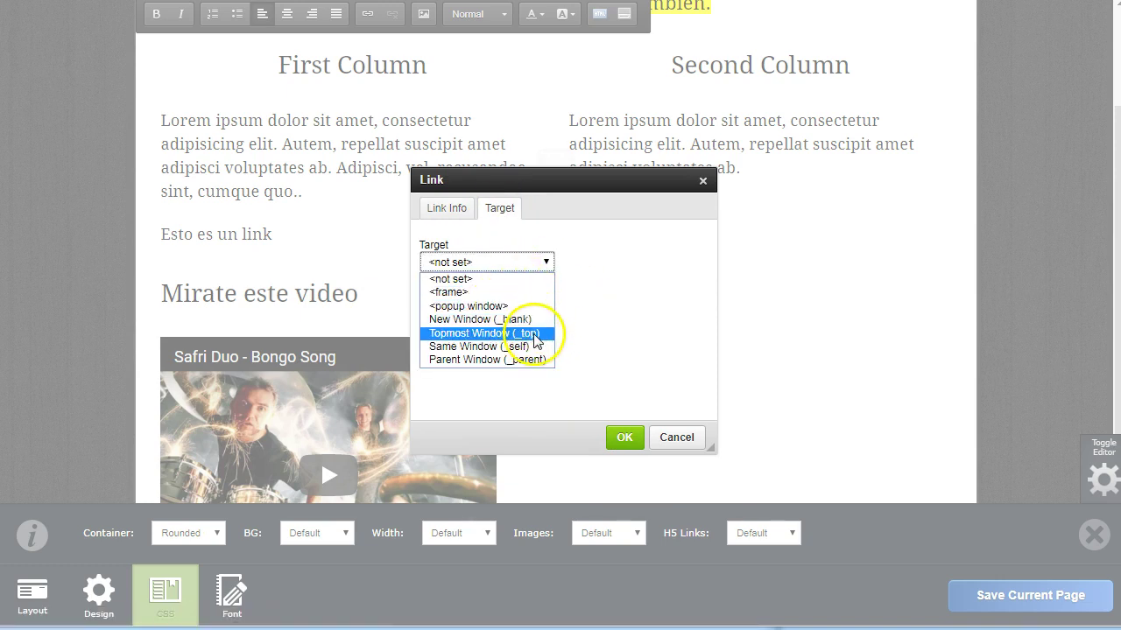
click(448, 208)
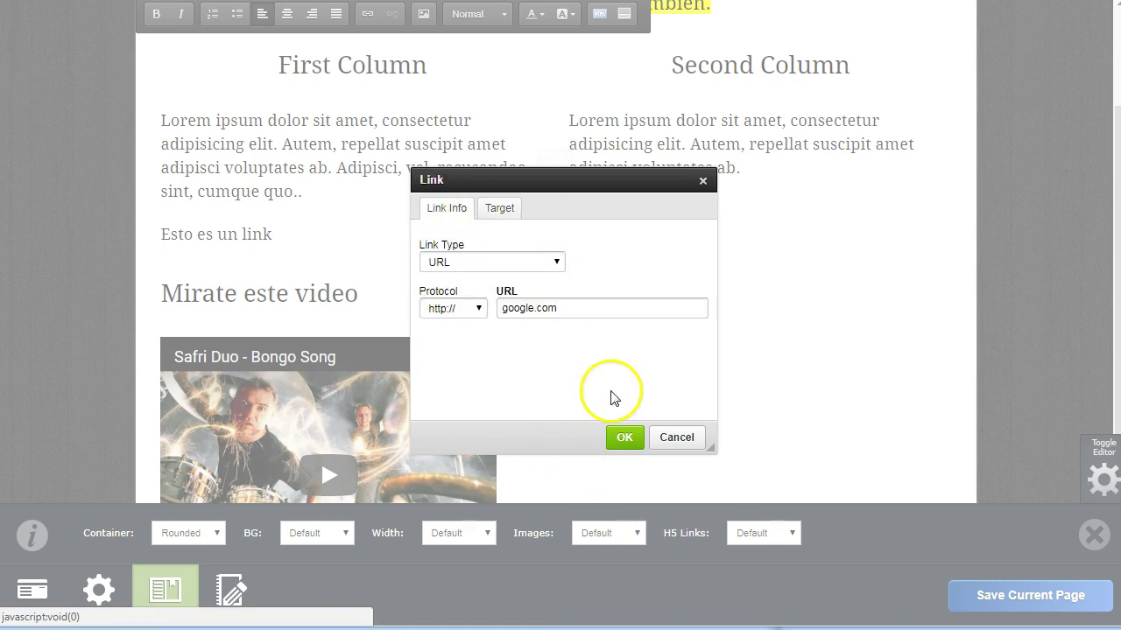
click(624, 437)
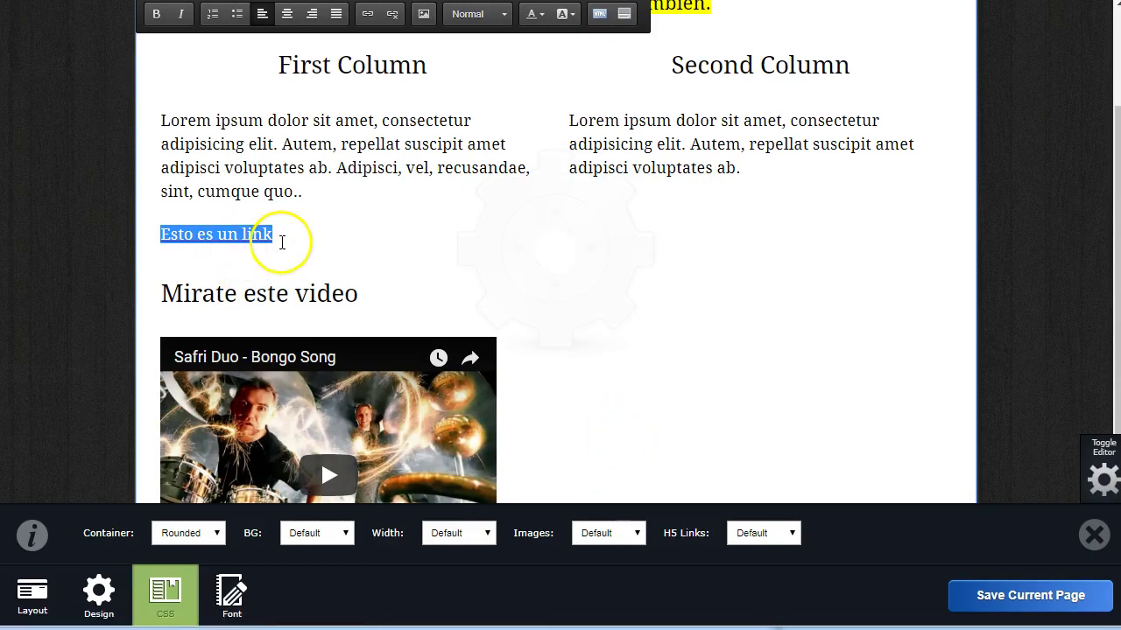
click(228, 240)
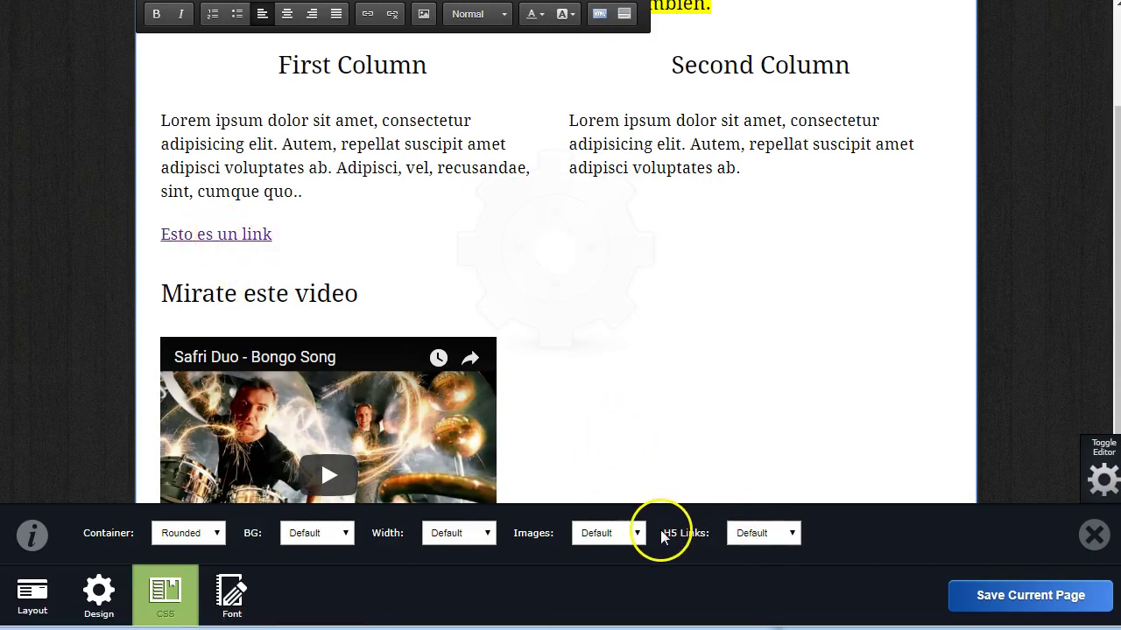
- Try the Green Buttons style for the H5 links and check the page content
click(759, 534)
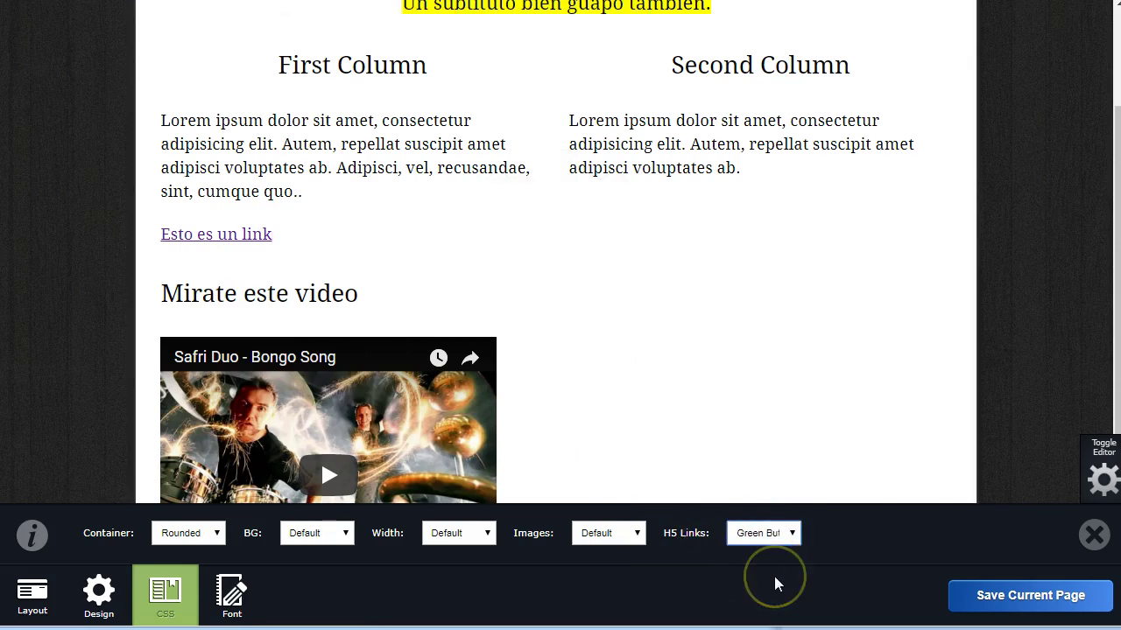
click(545, 257)
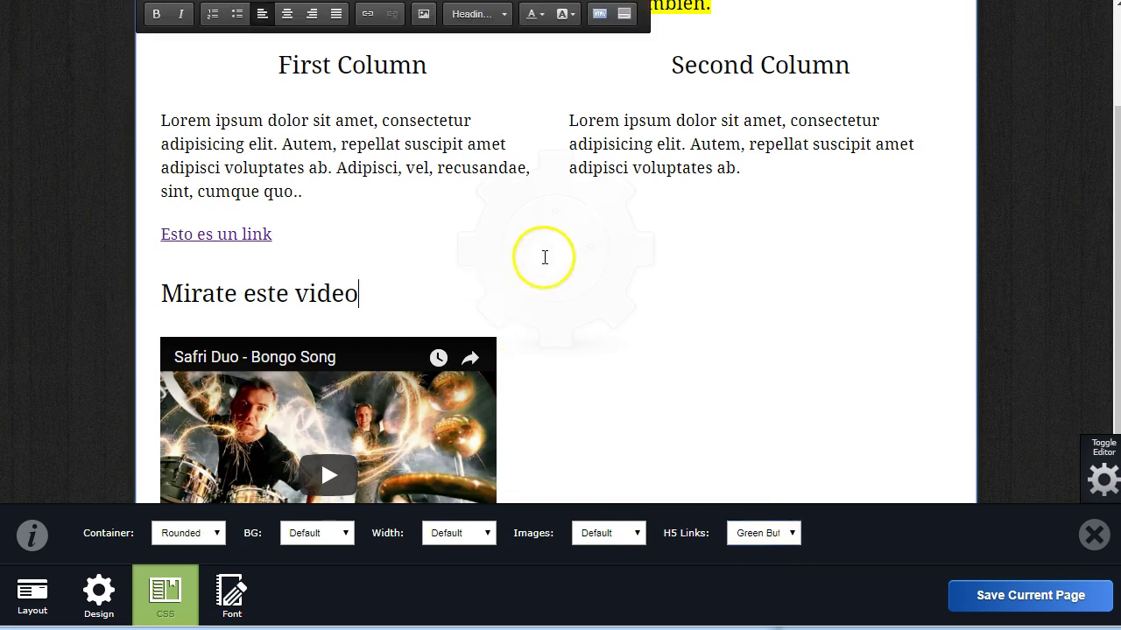
scroll(570, 295, up, 2)
scroll(566, 301, down, 2)
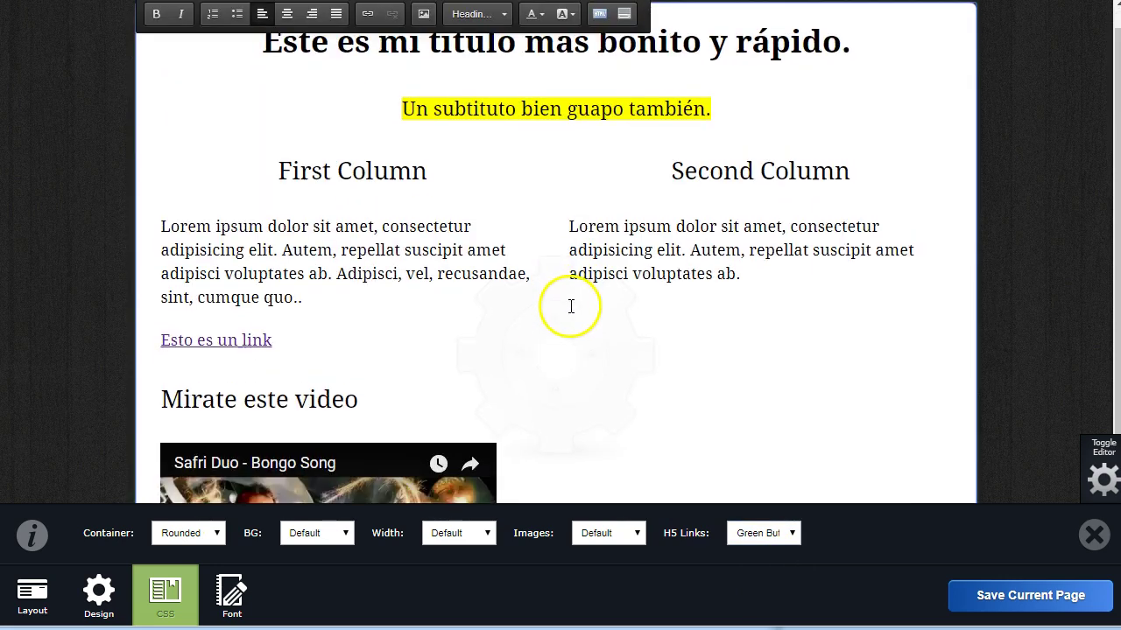
- Set the H5 links style to Blue Buttons and check the page with the editor temporarily hidden
click(760, 533)
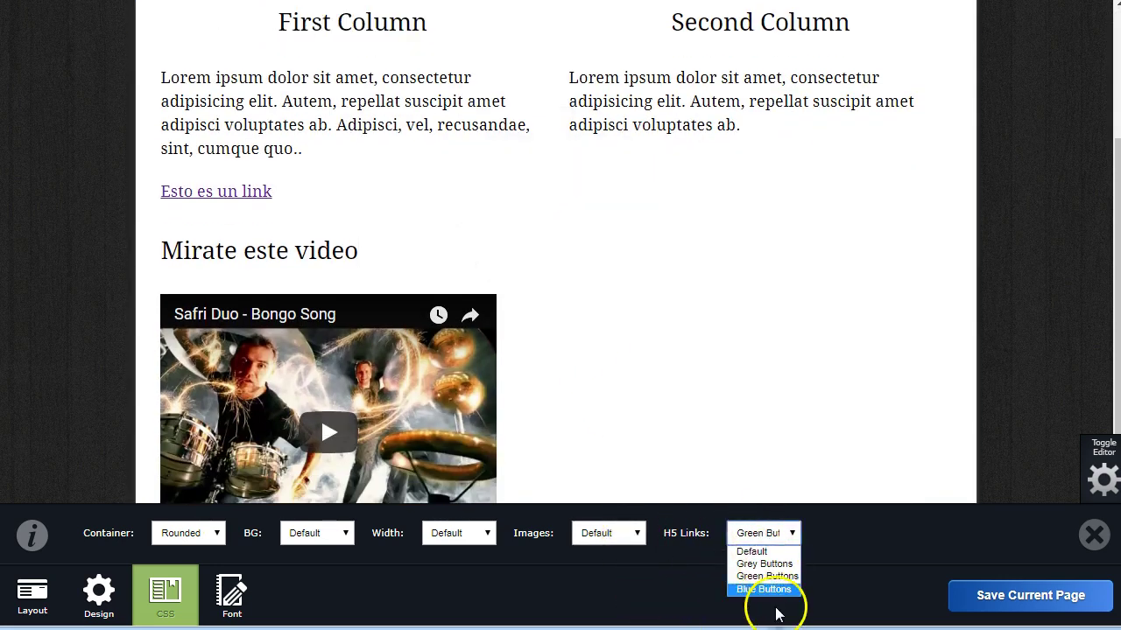
click(766, 590)
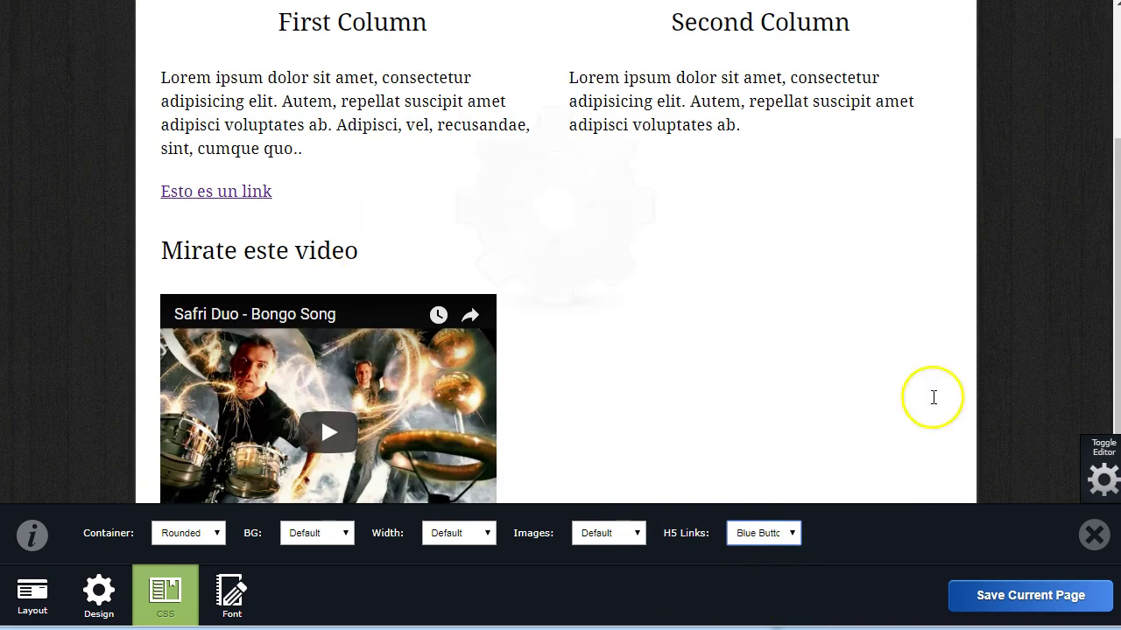
click(1101, 481)
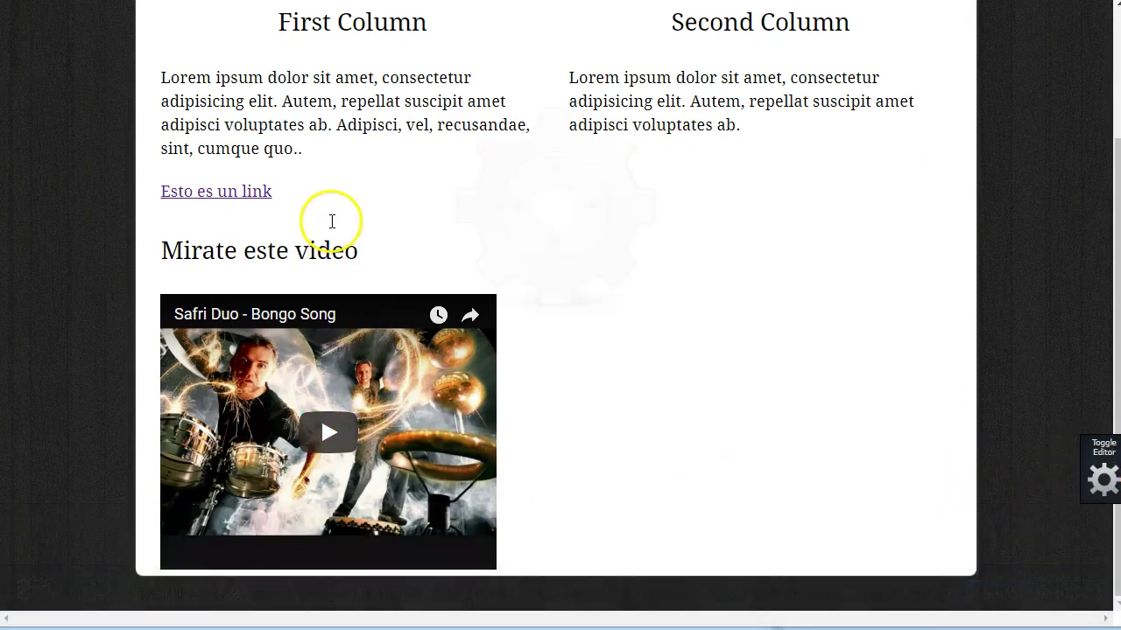
scroll(332, 221, up, 2)
scroll(332, 221, down, 2)
click(374, 254)
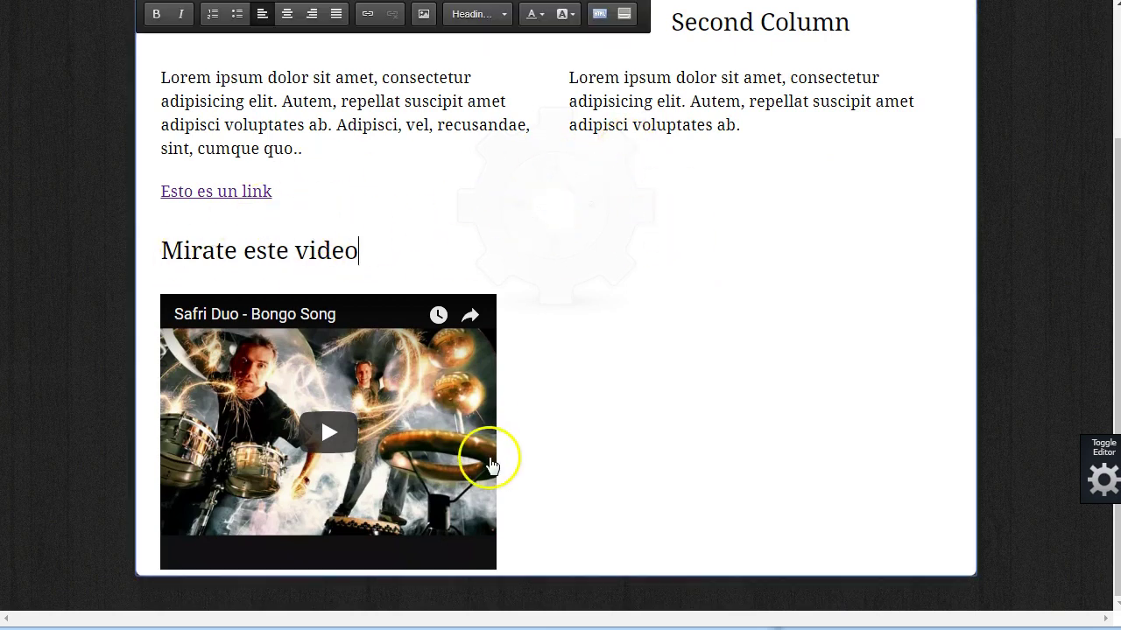
click(1105, 483)
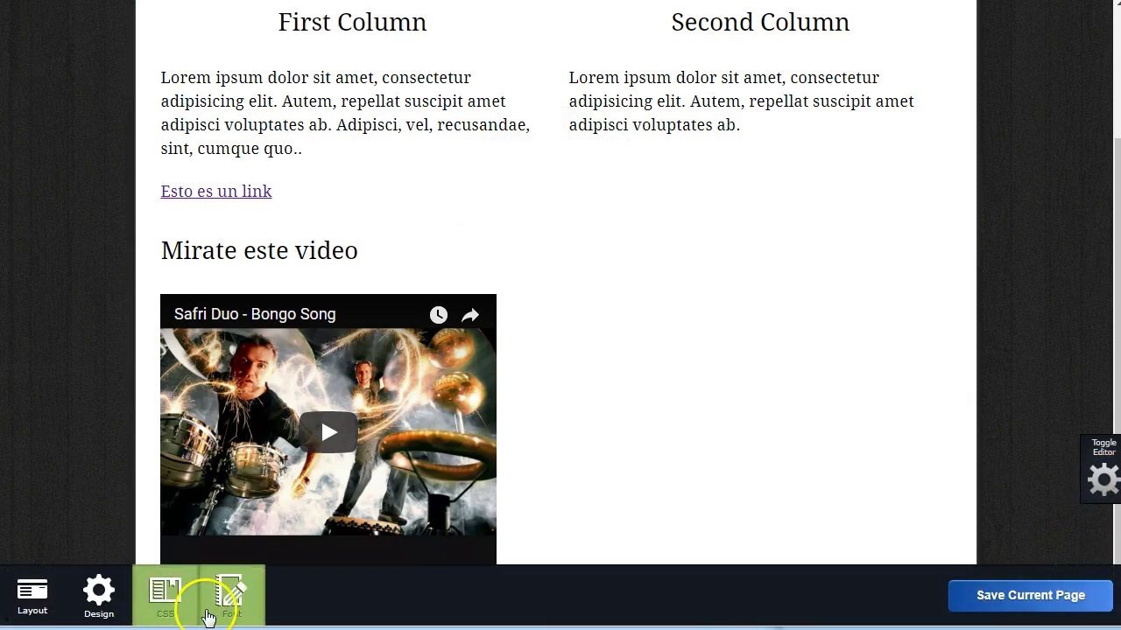
- Set the headline font to Roboto Condensed, check the headings, and view the paragraph font options
click(234, 588)
click(196, 530)
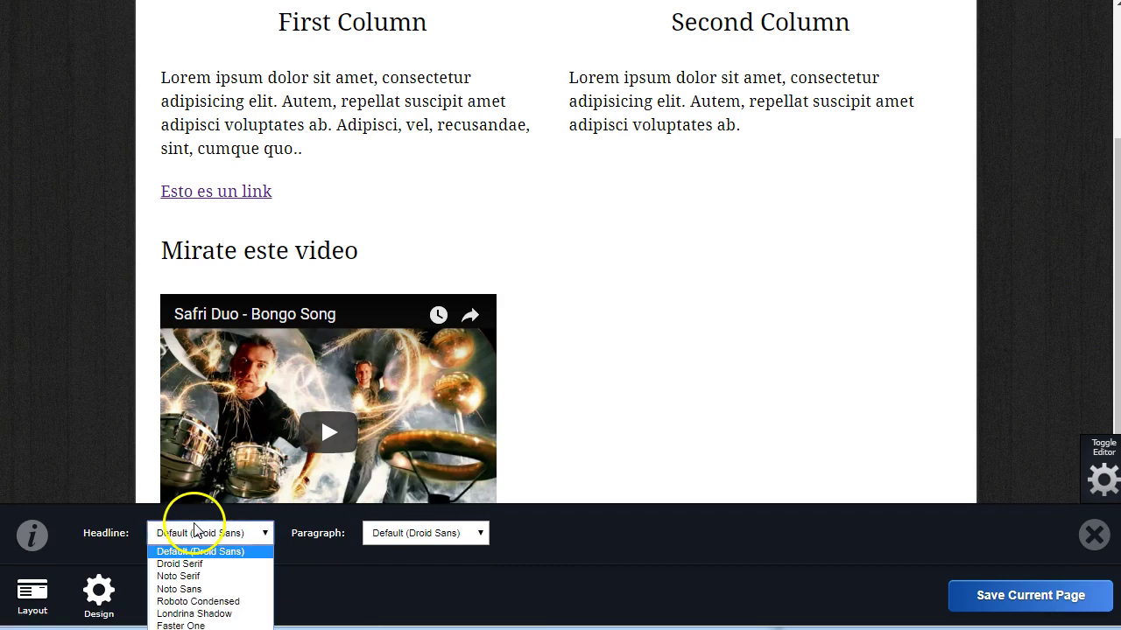
click(226, 602)
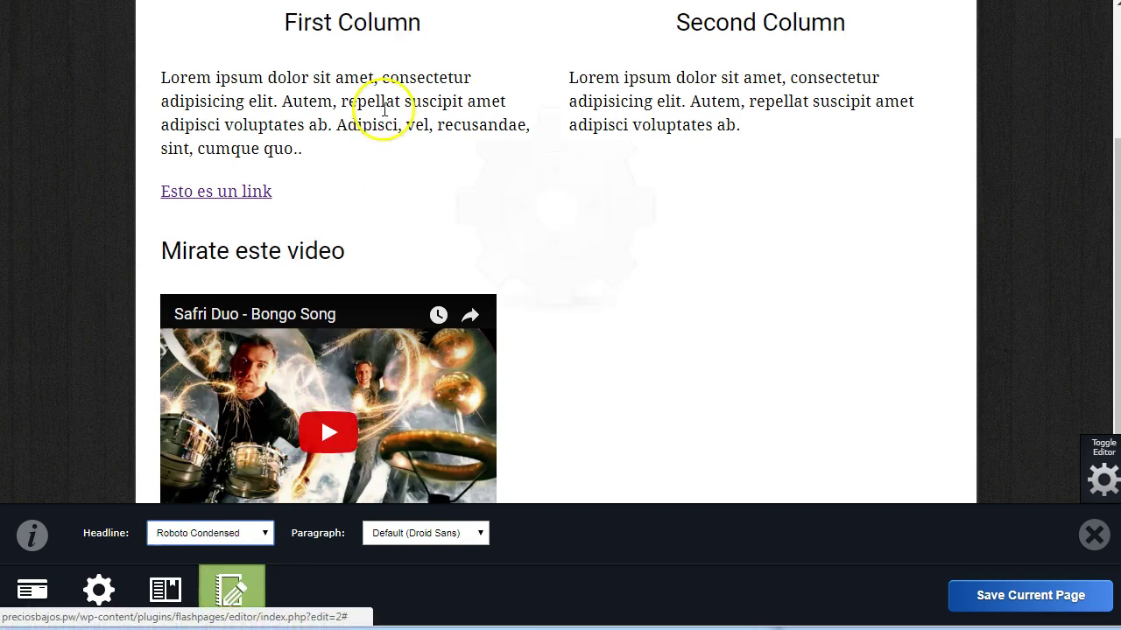
click(301, 24)
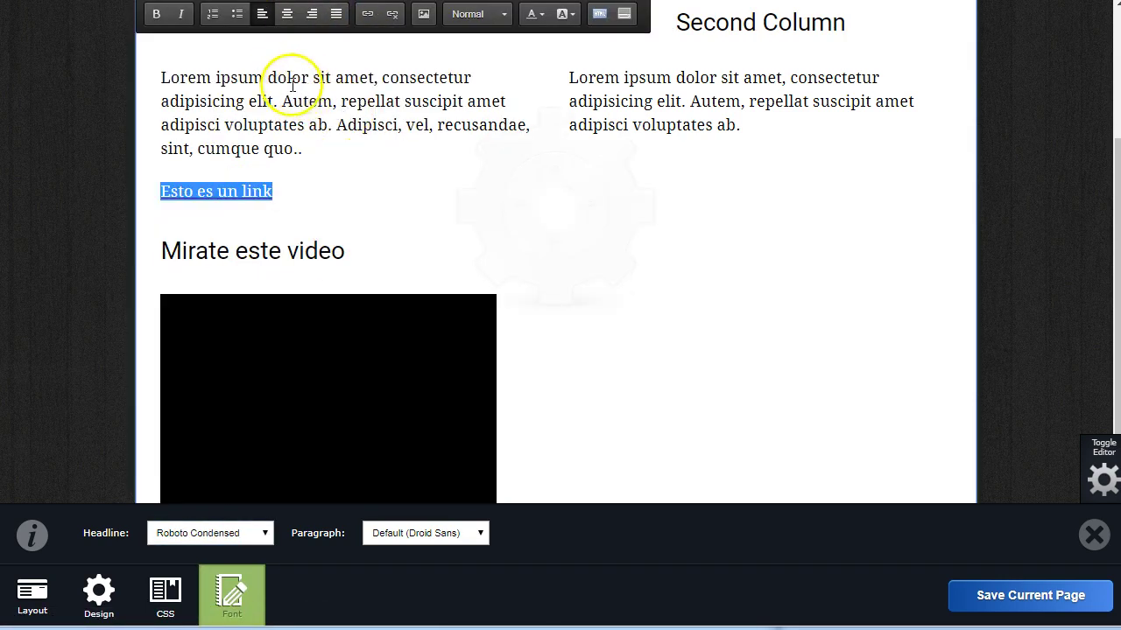
scroll(297, 101, up, 2)
click(353, 206)
scroll(337, 295, down, 3)
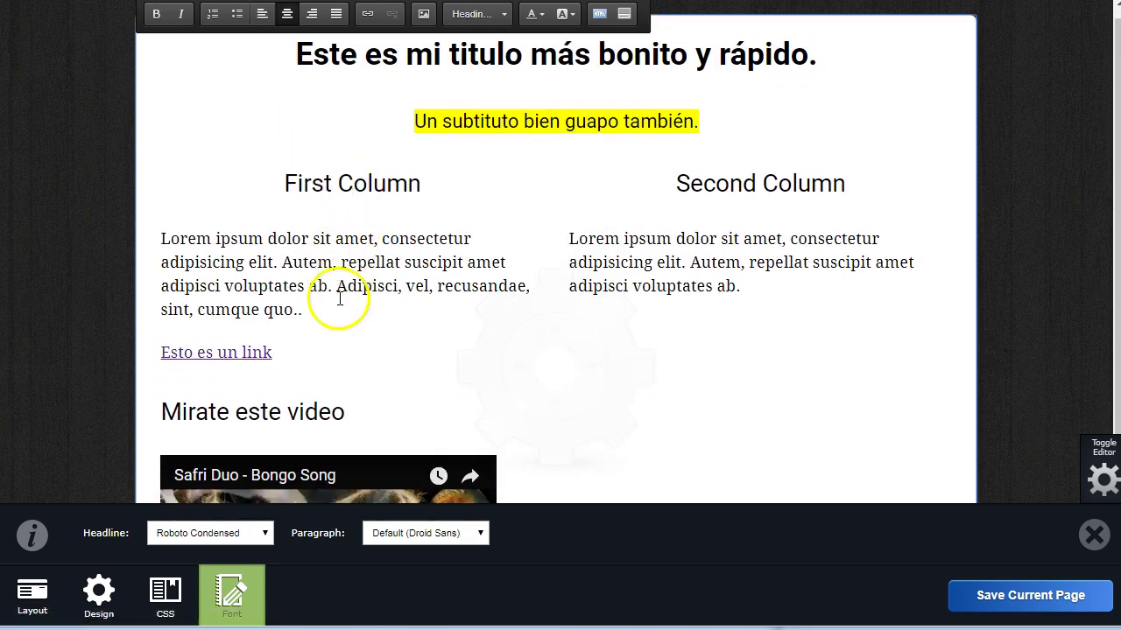
click(432, 538)
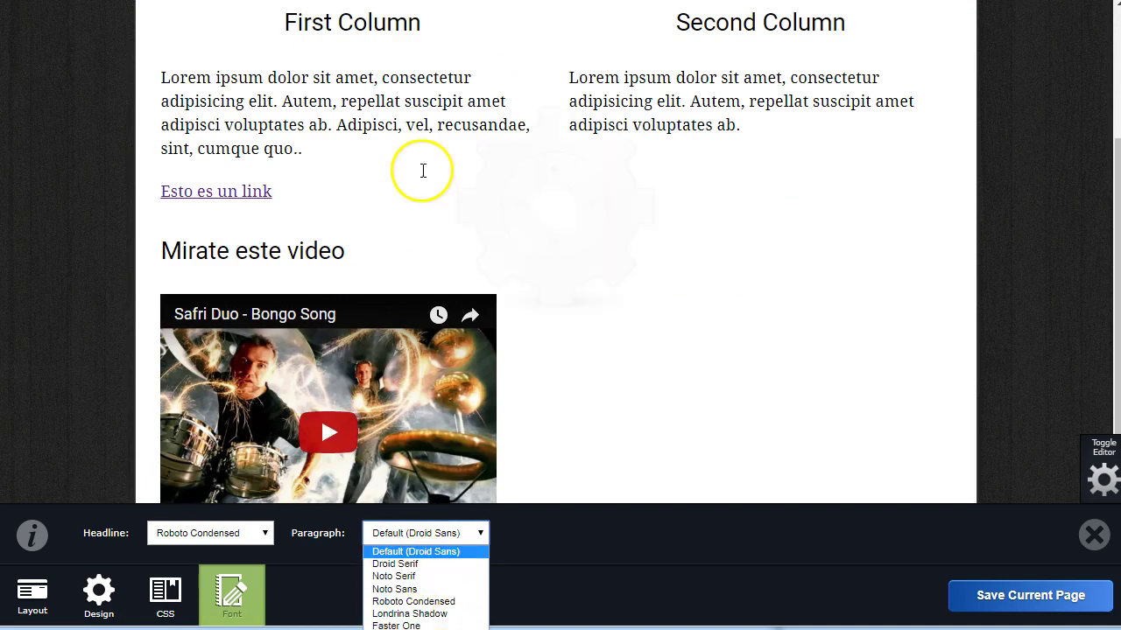
click(376, 158)
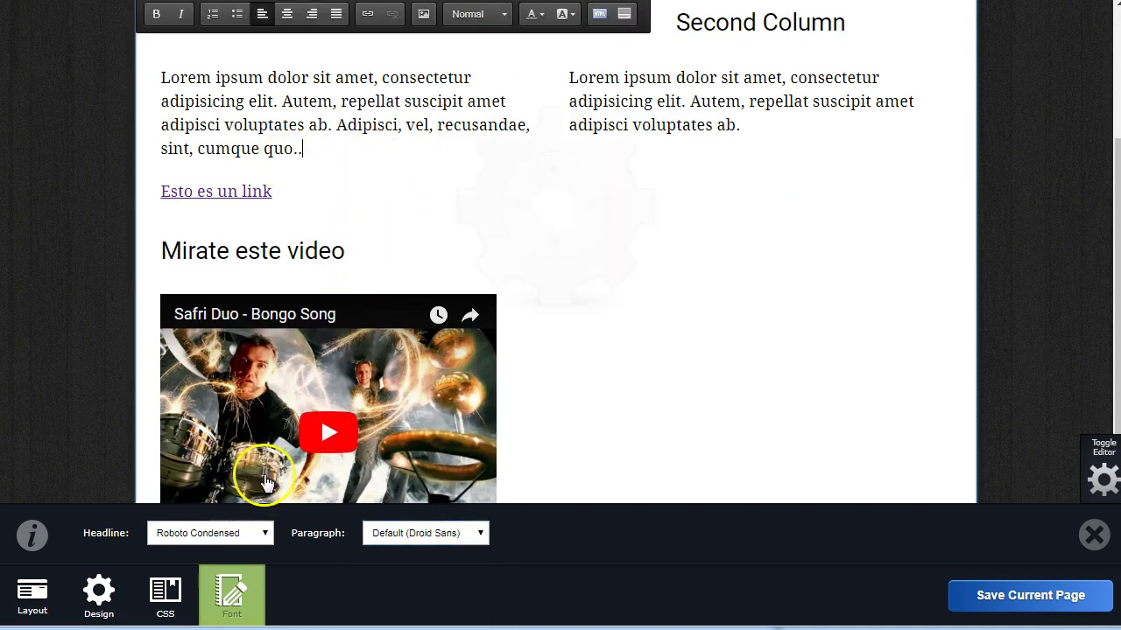
- View the layout block options, save the current page and accept the closing of the editor
click(35, 594)
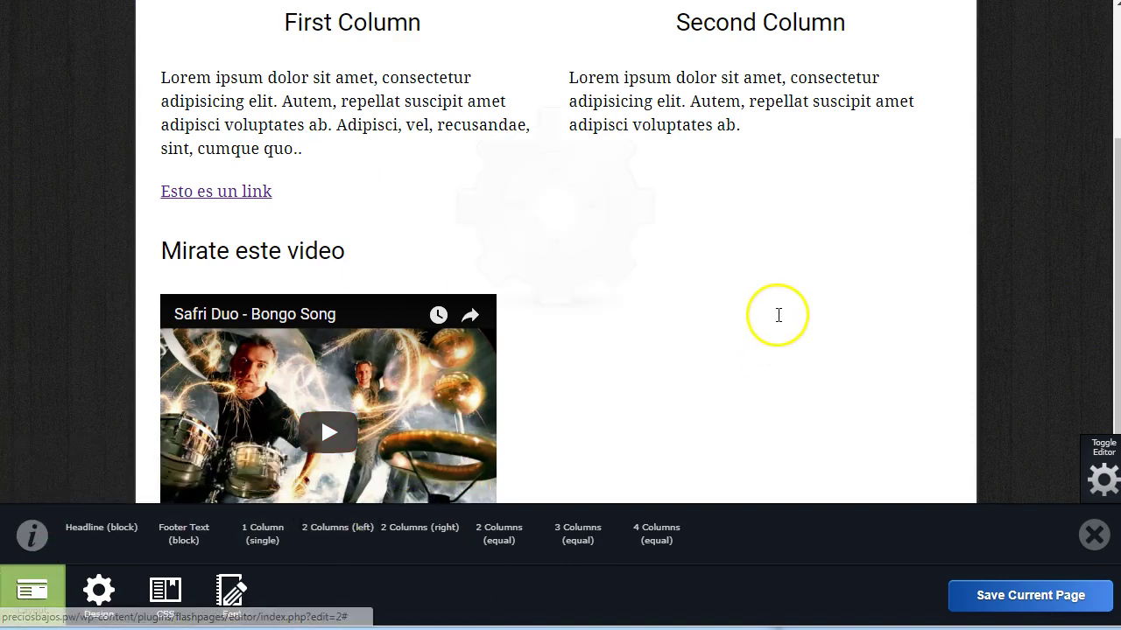
scroll(778, 315, down, 2)
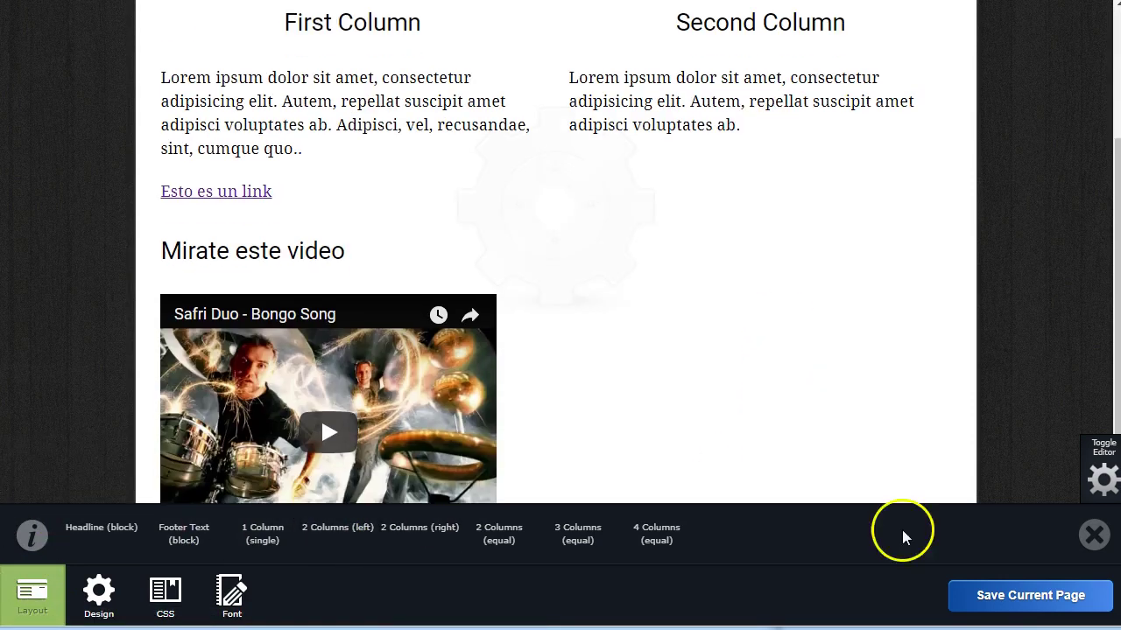
click(1007, 598)
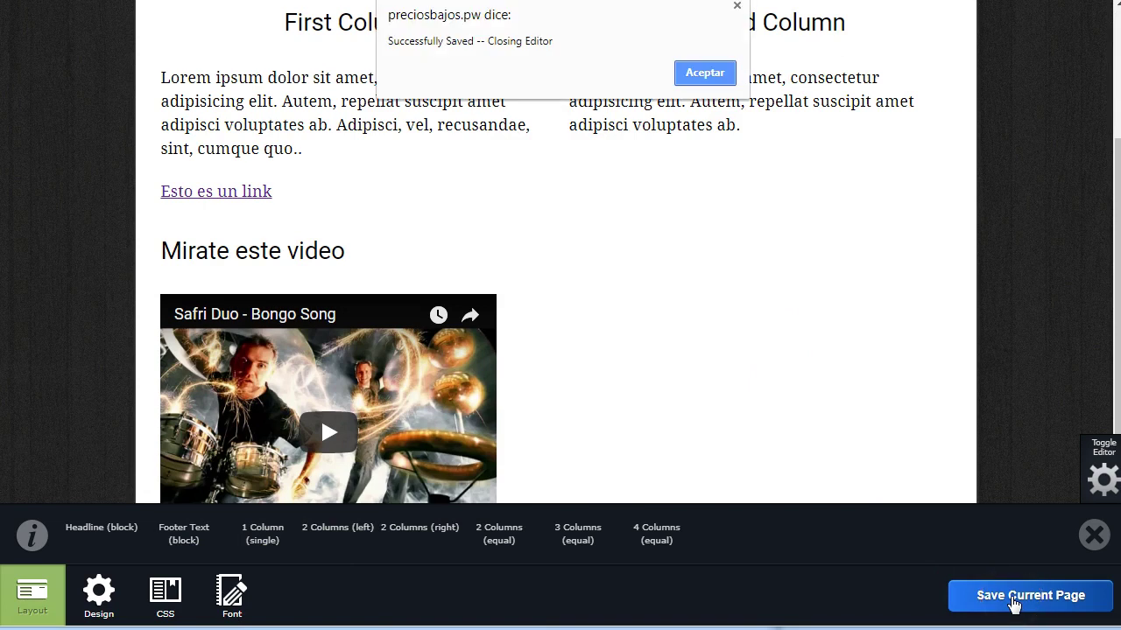
click(705, 72)
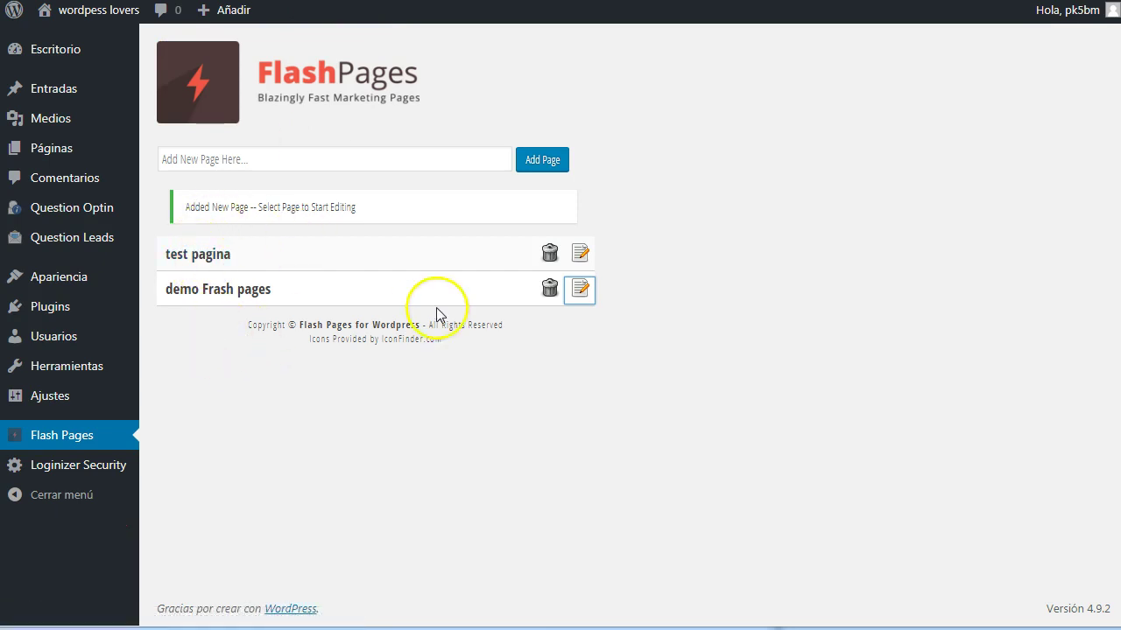
- Add a new WordPress page titled "demo flash pages"
click(60, 154)
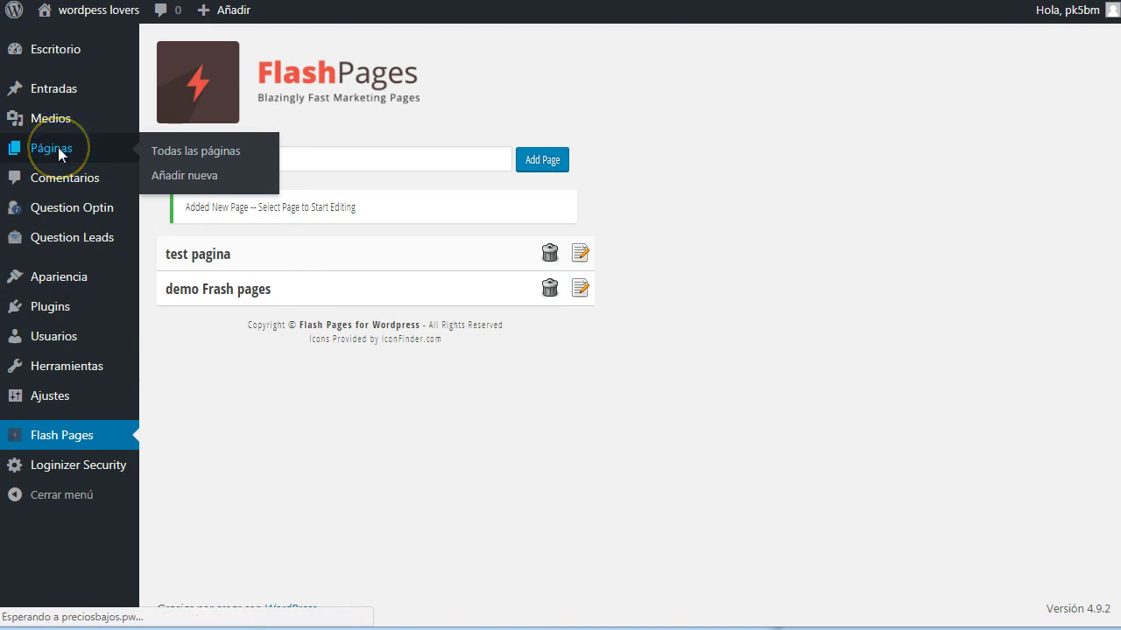
mouse_move(223, 202)
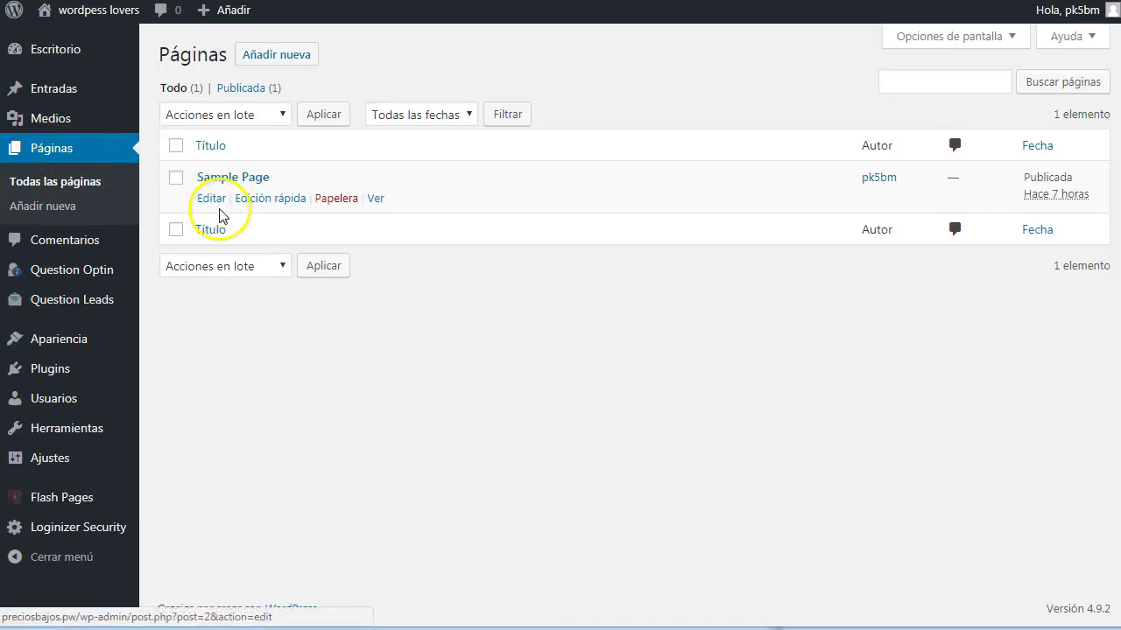
click(285, 56)
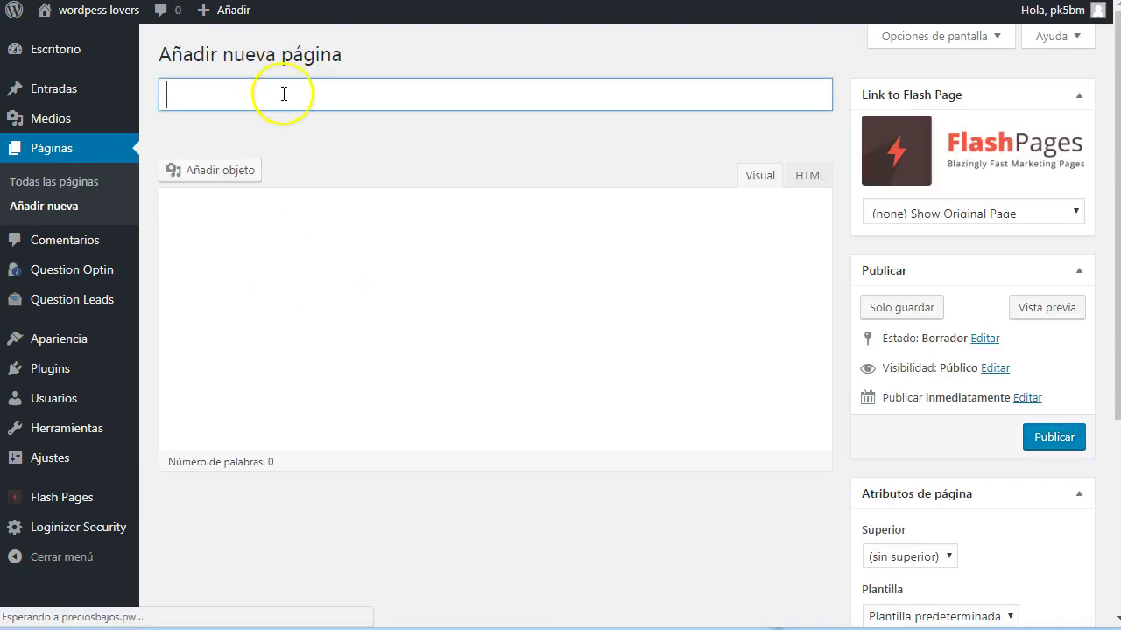
text(ges)
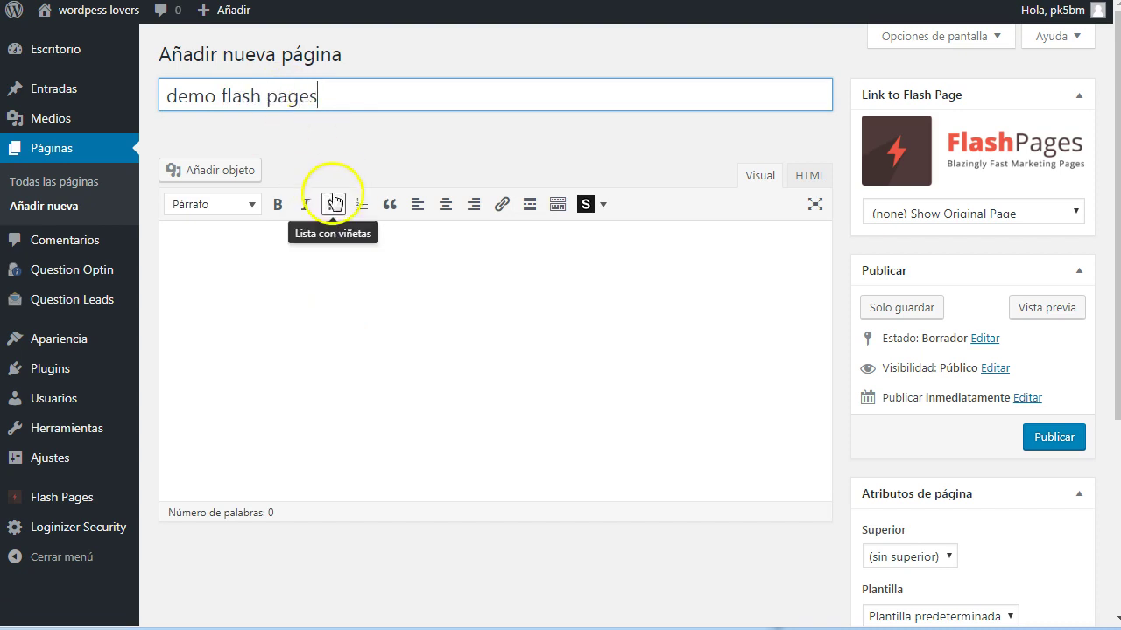
click(315, 135)
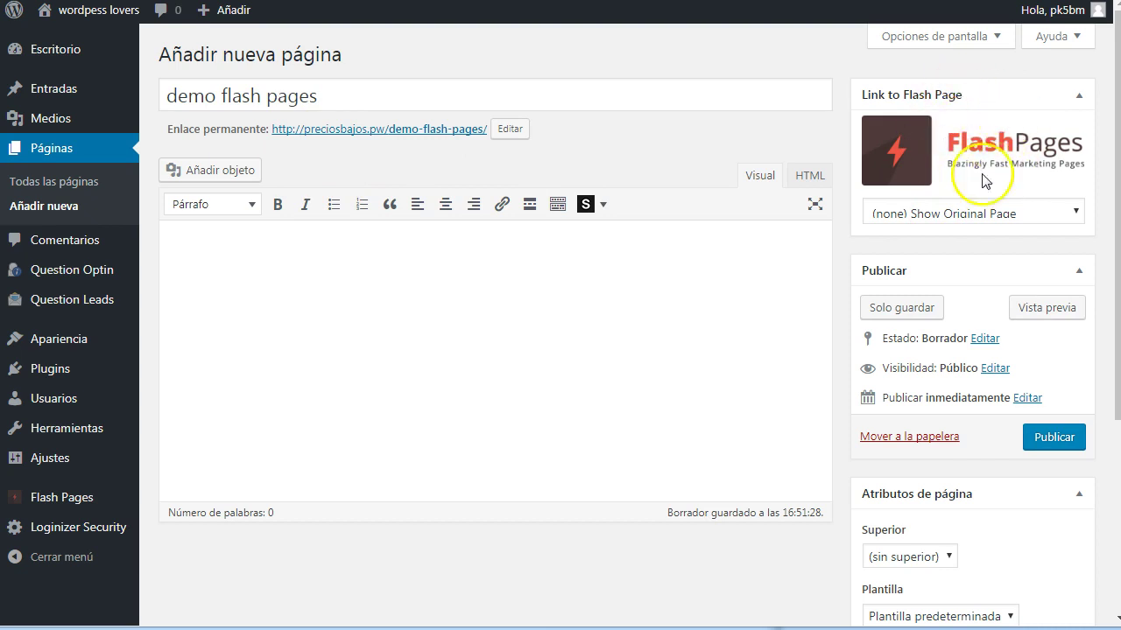
- Link the new page to the "demo Frash pages" Flash Page and publish it
click(1034, 213)
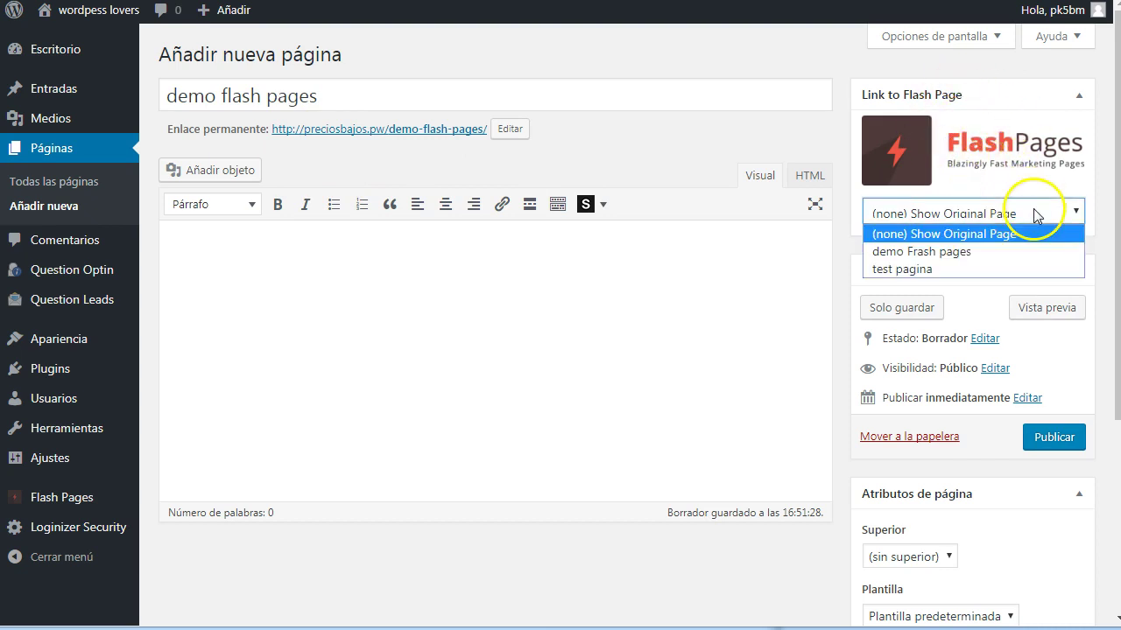
click(989, 252)
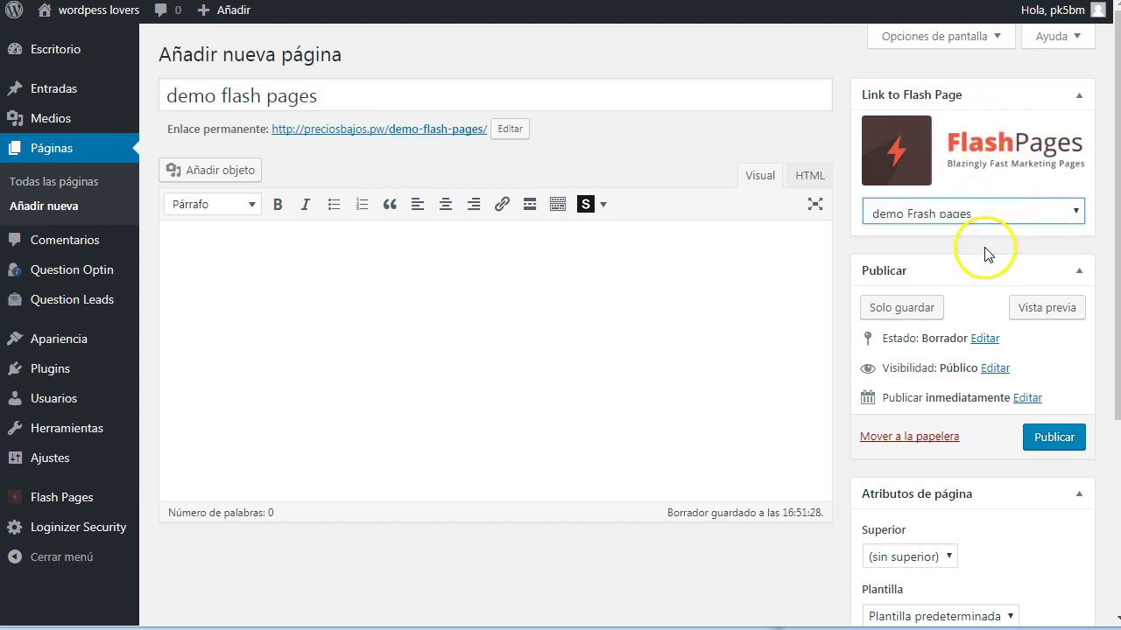
click(1054, 441)
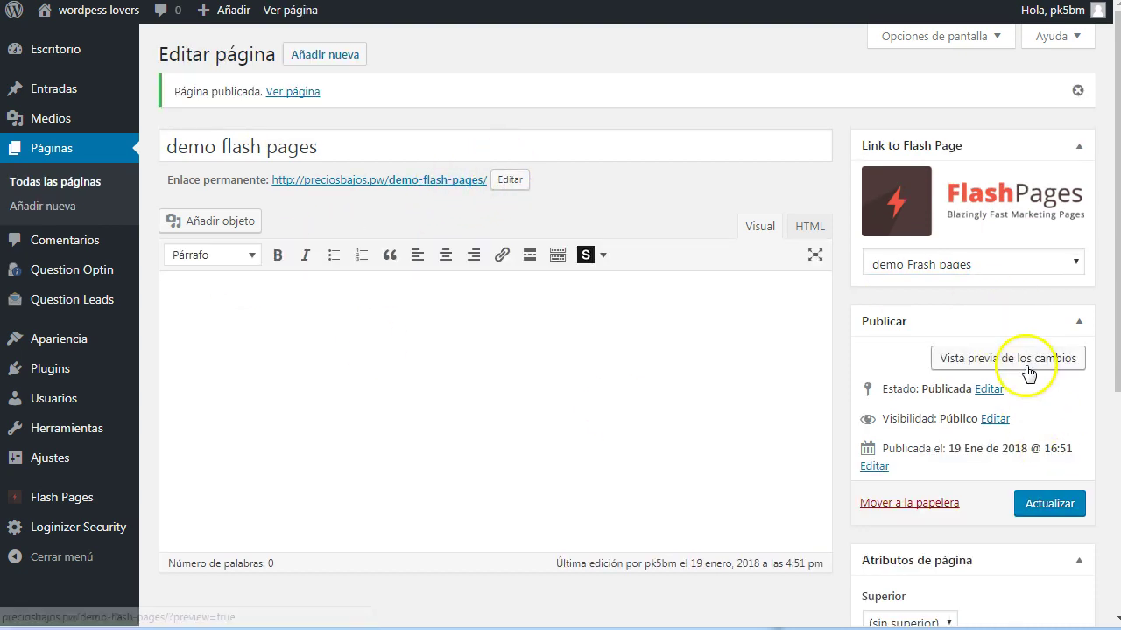
- Preview the published page and look through its headings, columns, link and video
click(1020, 363)
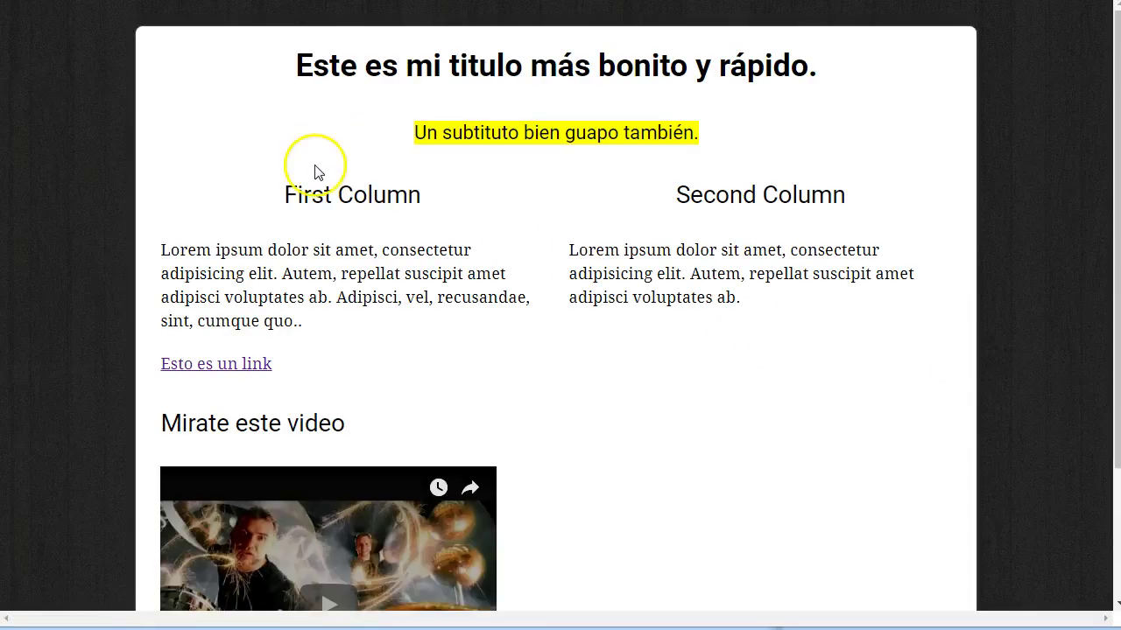
scroll(446, 234, down, 3)
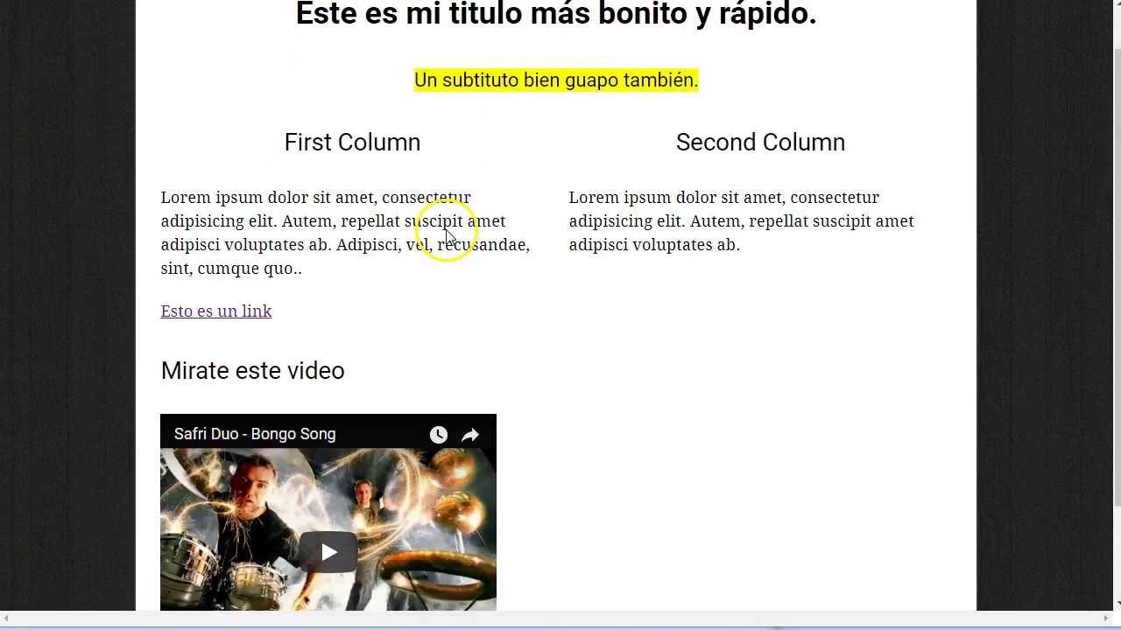
scroll(652, 436, up, 3)
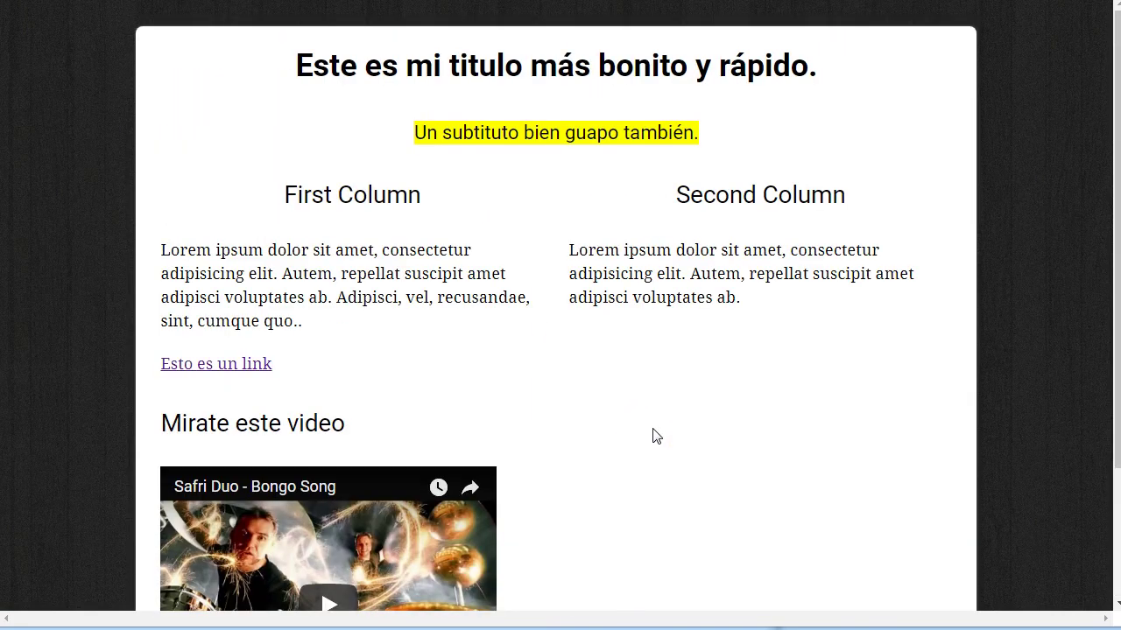
- Finish looking through the published demo page down to its video, close it and open the list of all pages
scroll(586, 362, down, 3)
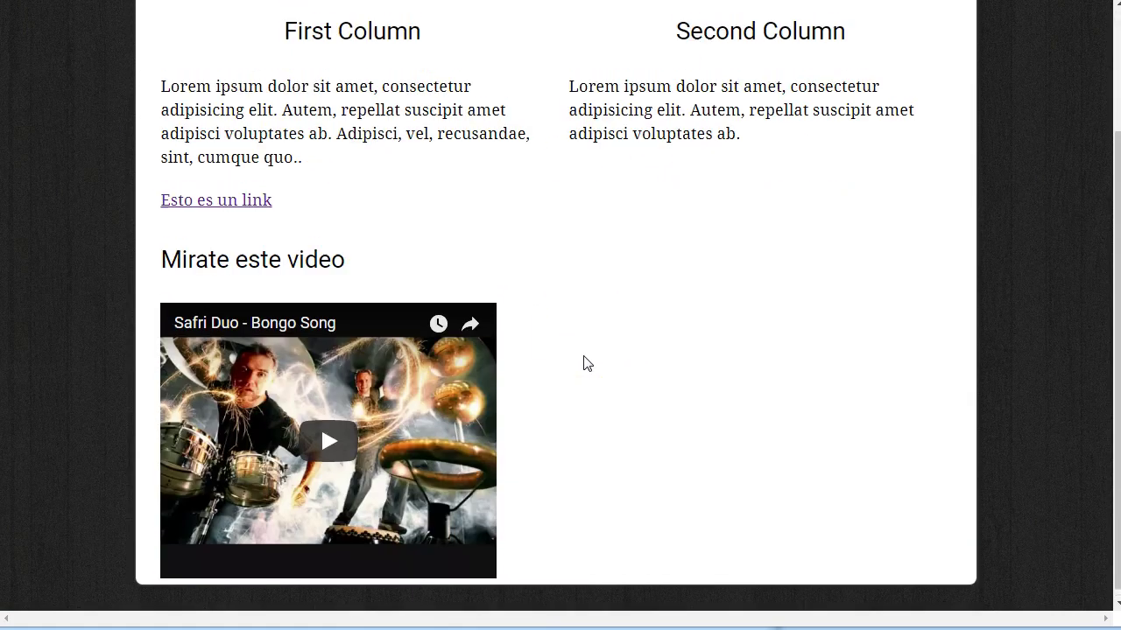
scroll(585, 362, up, 3)
key(ctrl+w)
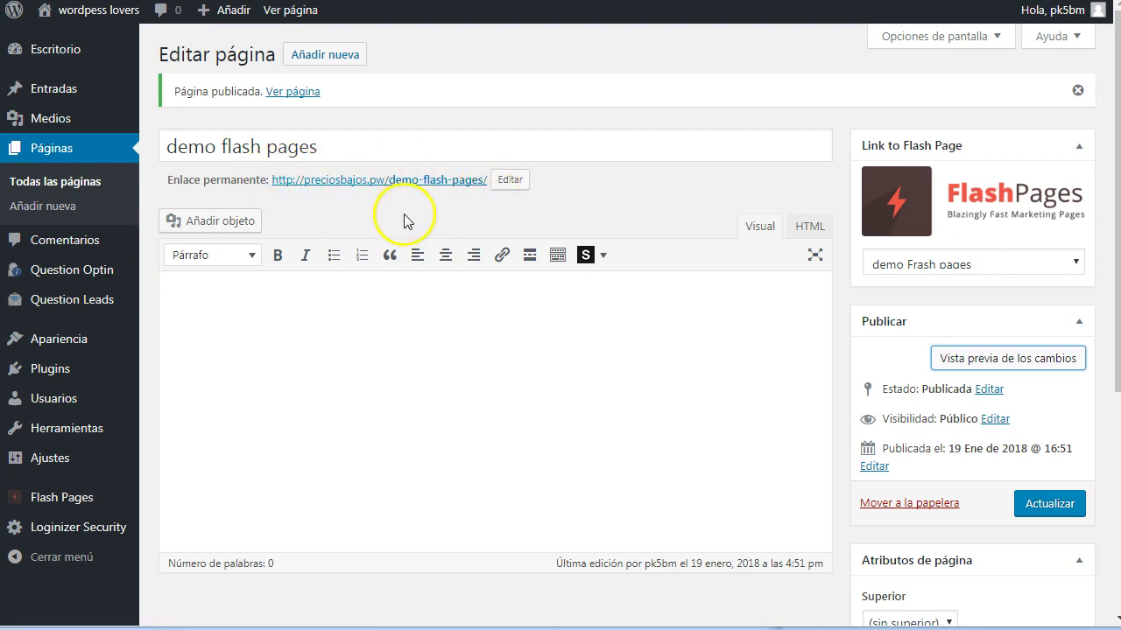
click(63, 193)
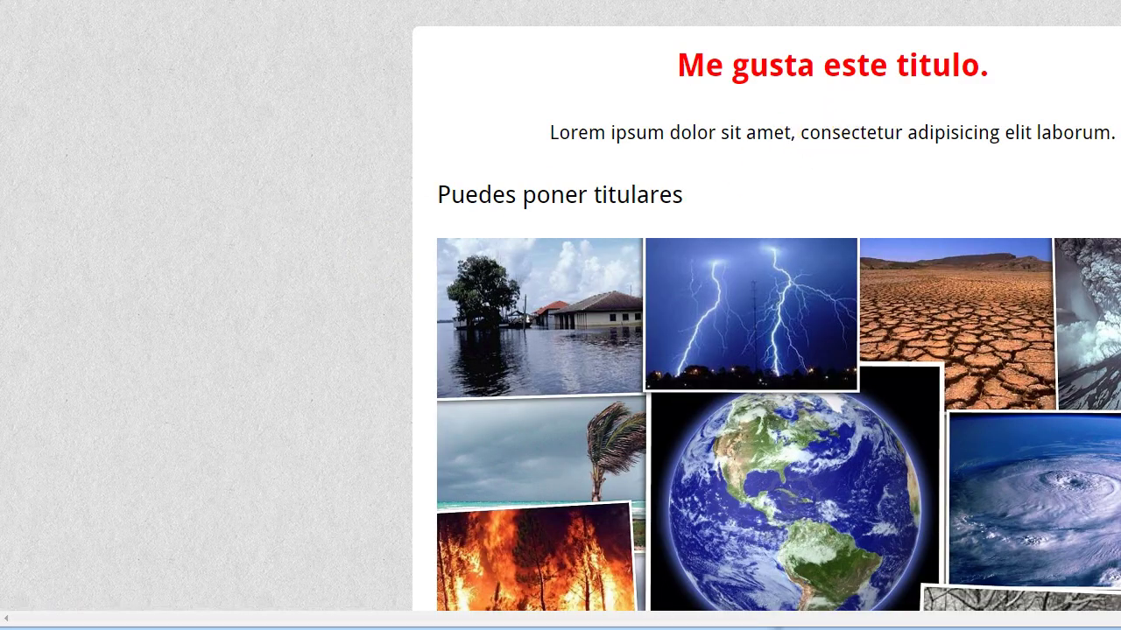
- Look through the example page titled "Me gusta este titulo." from its heading down to the video
scroll(513, 288, down, 9)
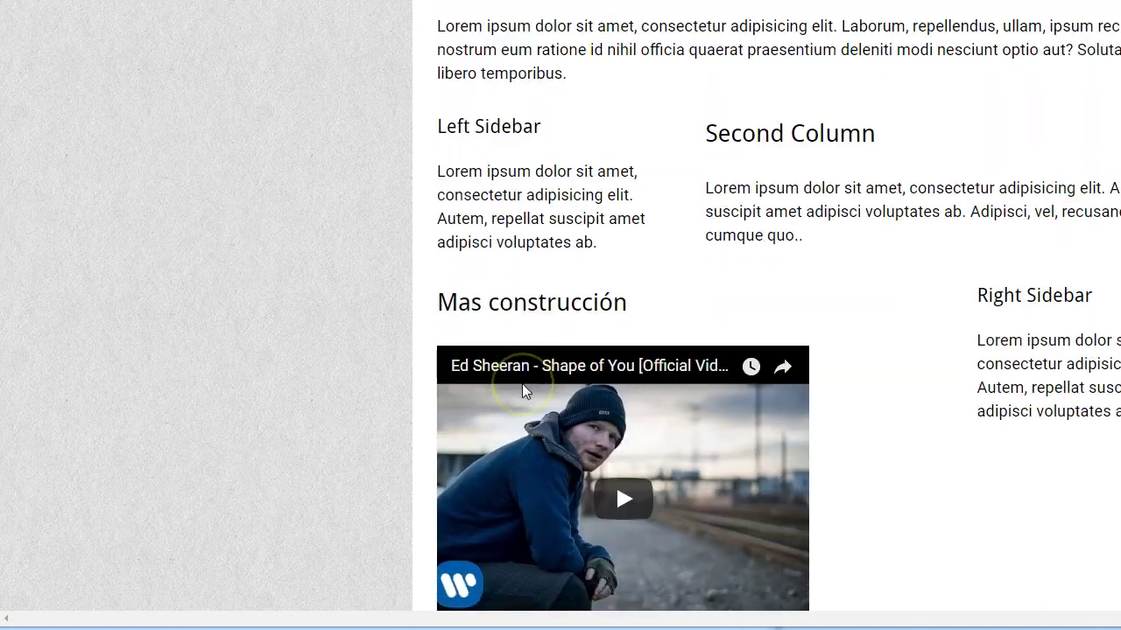
scroll(522, 384, up, 11)
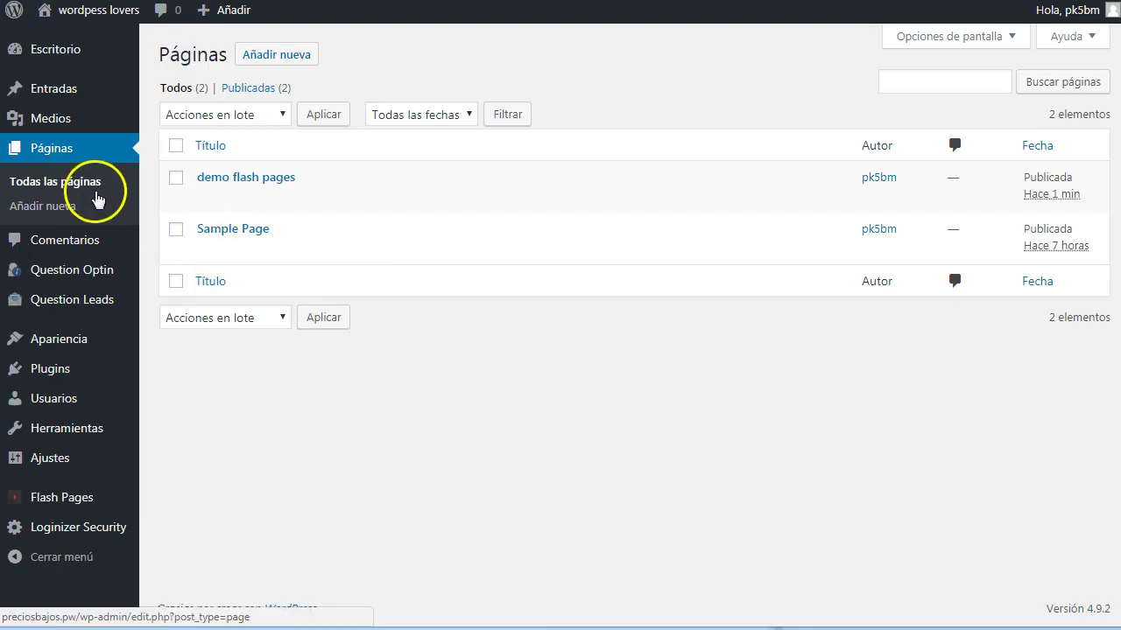
mouse_move(107, 429)
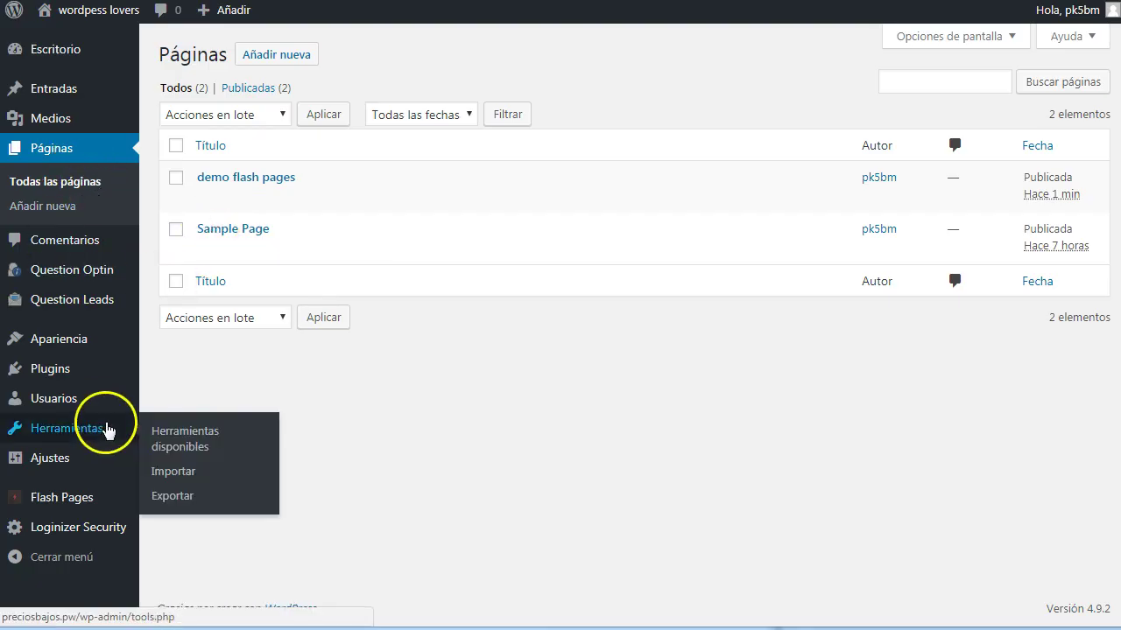
mouse_move(358, 253)
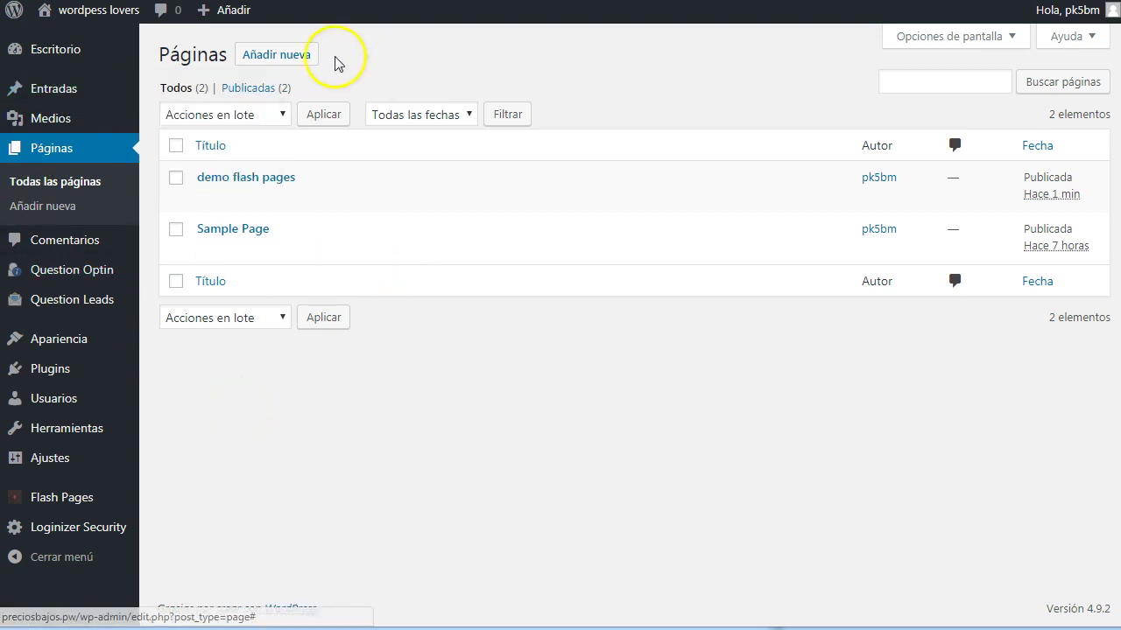
- Add a new page titled "Demo para videos con anuncios" and switch its content editor to HTML
click(265, 56)
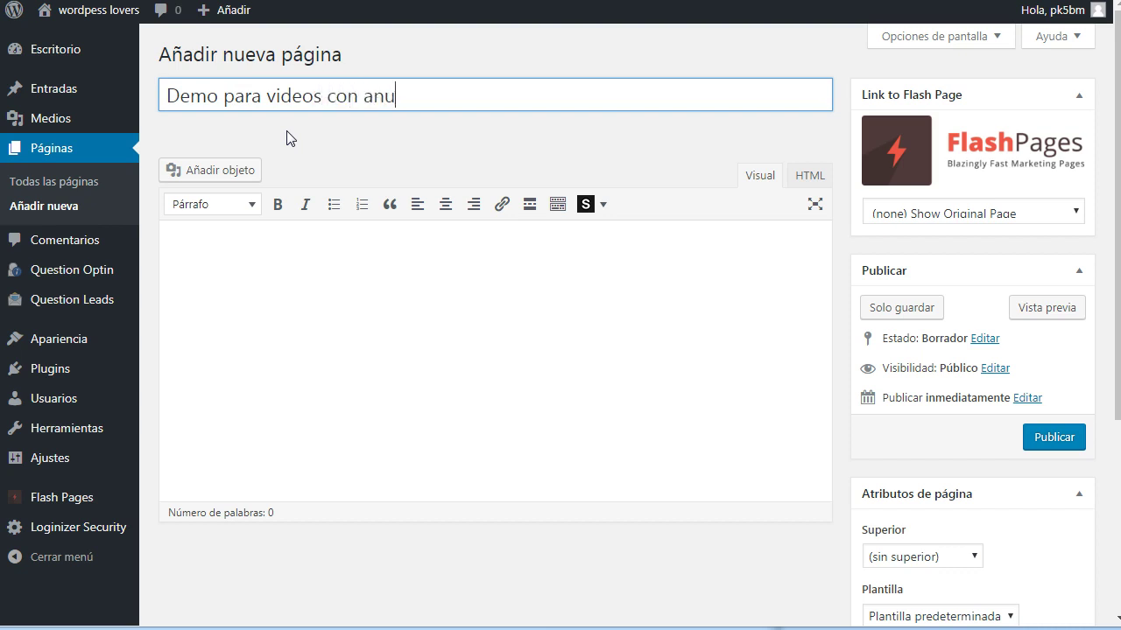
click(277, 302)
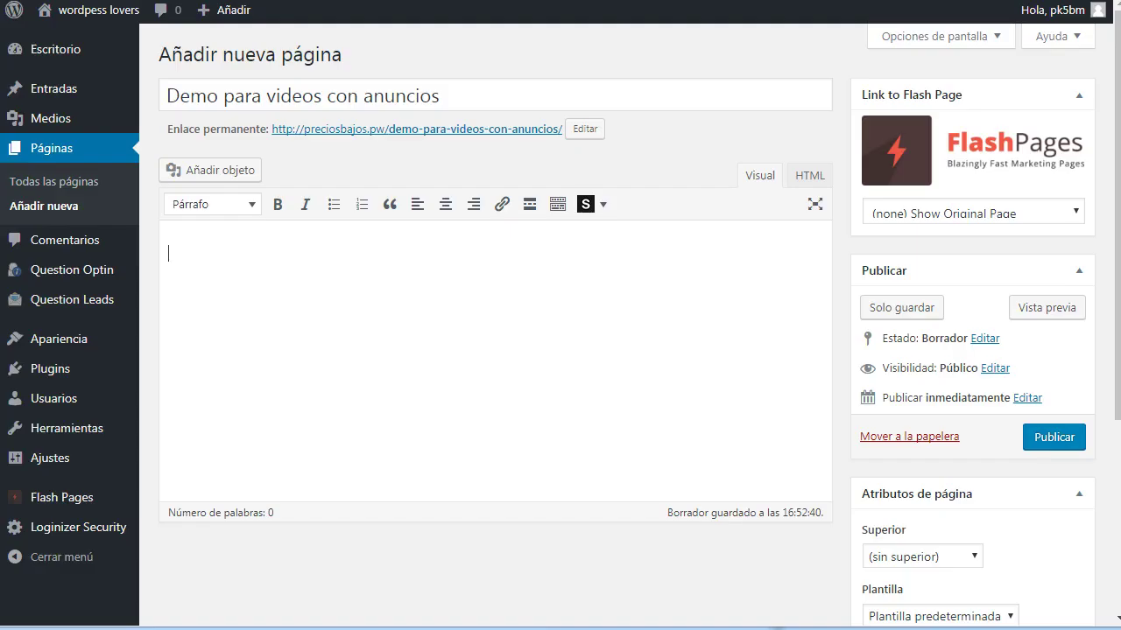
click(557, 204)
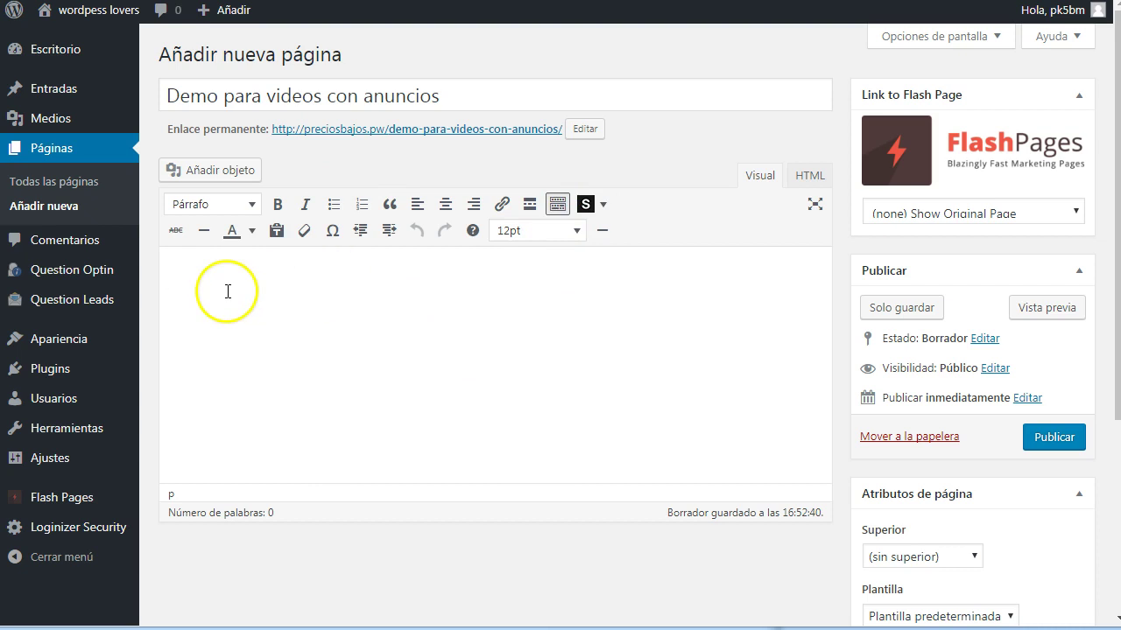
click(807, 175)
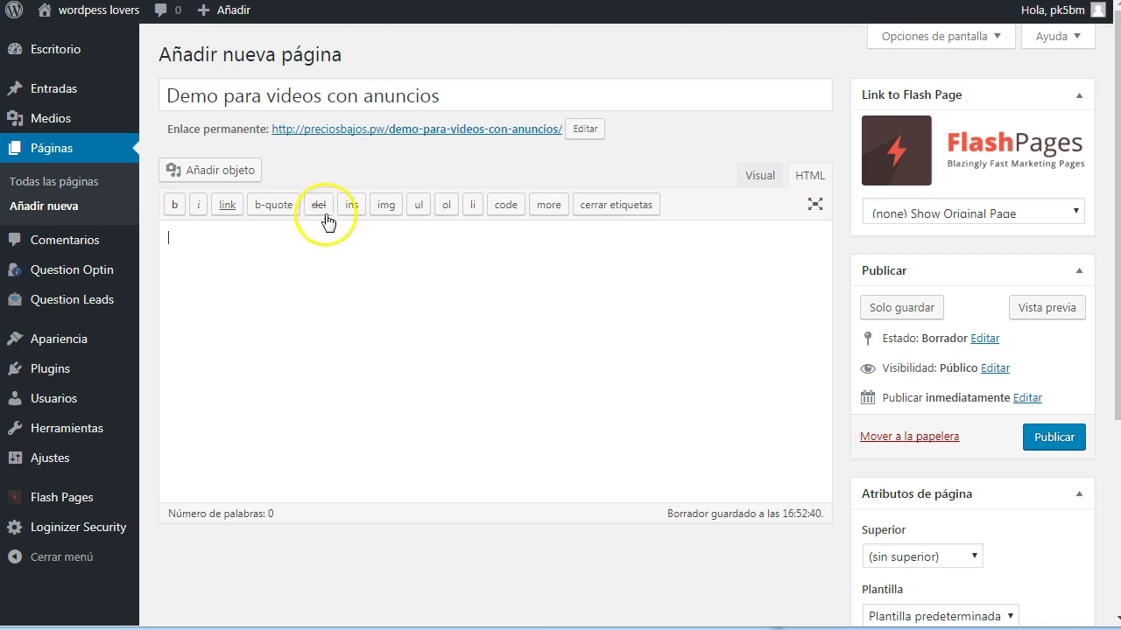
click(339, 315)
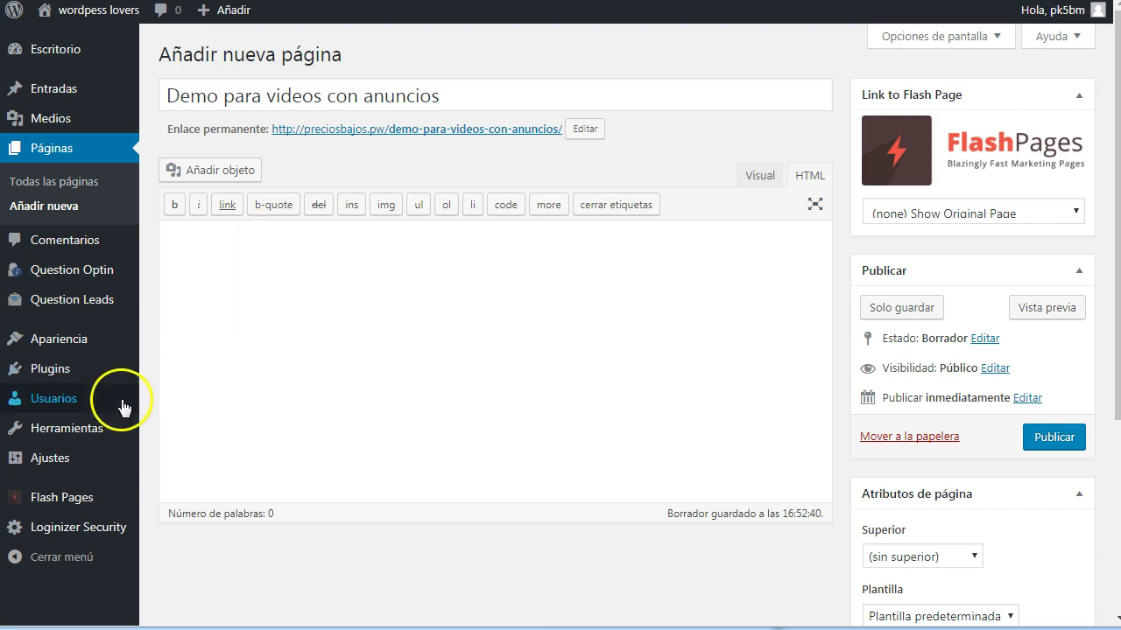
- Leave the new page for the installed plugins list and open the WordPress Video Ad PopUp Plugin settings
mouse_move(22, 462)
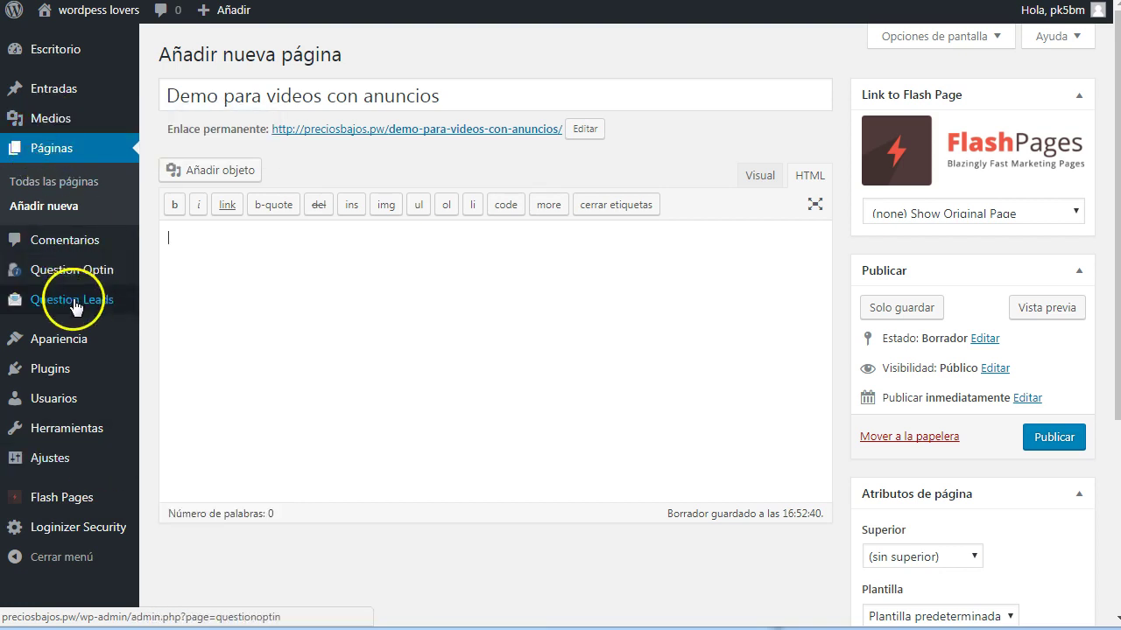
click(73, 368)
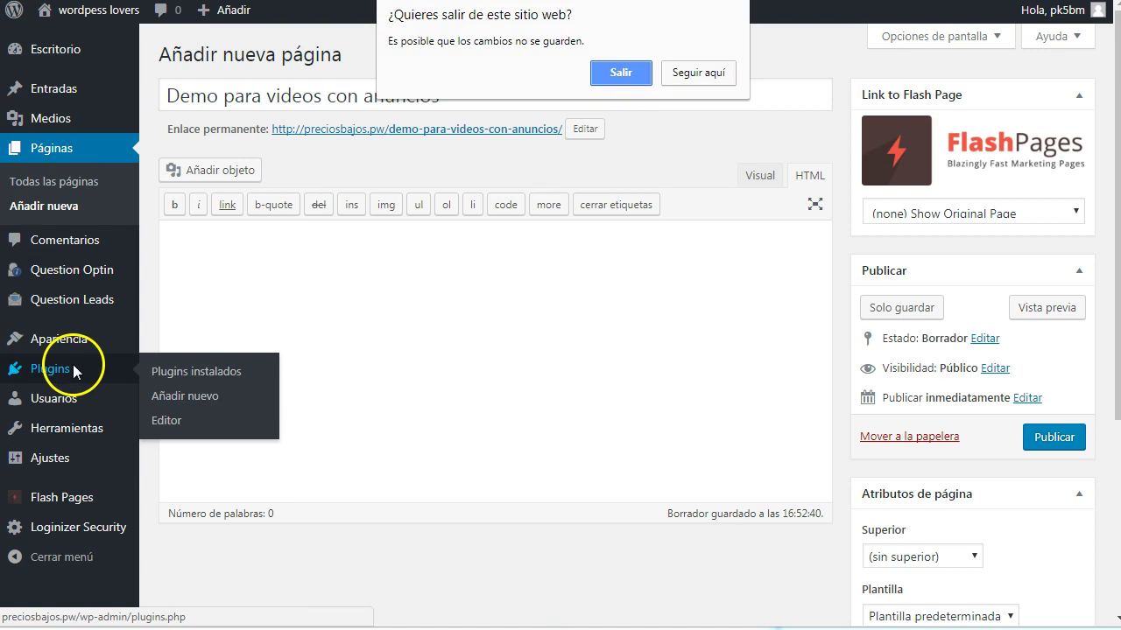
click(636, 77)
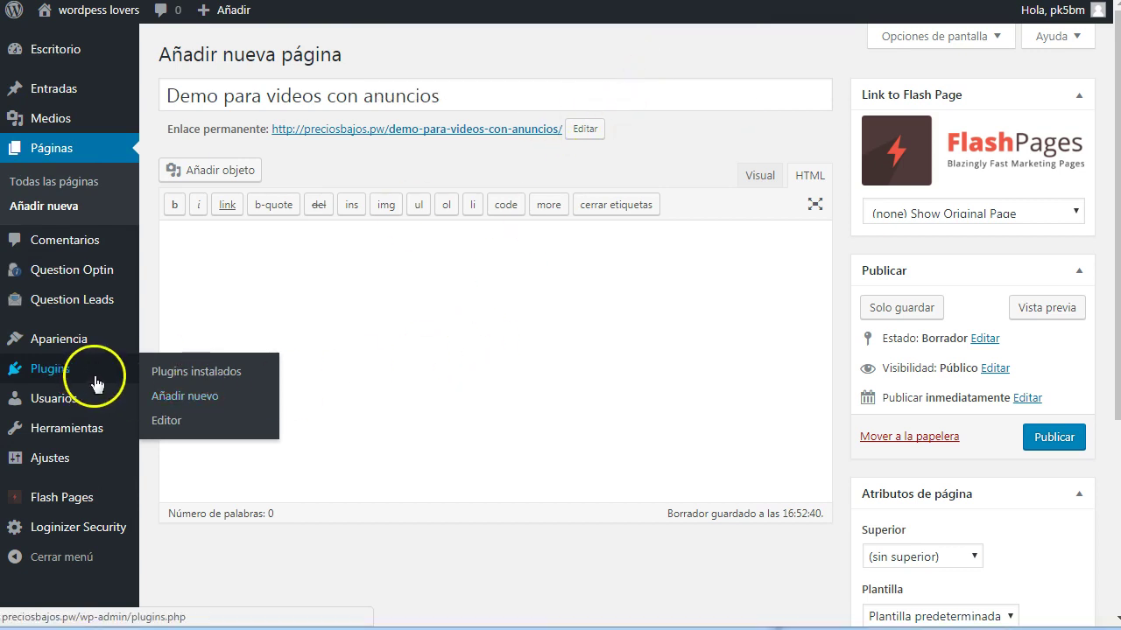
scroll(295, 321, down, 2)
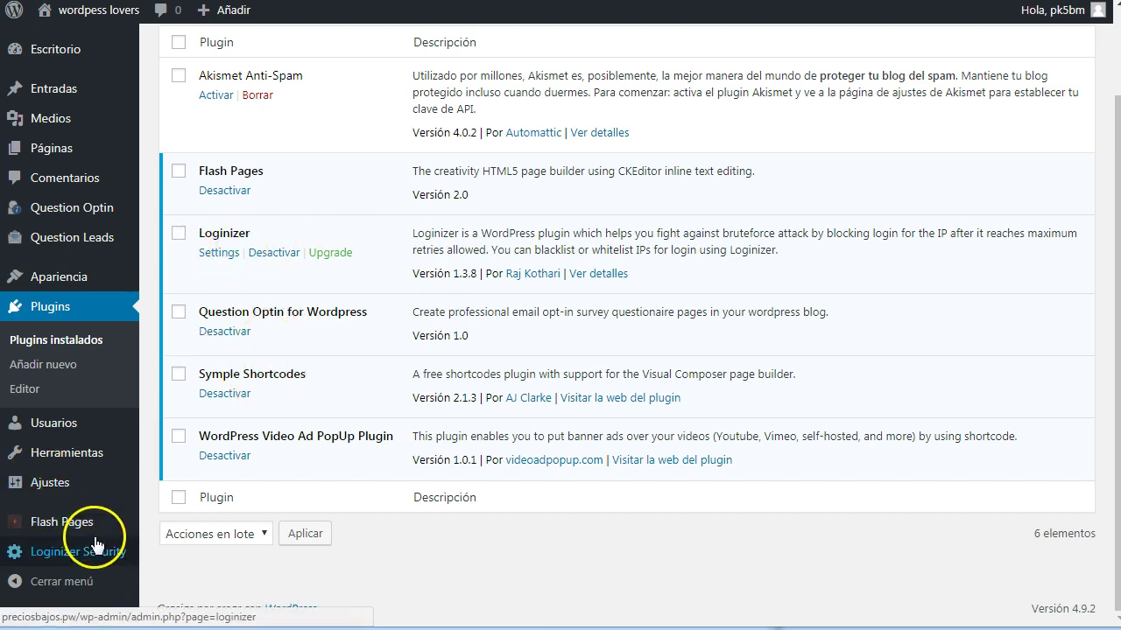
mouse_move(97, 452)
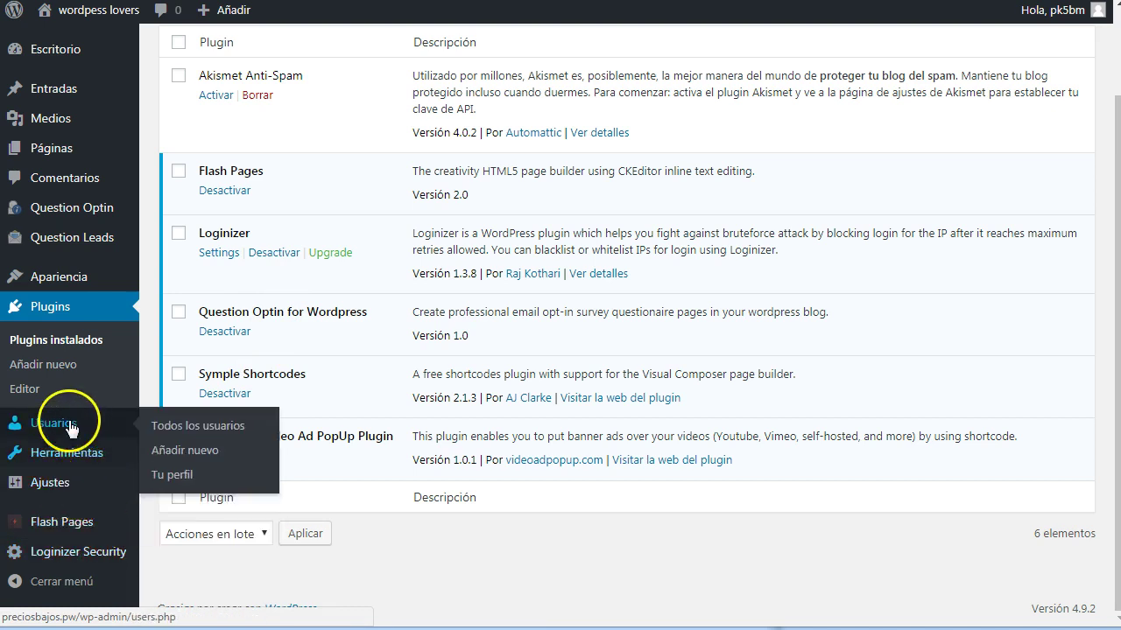
click(171, 519)
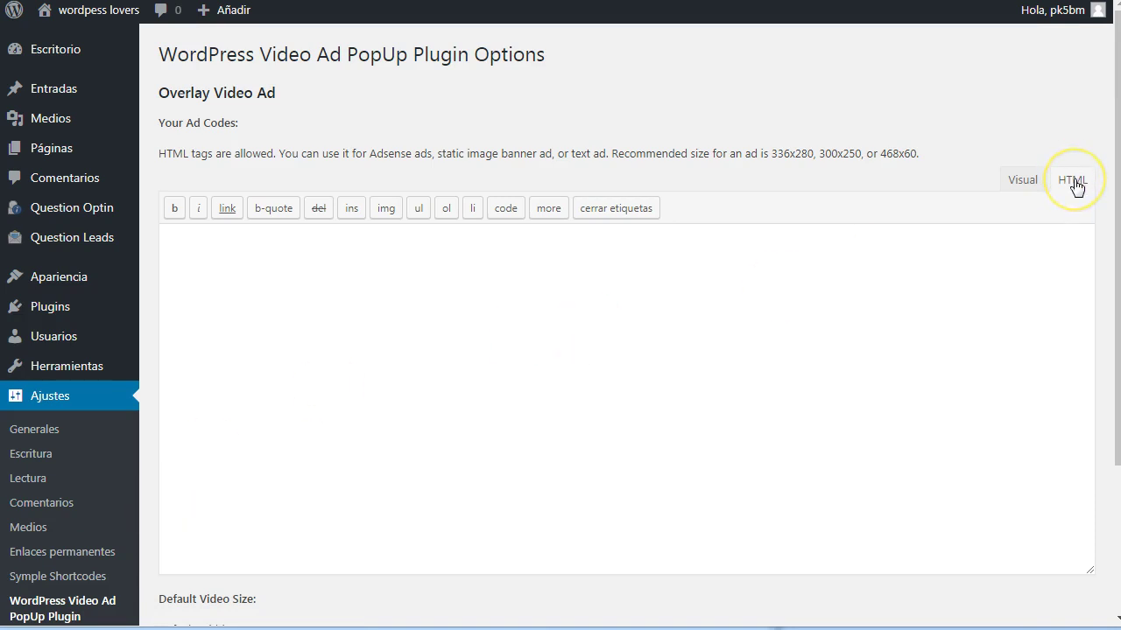
- Get the centred, linked tarot banner code from the text editor notes and paste it as HTML into the overlay video ad codes
click(366, 316)
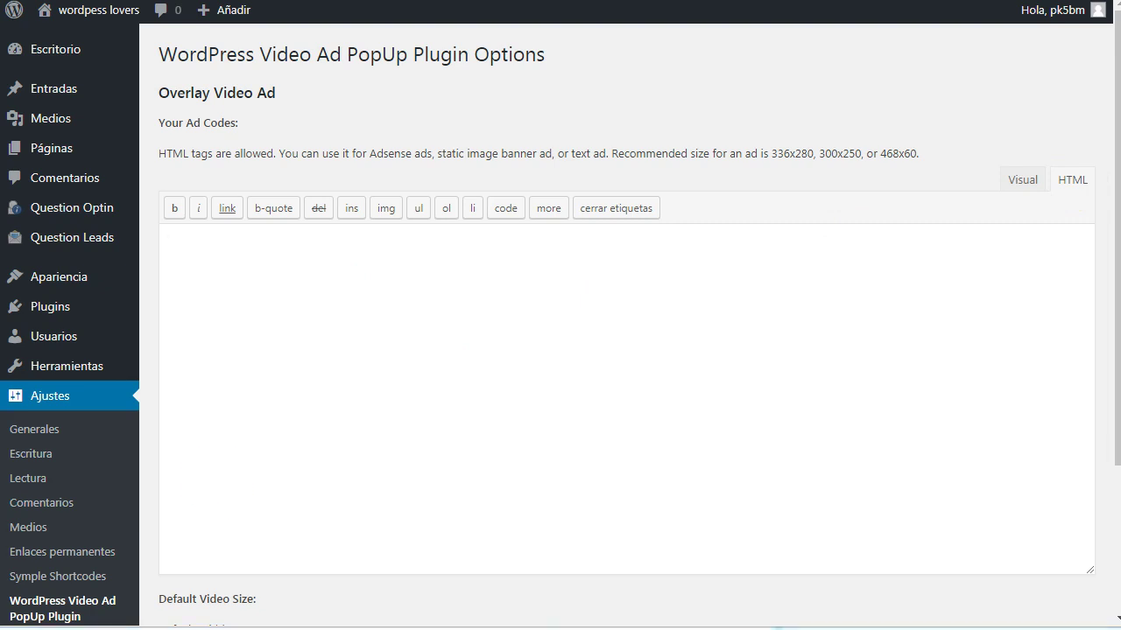
key(alt+Tab)
drag(771, 10, 240, 33)
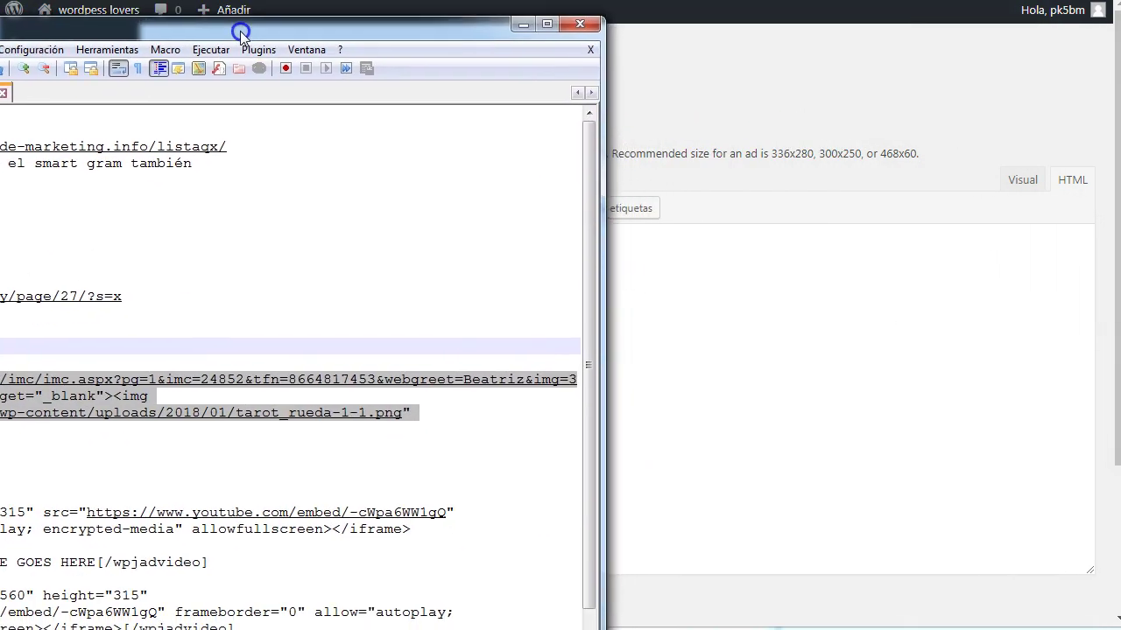
key(alt+Tab)
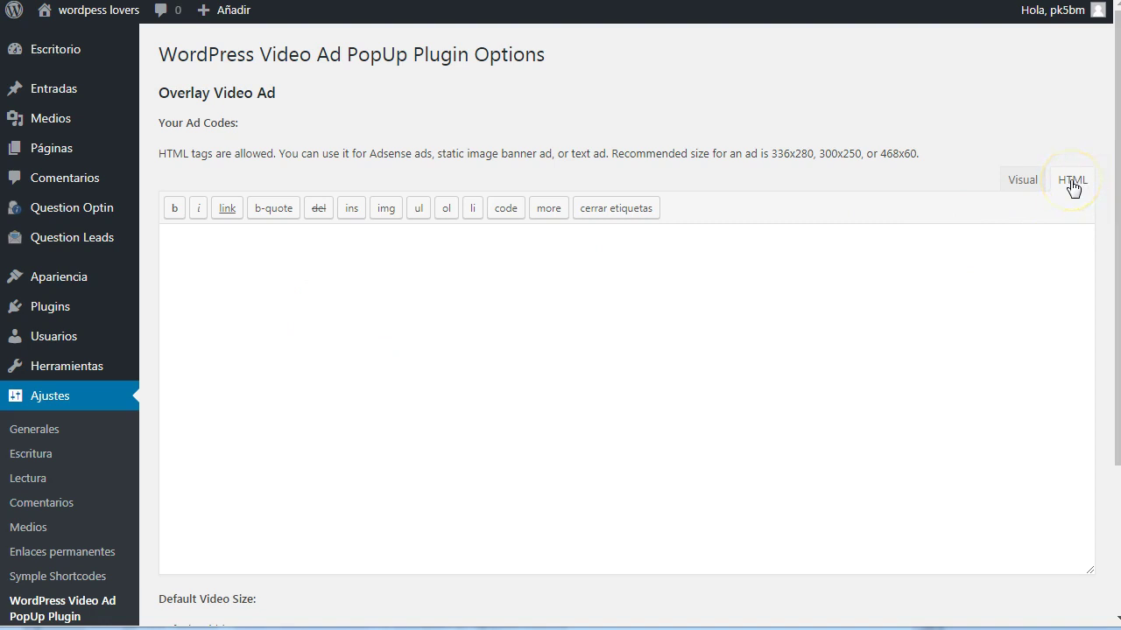
click(225, 260)
right_click(213, 265)
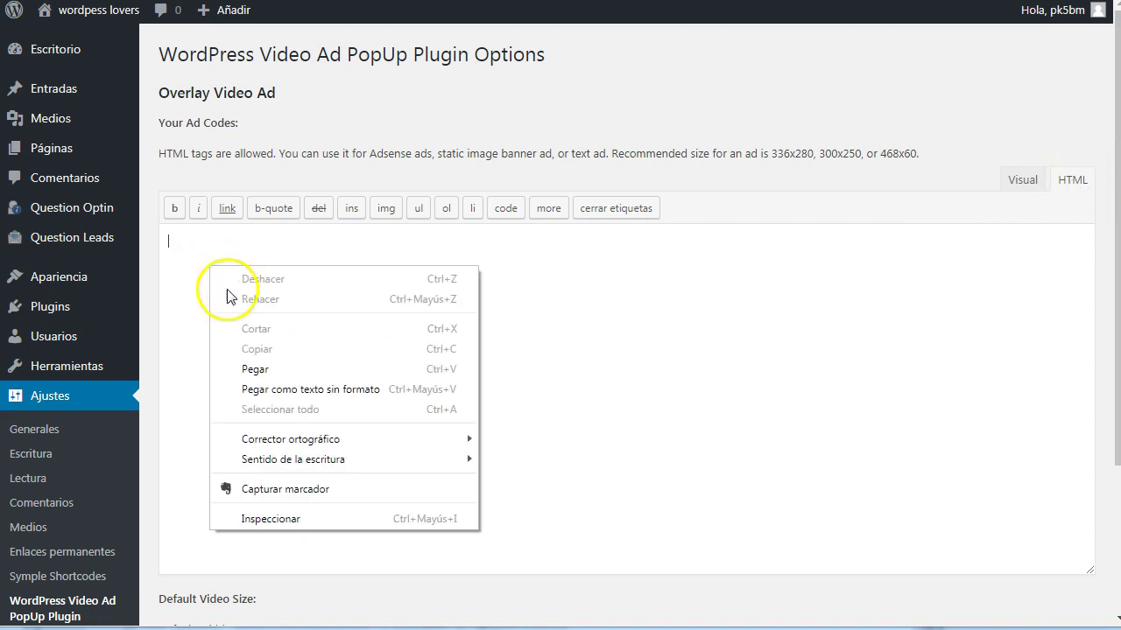
click(269, 370)
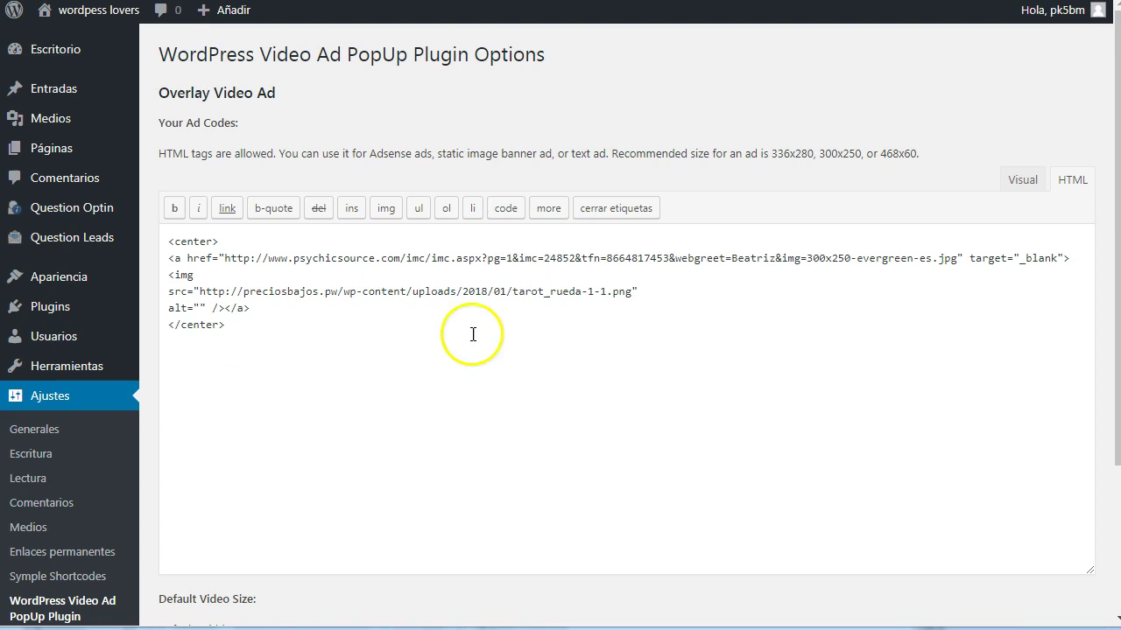
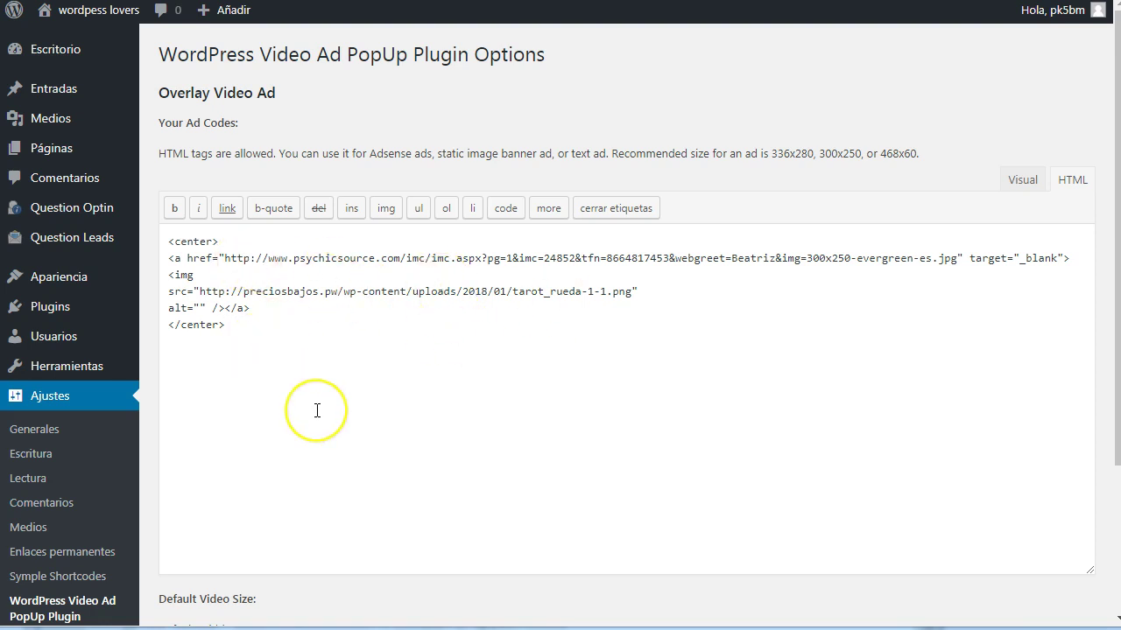
- Examine the banner image's source address and the affiliate link address in the pasted ad code
click(635, 336)
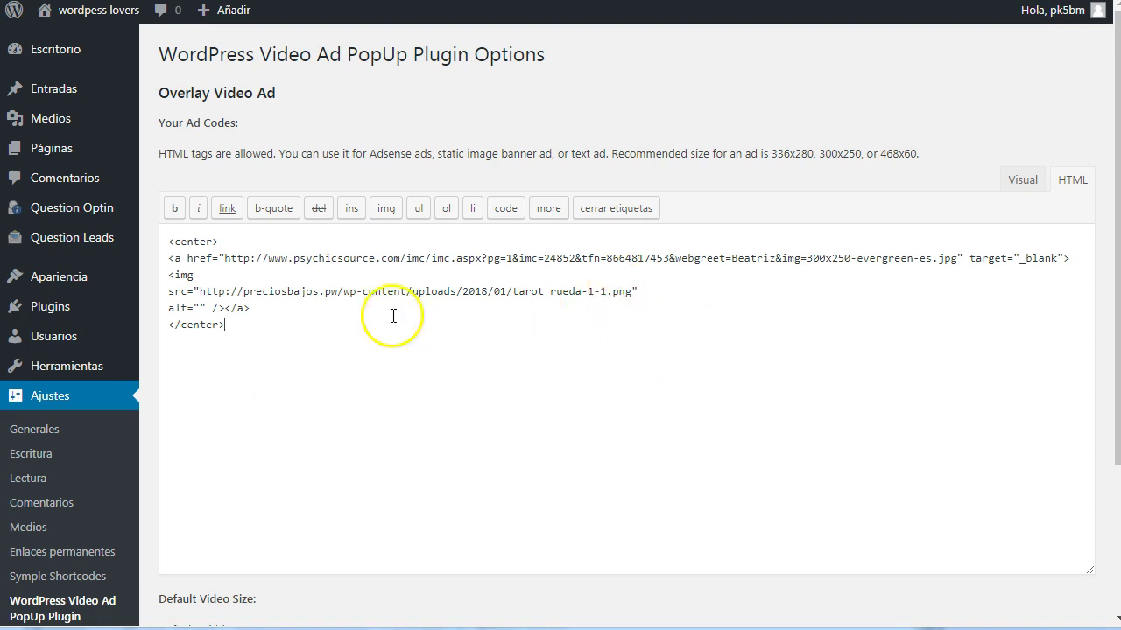
drag(201, 291, 631, 294)
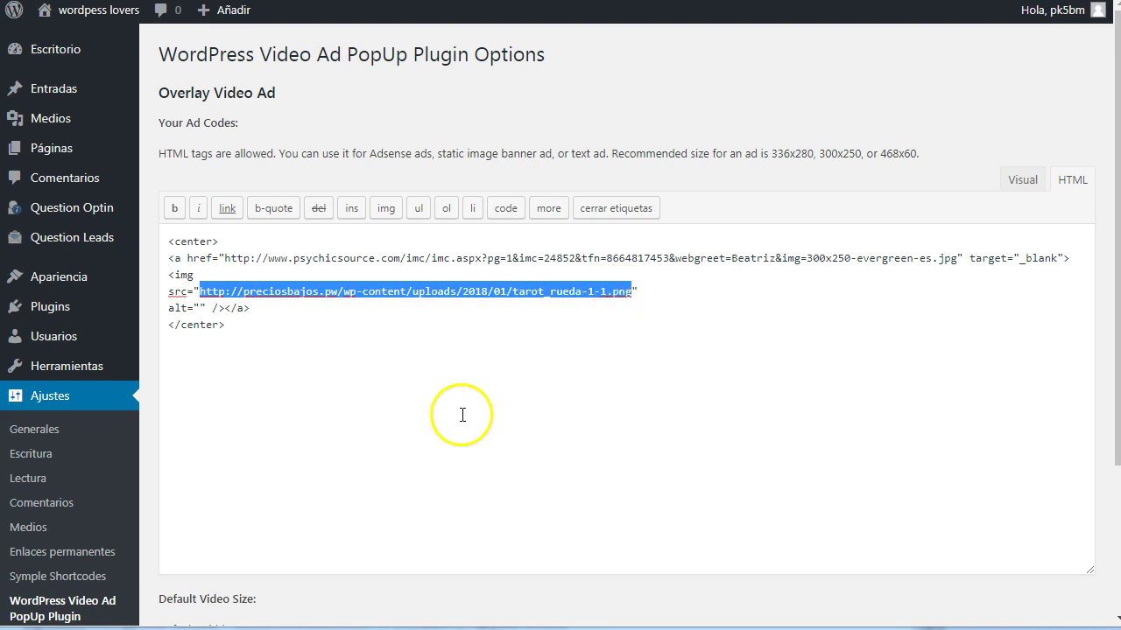
click(366, 290)
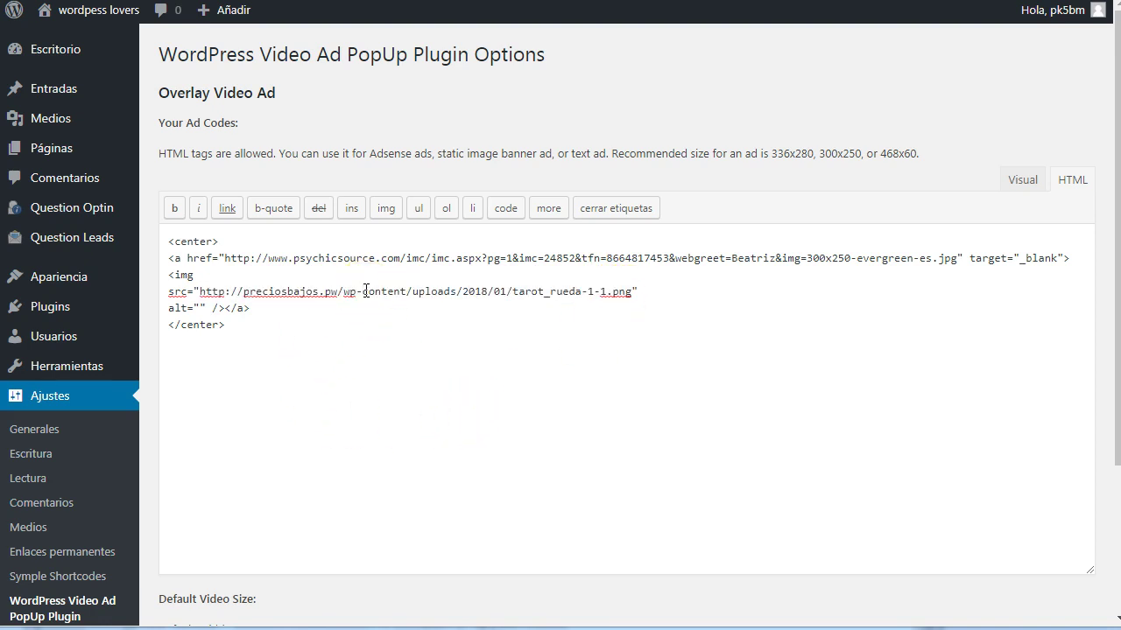
drag(199, 291, 375, 291)
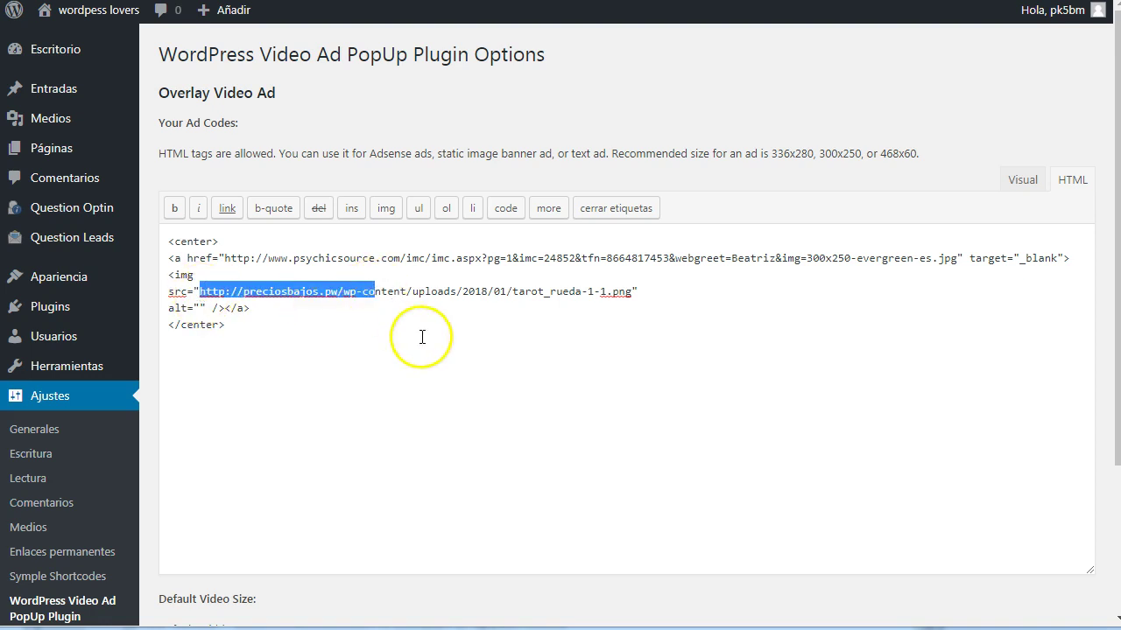
click(412, 338)
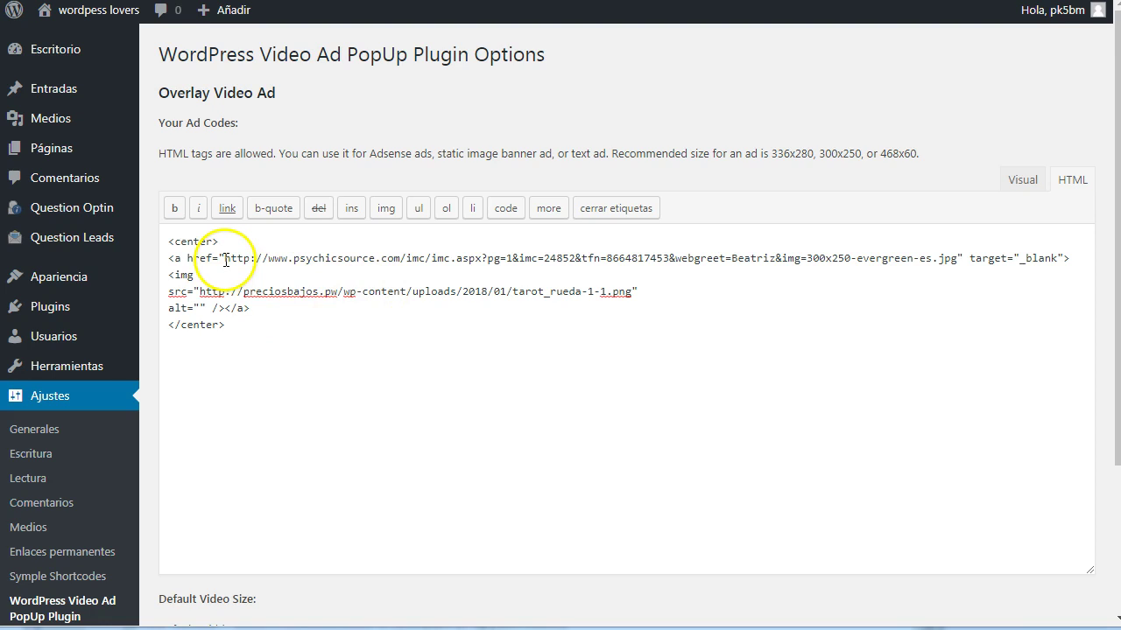
drag(225, 259, 340, 272)
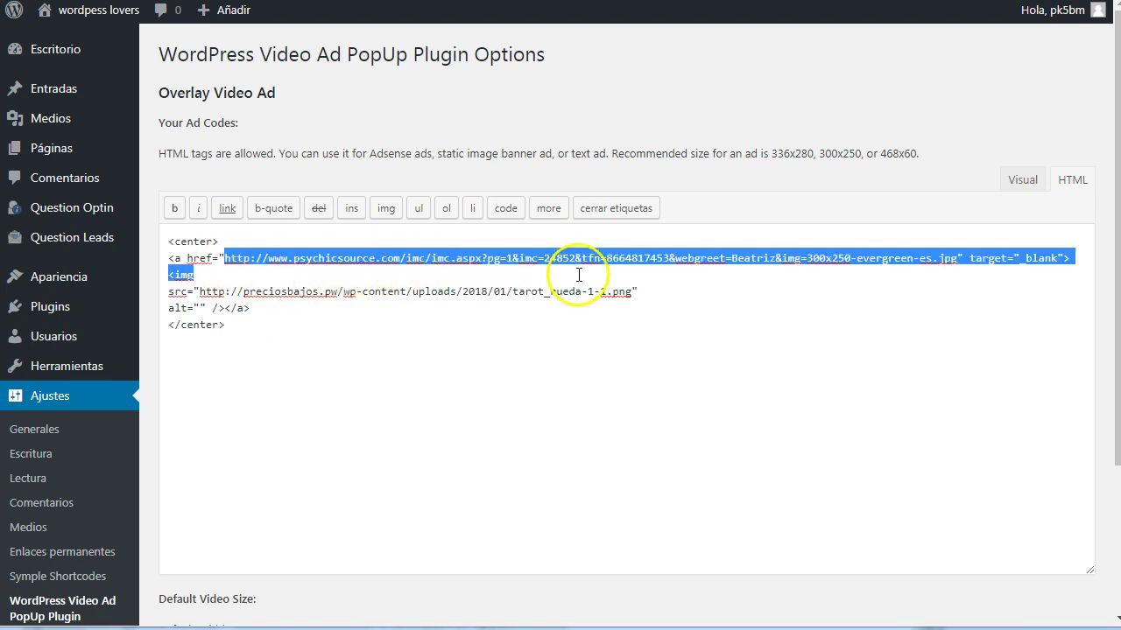
click(435, 382)
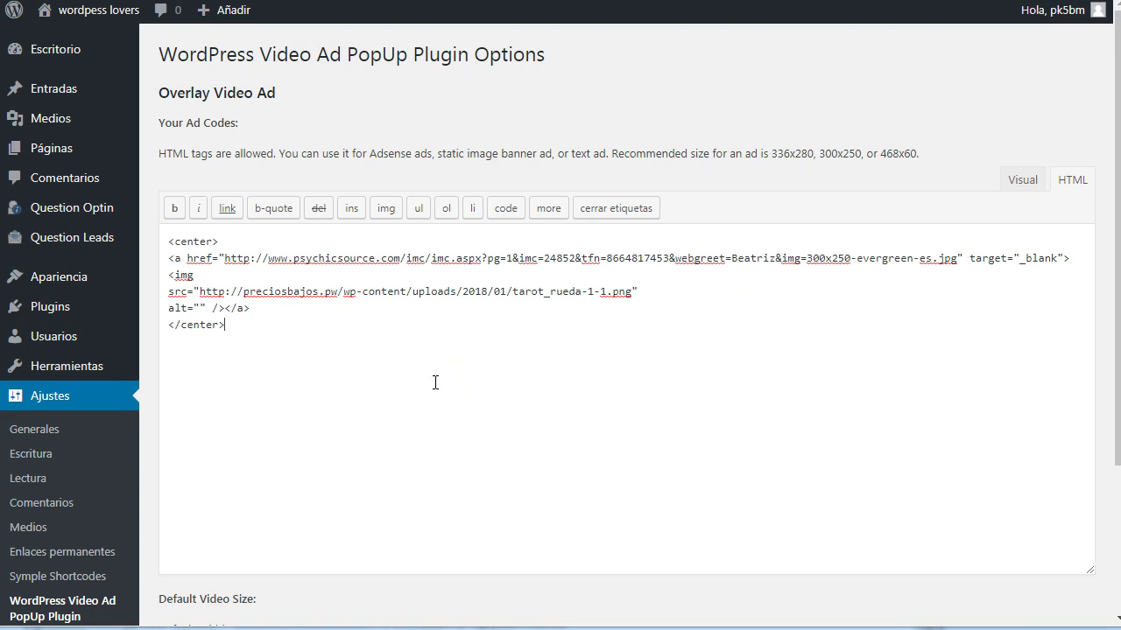
- Copy the tarot_rueda-1-1.png image address from the ad code and open it in a new browser tab
drag(200, 292, 628, 291)
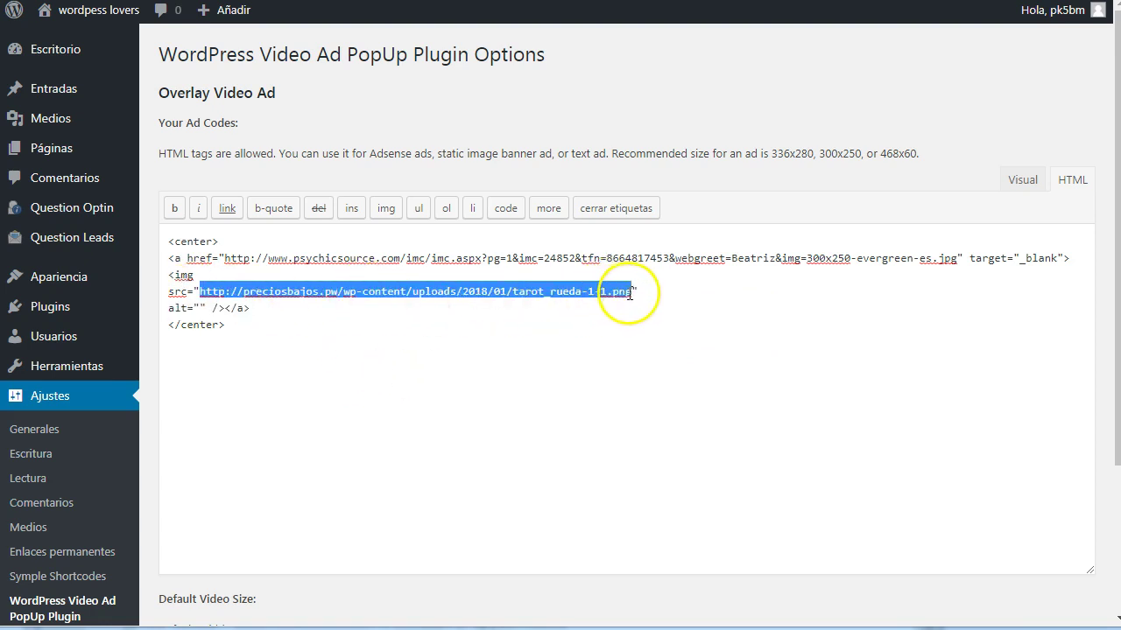
right_click(602, 292)
click(658, 329)
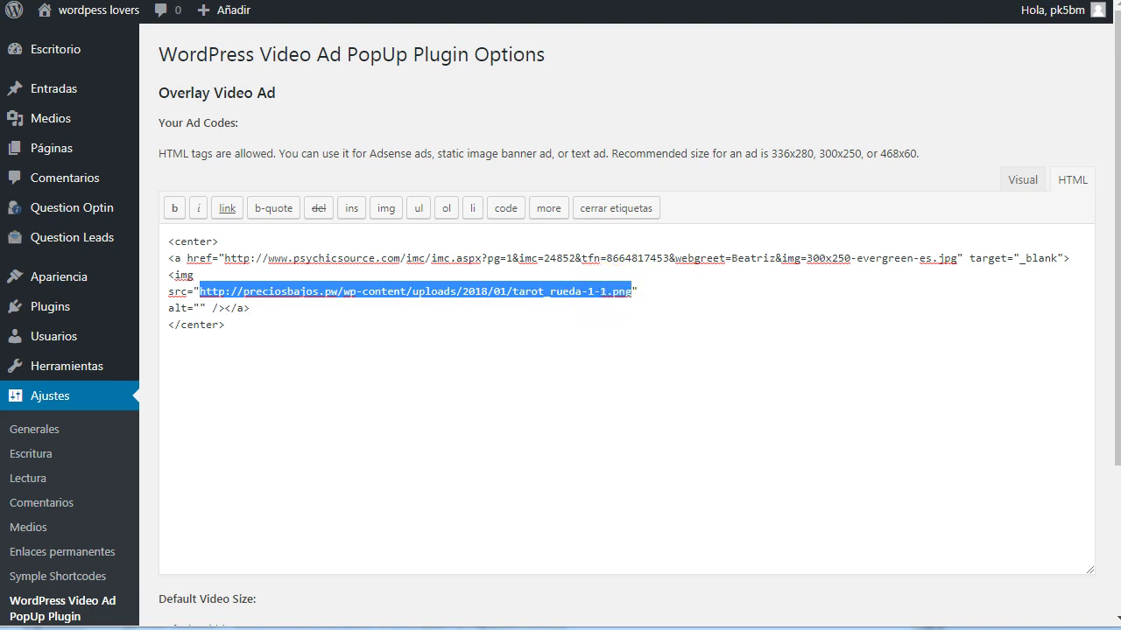
key(ctrl+t)
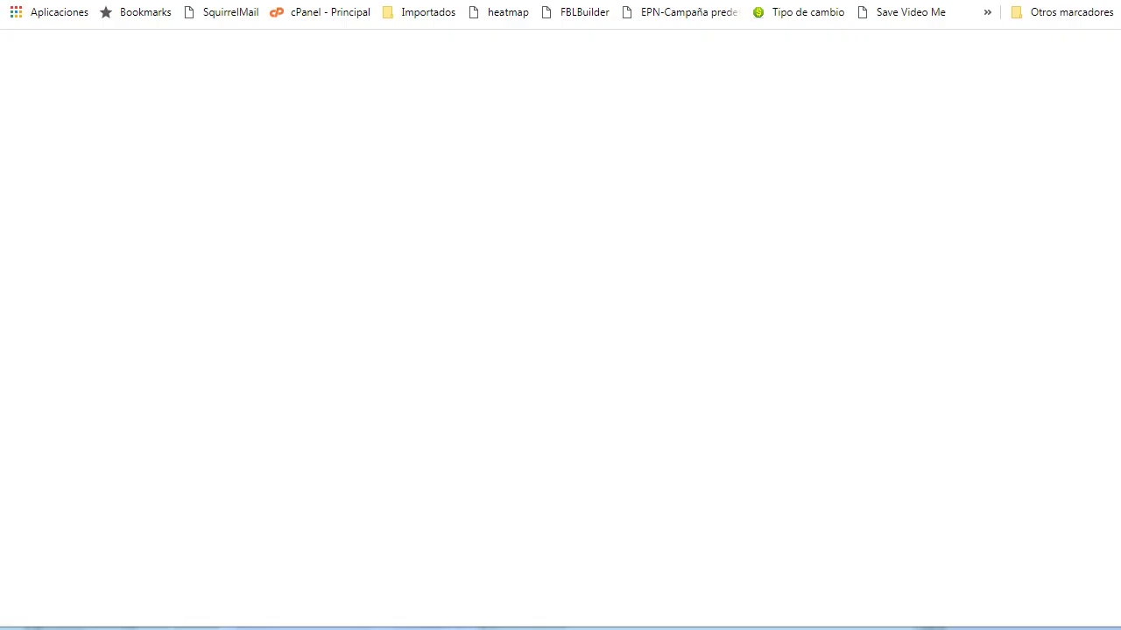
right_click(372, 2)
click(455, 85)
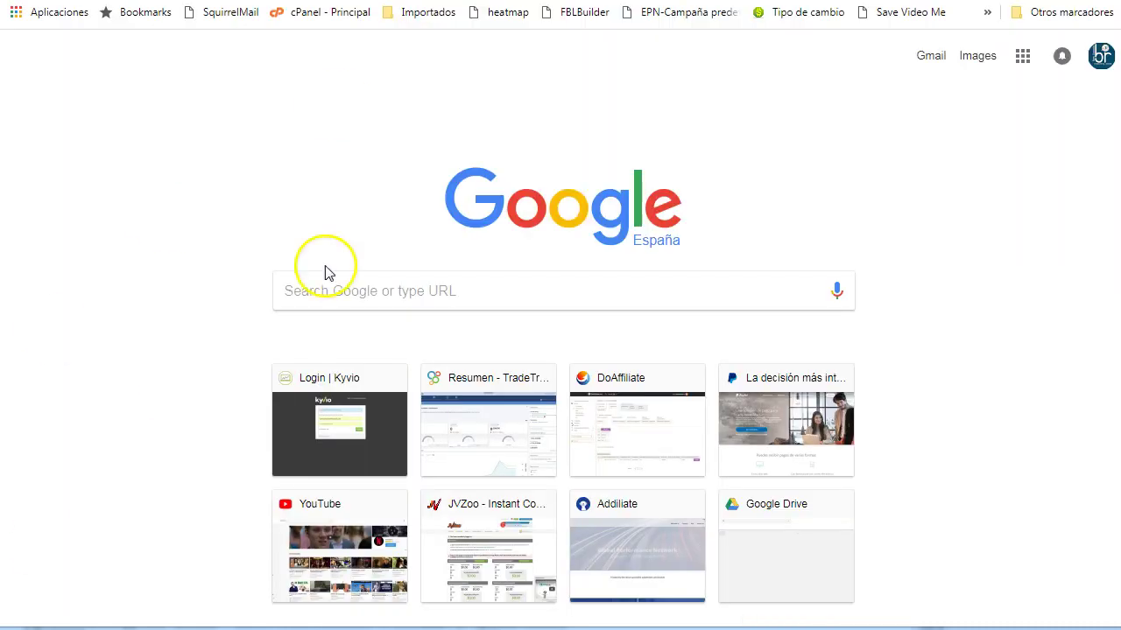
- Open the Moat site in the new browser tab and search its ads for the brand Psychicsource.com
text(moat)
key(Return)
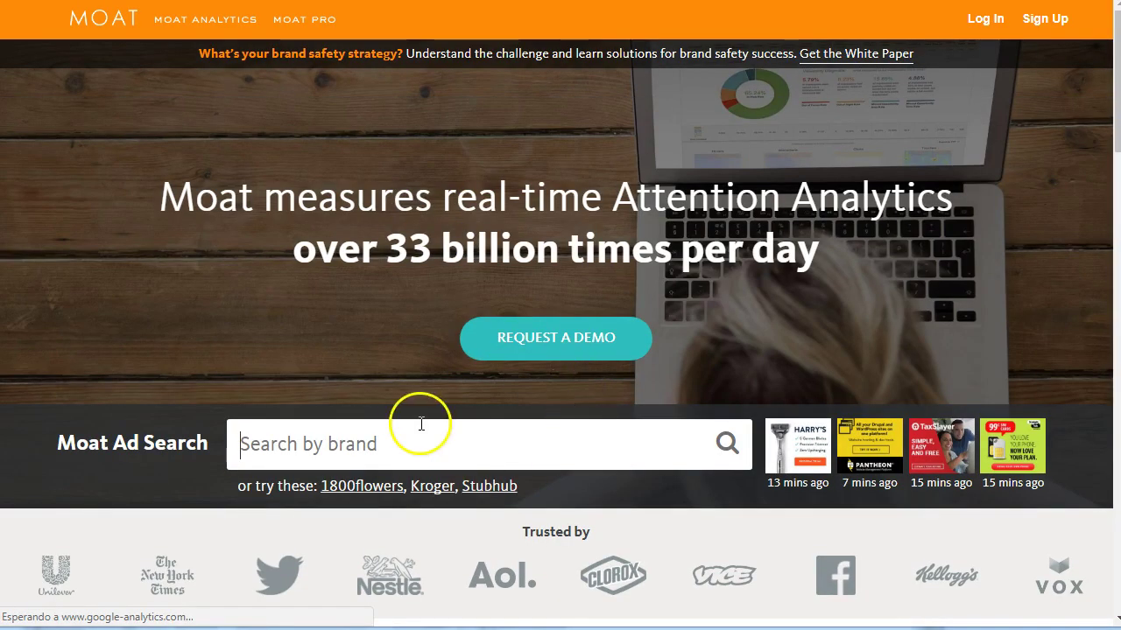
text(psyc)
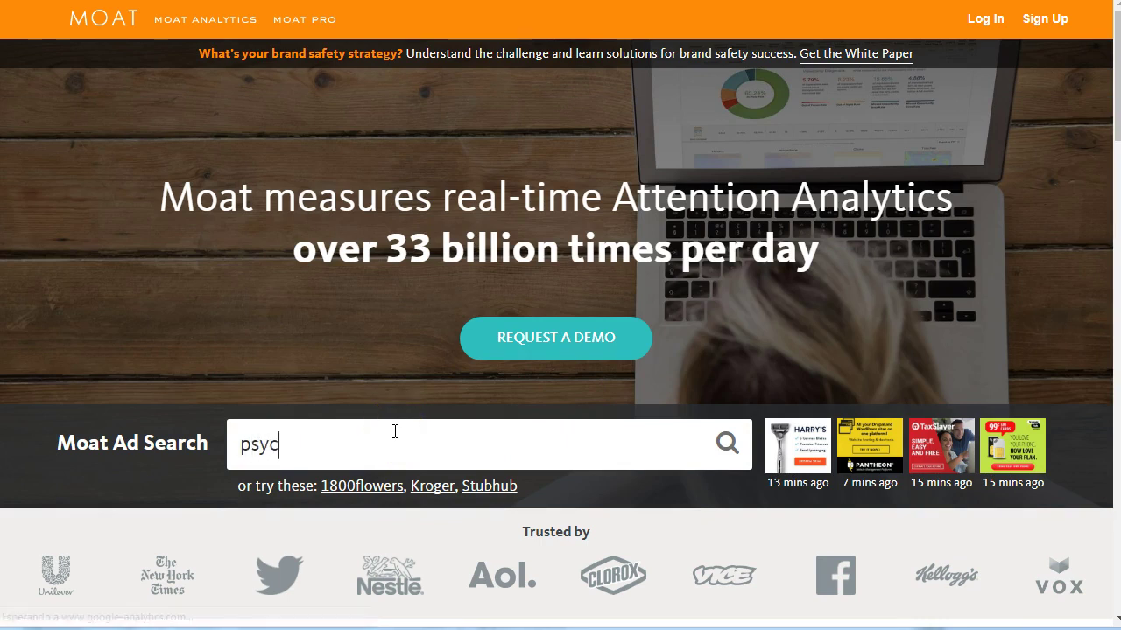
key(Down)
key(Return)
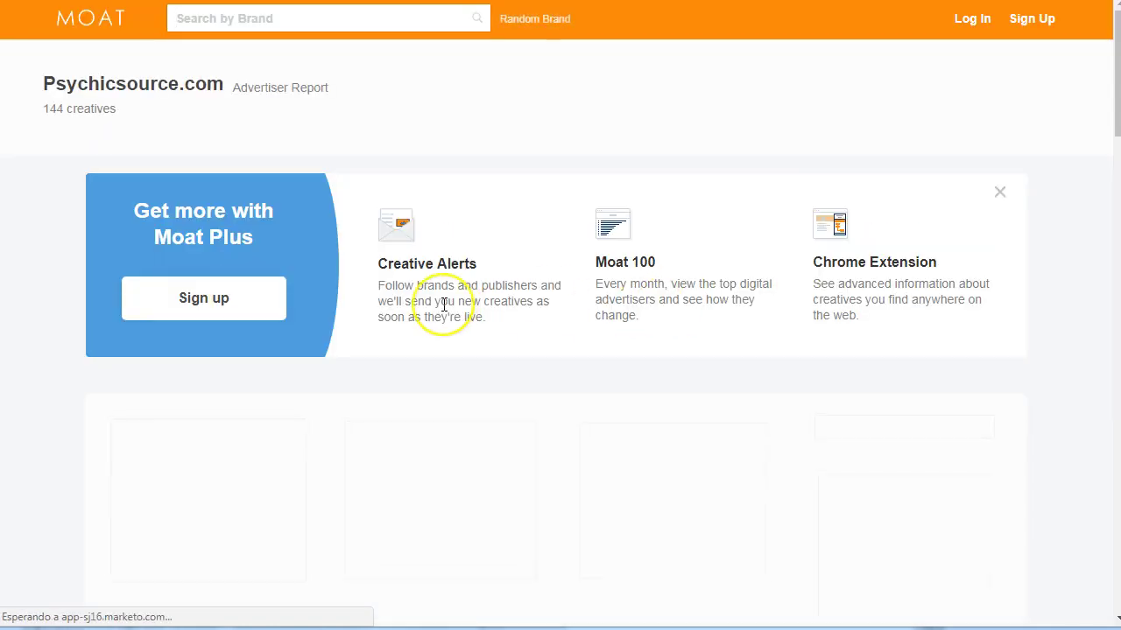
- Examine the Psychicsource.com banner creatives, including the details shown for individual ads, to find a suitable Spanish banner
scroll(443, 307, down, 3)
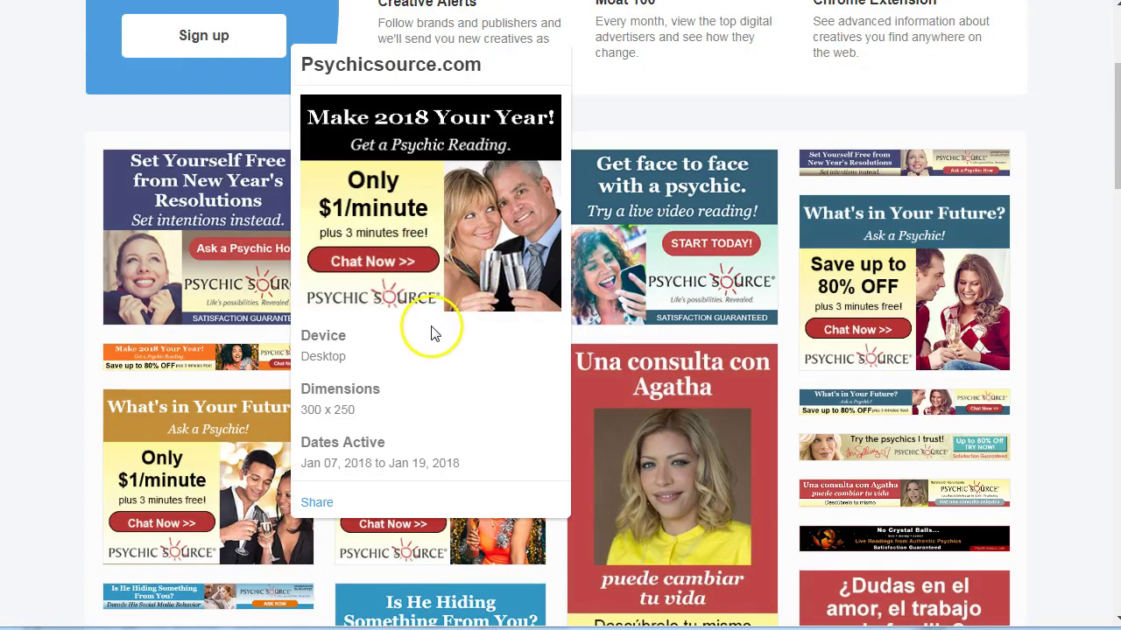
scroll(745, 362, down, 2)
mouse_move(688, 351)
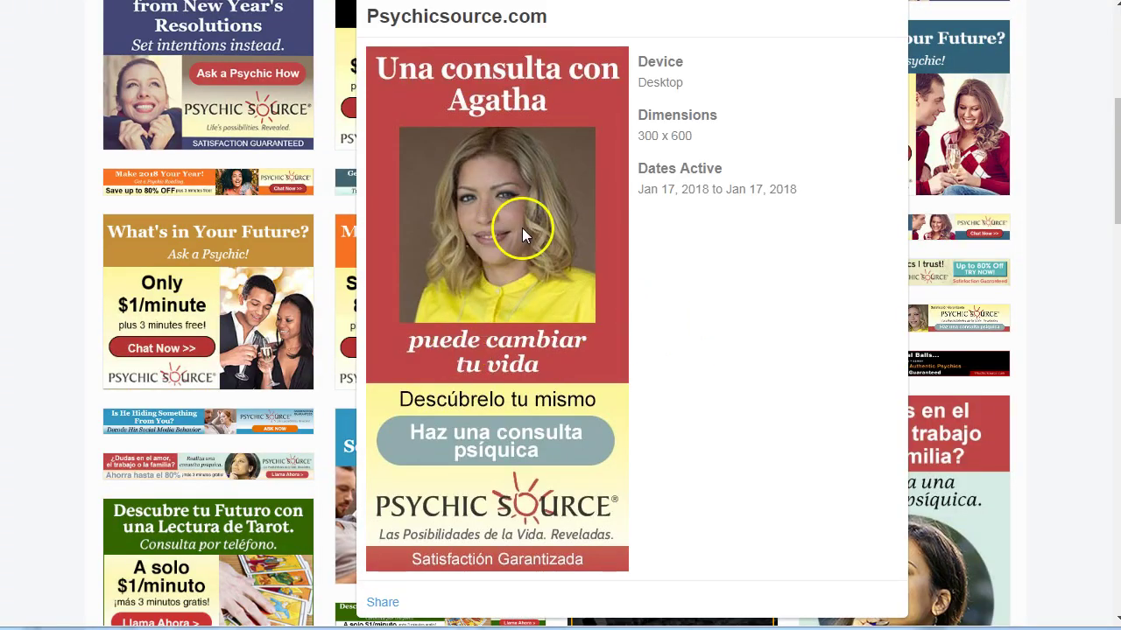
scroll(522, 228, down, 1)
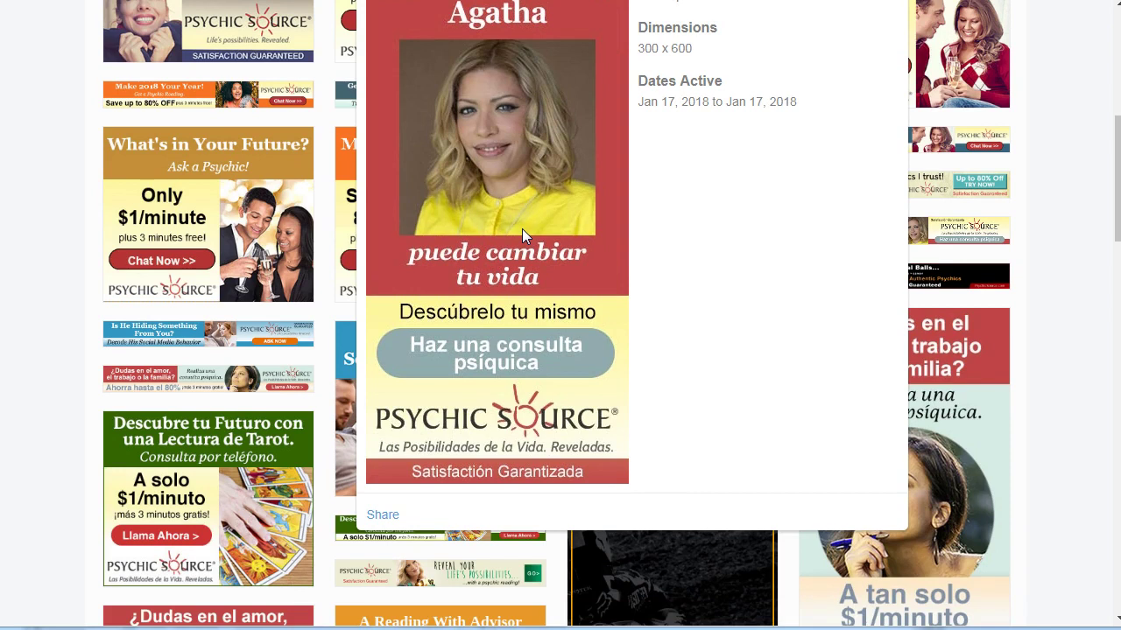
scroll(522, 229, up, 1)
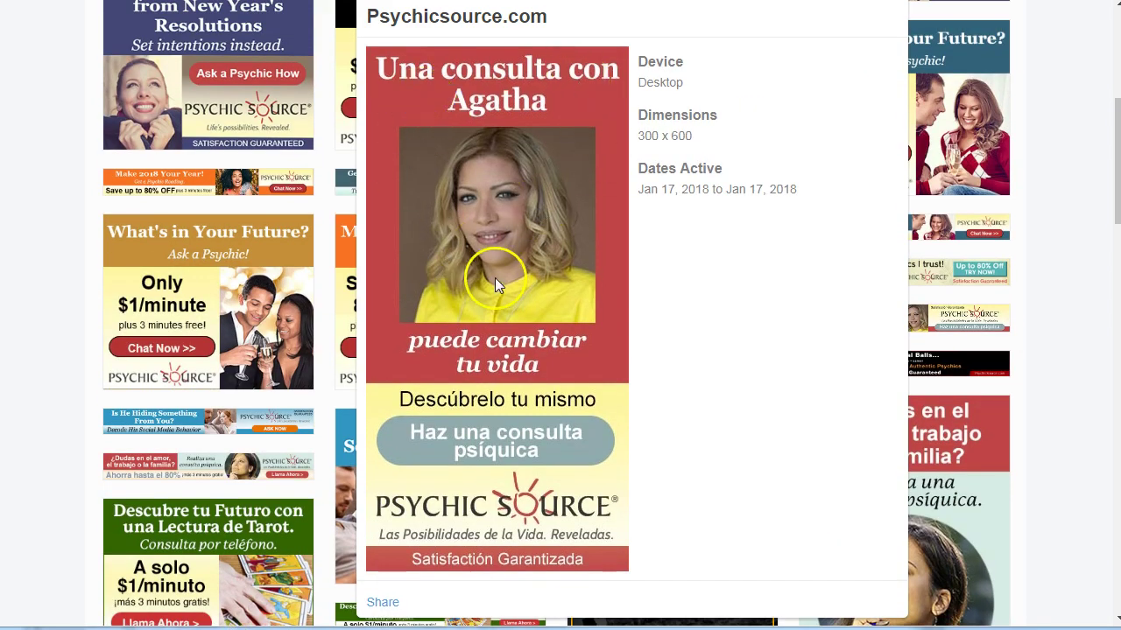
click(563, 219)
click(701, 244)
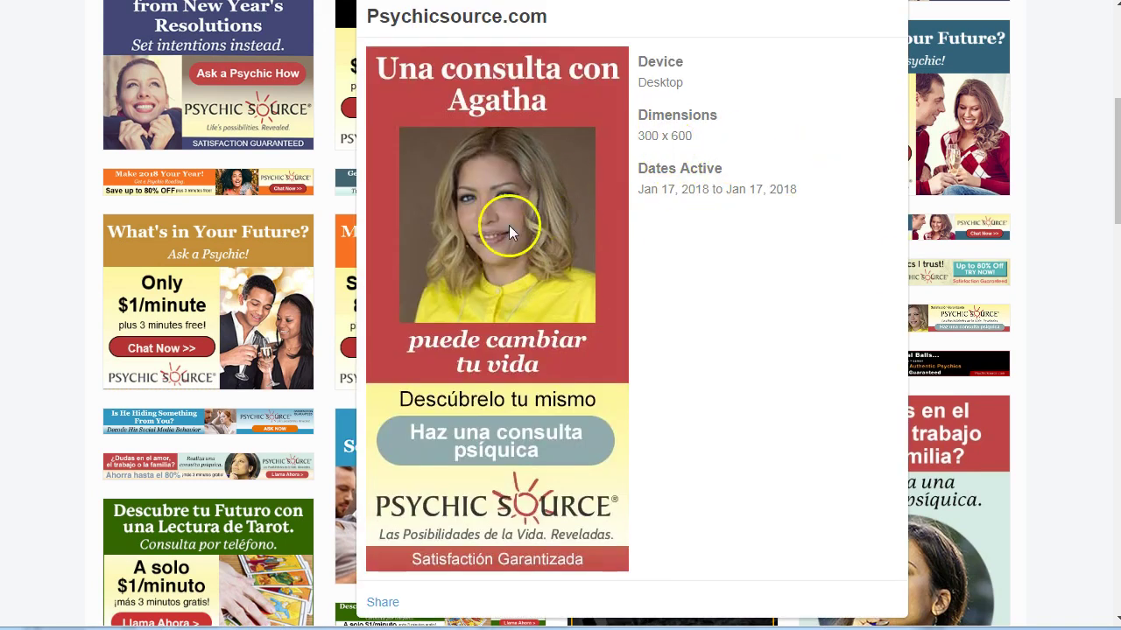
click(1059, 300)
scroll(1064, 335, down, 1)
scroll(1065, 337, down, 8)
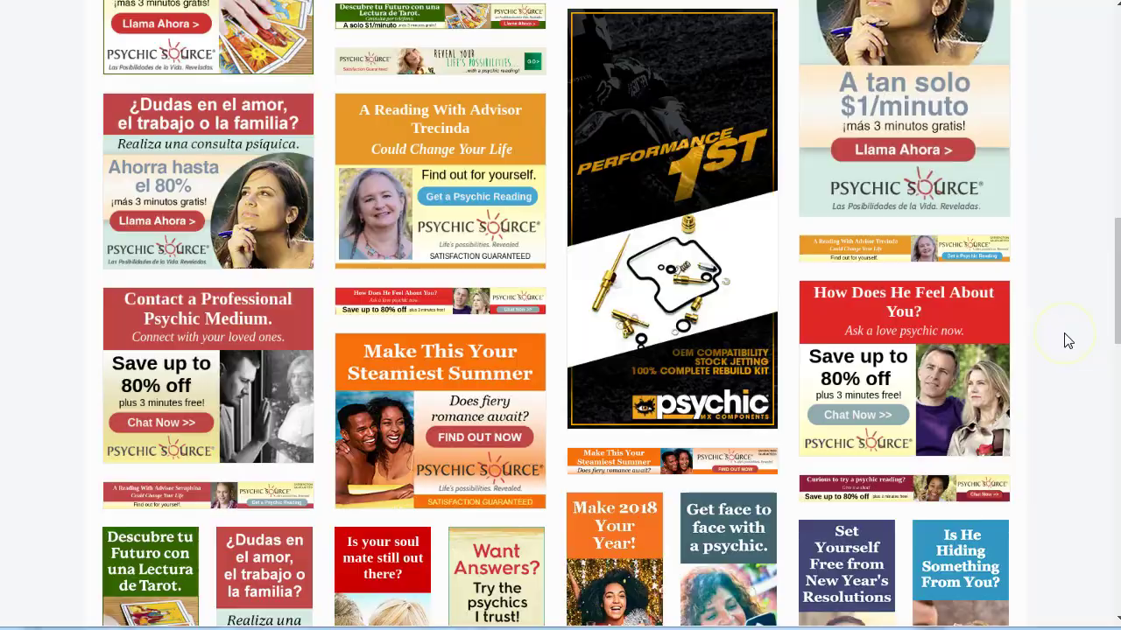
scroll(1068, 341, down, 2)
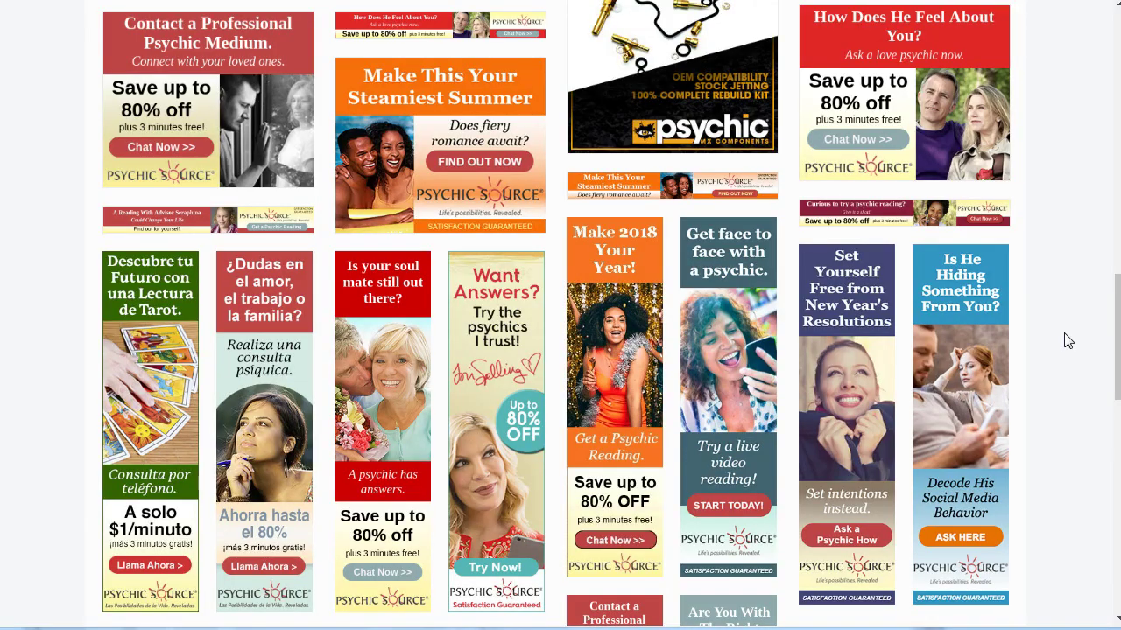
scroll(1068, 341, down, 3)
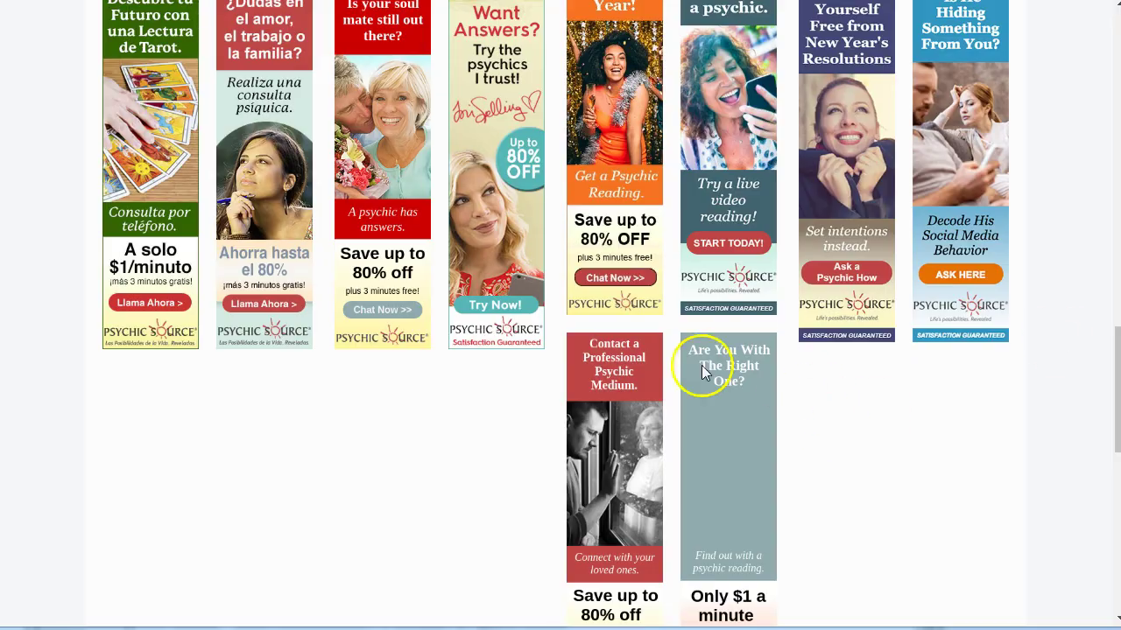
scroll(701, 365, down, 8)
click(557, 105)
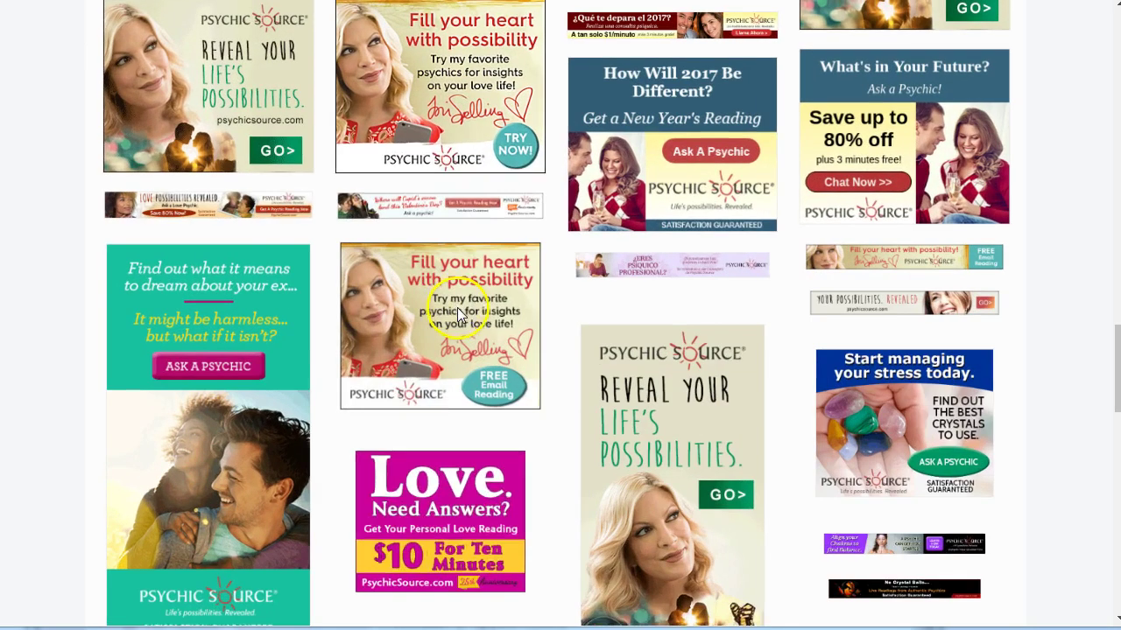
mouse_move(463, 316)
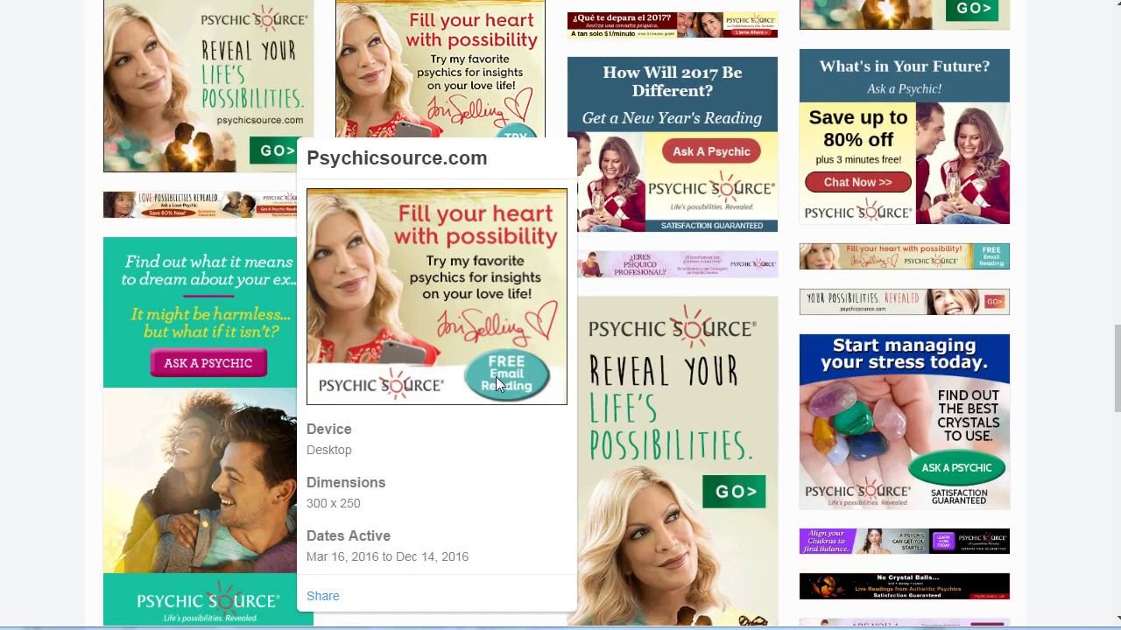
- Save the 300 x 250 "El camino de amor es diferente para todos" couple banner as banerpsyco.jpg
scroll(497, 383, down, 5)
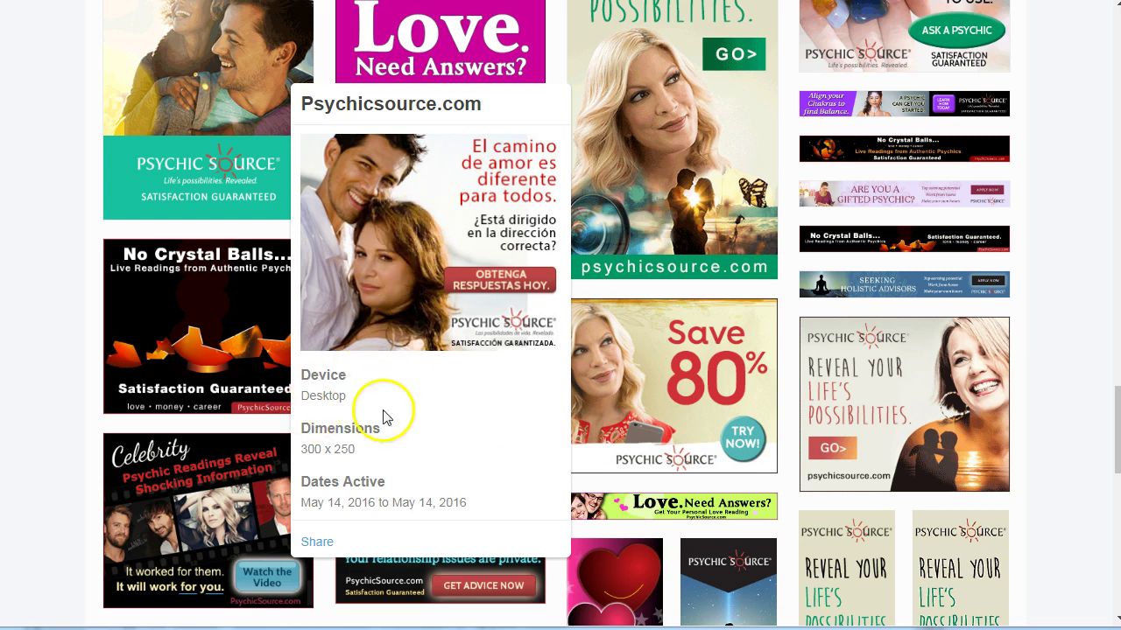
right_click(422, 216)
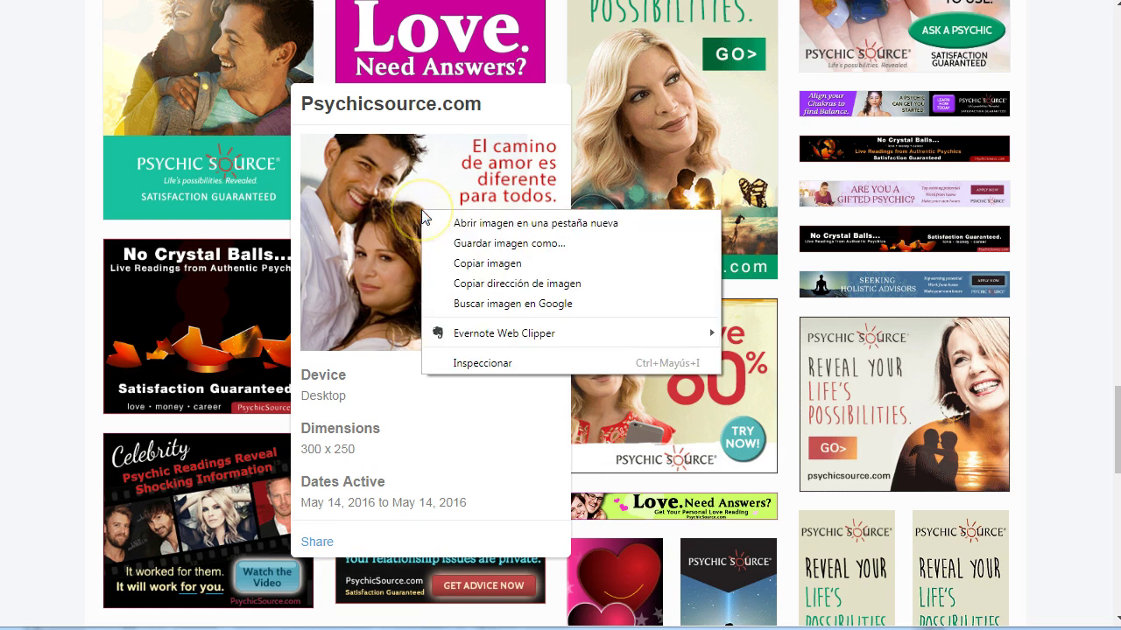
click(525, 243)
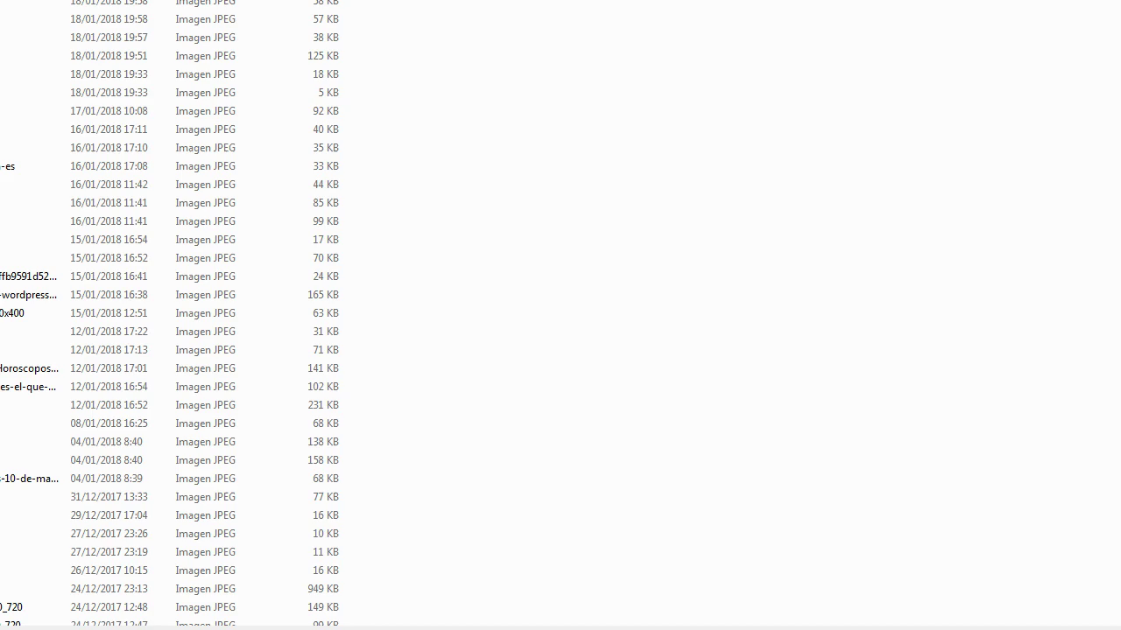
key(Return)
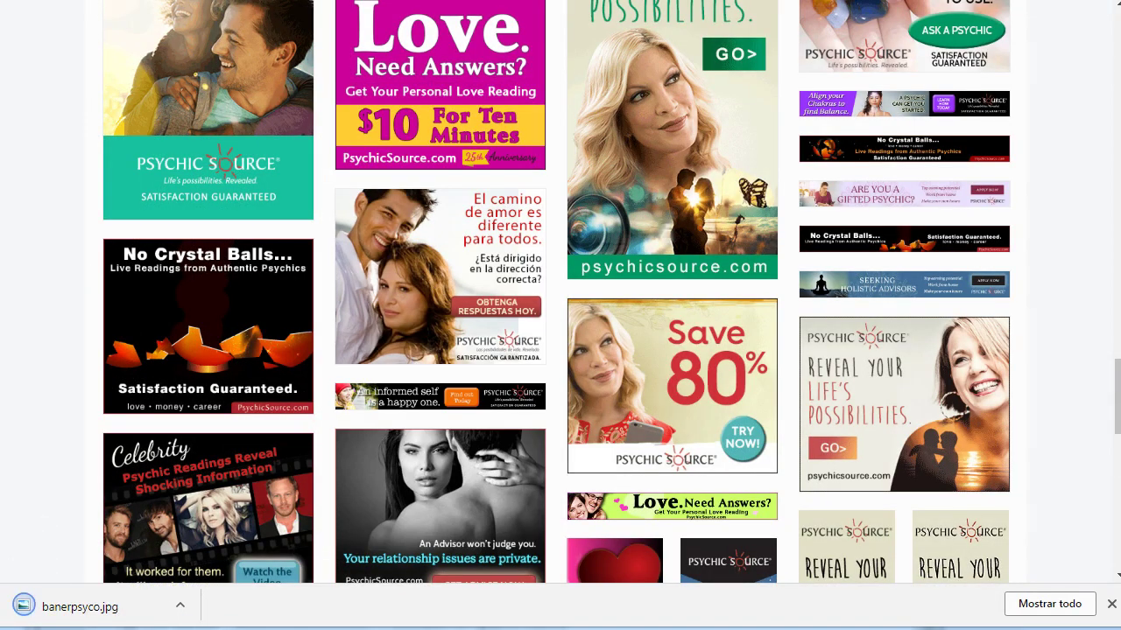
- Return to the Video Ad PopUp plugin options in WordPress and open the media library in a new browser tab
key(ctrl+shift+Tab)
key(ctrl+shift+Tab)
key(ctrl+shift+Tab)
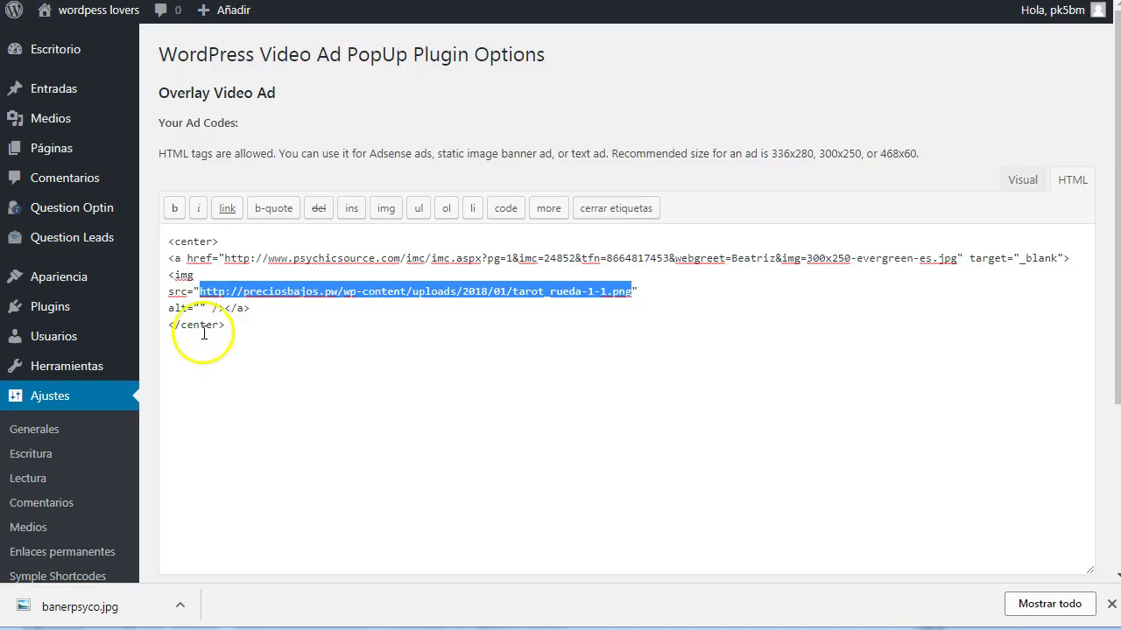
mouse_move(88, 114)
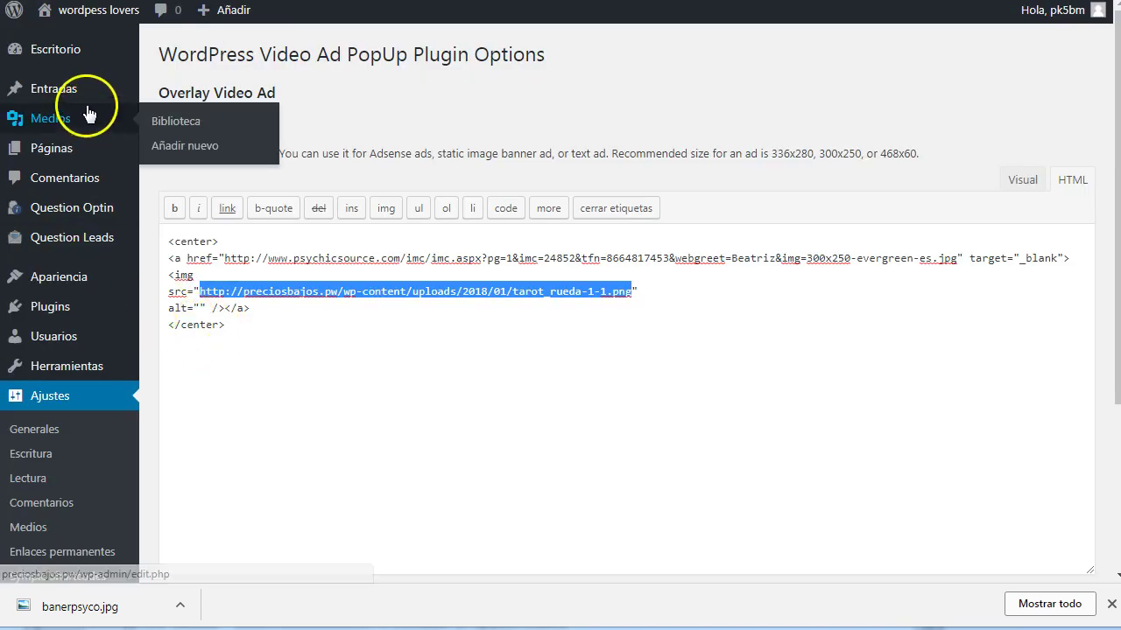
right_click(176, 123)
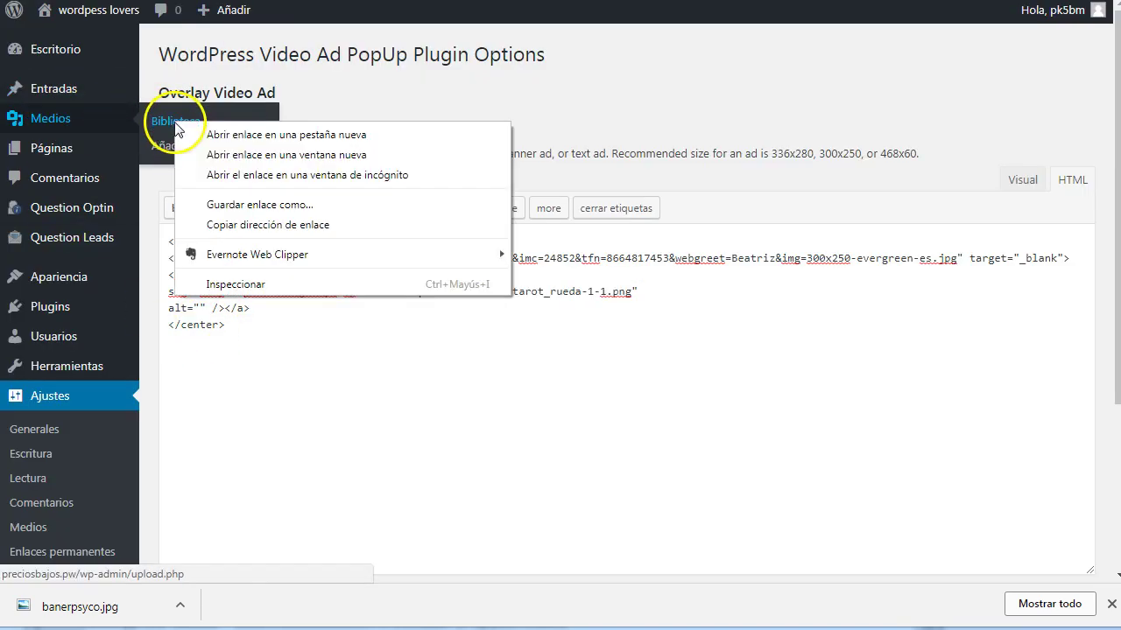
click(236, 135)
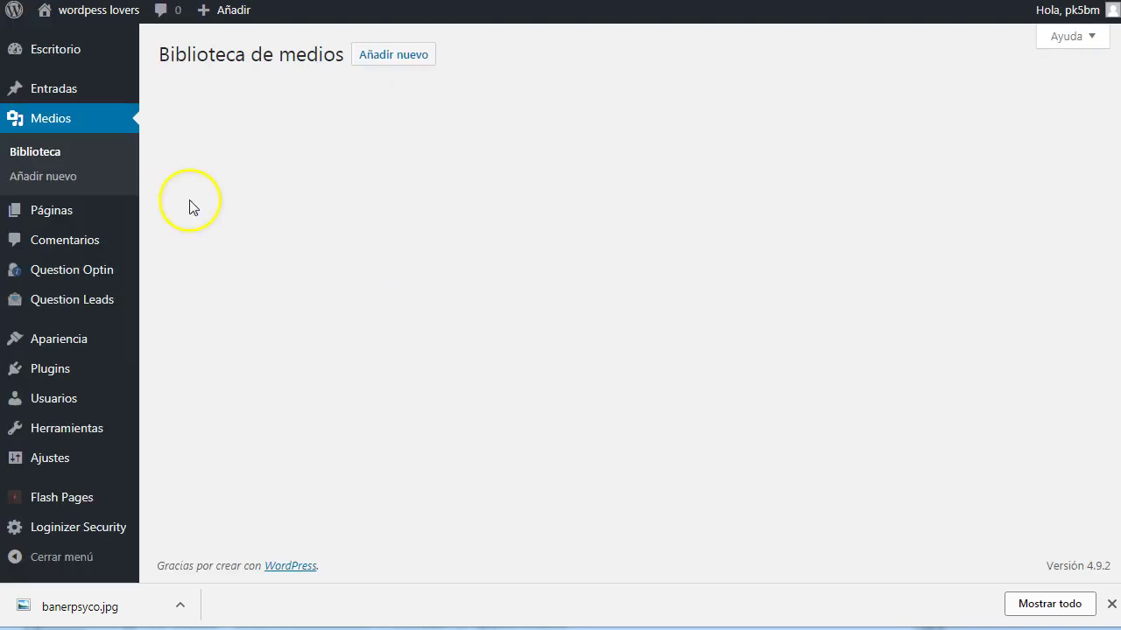
- Upload the downloaded banerpsyco.jpg to the media library and dismiss the browser's download bar
click(396, 53)
drag(98, 619, 550, 169)
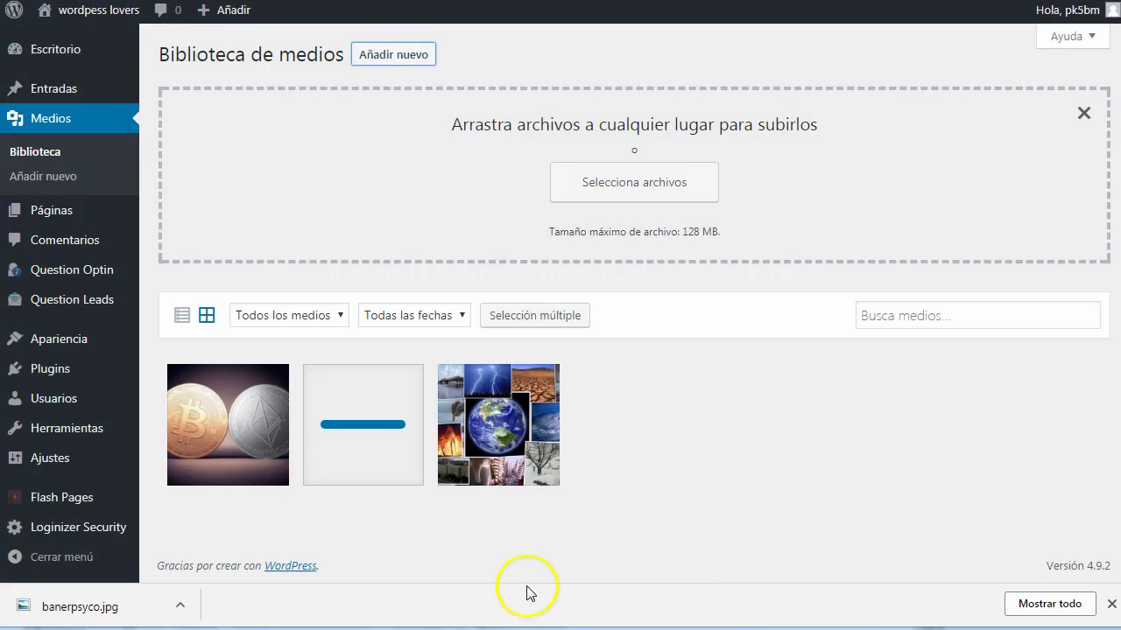
click(1111, 604)
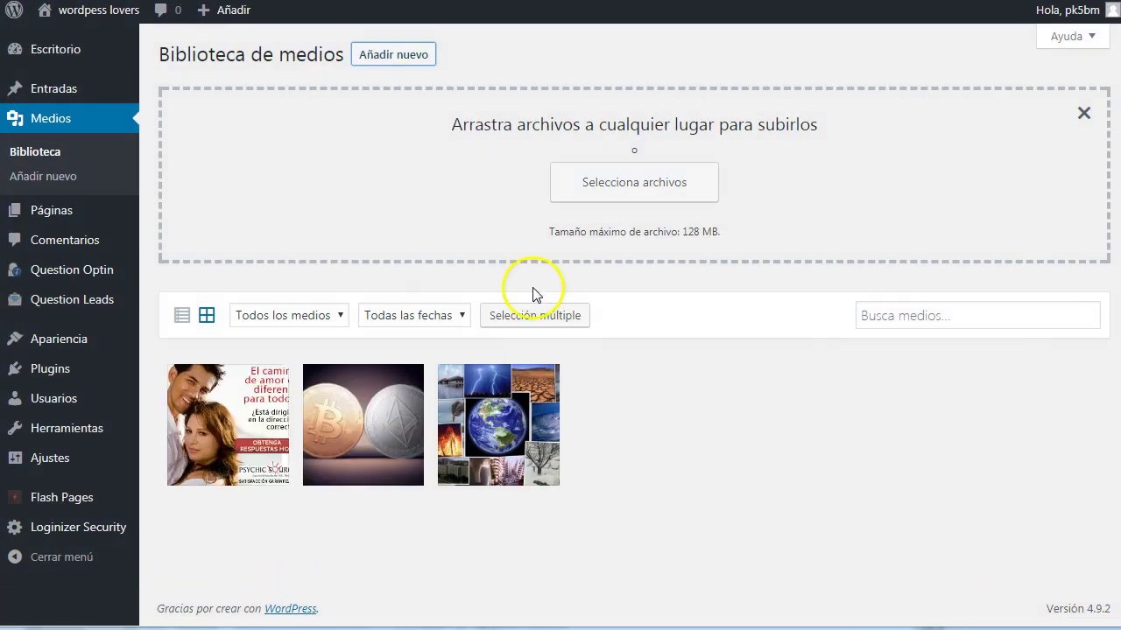
- Copy the URL of the uploaded banerpsyco image from its attachment details and close the details
click(232, 411)
triple_click(983, 197)
right_click(983, 194)
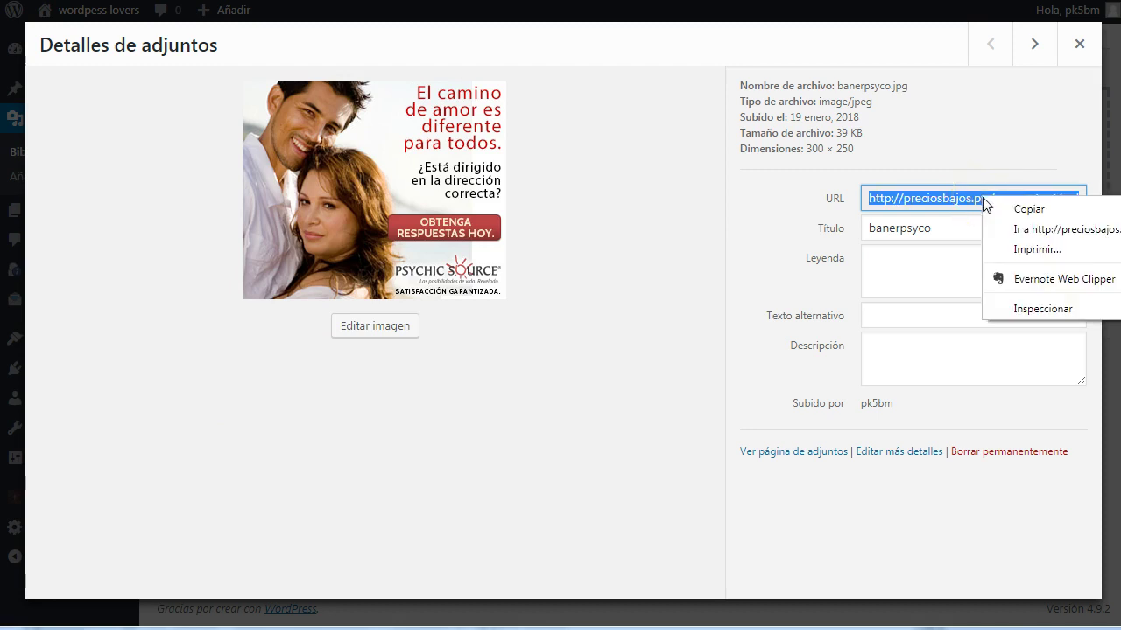
click(1033, 214)
click(1082, 48)
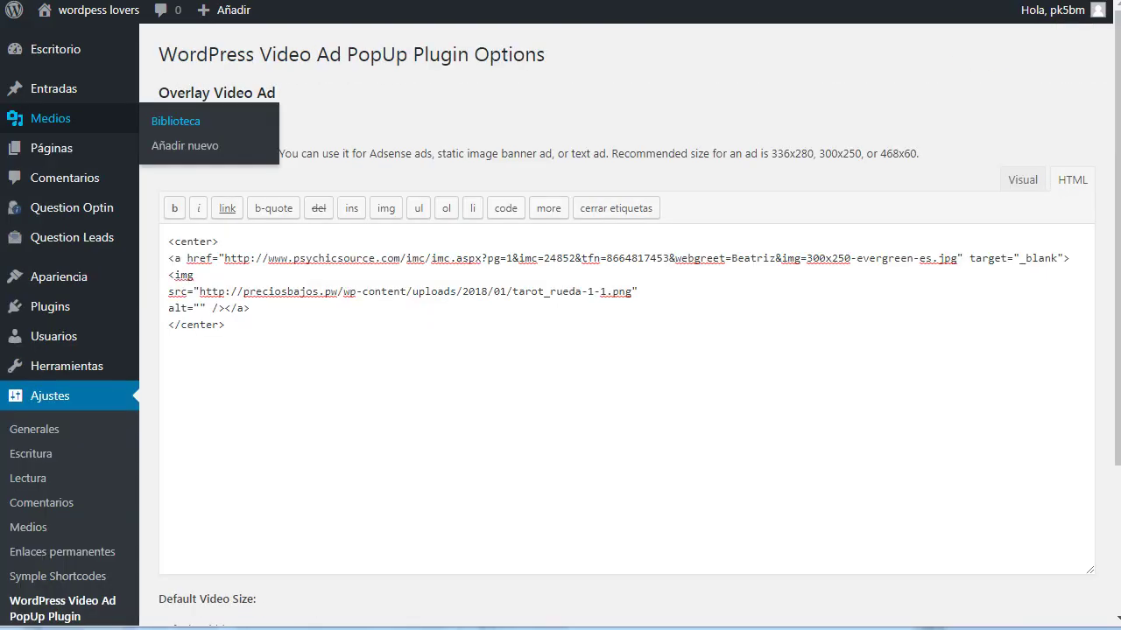
- Replace the tarot image address in the overlay ad code with the banerpsyco.jpg URL and join the img and src lines
double_click(200, 291)
drag(200, 291, 368, 290)
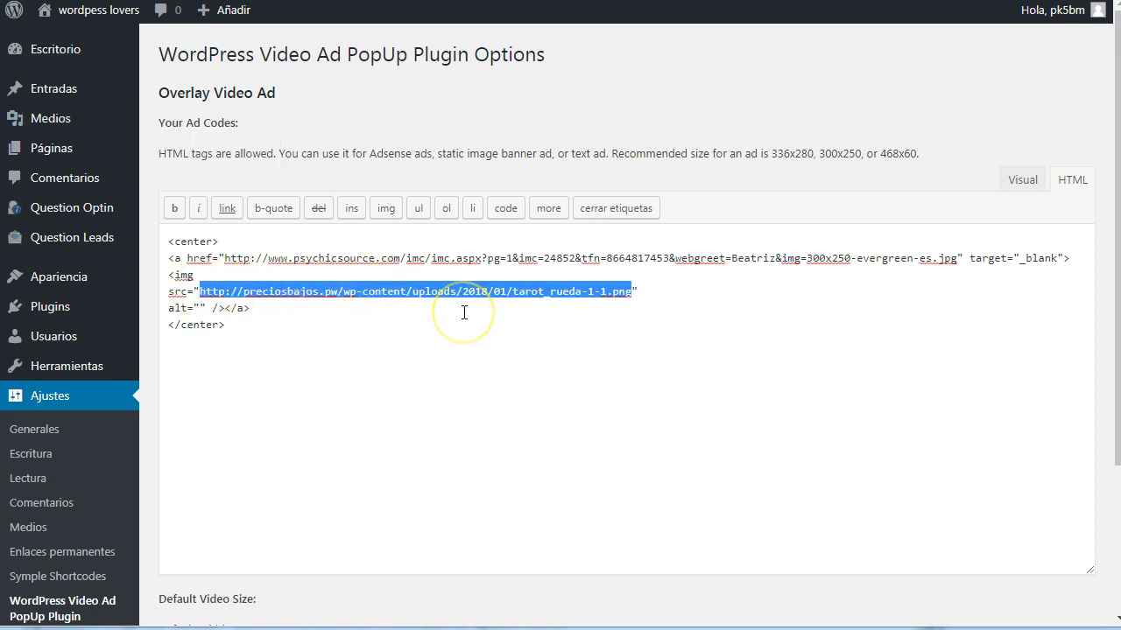
key(ctrl+v)
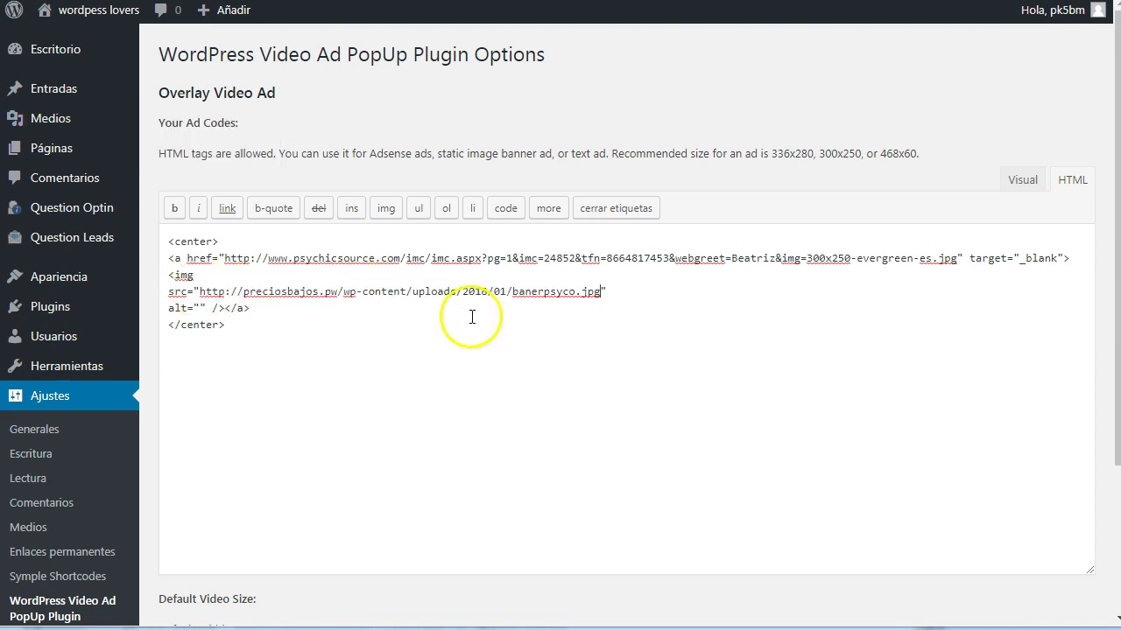
click(279, 327)
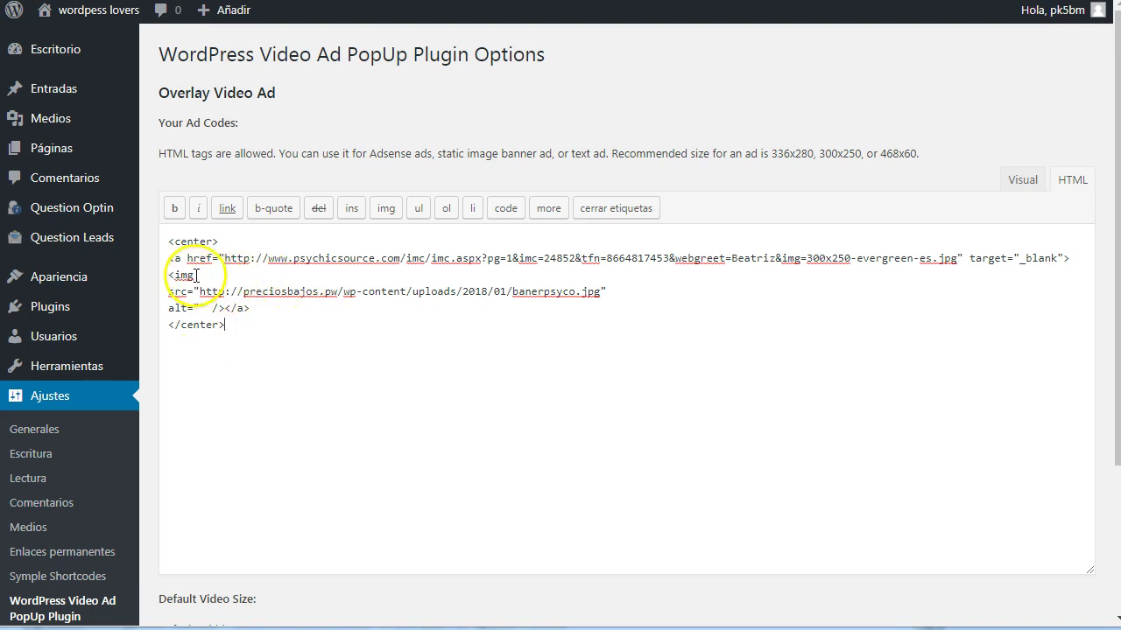
key(Delete)
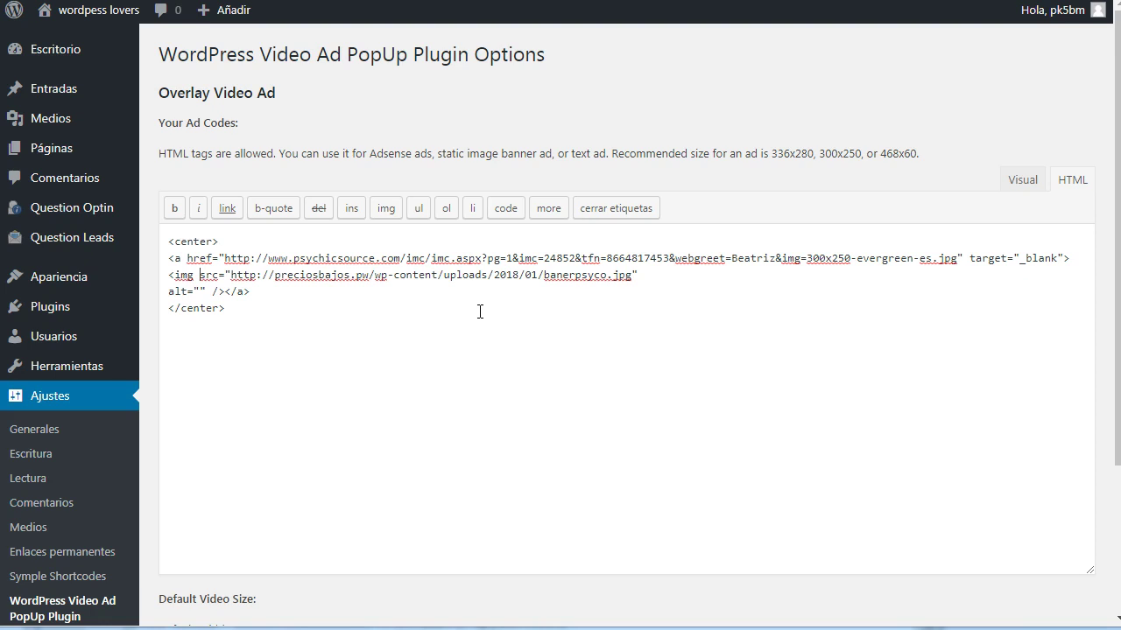
click(328, 319)
- Go to the list of all pages and open the draft "Demo para videos con anuncios" for editing
mouse_move(78, 149)
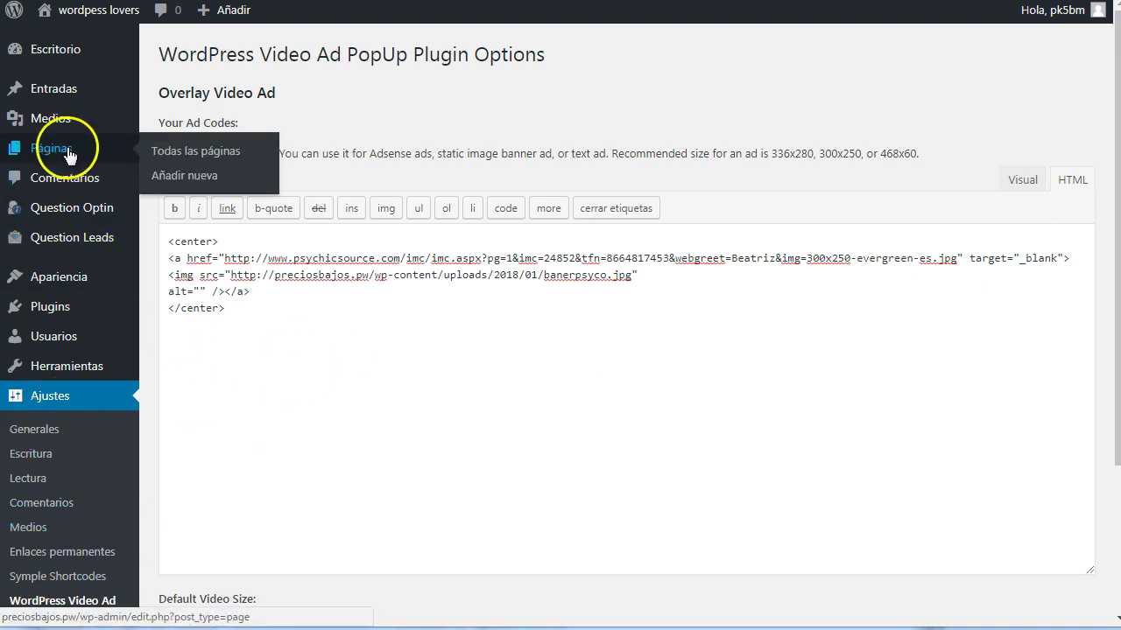
click(87, 175)
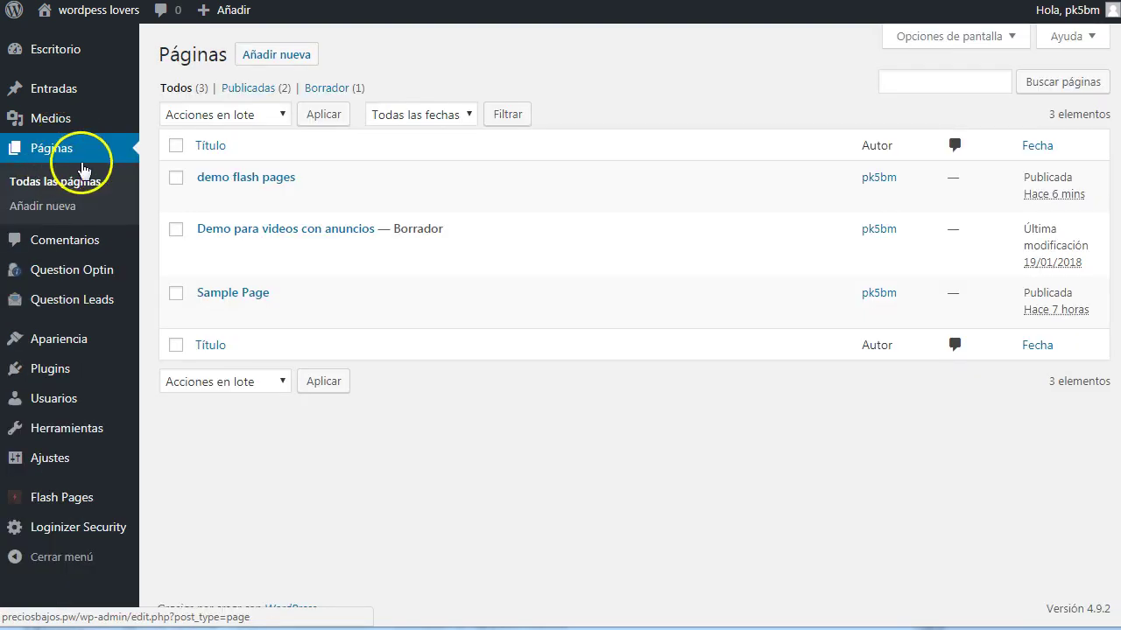
mouse_move(275, 183)
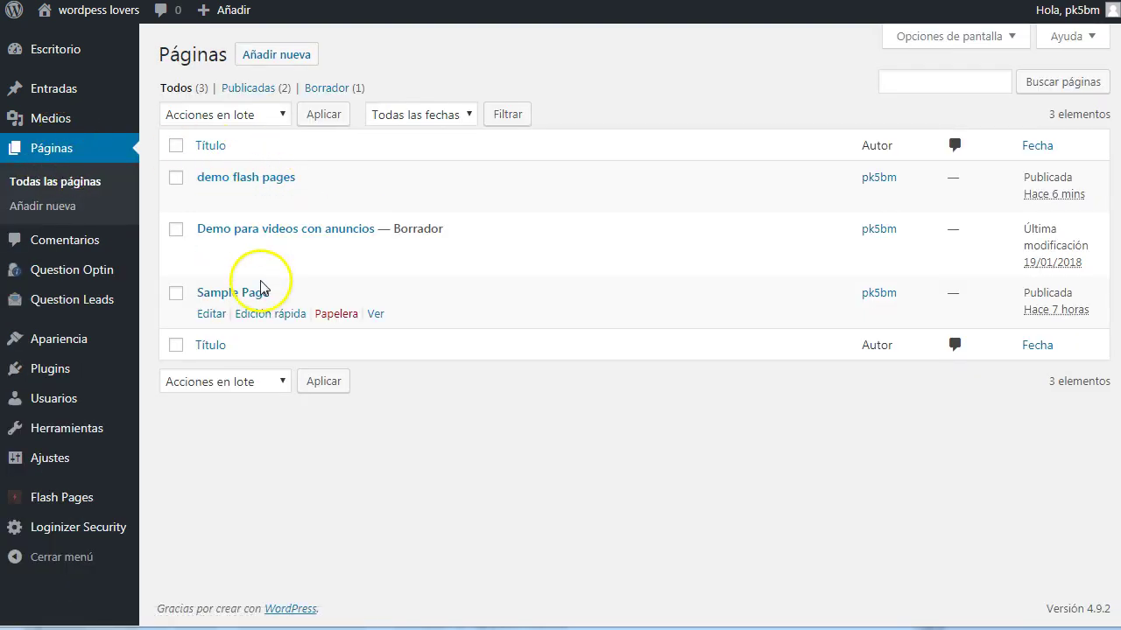
mouse_move(295, 211)
click(212, 252)
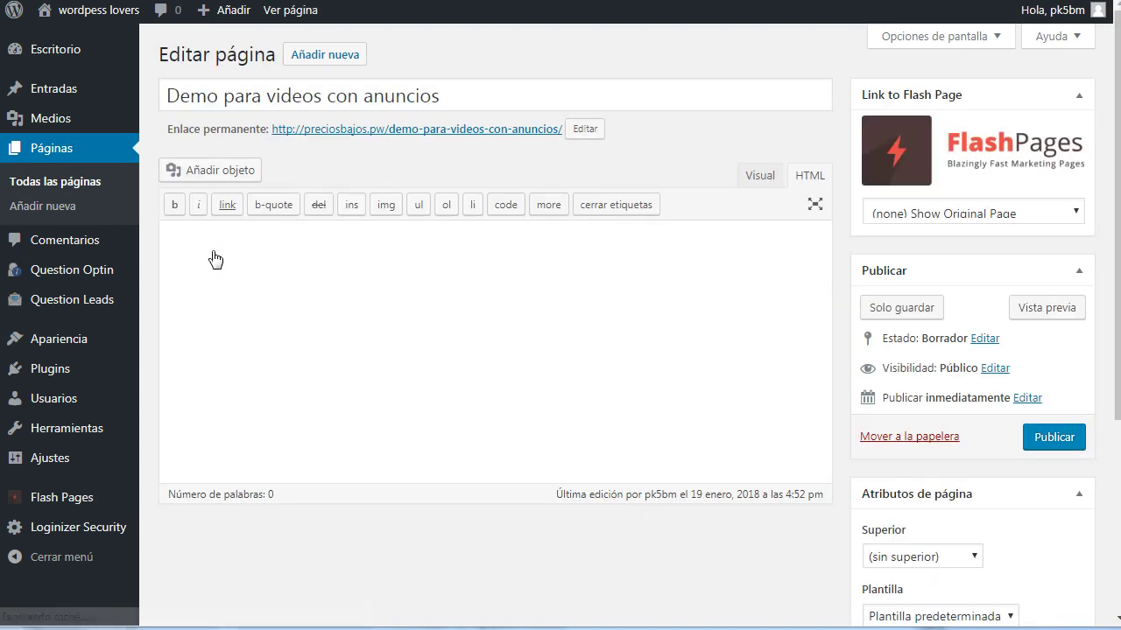
- Fill the page's HTML content with the plain YouTube iframe, the [wpjadvideo] placeholder line and the same iframe wrapped in [wpjadvideo] tags
click(304, 275)
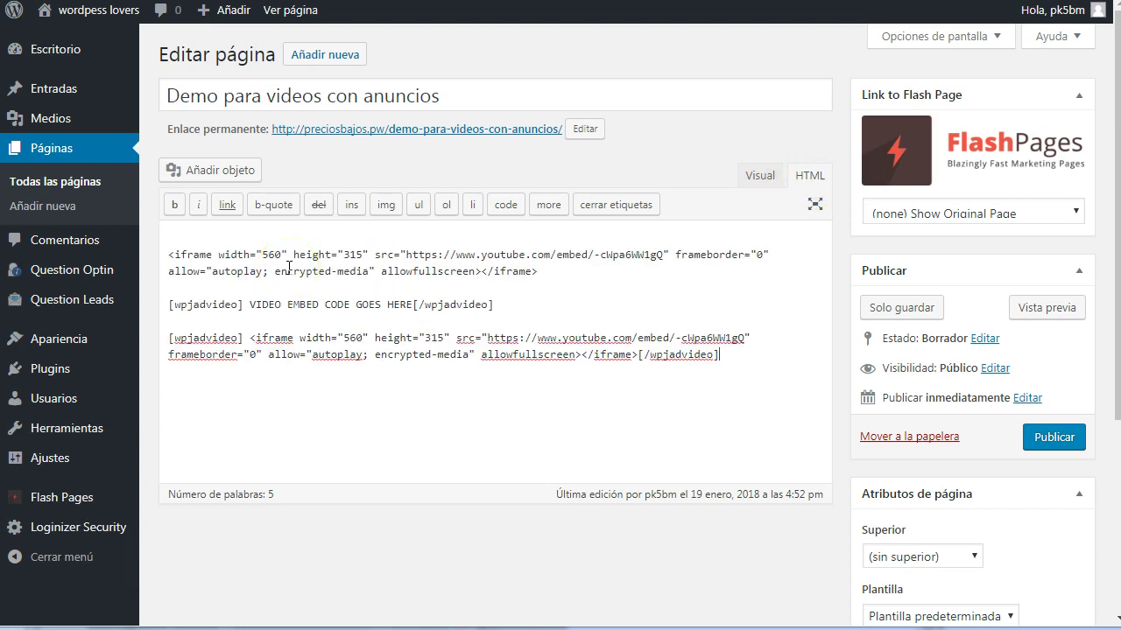
drag(173, 256, 540, 277)
click(570, 290)
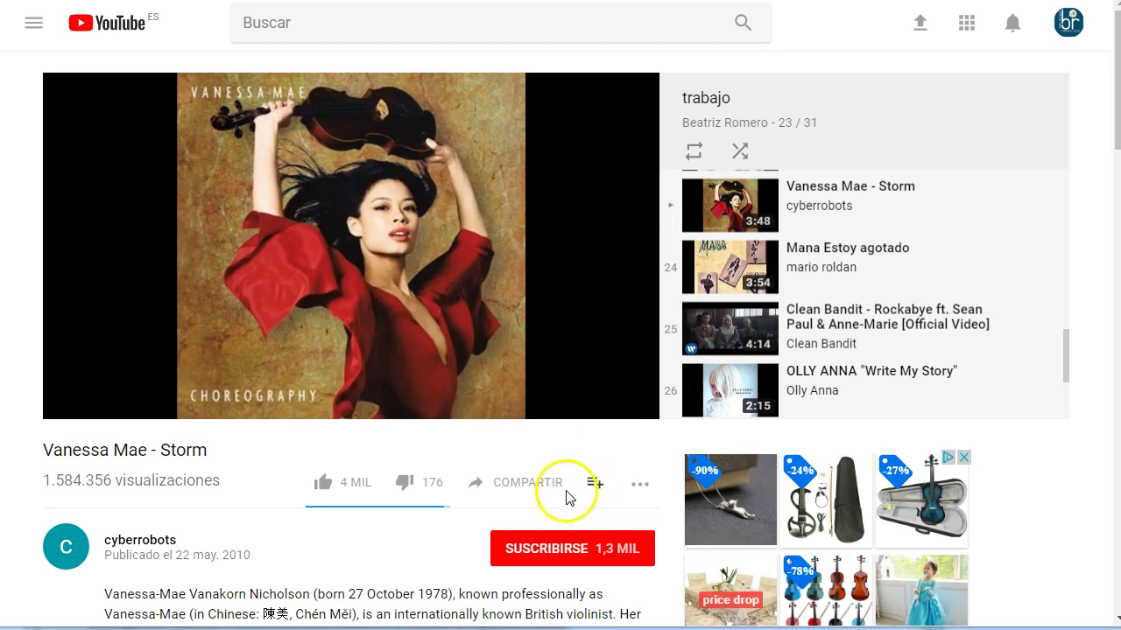
- Open the YouTube embed code of the "Vanessa Mae - Storm" video and select the whole iframe code
click(519, 493)
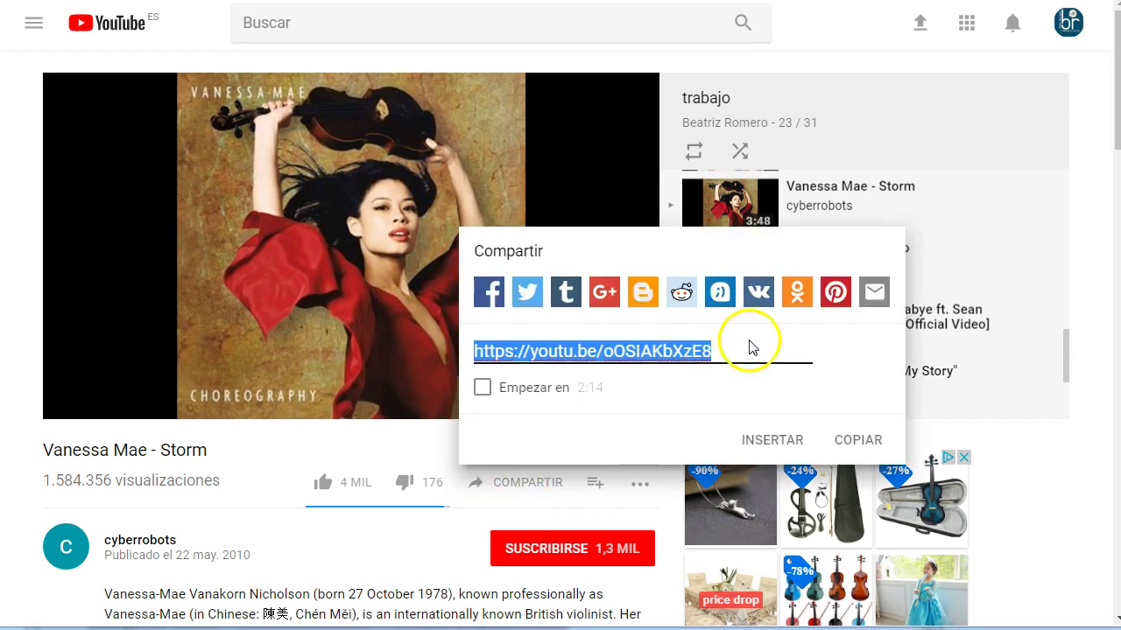
click(776, 445)
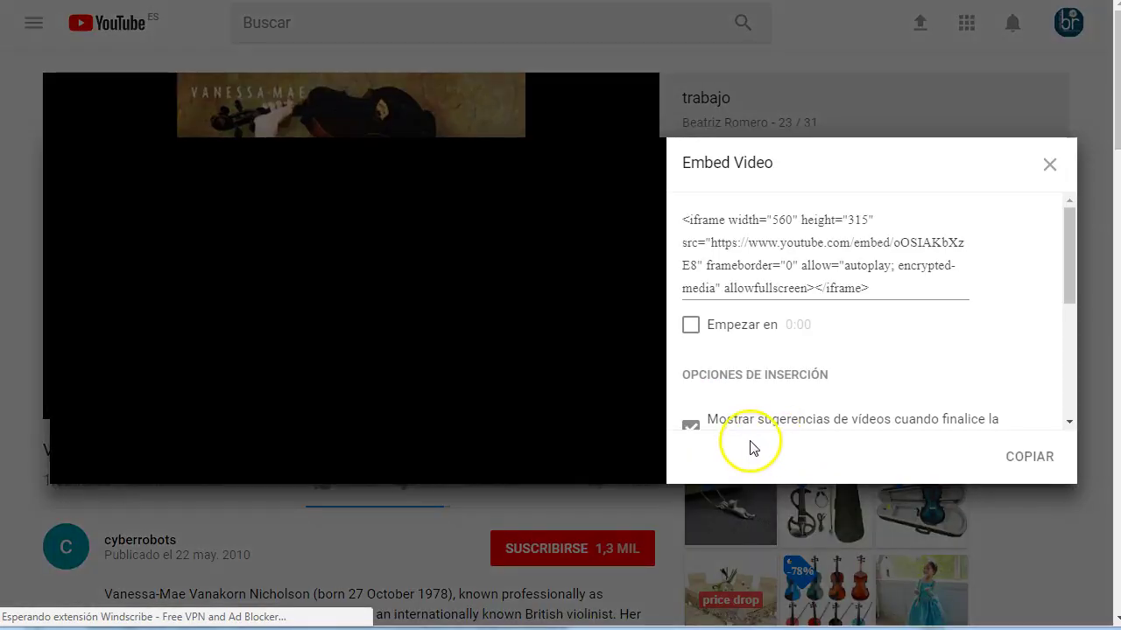
drag(876, 293, 696, 195)
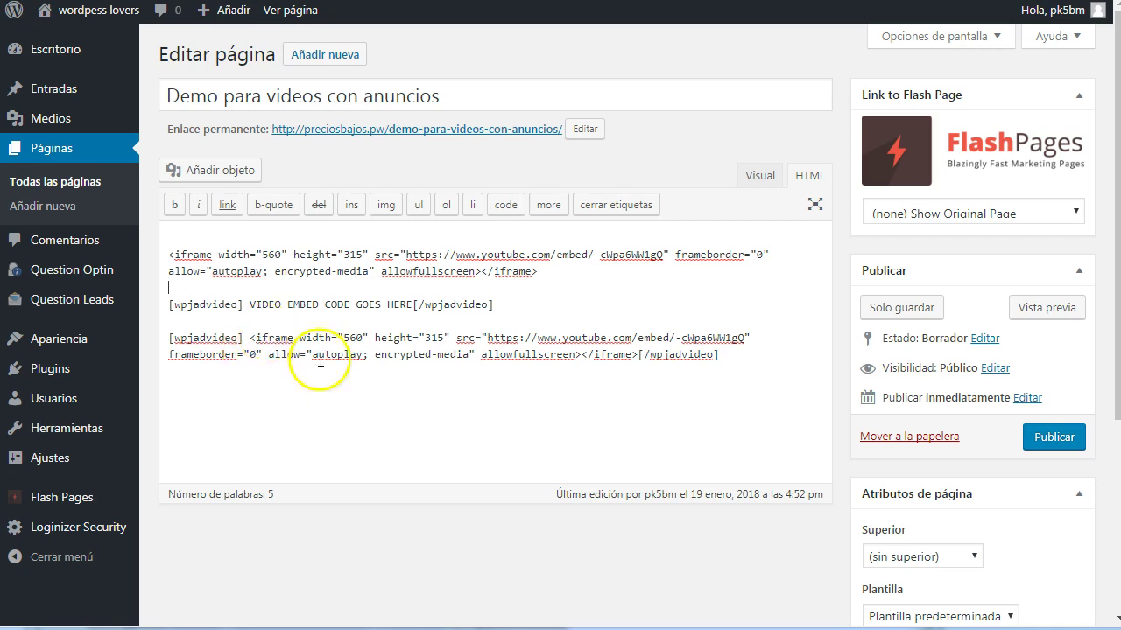
- Examine the plain iframe, the [wpjadvideo] placeholder line and the wrapped iframe in the page's HTML content
click(242, 303)
drag(242, 300, 222, 313)
click(217, 306)
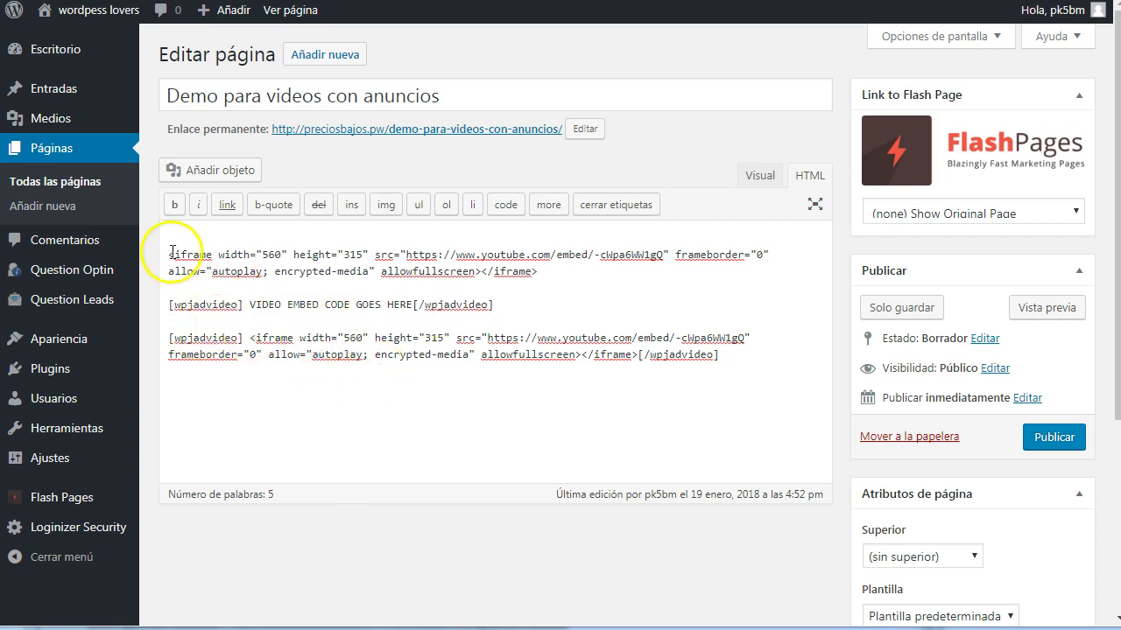
drag(169, 254, 368, 271)
double_click(194, 304)
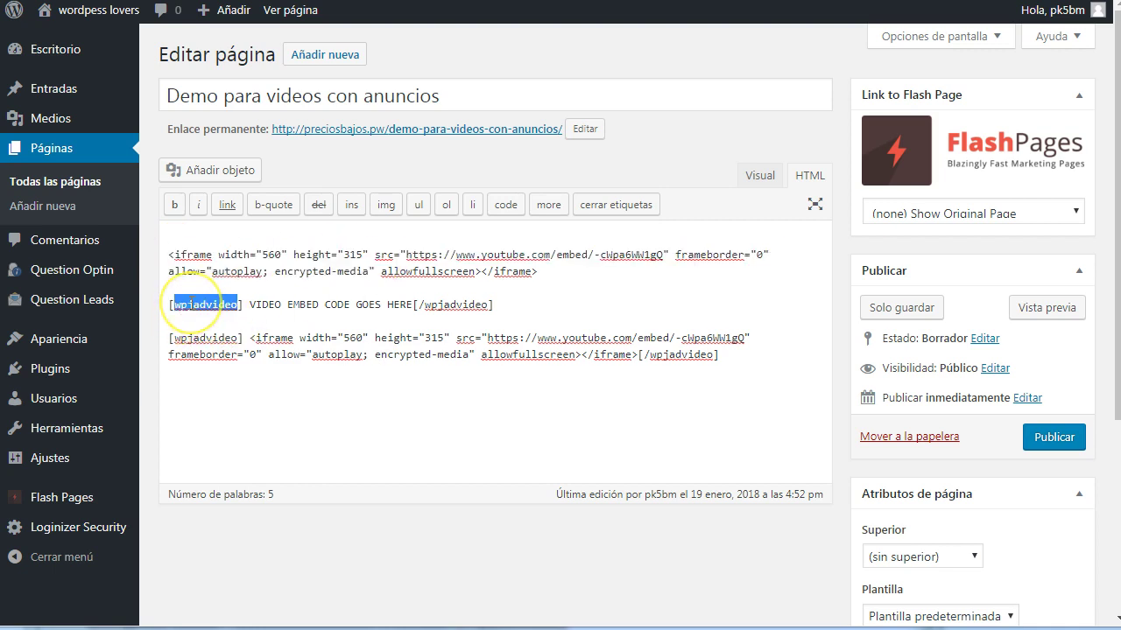
click(246, 364)
click(191, 340)
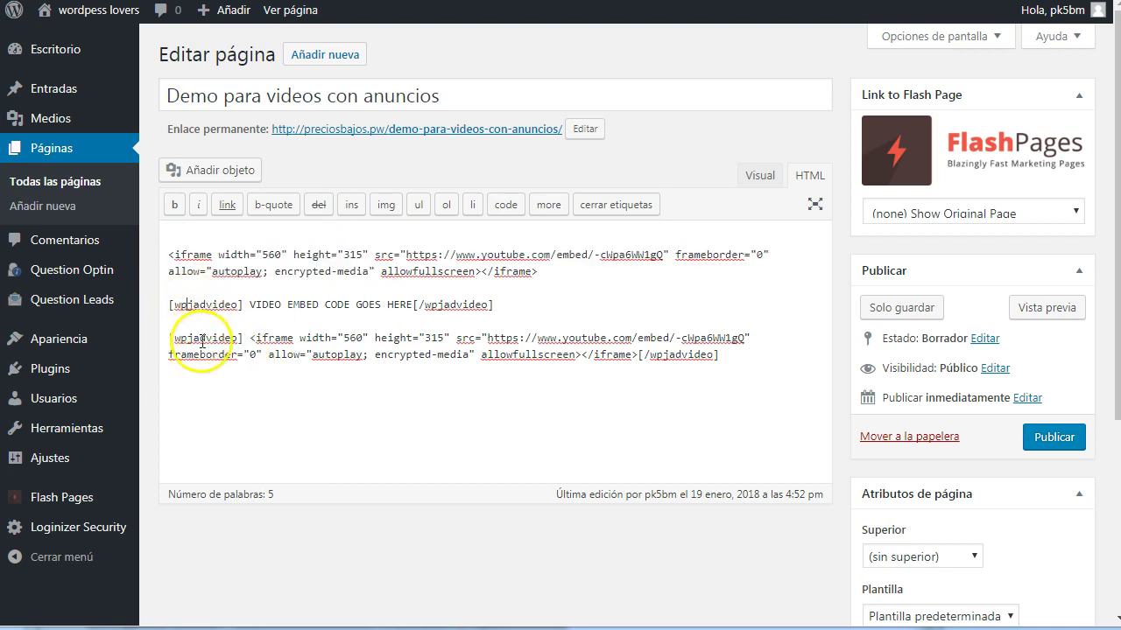
- Delete the plain iframe and the [wpjadvideo] placeholder line, keeping the wrapped iframe, and check the page content visually
drag(495, 305, 168, 250)
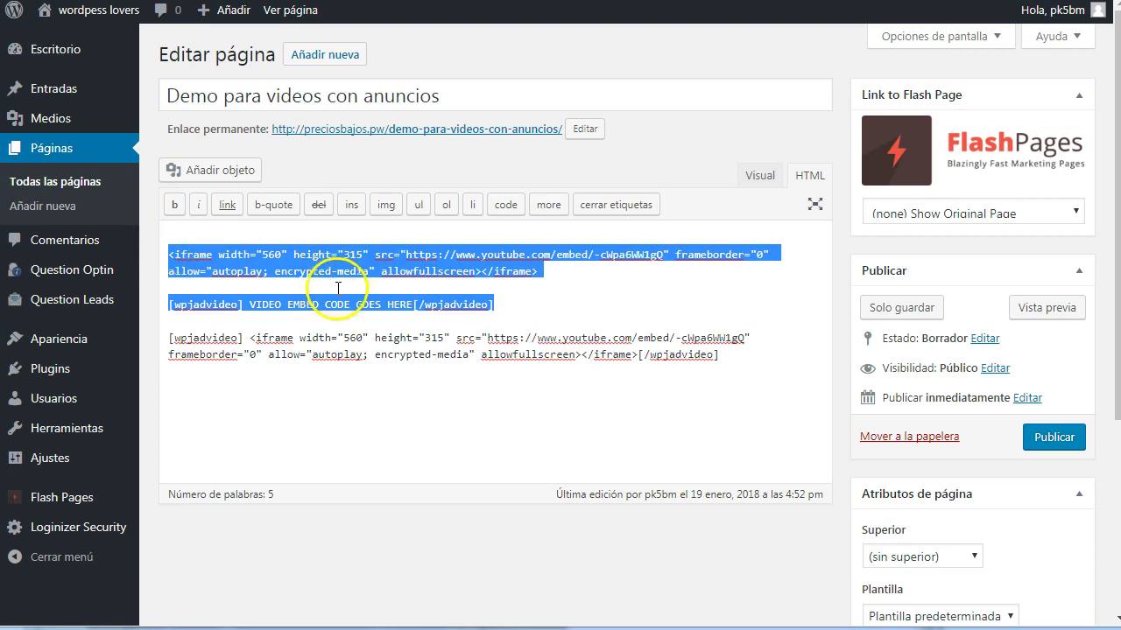
key(Delete)
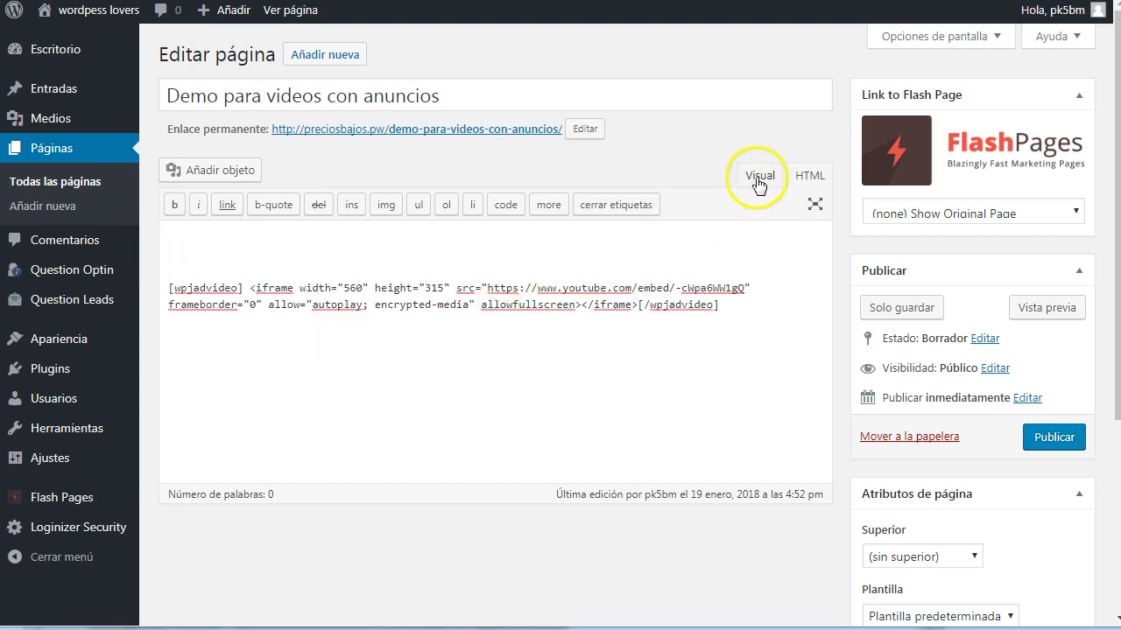
click(758, 178)
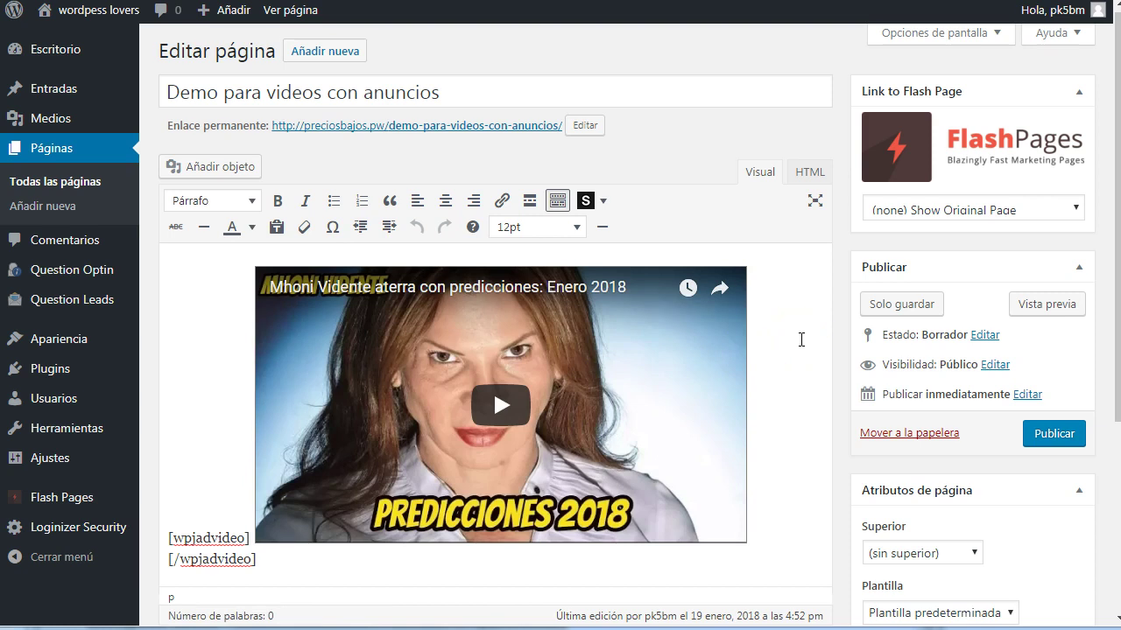
- In the HTML, add "Que te espera en este 2018?" and "Mira a nuestra vidente favorita y descubre si será un buen año o será el peor..." above the video
click(806, 171)
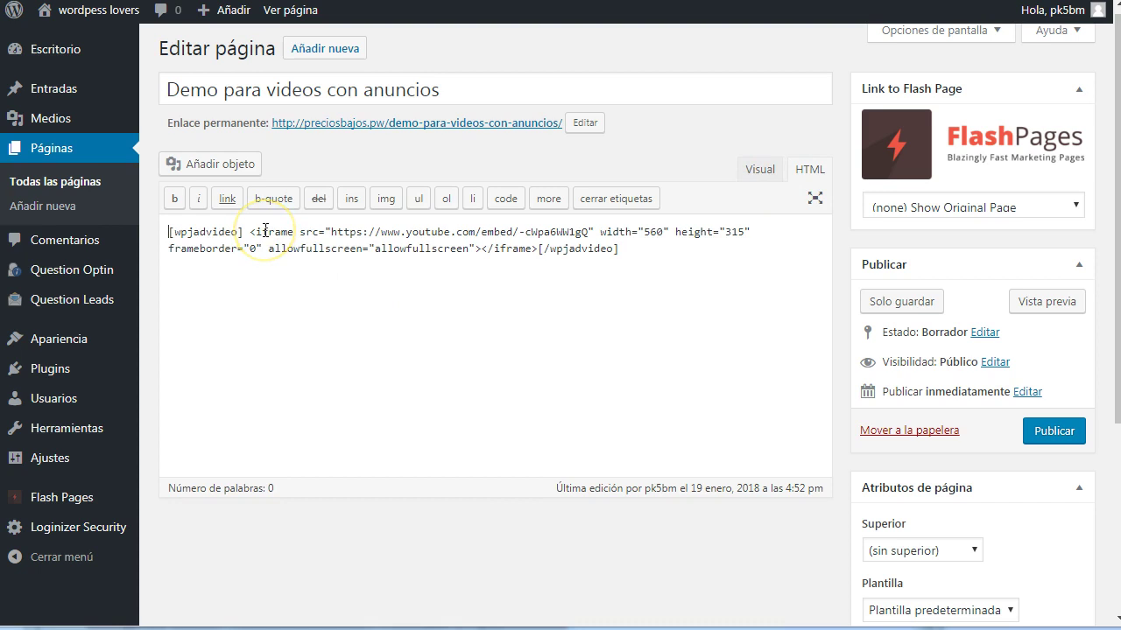
key(Return)
key(Return)
key(Up)
key(Up)
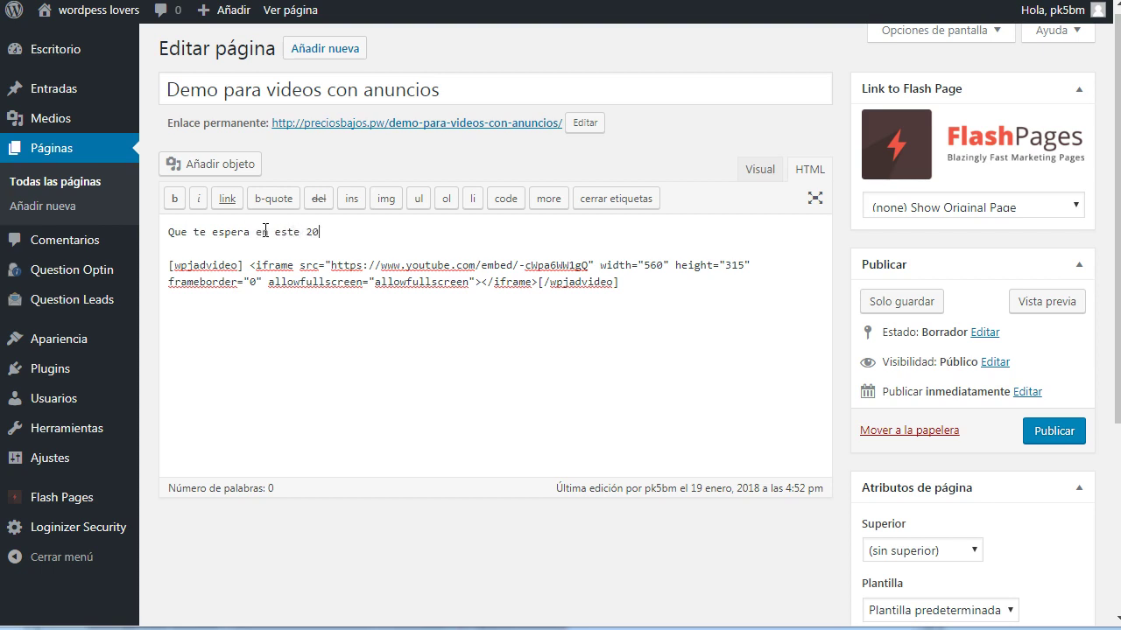
key(Return)
key(Return)
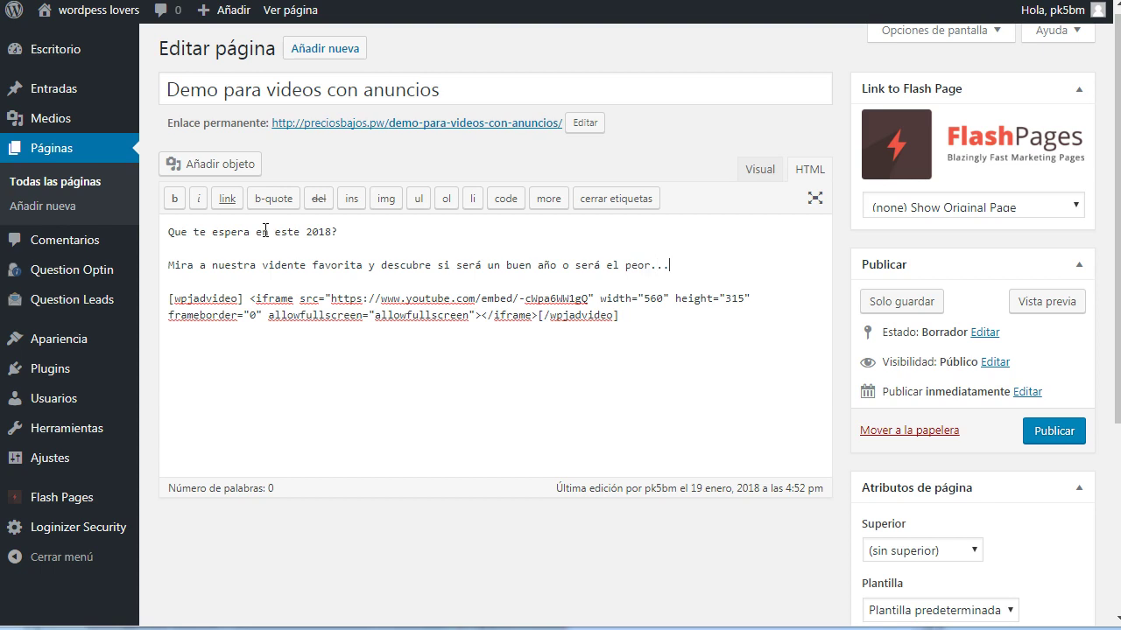
- Format the line "Que te espera en este 2018?" as Título 1 in the visual editor
click(759, 169)
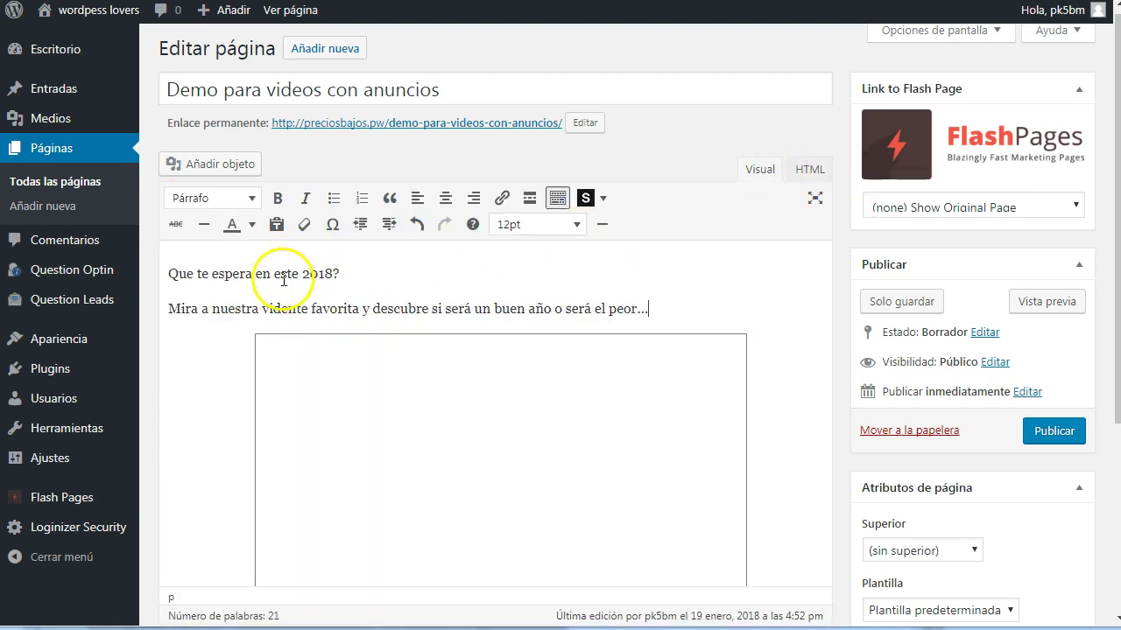
click(241, 199)
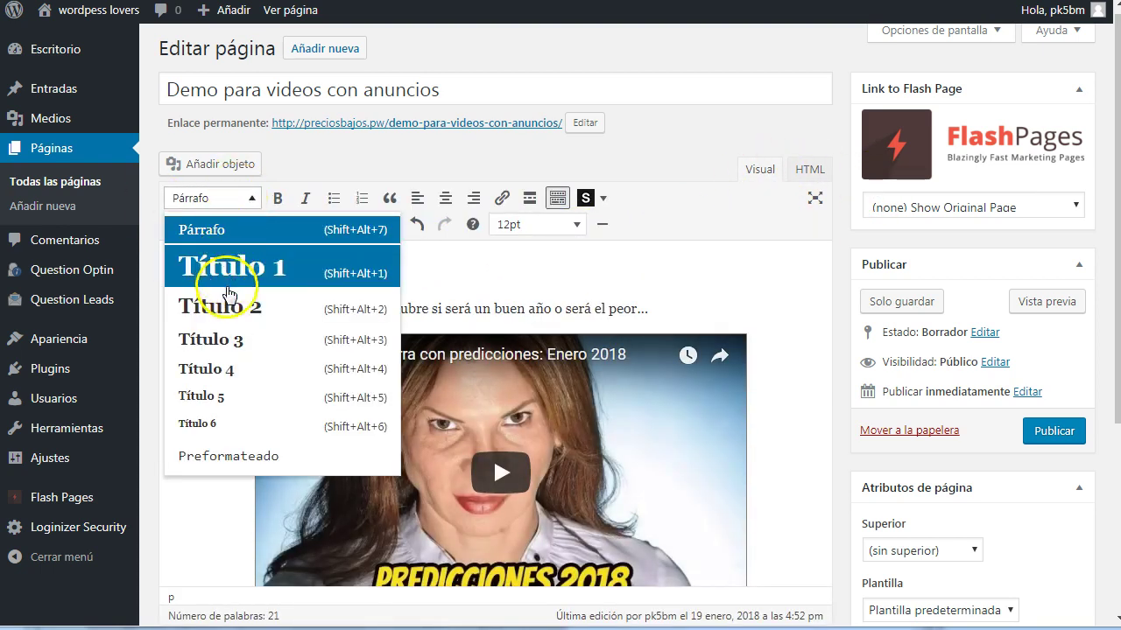
click(230, 300)
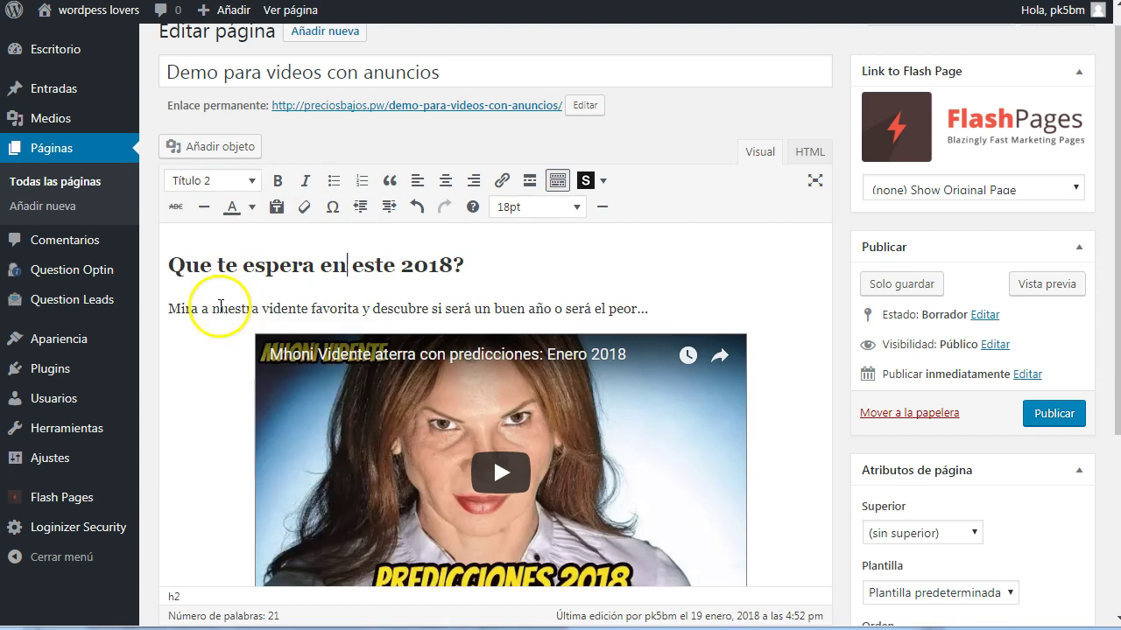
click(245, 173)
click(215, 245)
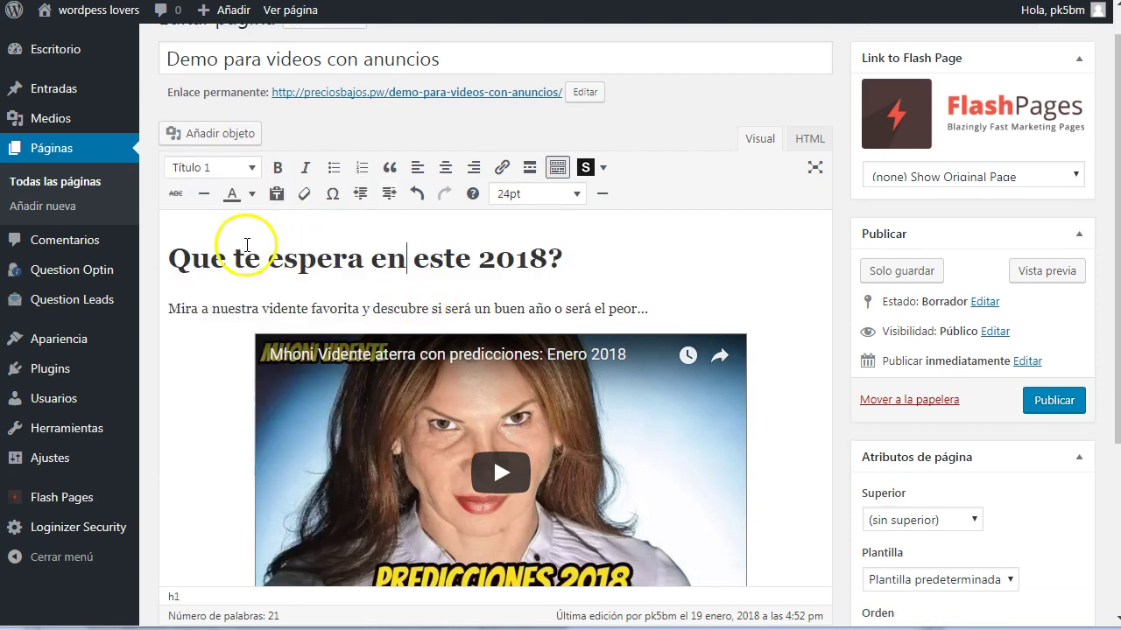
- Format the line beginning "Mira a nuestra vidente favorita" as Título 3
click(425, 309)
click(241, 167)
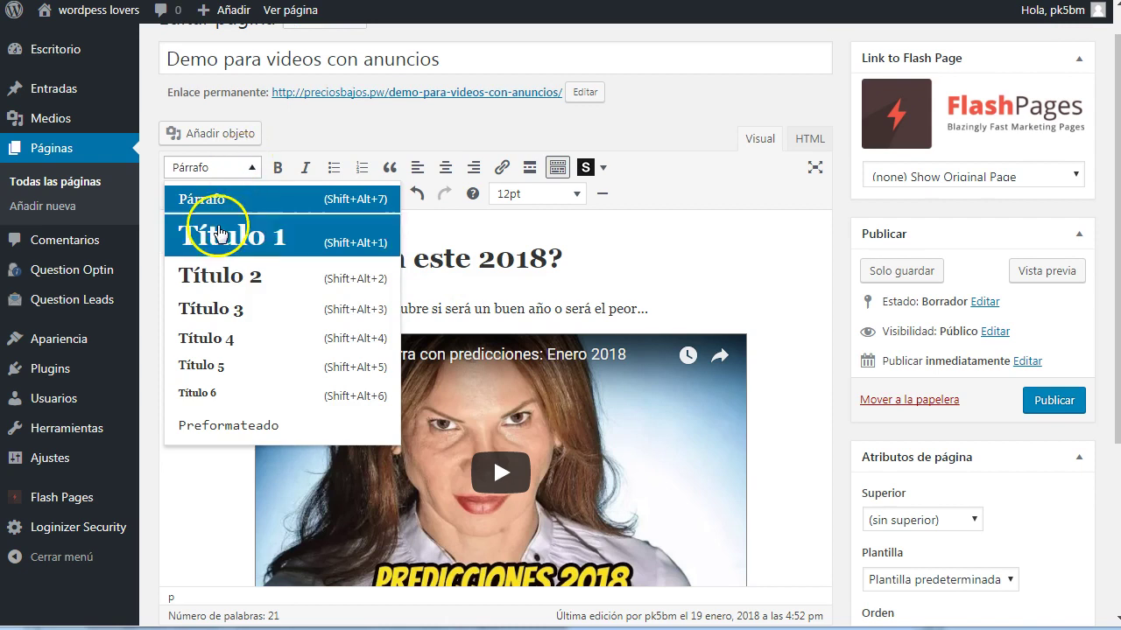
click(197, 311)
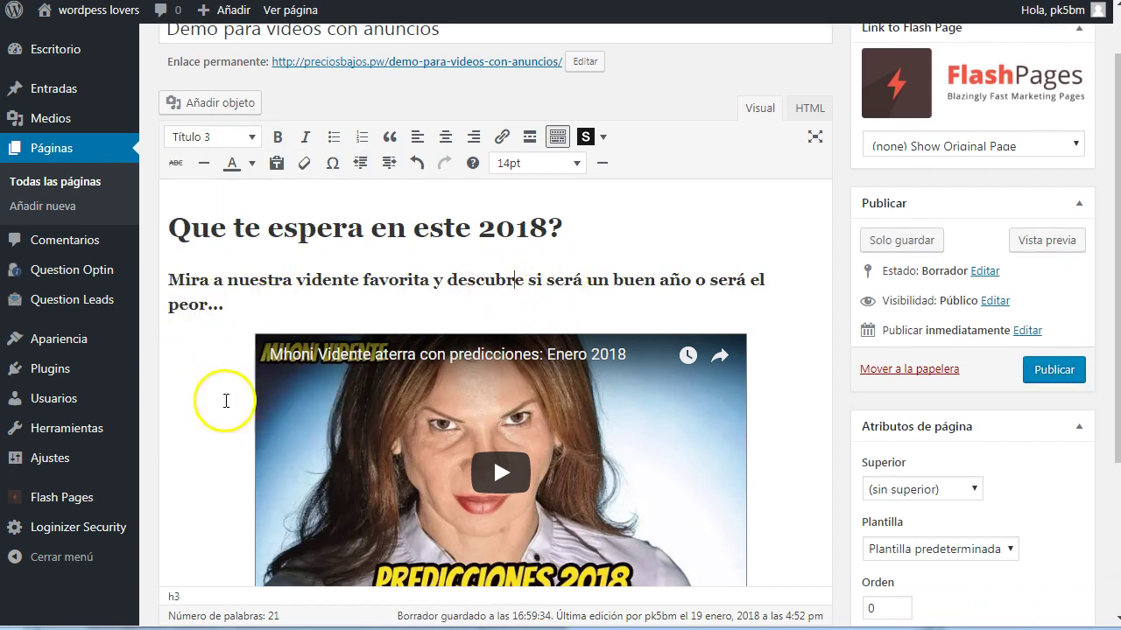
scroll(225, 375, down, 3)
scroll(225, 374, up, 4)
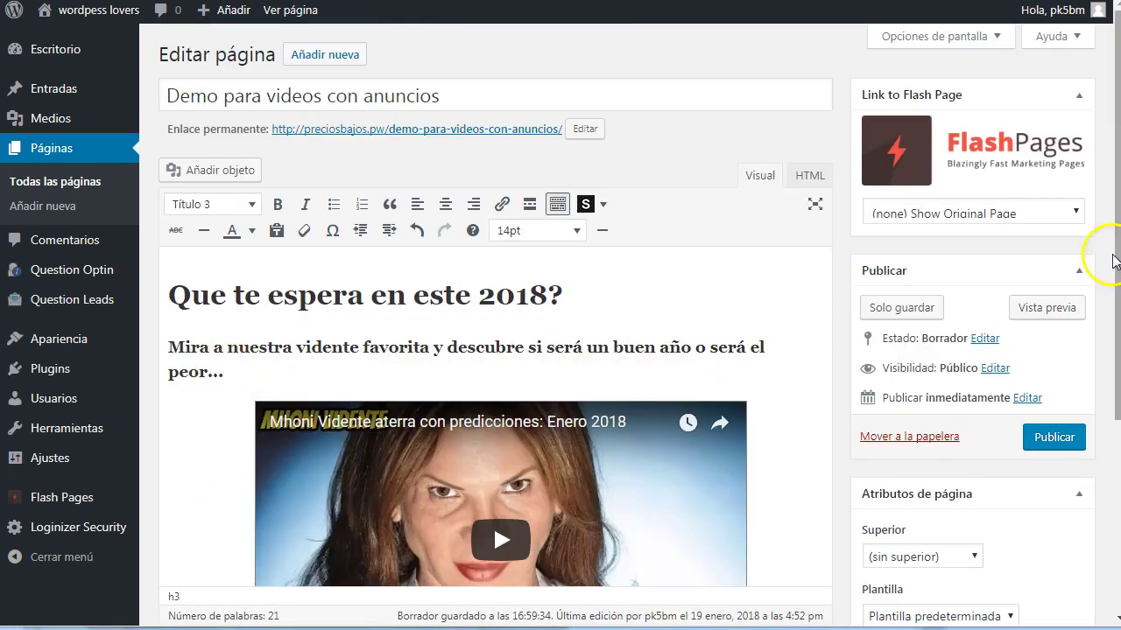
- Publish the page "Demo para videos con anuncios" and open its preview in a new tab
click(1053, 436)
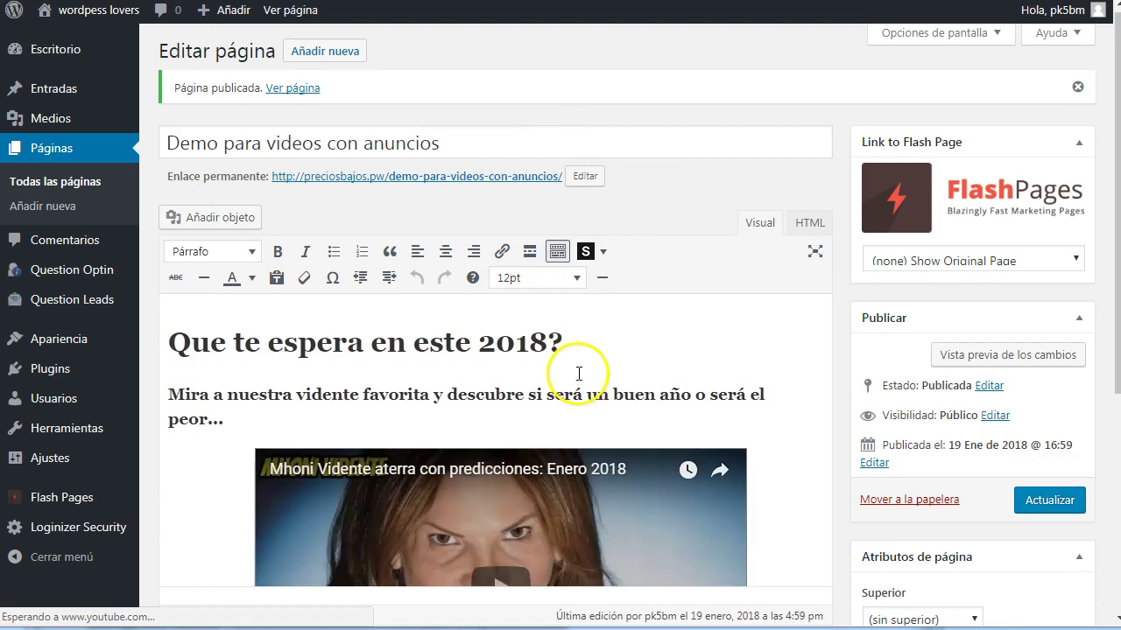
right_click(1020, 362)
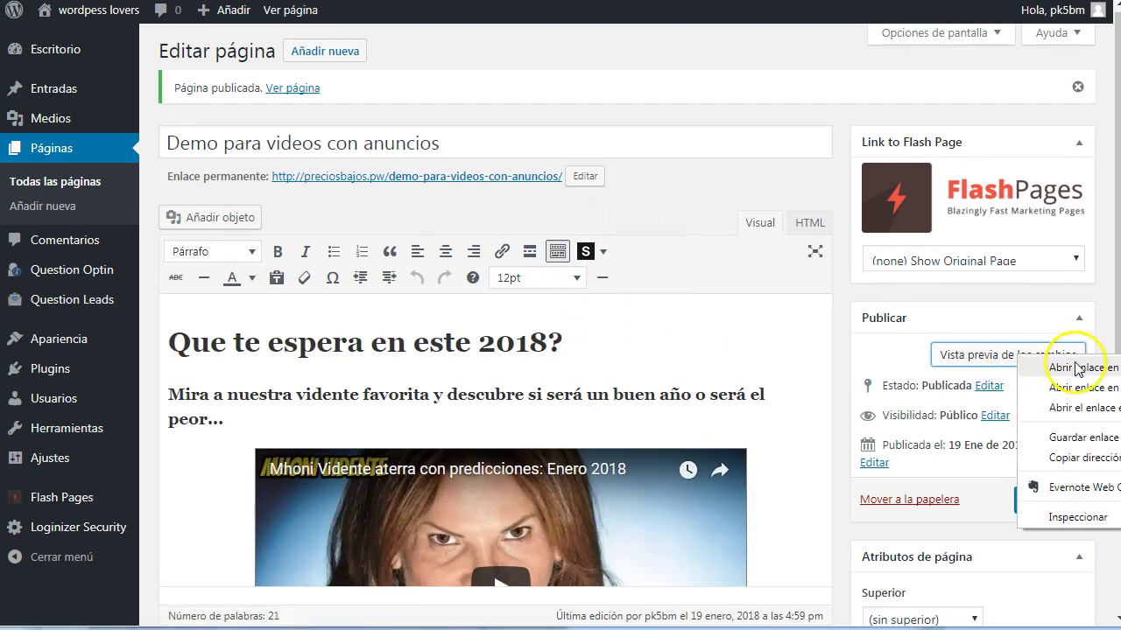
click(1028, 371)
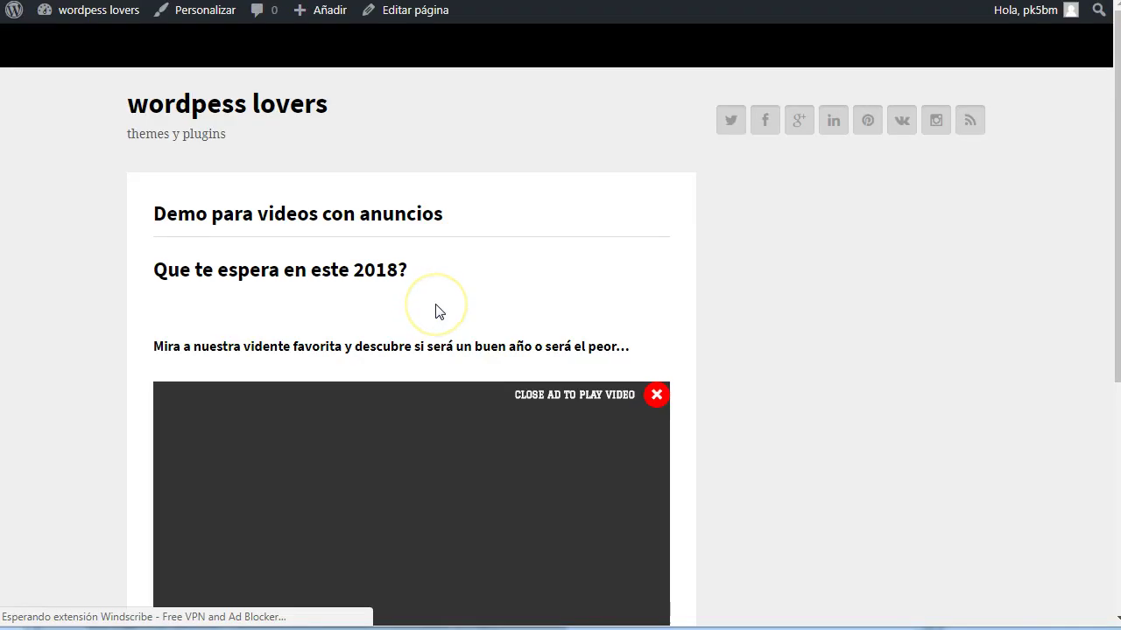
- Test the published page by closing the ad overlay on the video and playing the embedded video
scroll(435, 306, down, 3)
scroll(463, 387, down, 1)
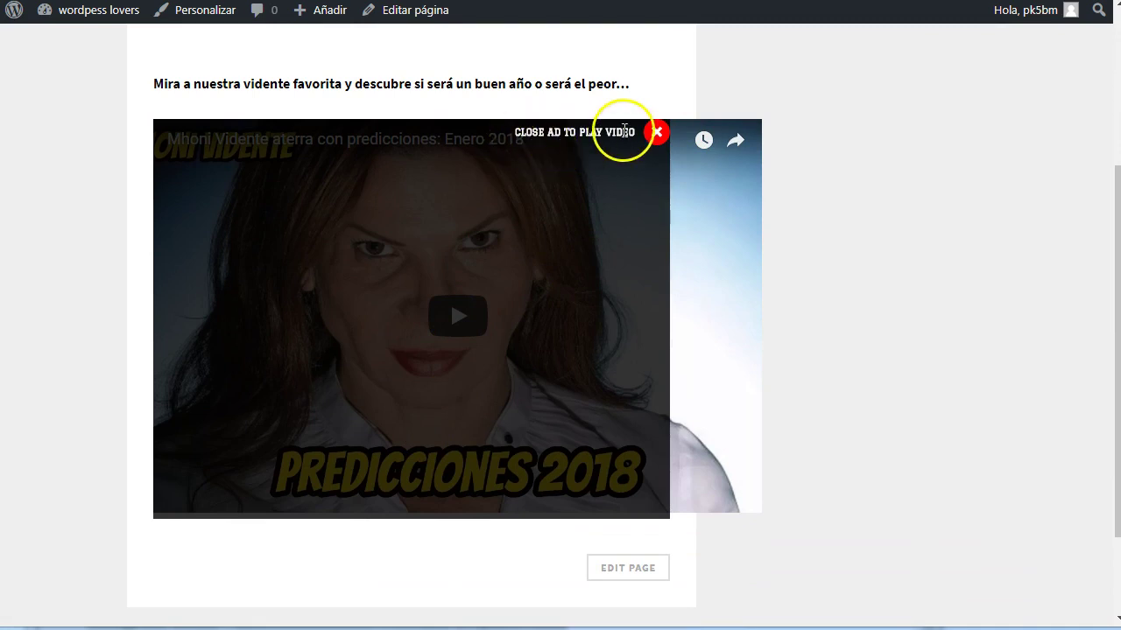
click(655, 136)
click(459, 320)
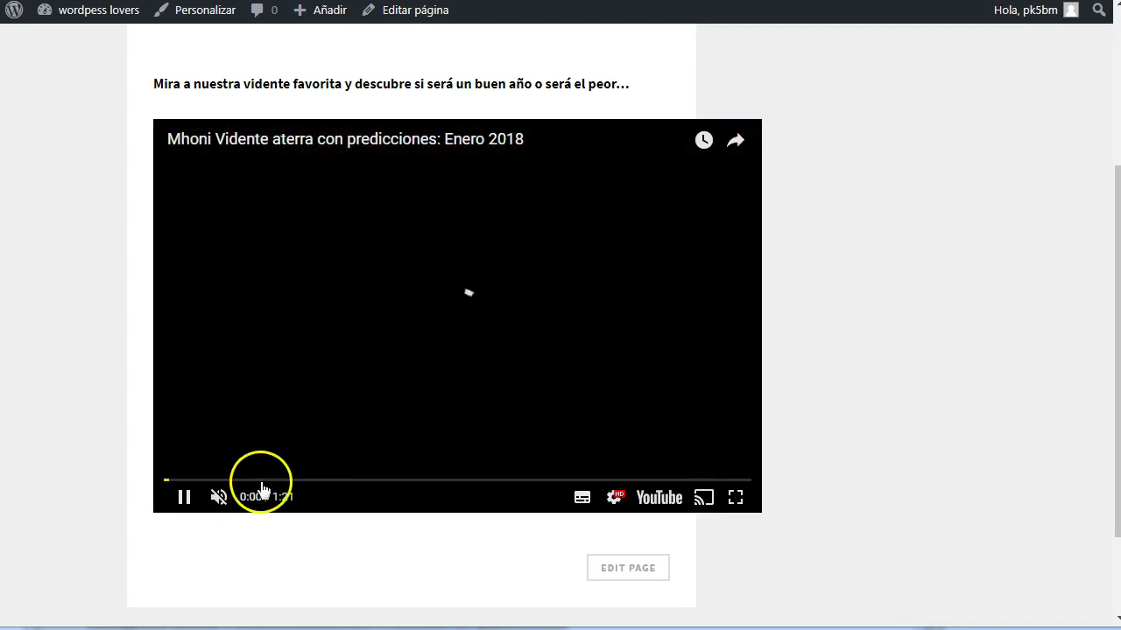
click(218, 506)
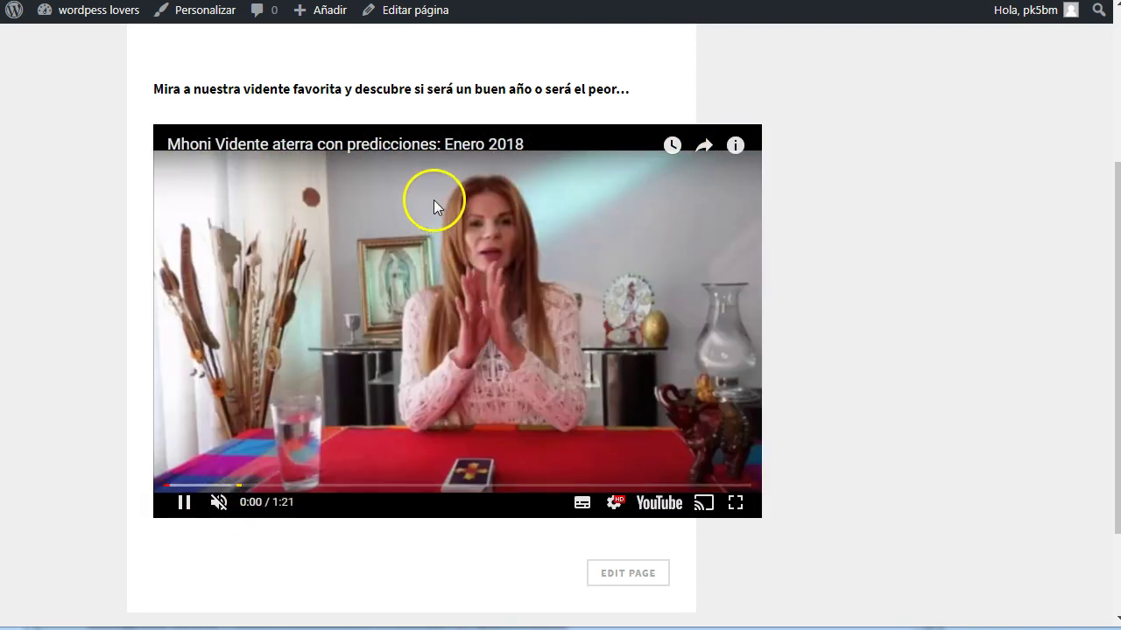
scroll(434, 206, up, 3)
scroll(400, 317, down, 1)
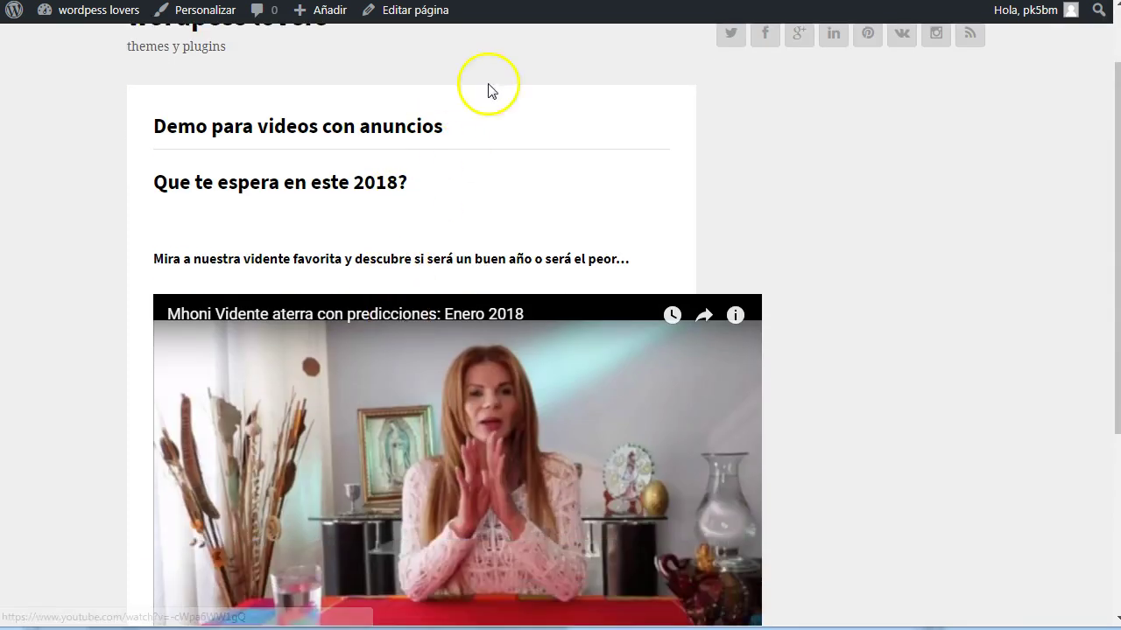
click(449, 512)
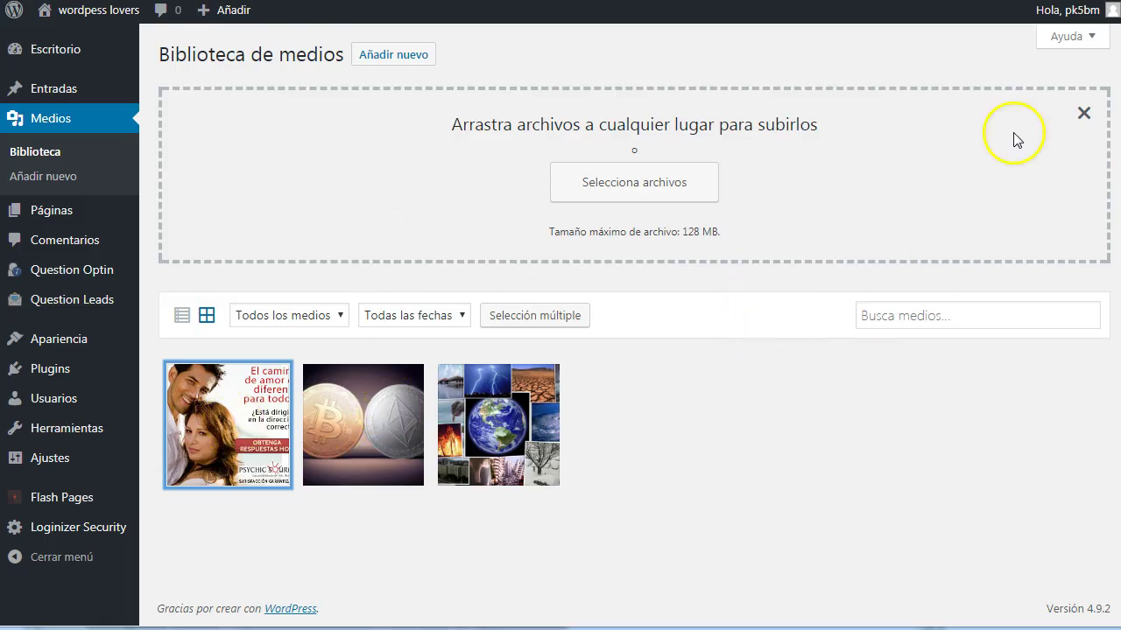
- Close the media upload area and open the WordPress Video Ad PopUp Plugin options with the ad code in HTML view
click(1083, 112)
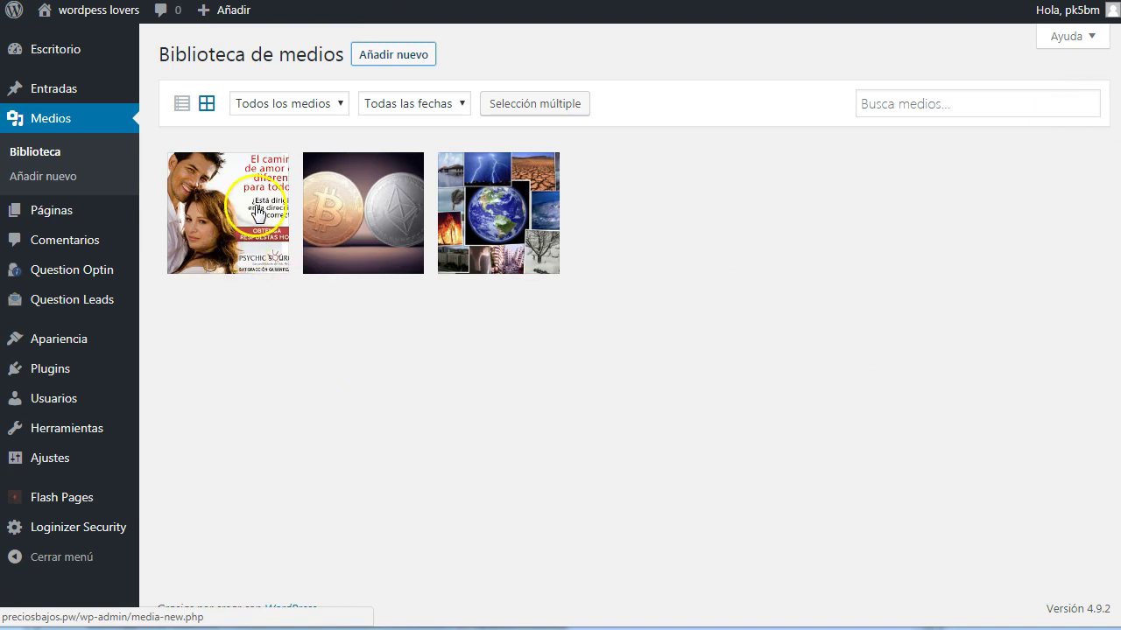
mouse_move(59, 462)
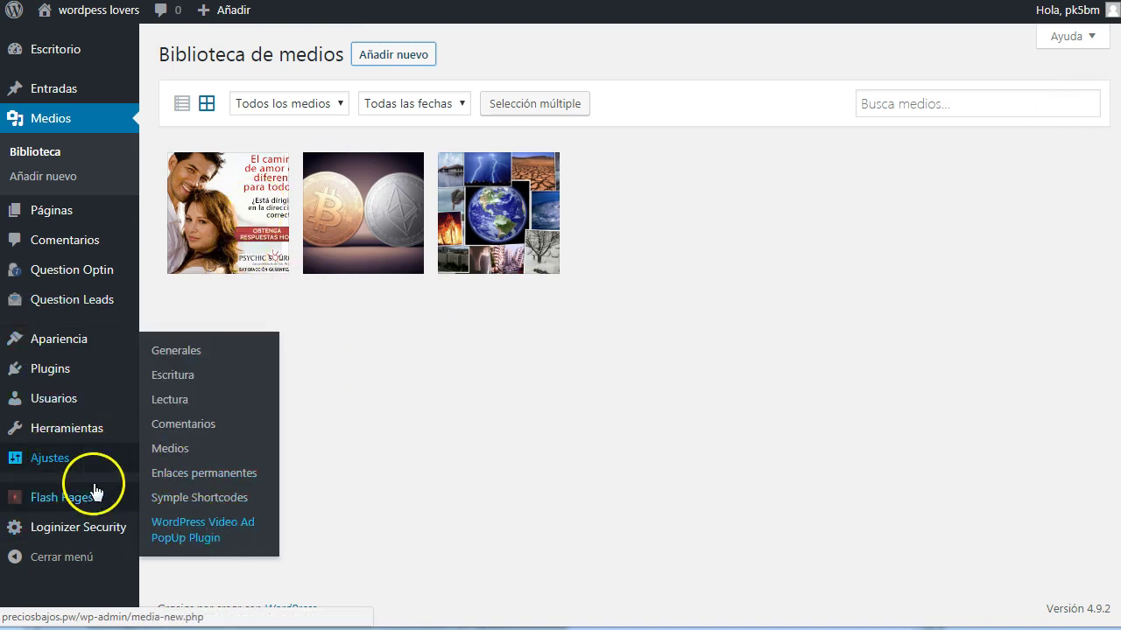
click(192, 526)
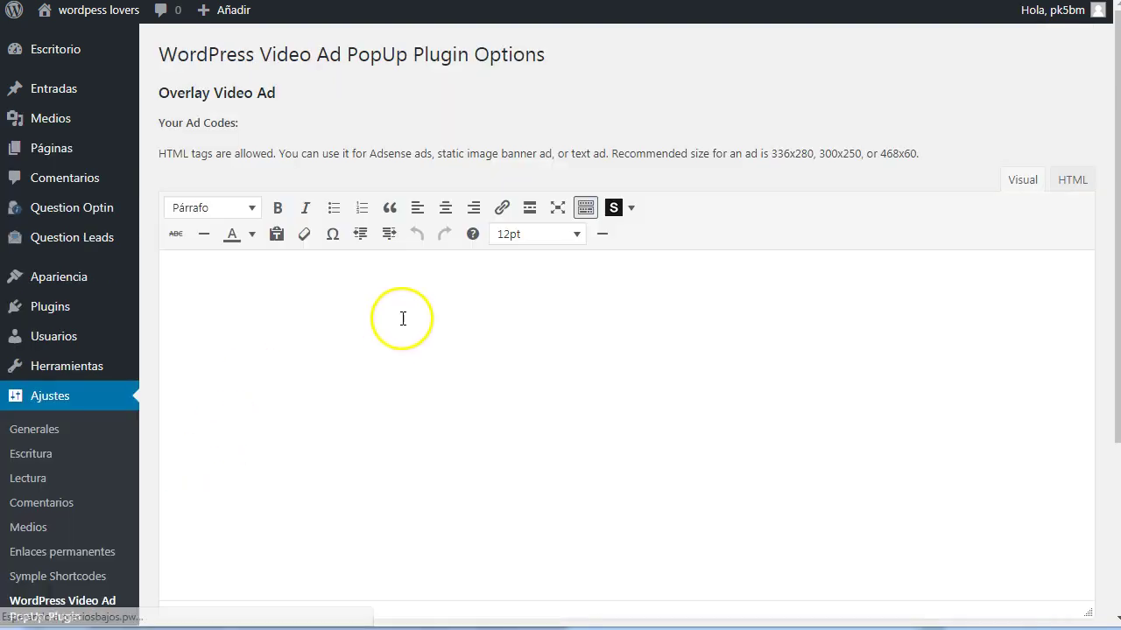
click(1071, 179)
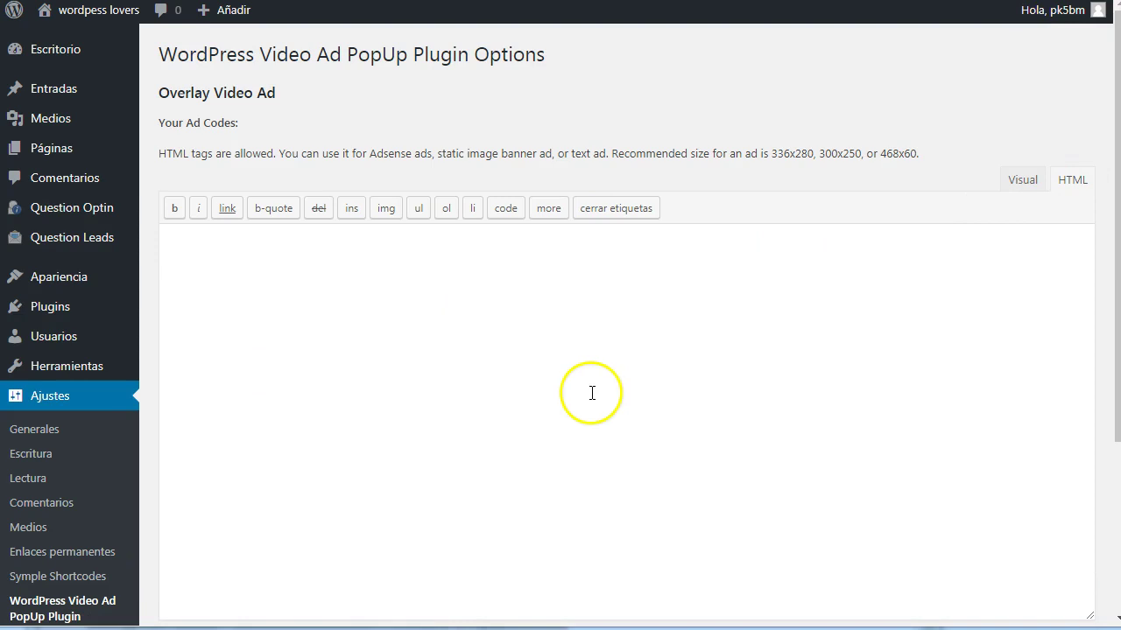
click(57, 604)
- Paste the centered Psychic Source banner link code with the tarot_rueda-1-1.png image into the overlay video ad's code
scroll(410, 368, down, 3)
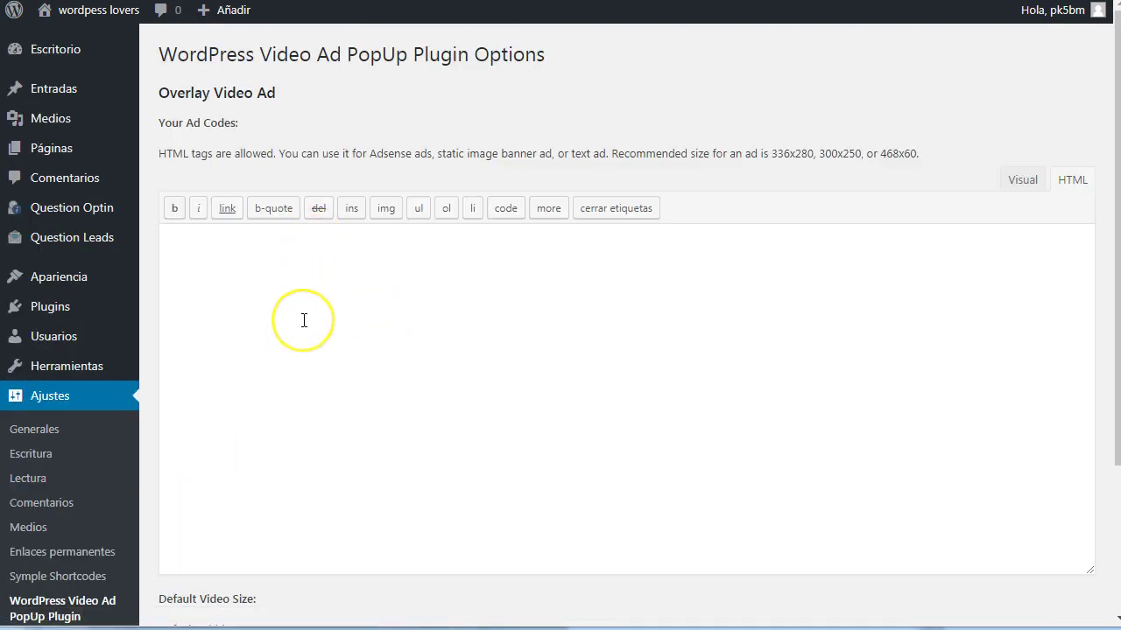
scroll(303, 321, down, 2)
scroll(304, 320, up, 2)
key(ctrl+v)
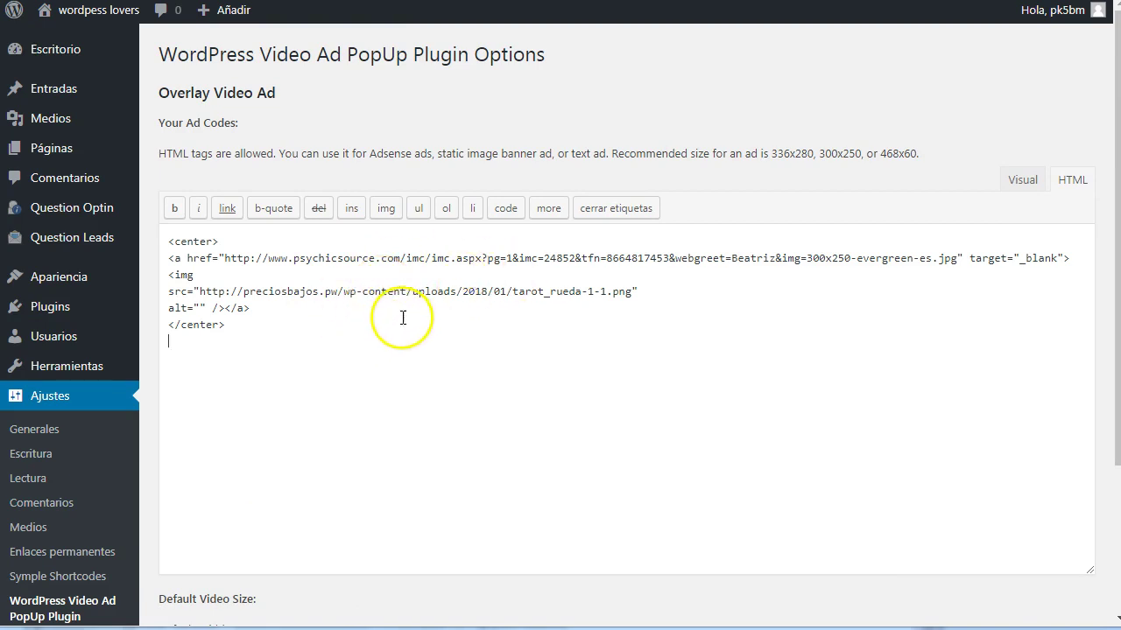
- Select the tarot_rueda-1-1.png image address in the ad code and open the media library in a new tab
click(607, 291)
drag(630, 291, 215, 296)
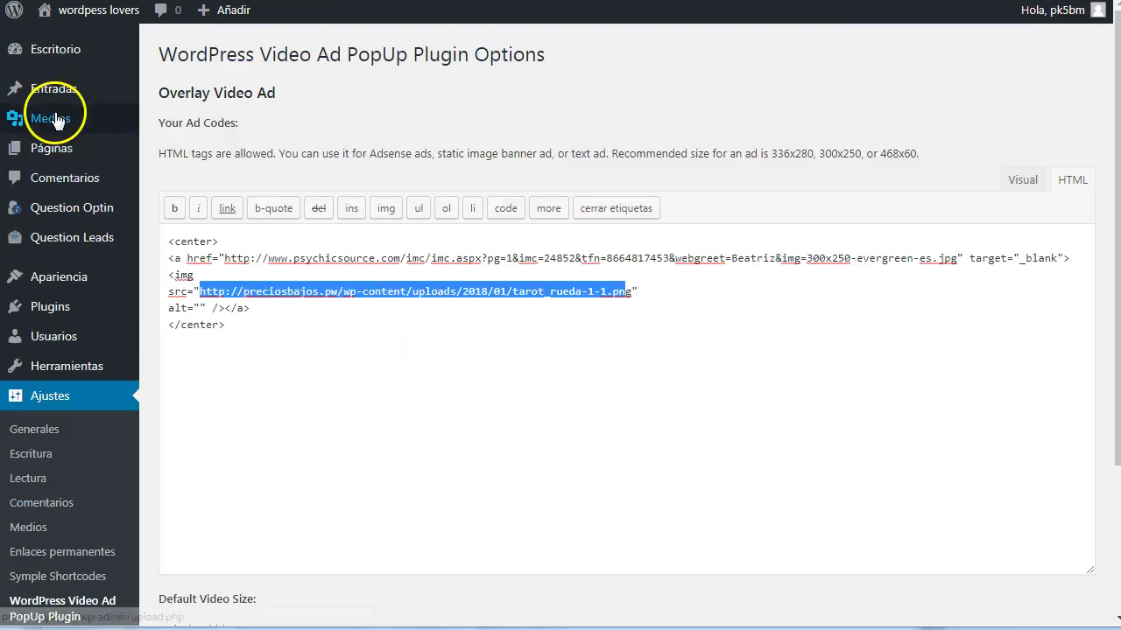
mouse_move(54, 116)
click(169, 126)
right_click(169, 126)
click(188, 131)
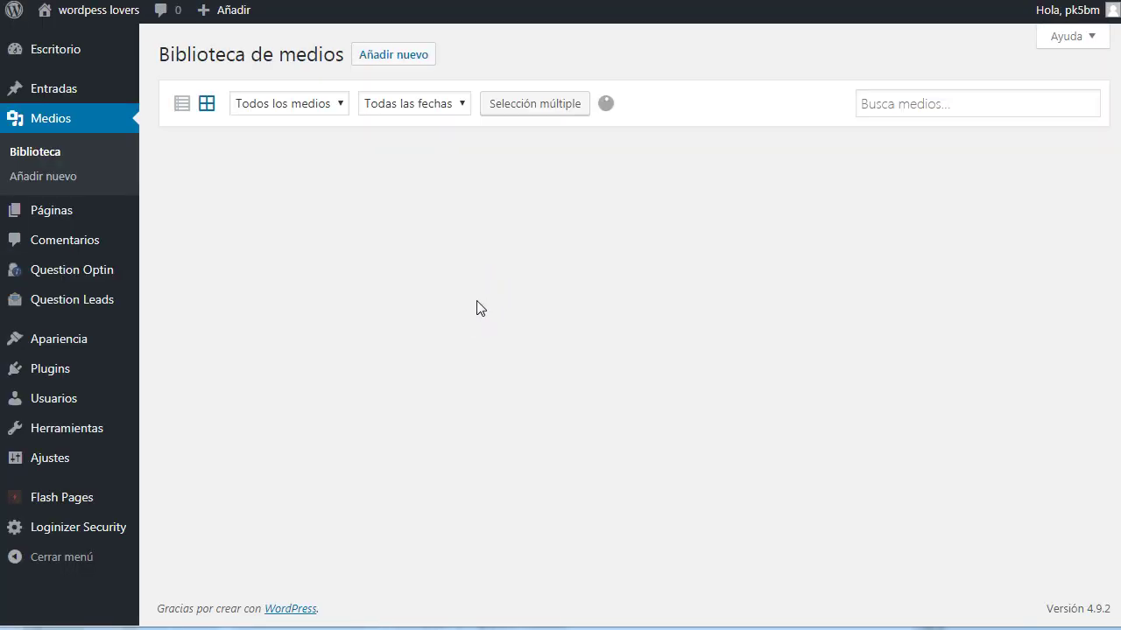
- Open the attachment details of the banerpsyco.jpg banner in the media library and copy its image URL
click(210, 218)
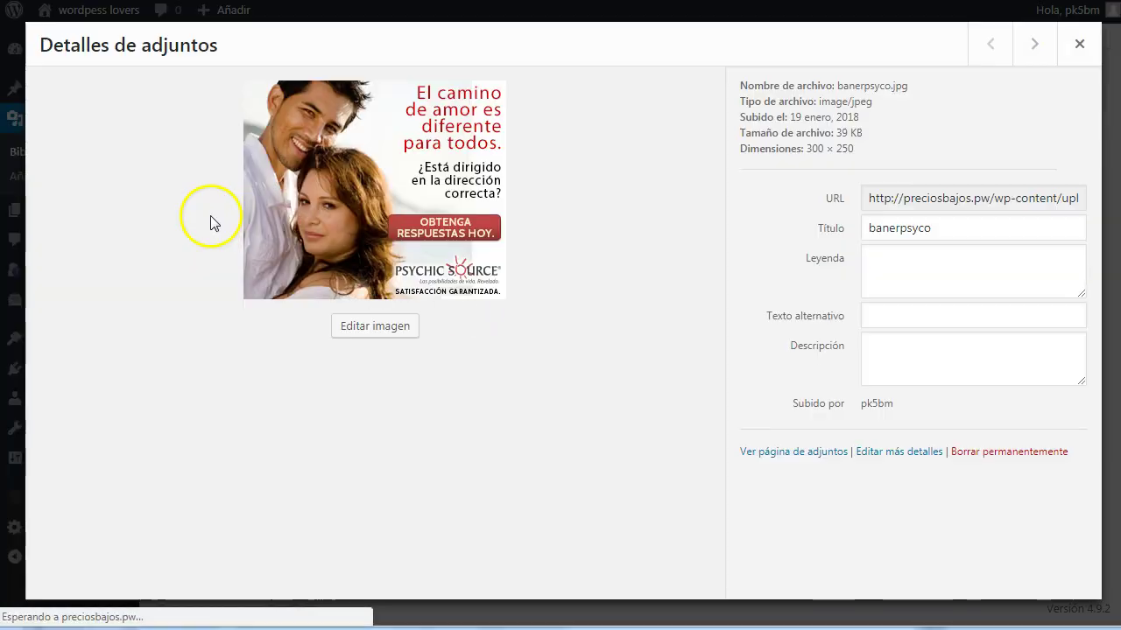
right_click(964, 193)
click(965, 195)
key(ctrl+c)
right_click(966, 196)
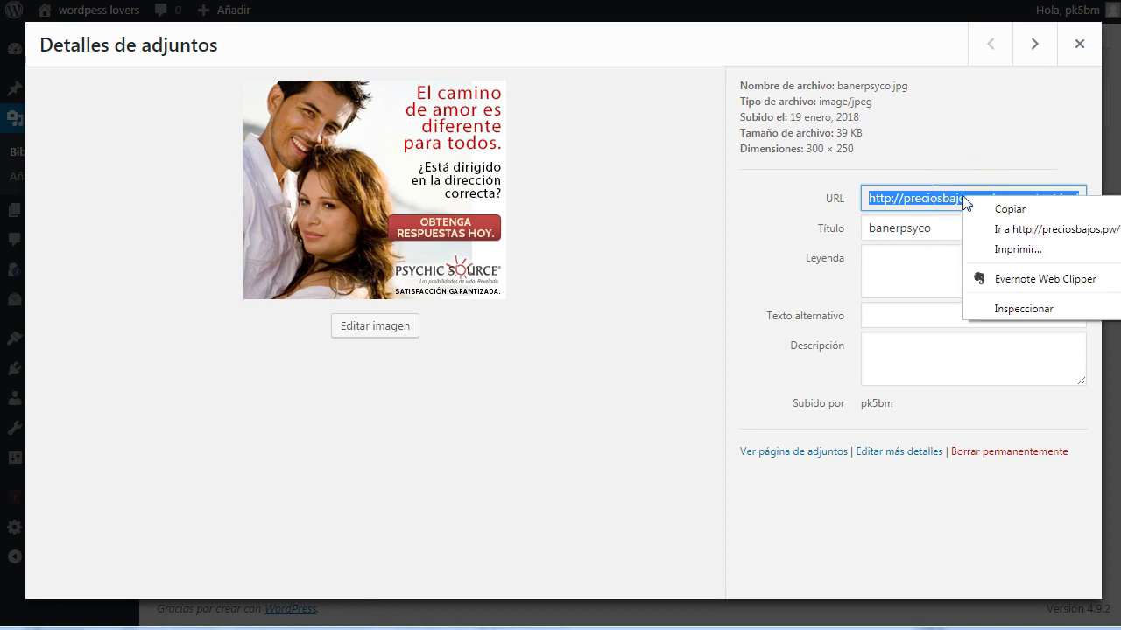
click(1007, 210)
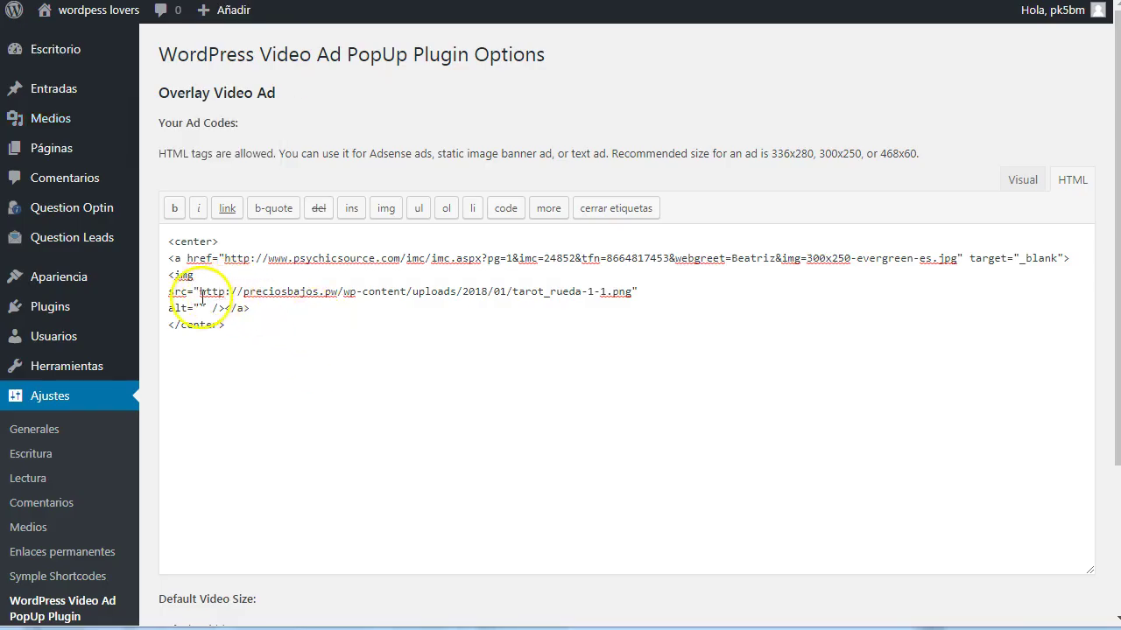
- Replace the tarot_rueda-1-1.png address in the overlay ad code with the copied banerpsyco.jpg URL and save the plugin options
drag(202, 288, 638, 293)
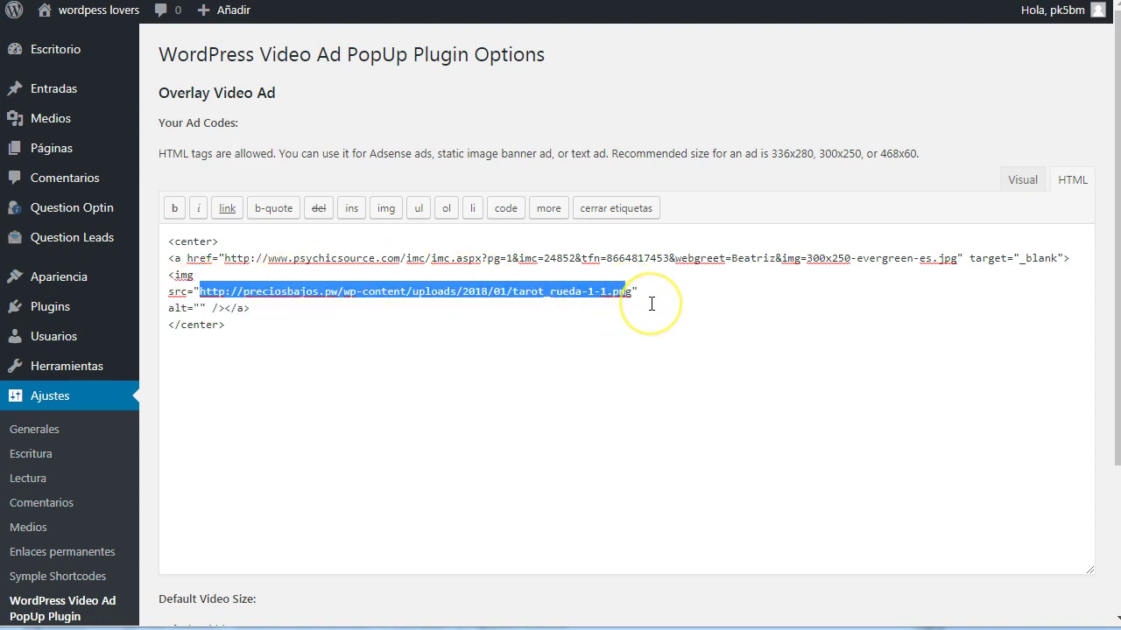
key(BackSpace)
key(ctrl+v)
click(538, 375)
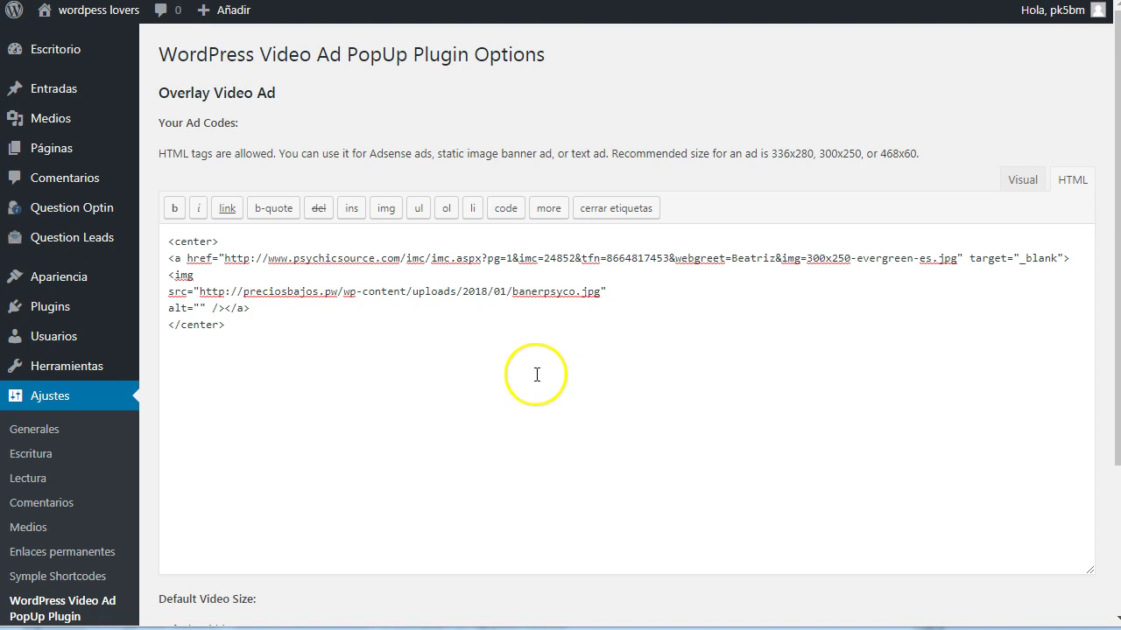
scroll(320, 479, down, 3)
scroll(320, 480, down, 1)
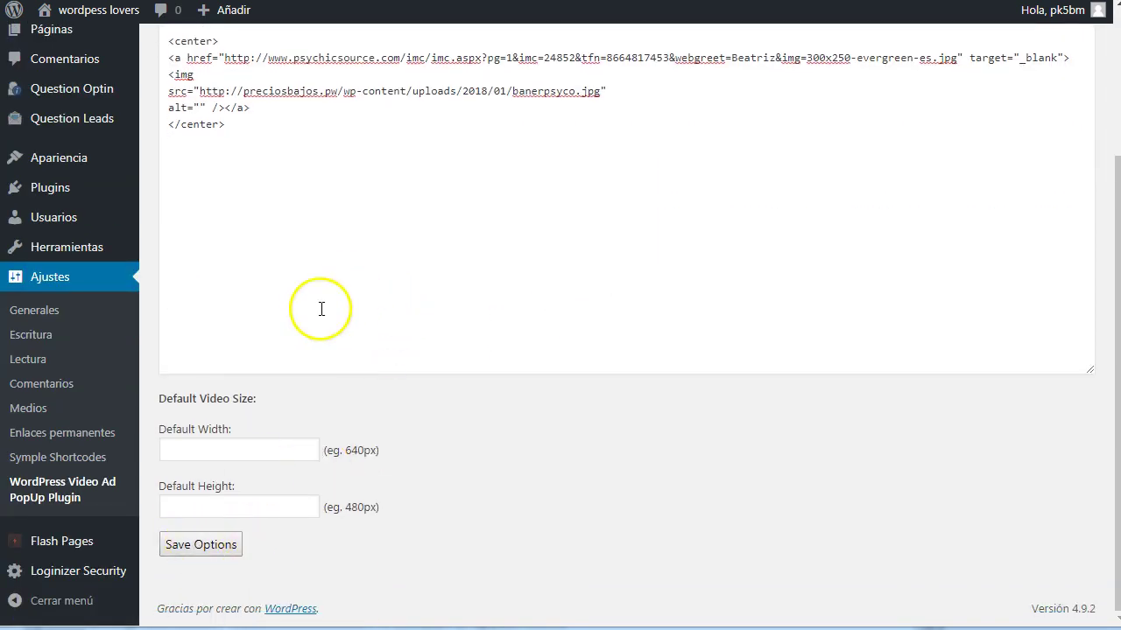
click(212, 545)
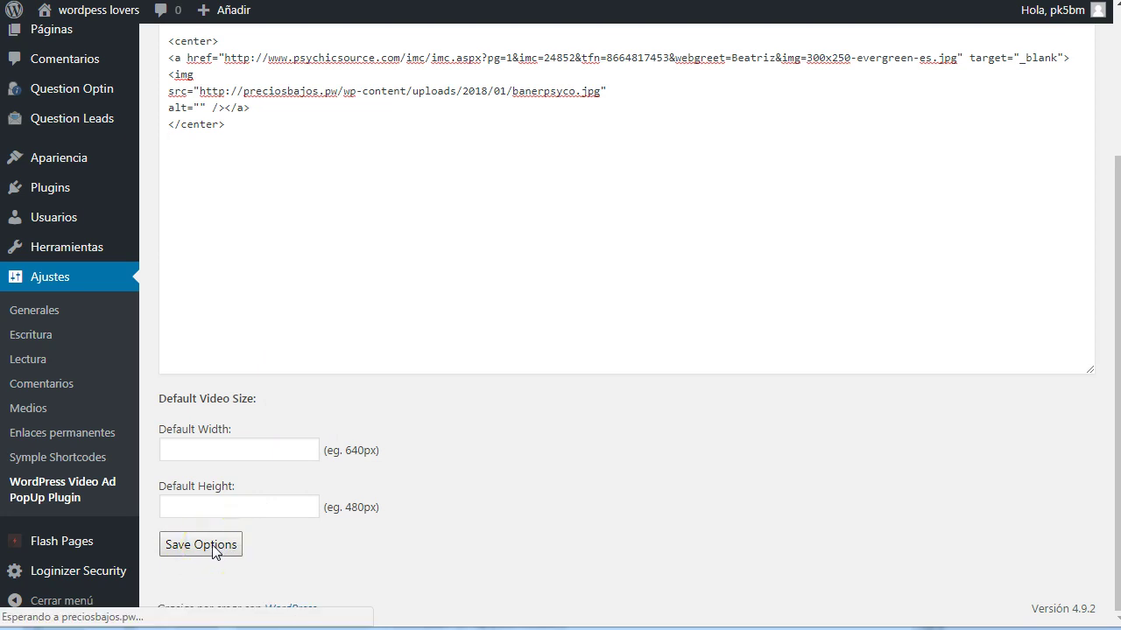
scroll(250, 407, down, 3)
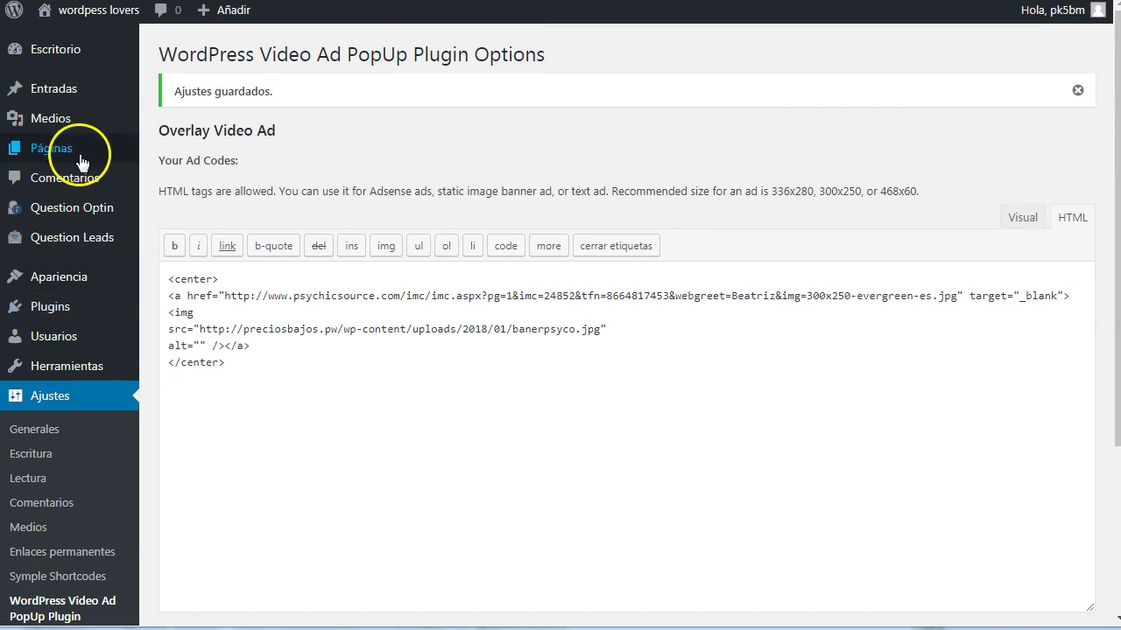
- Open the page "Demo para videos con anuncios" for editing from the list of all pages and update it
mouse_move(68, 153)
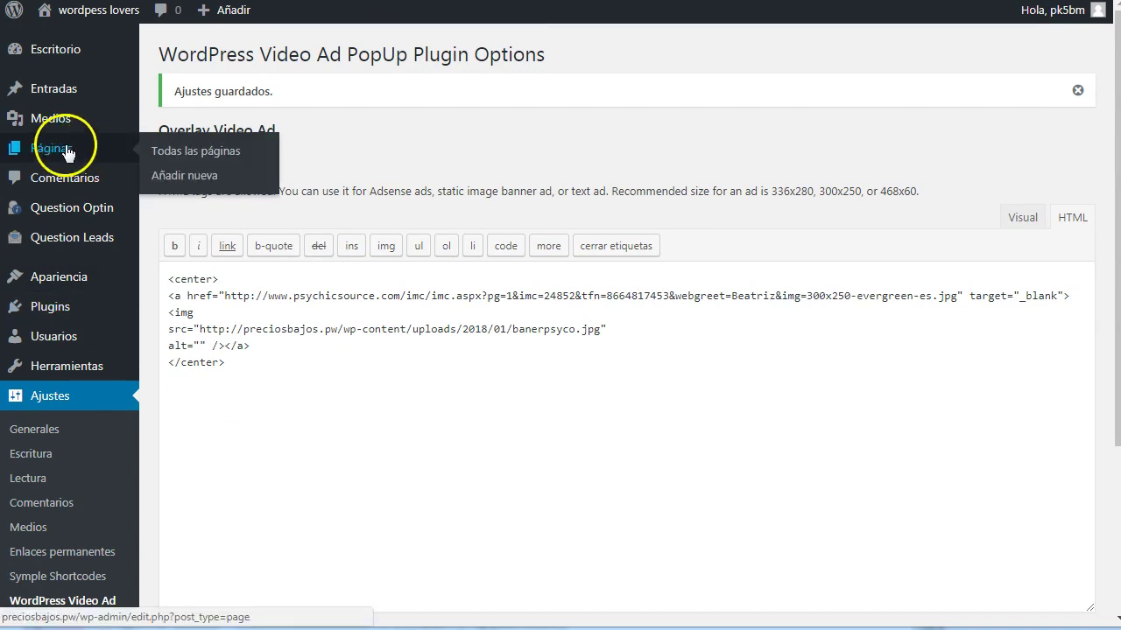
click(192, 154)
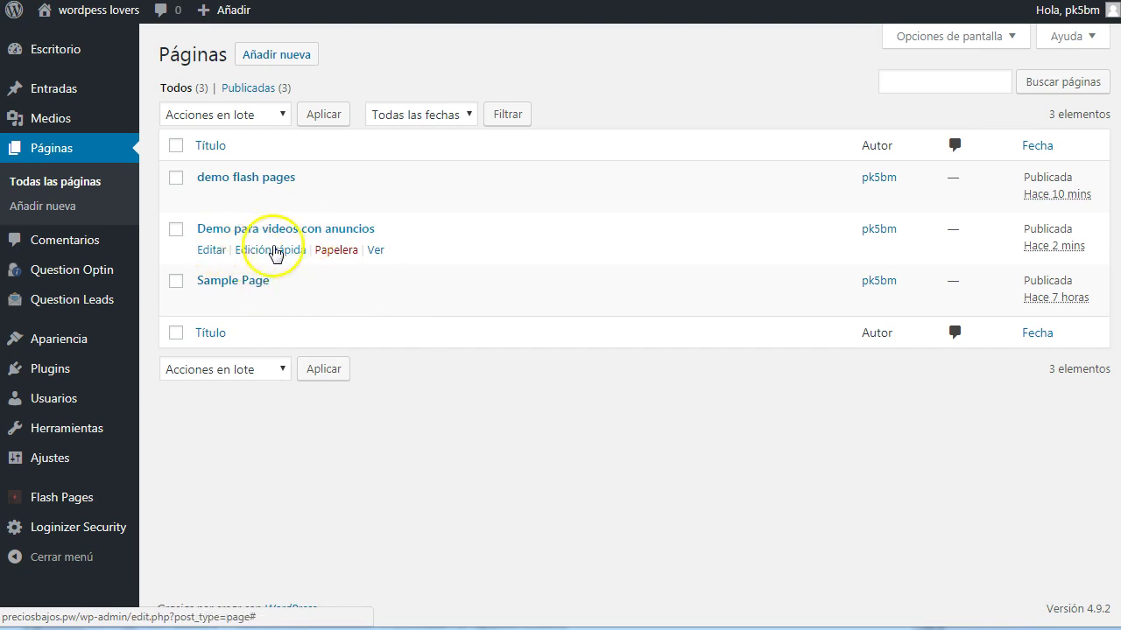
click(211, 253)
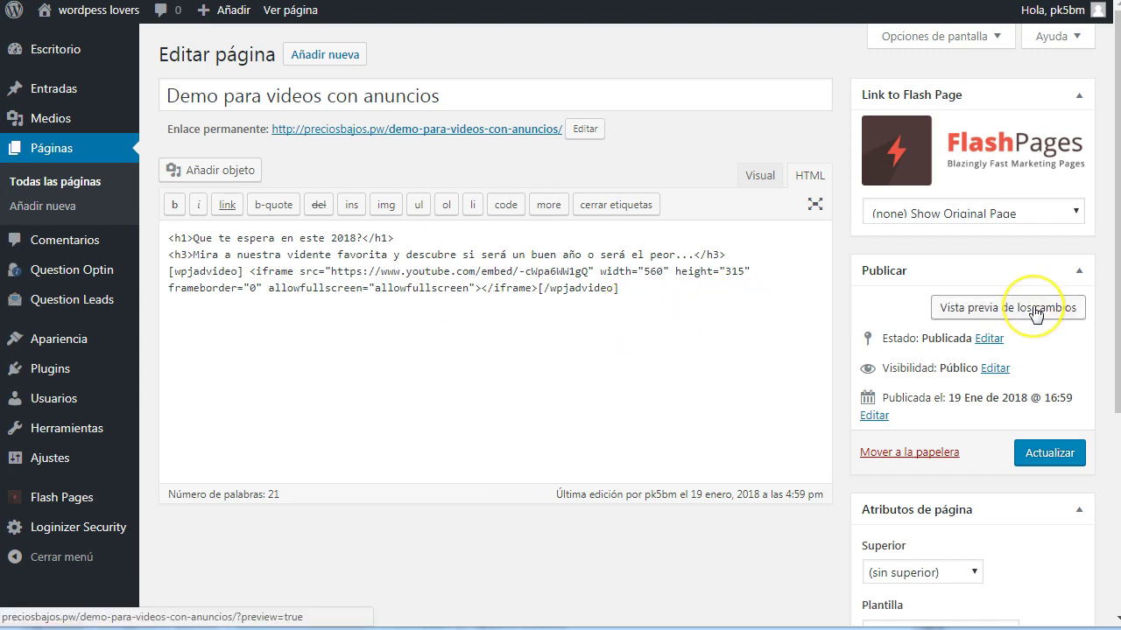
click(1047, 453)
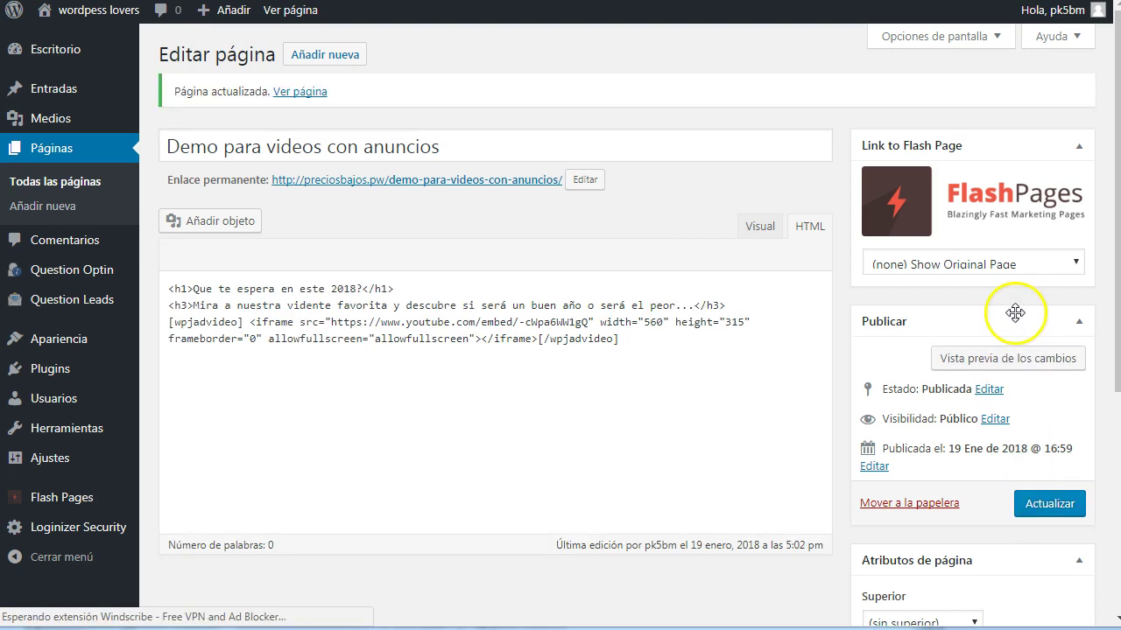
- Preview the updated page in a new tab and examine how the Psychic Source banner covers the embedded video
right_click(997, 360)
click(1007, 430)
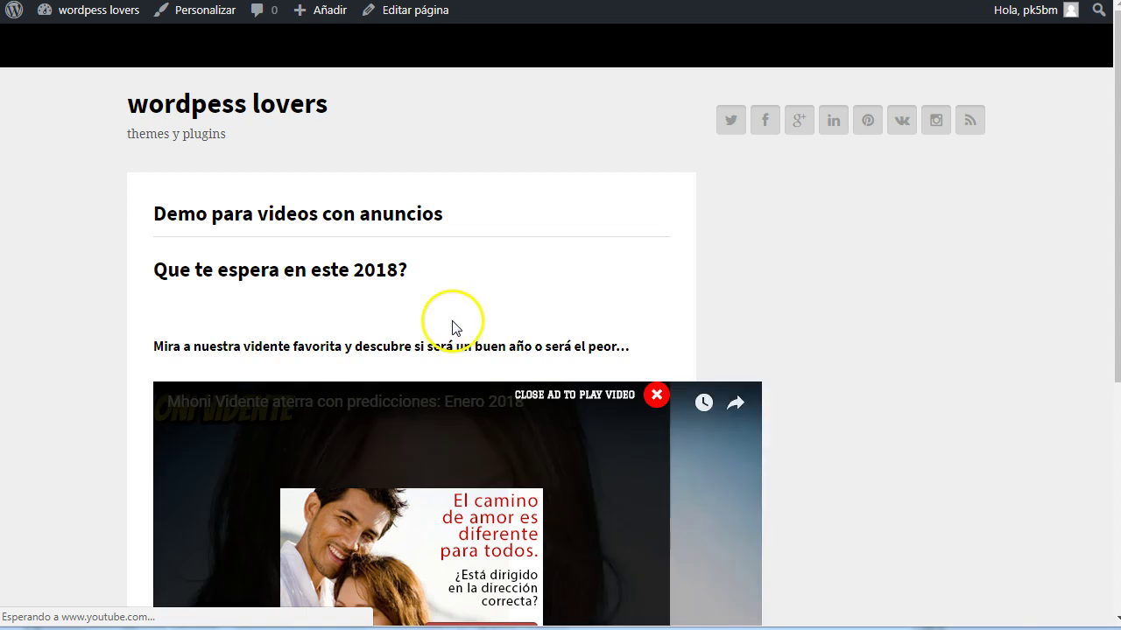
scroll(455, 315, down, 3)
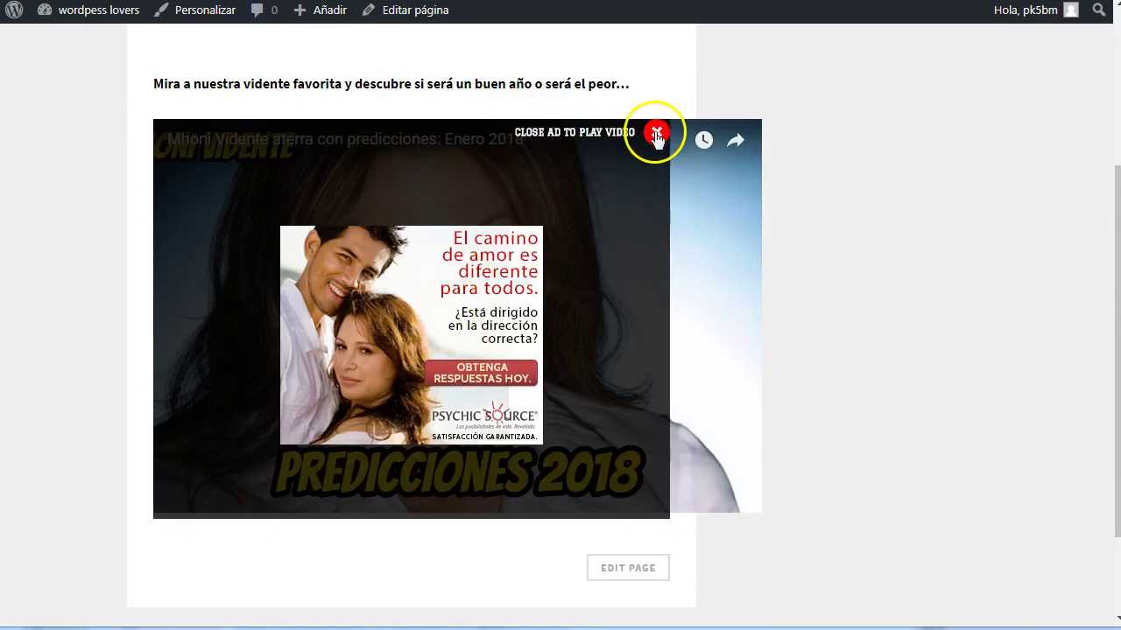
scroll(200, 123, up, 2)
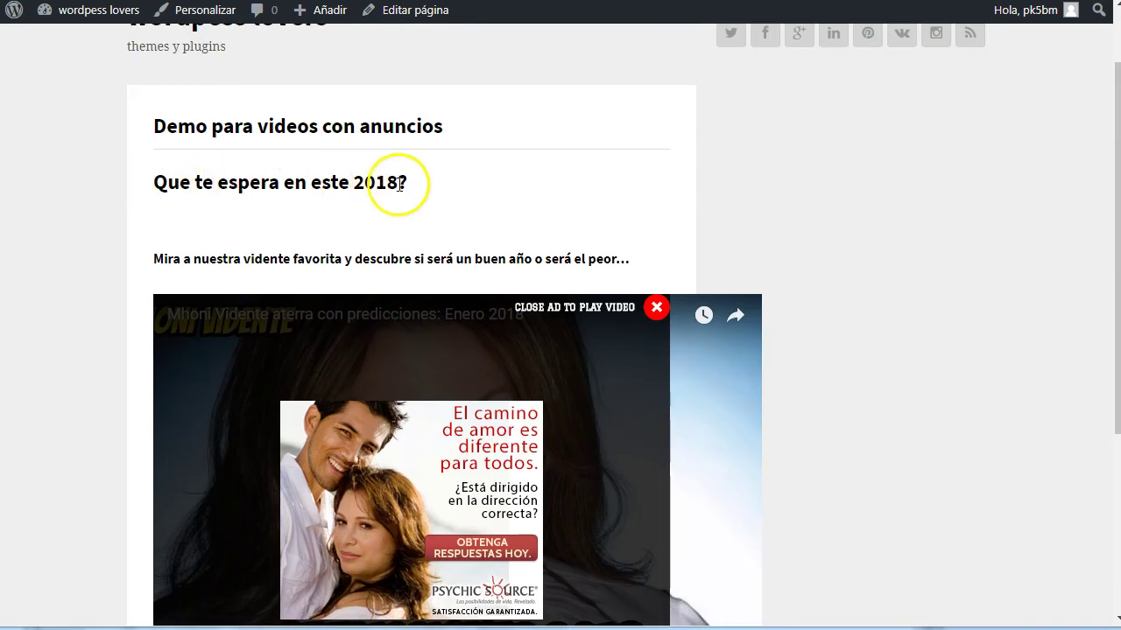
scroll(263, 245, down, 1)
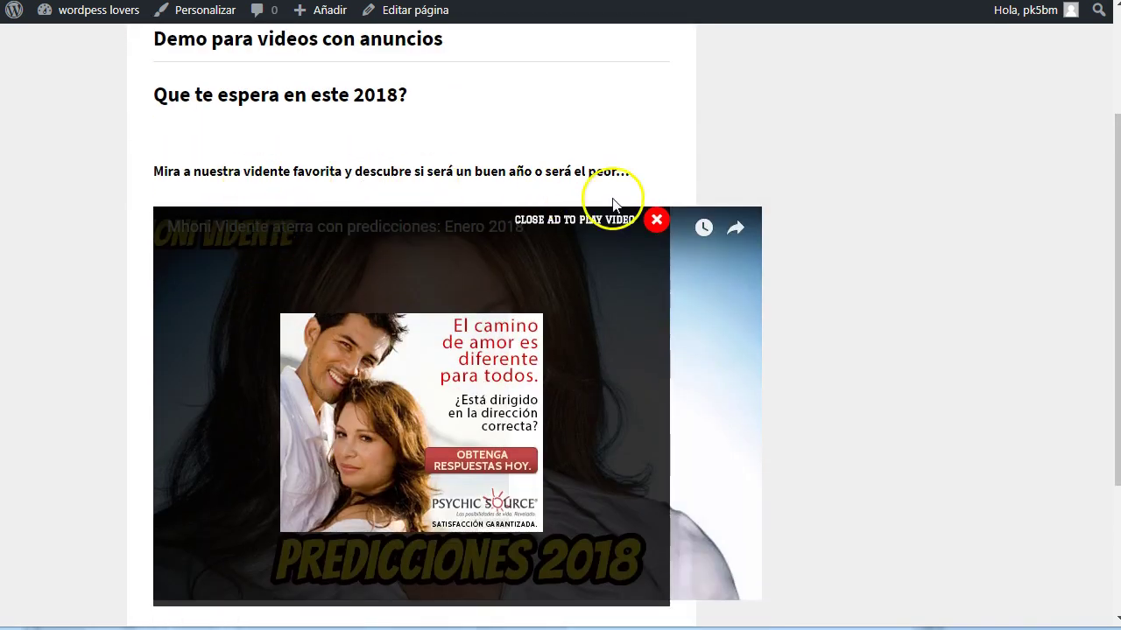
scroll(502, 288, down, 2)
scroll(504, 295, up, 1)
scroll(504, 295, up, 1)
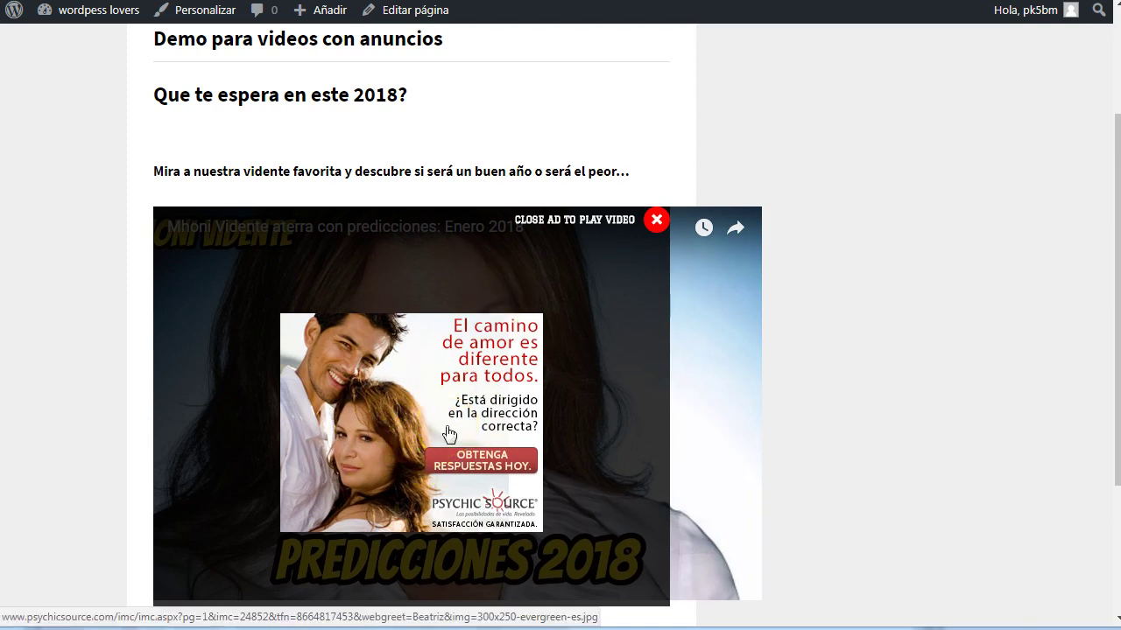
scroll(449, 433, down, 2)
- Test the overlay banner's link and look through the Psychic Source landing page it opens
click(470, 376)
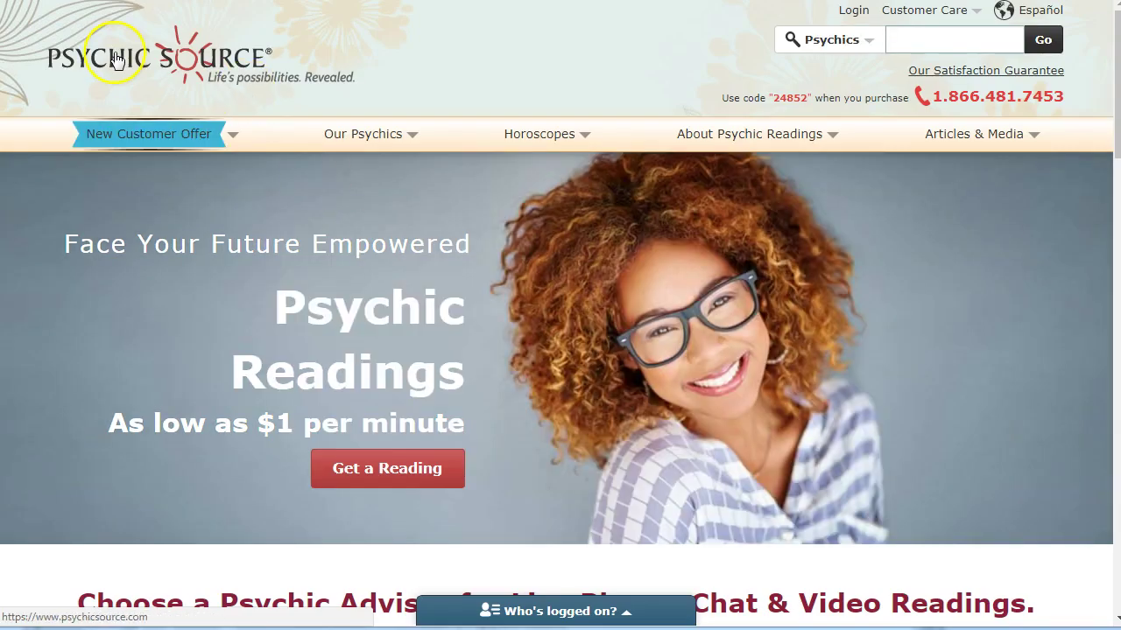
scroll(335, 374, down, 7)
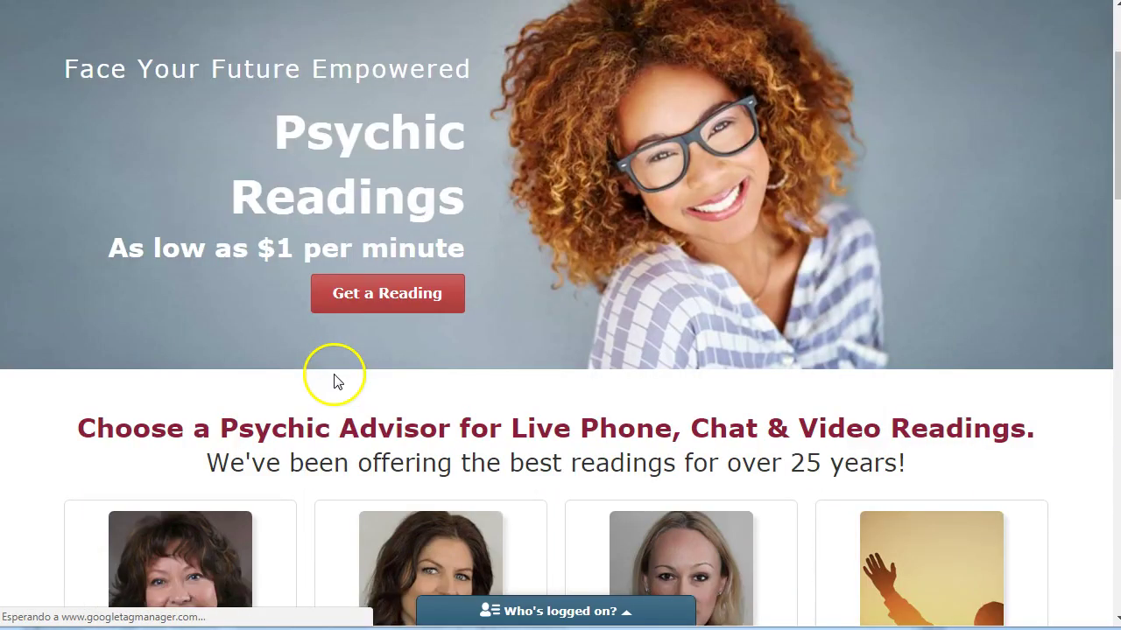
scroll(336, 383, down, 4)
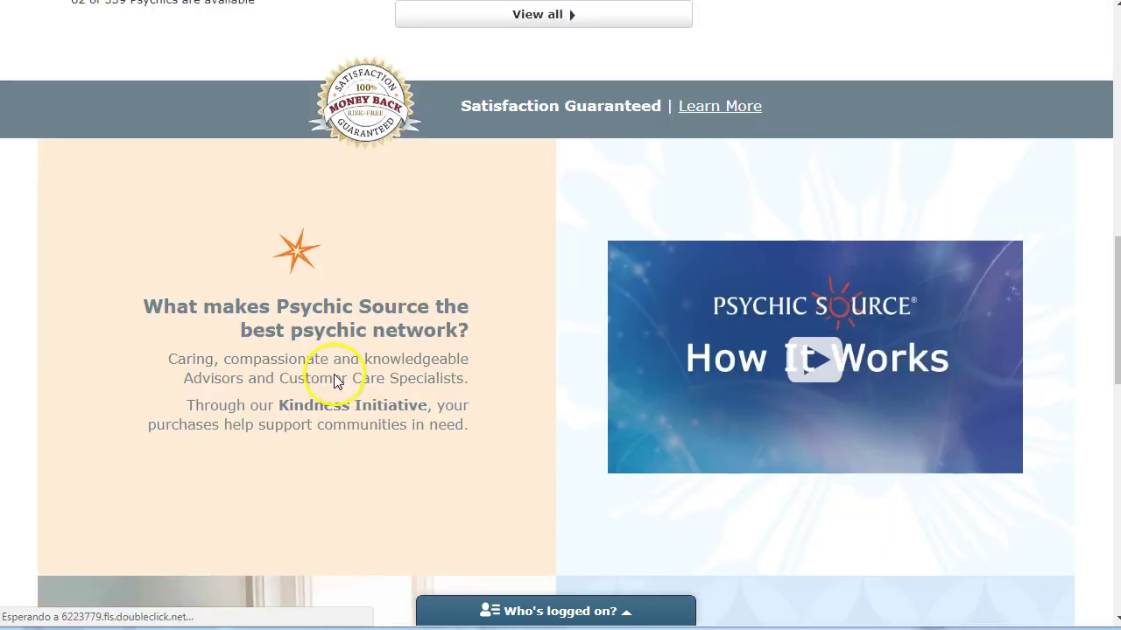
scroll(332, 375, up, 11)
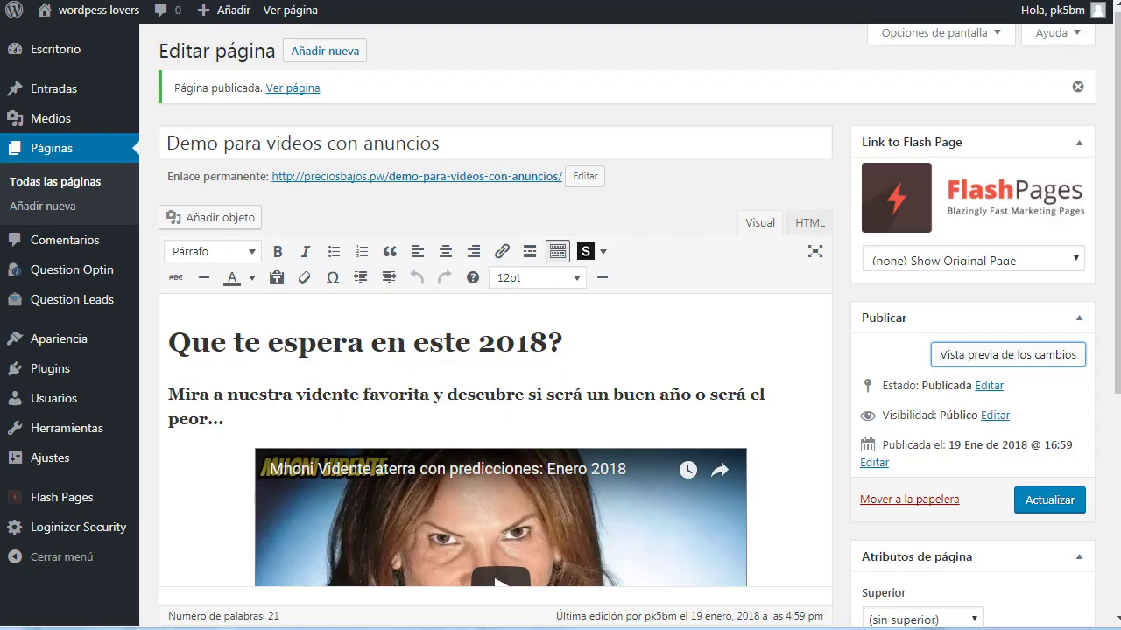
- Close the banerpsyco attachment details and display the demo page's content in HTML view in the page editor
click(430, 195)
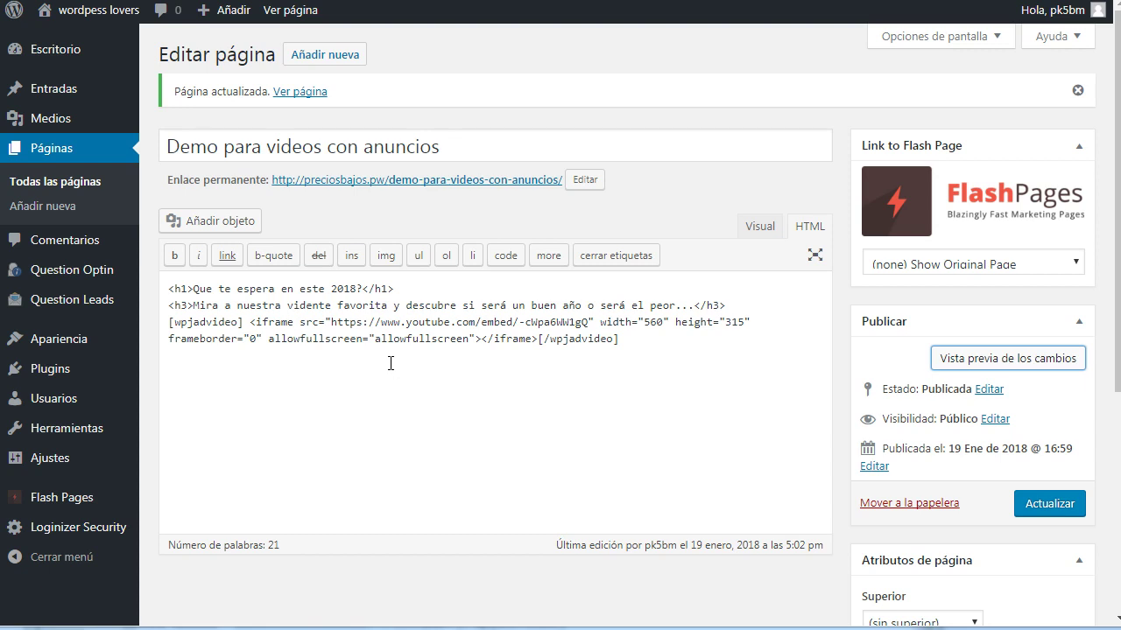
click(760, 224)
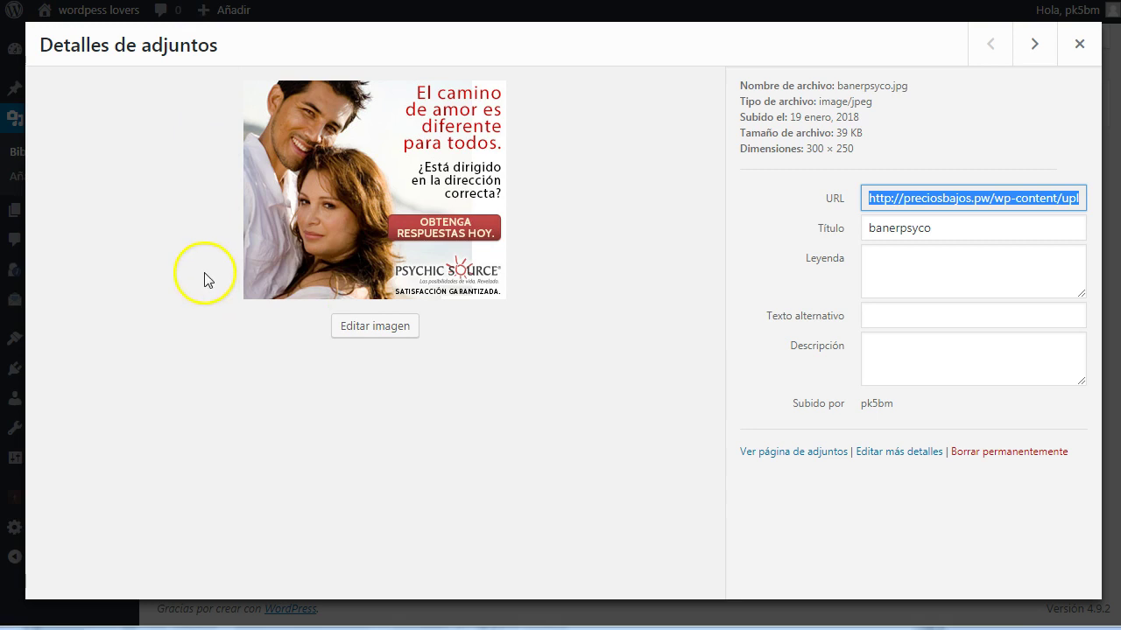
click(1078, 46)
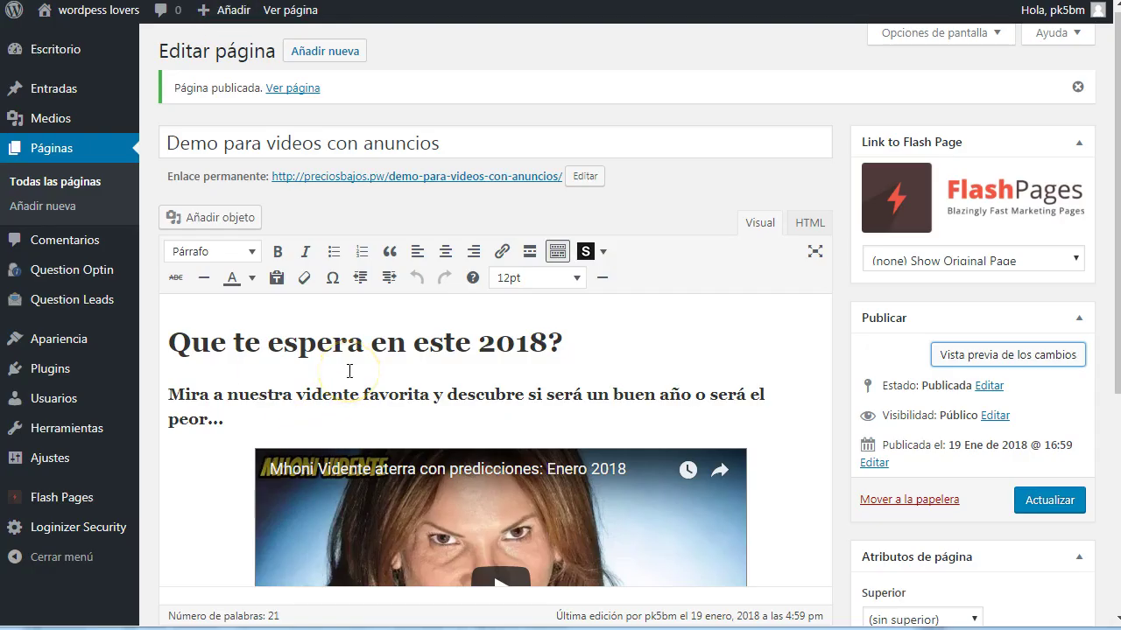
click(808, 223)
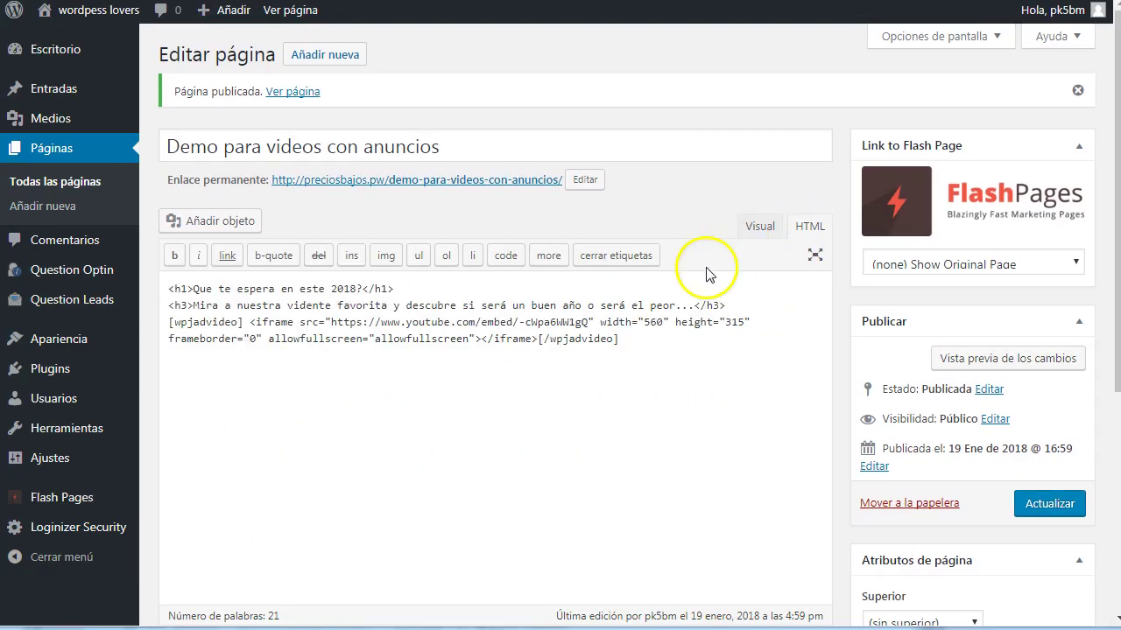